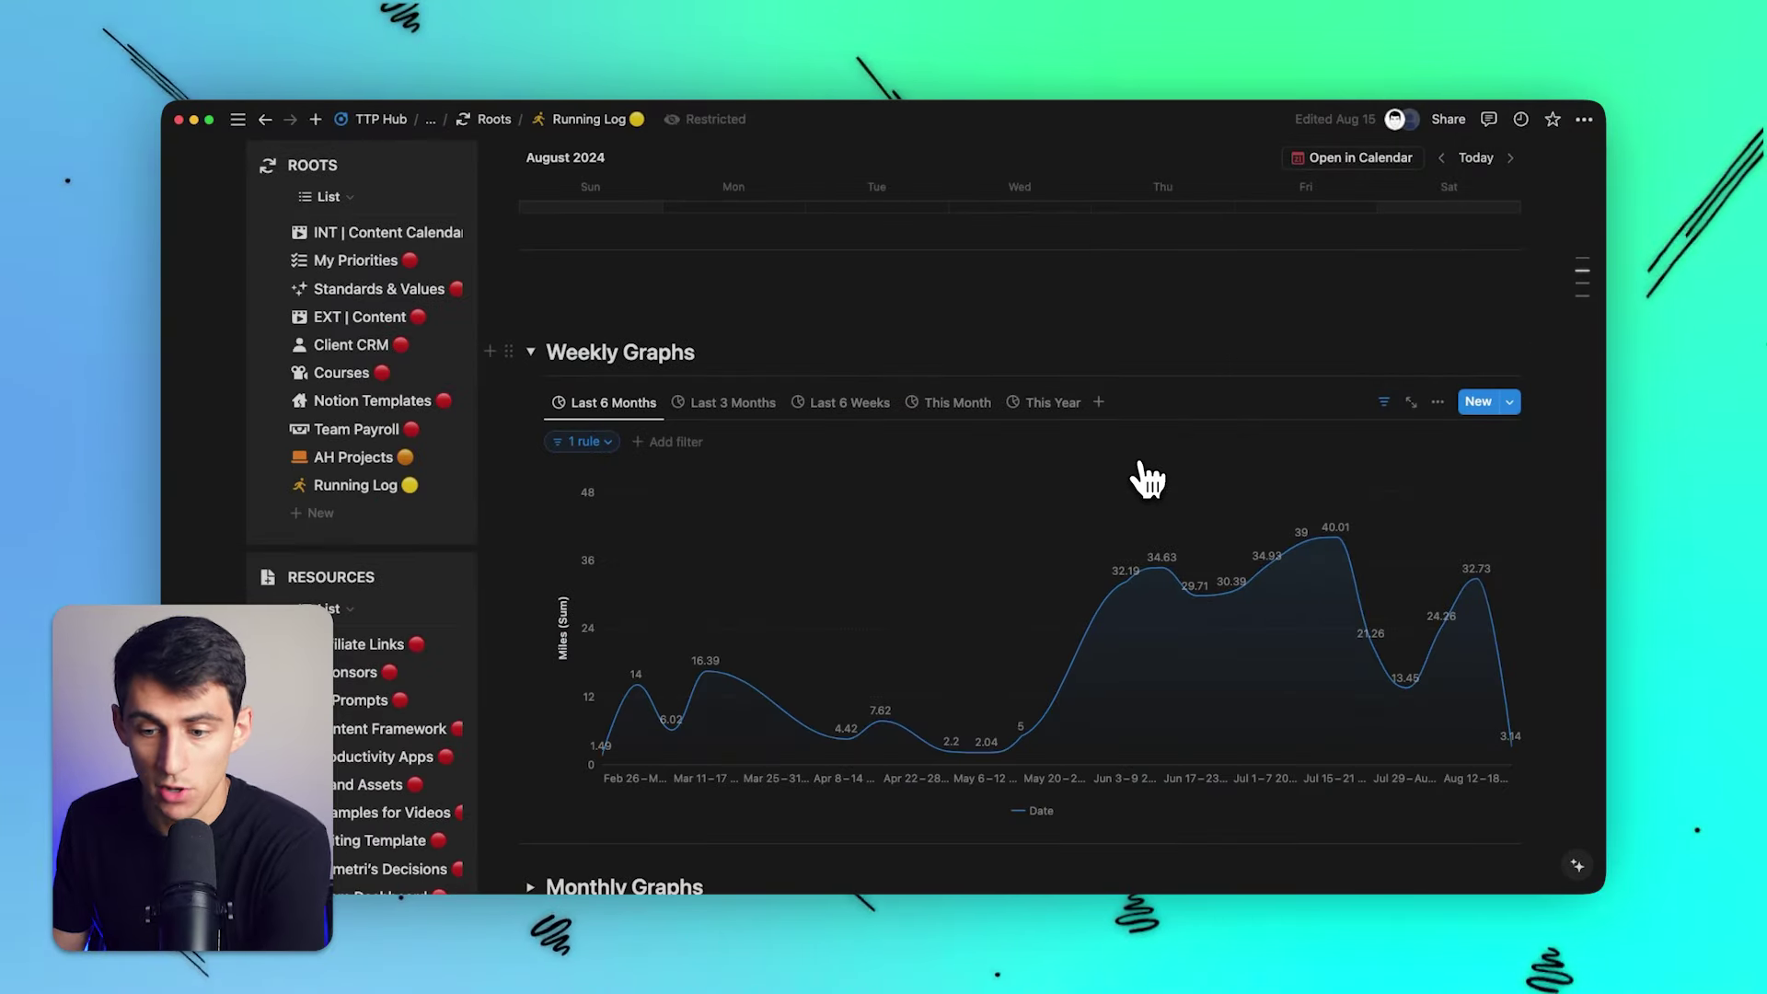
# Look over the Weekly Graphs page and its current view's layout options.
pyautogui.scroll(5, 1146, 479)
pyautogui.scroll(1, 1184, 474)
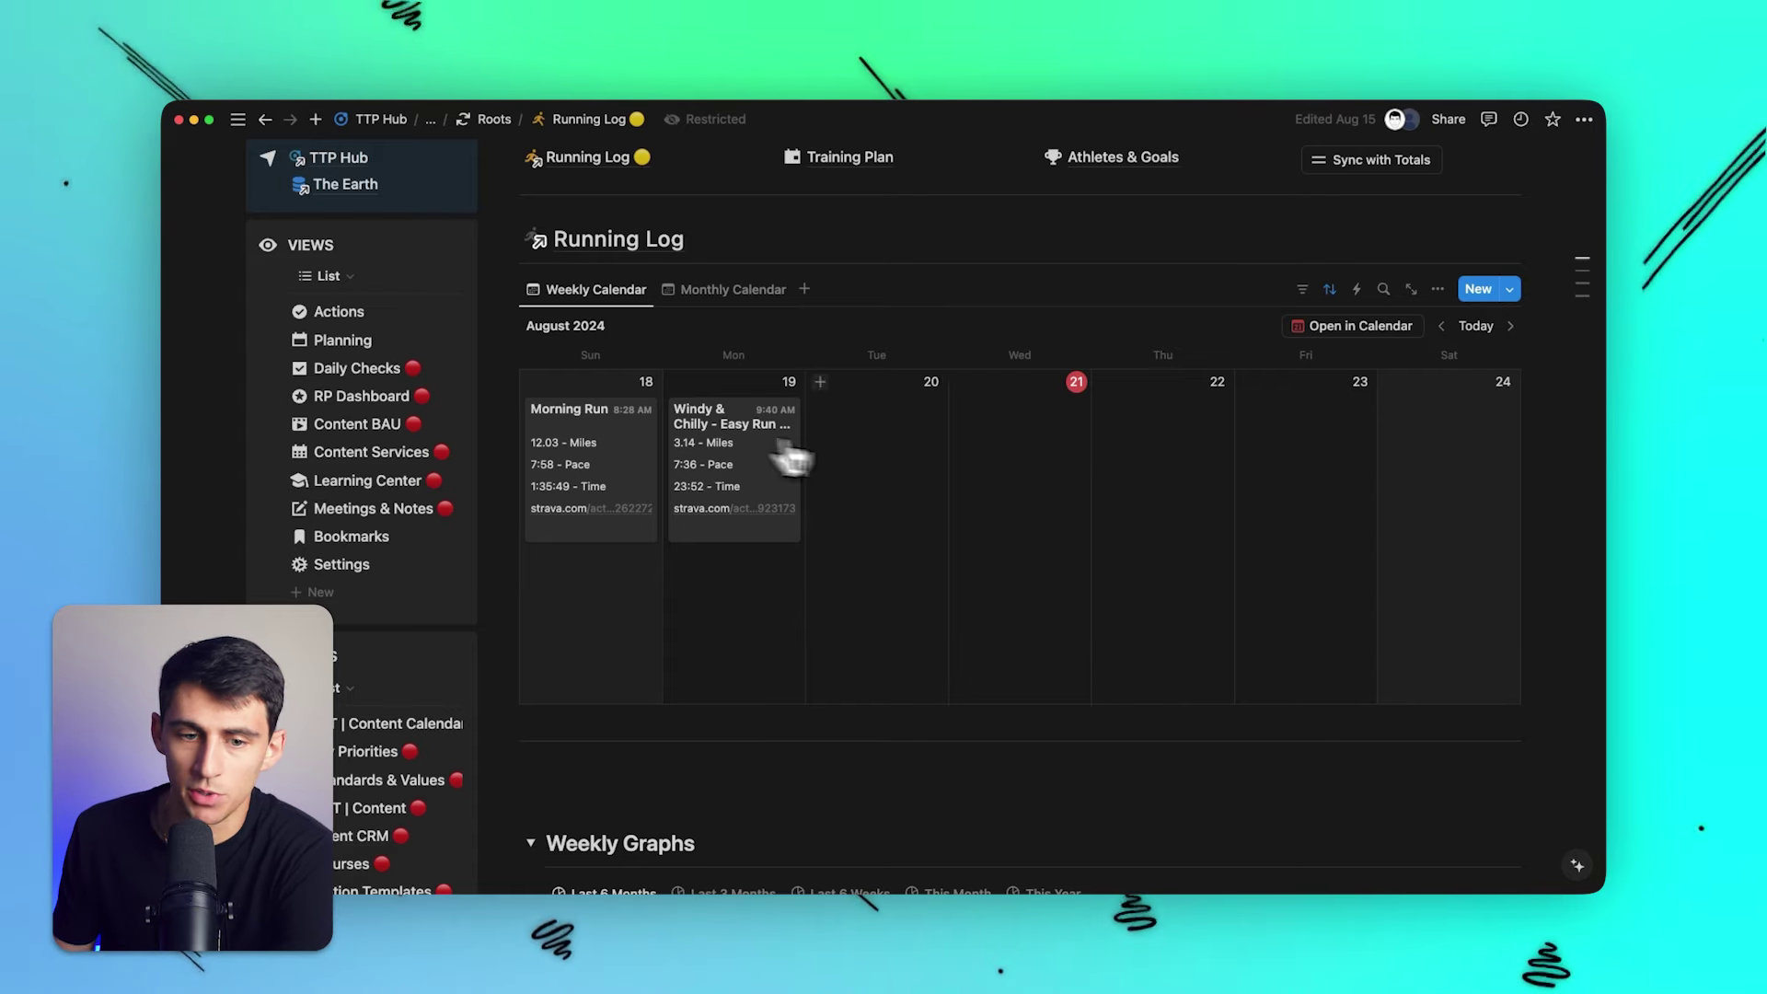
pyautogui.scroll(5, 920, 584)
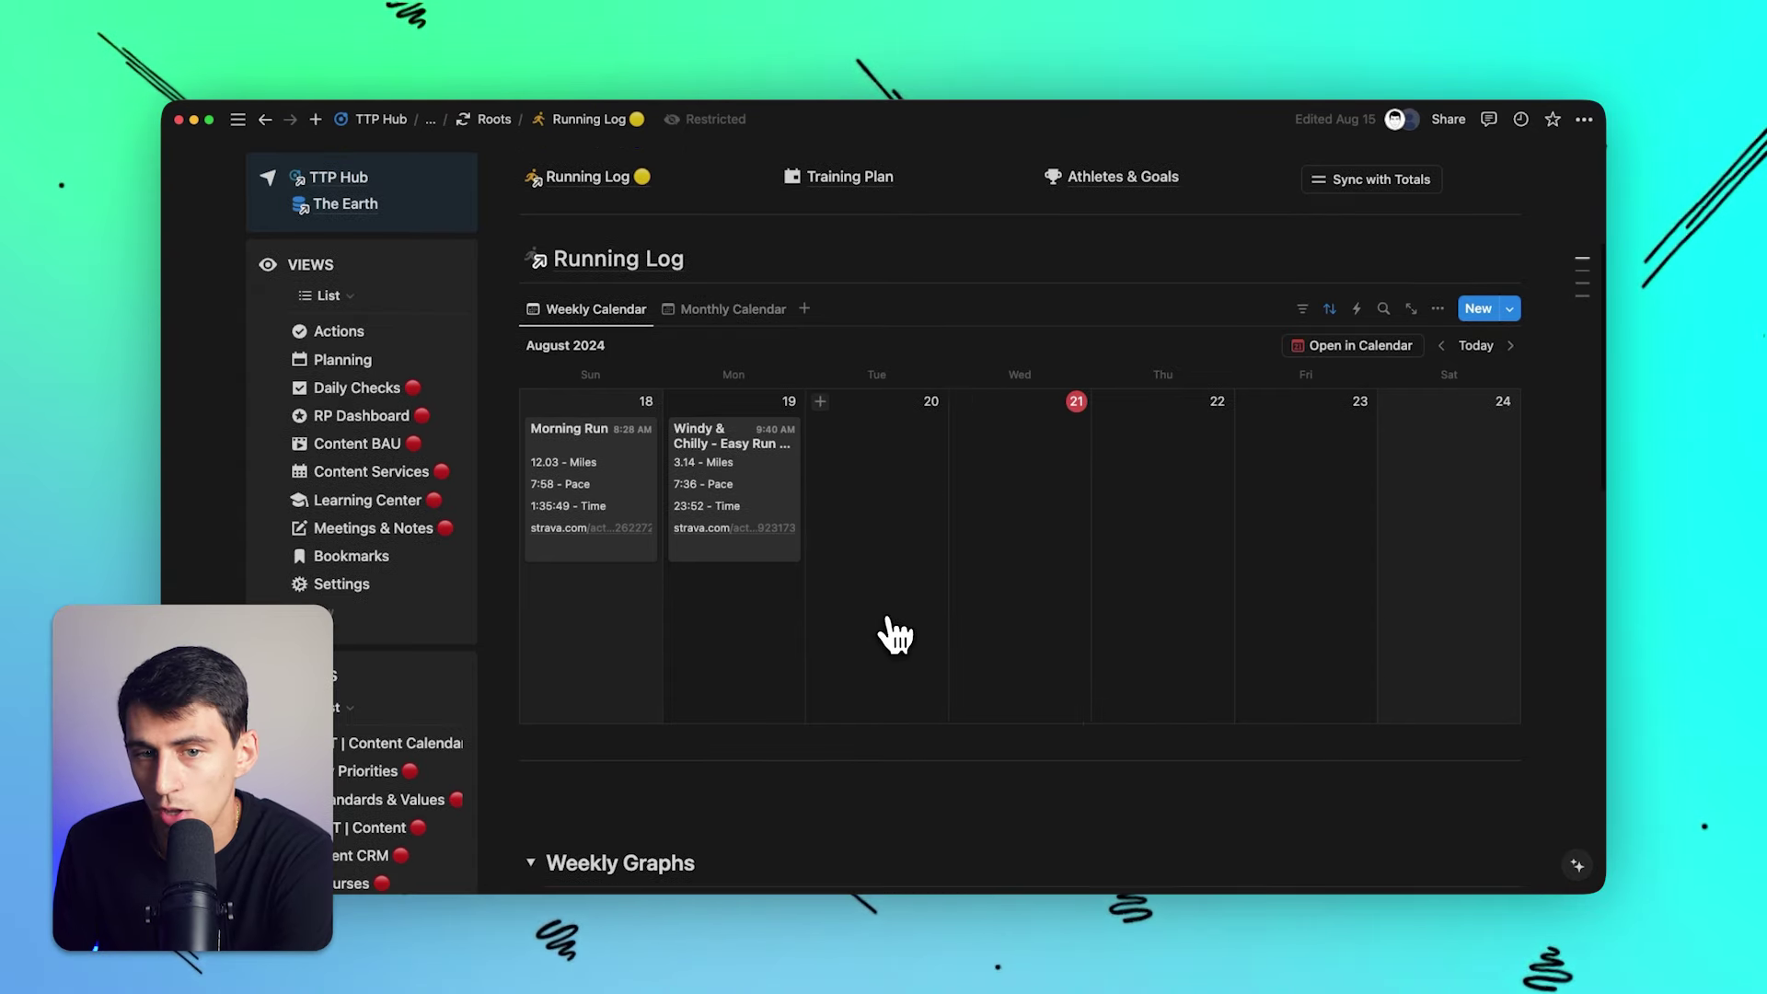
pyautogui.scroll(-4, 947, 598)
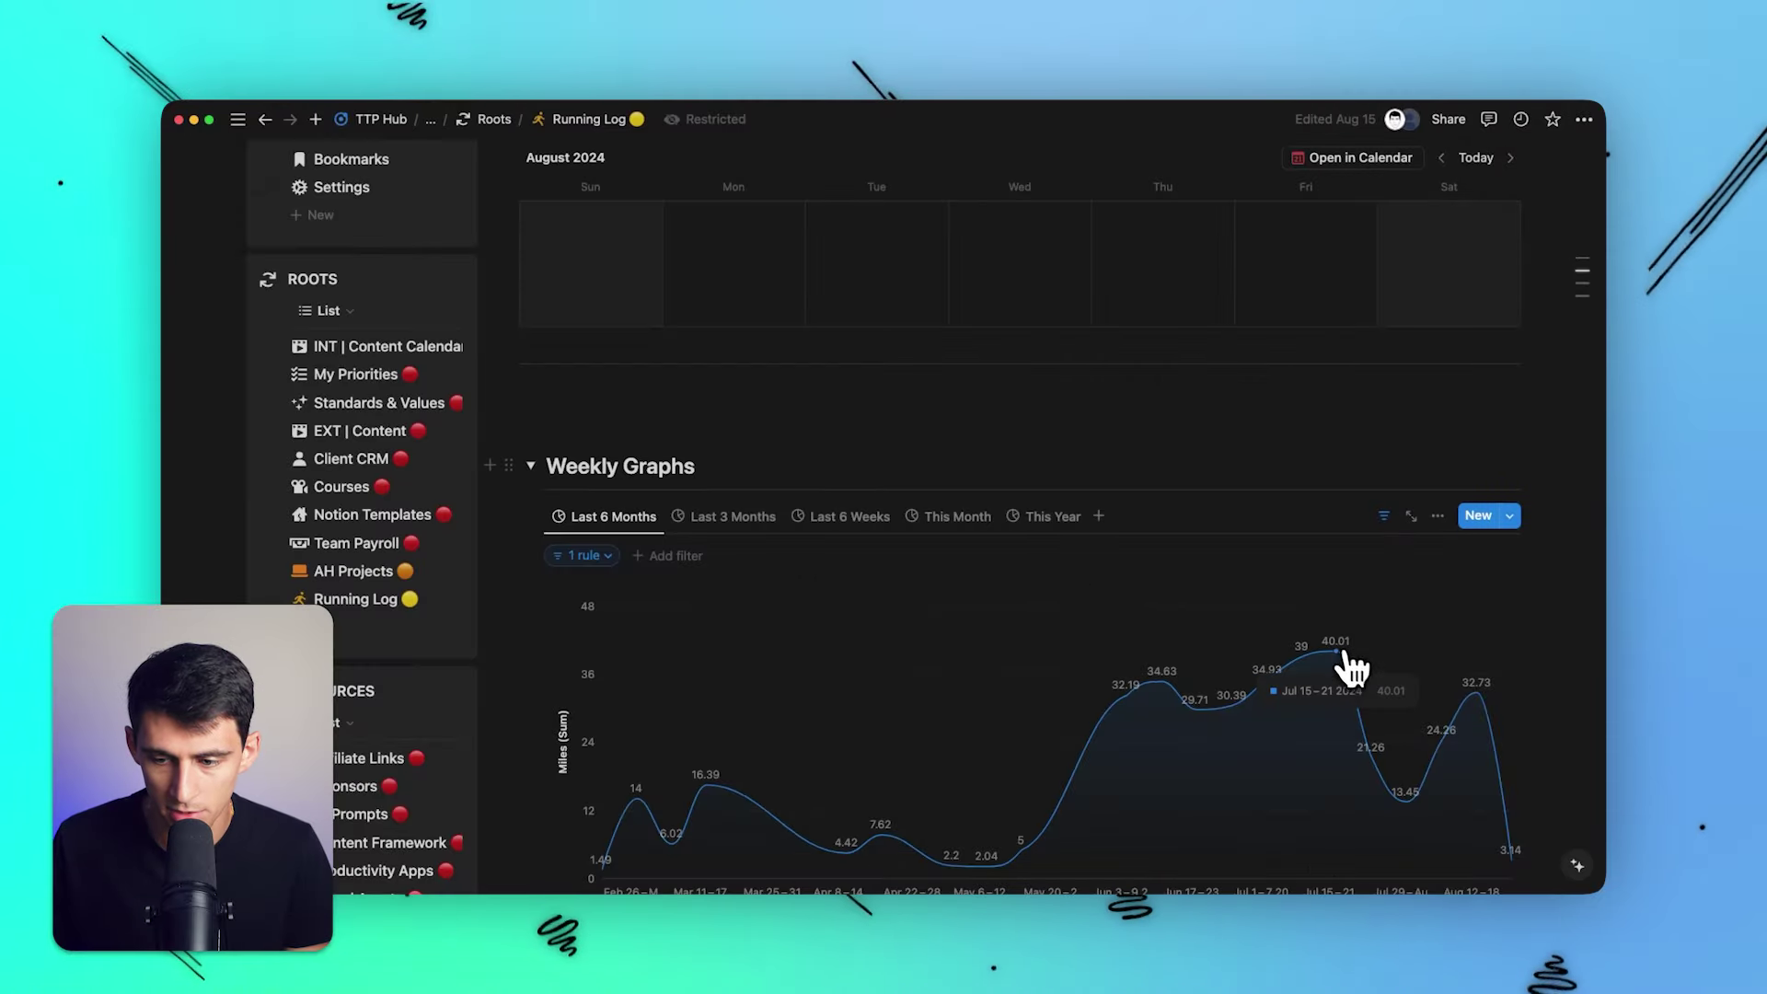
pyautogui.scroll(-2, 1411, 773)
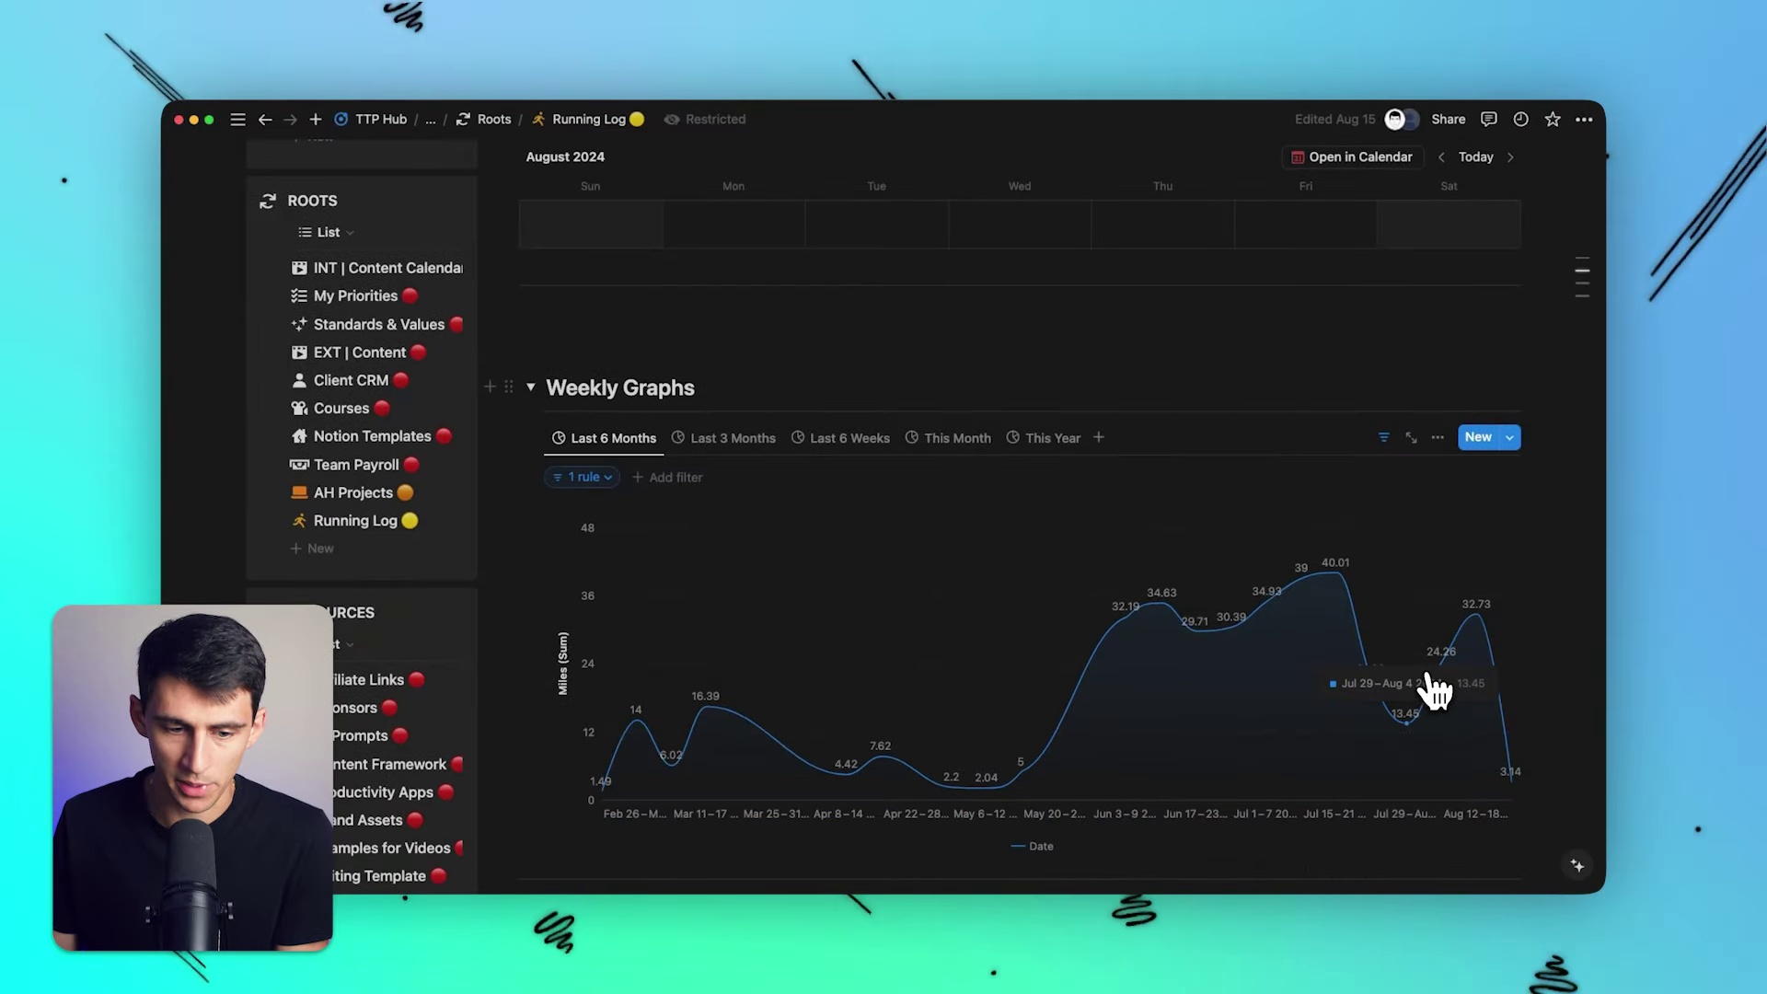
pyautogui.scroll(6, 631, 524)
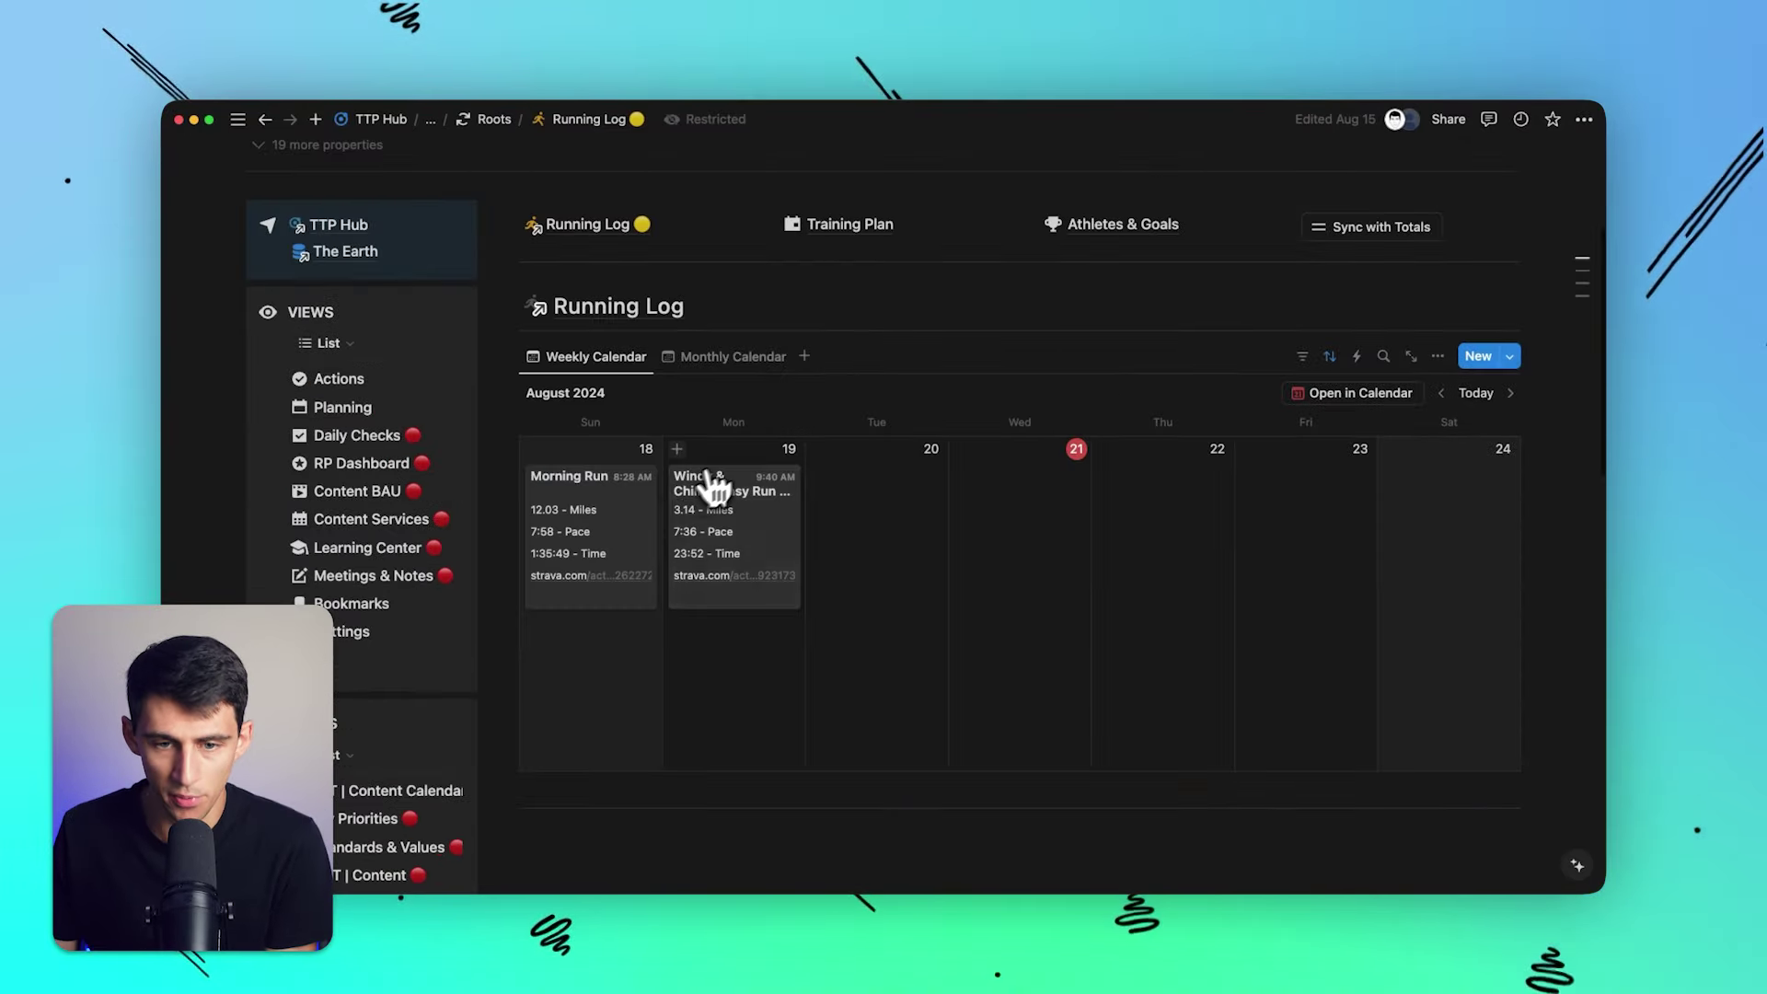
pyautogui.scroll(-10, 895, 513)
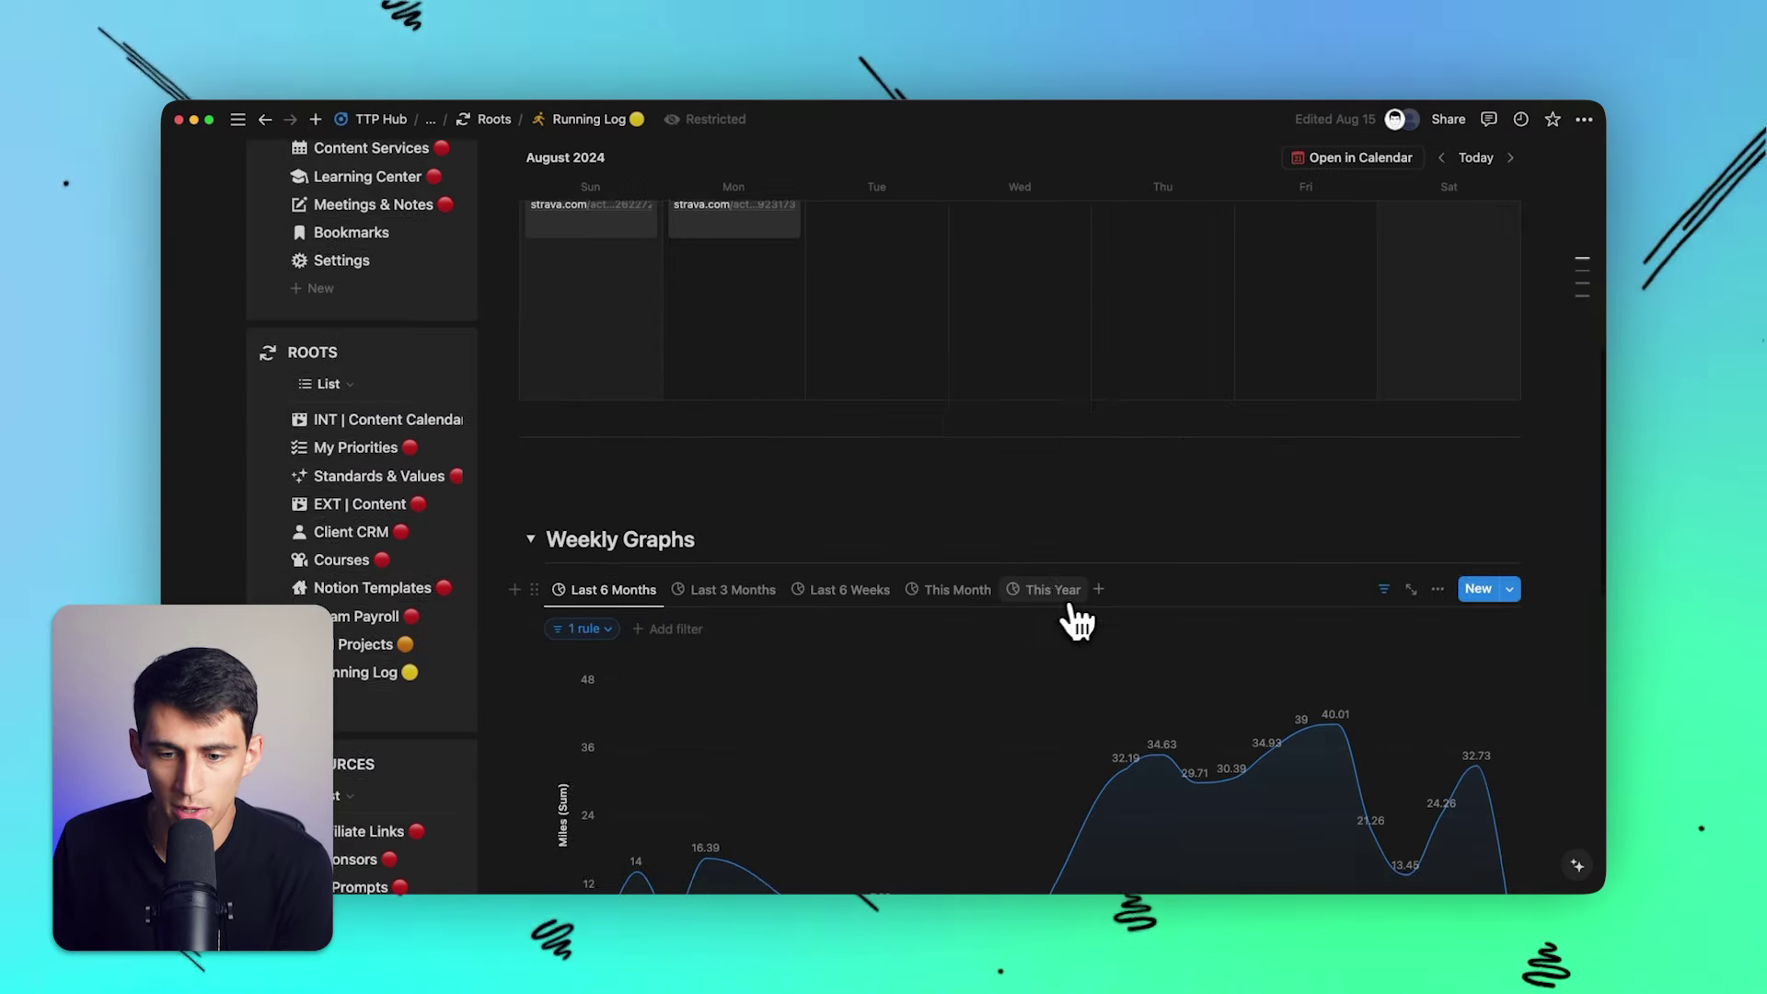
pyautogui.scroll(4, 874, 515)
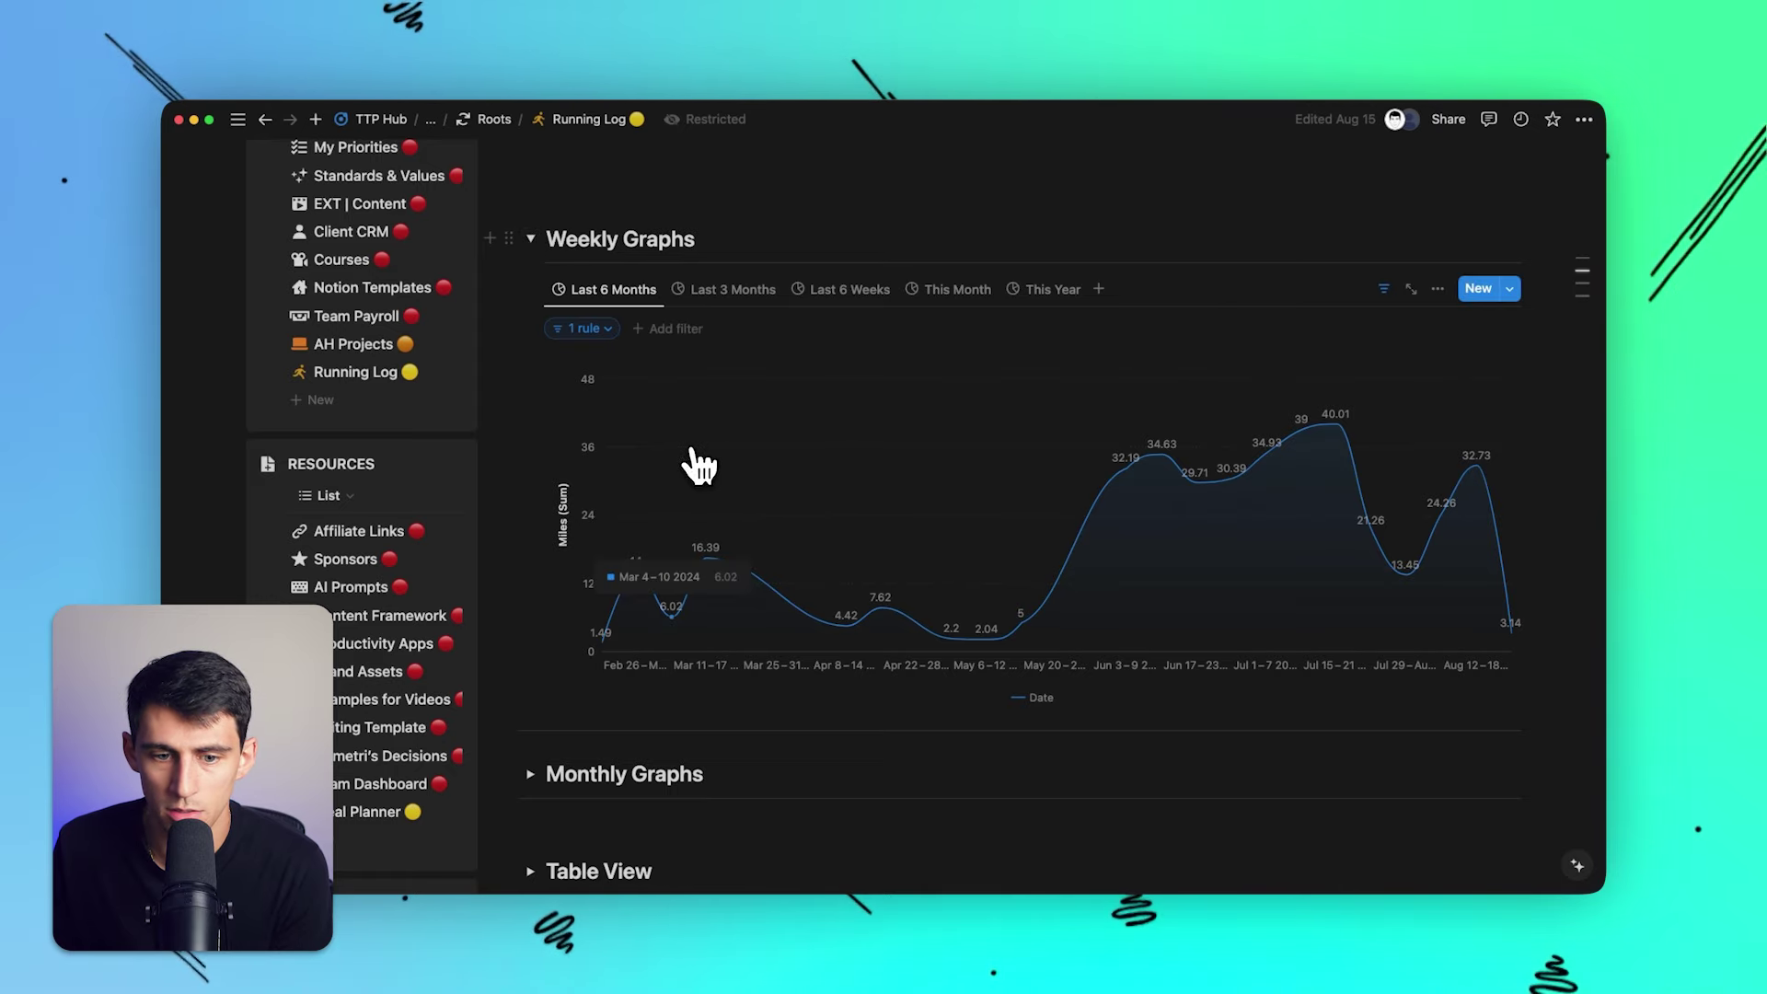
pyautogui.scroll(7, 718, 414)
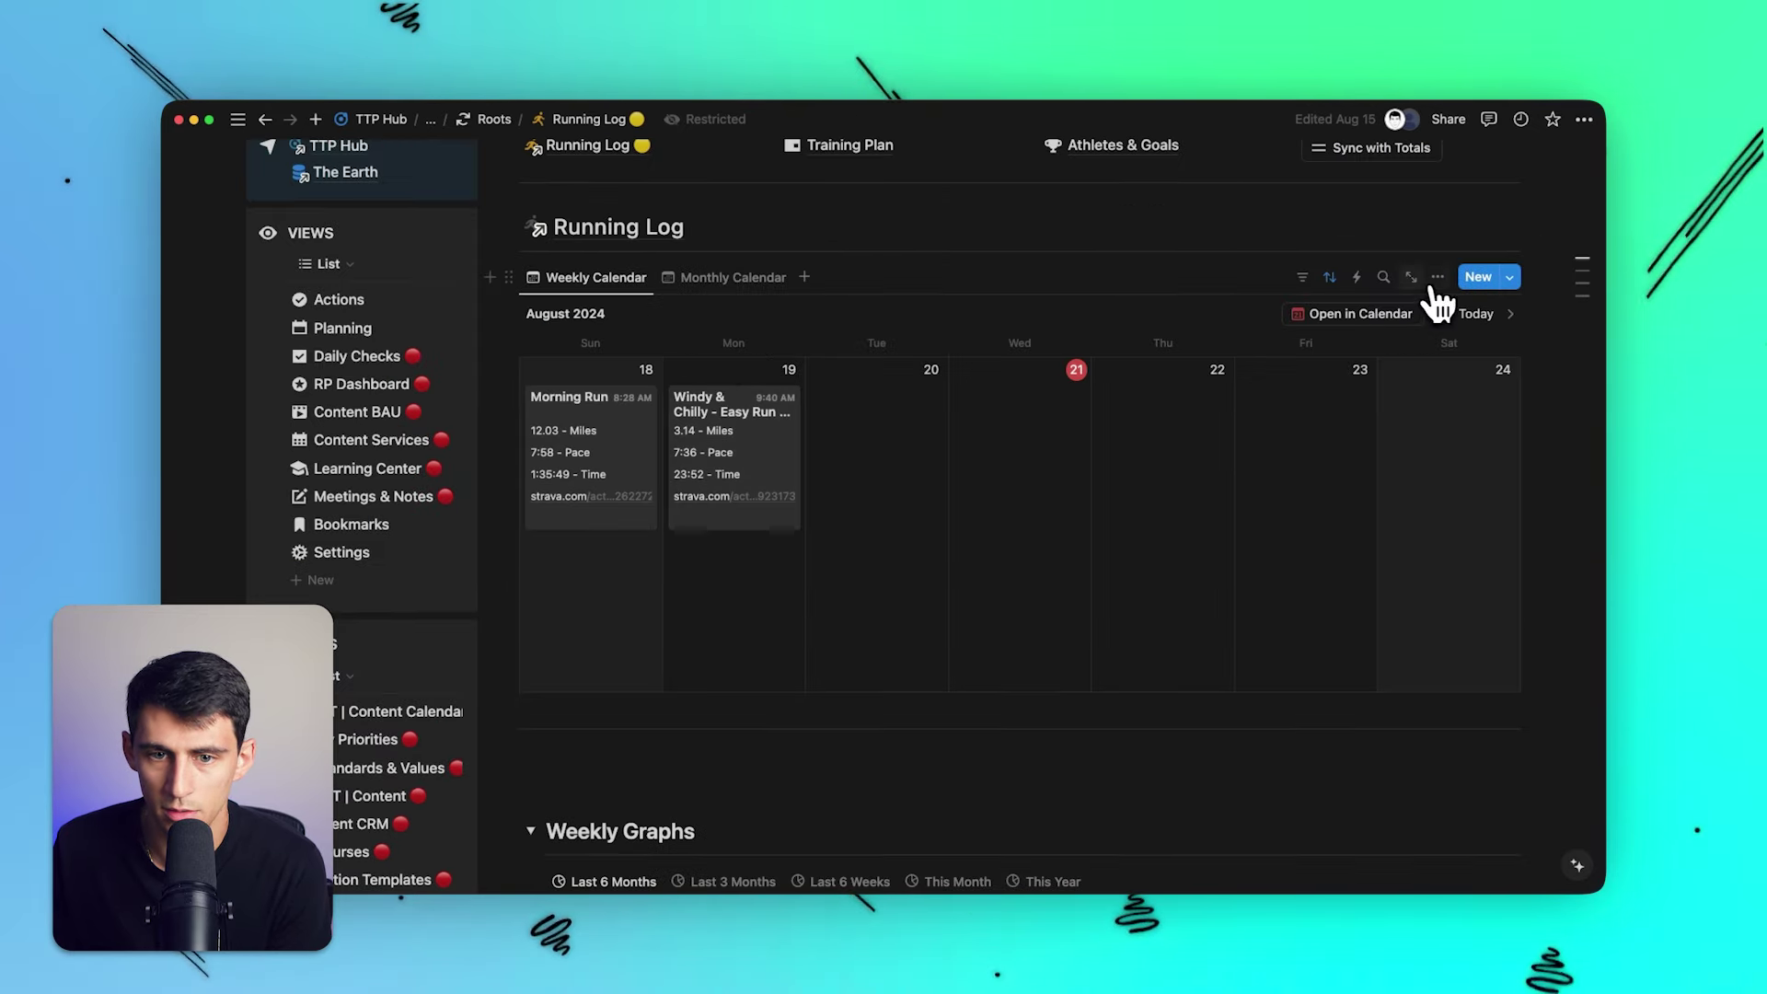
pyautogui.click(1436, 277)
pyautogui.click(1427, 391)
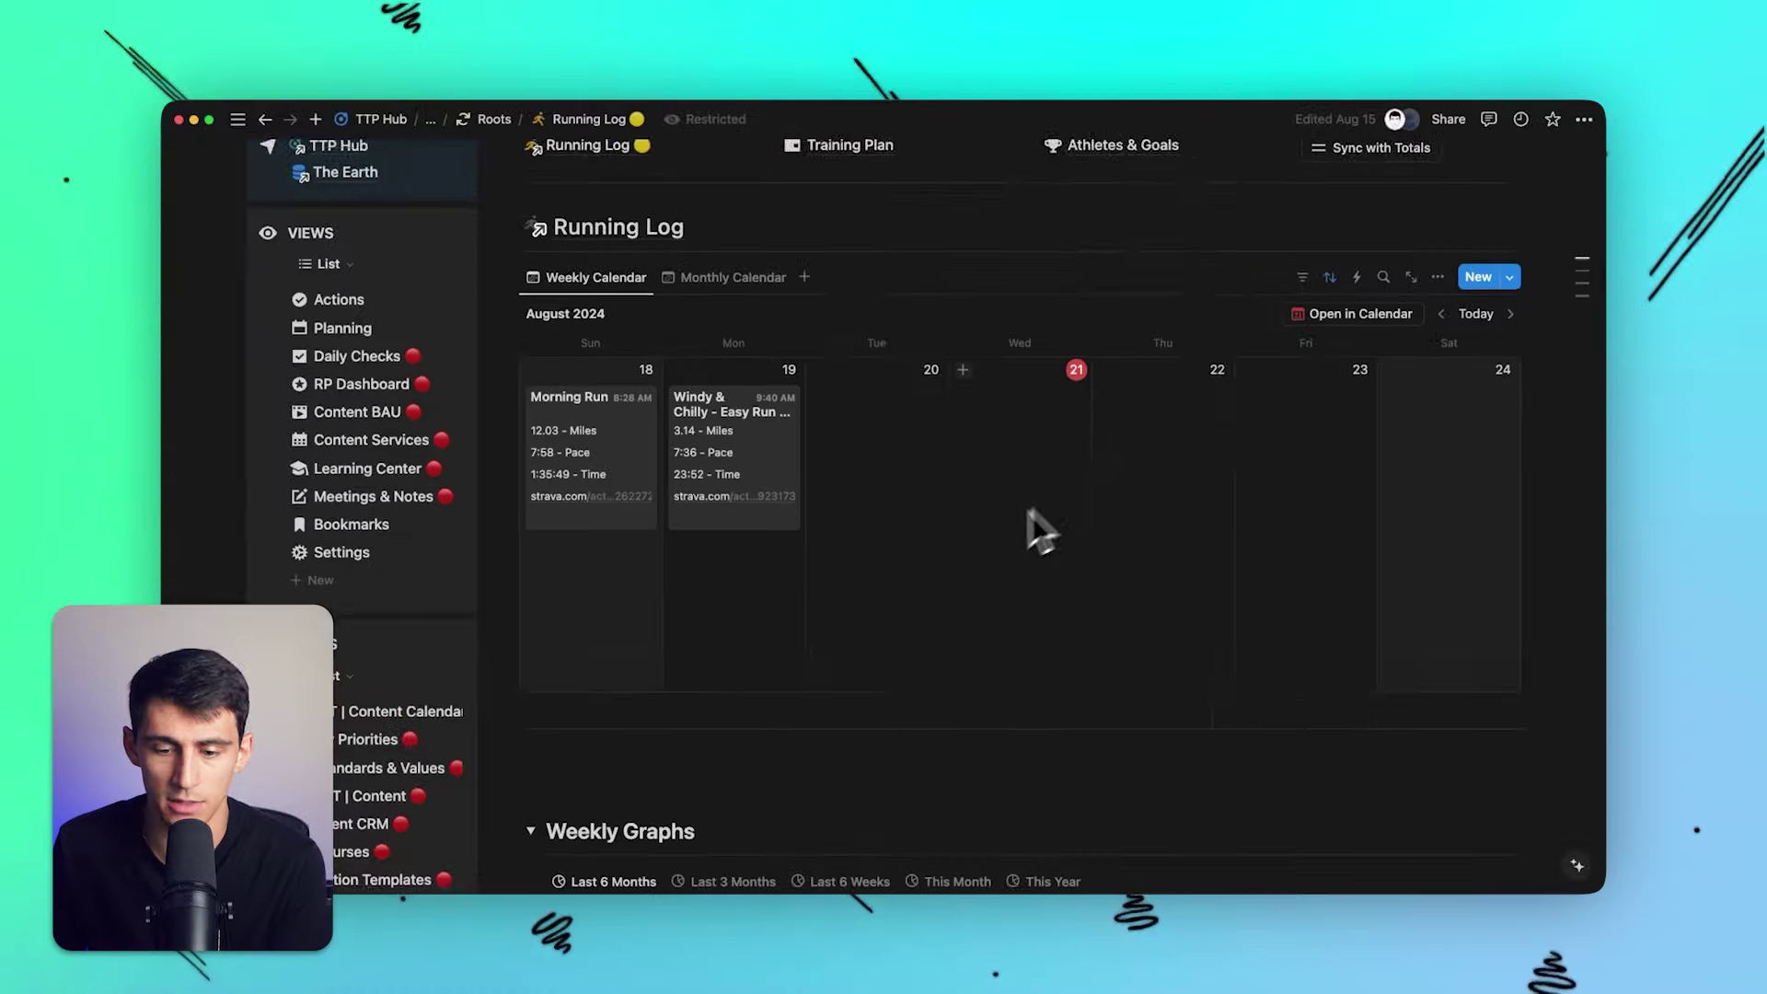
pyautogui.scroll(-5, 1037, 528)
# Add a new Chart view to Weekly Graphs fed by the Running Log database.
pyautogui.click(1099, 435)
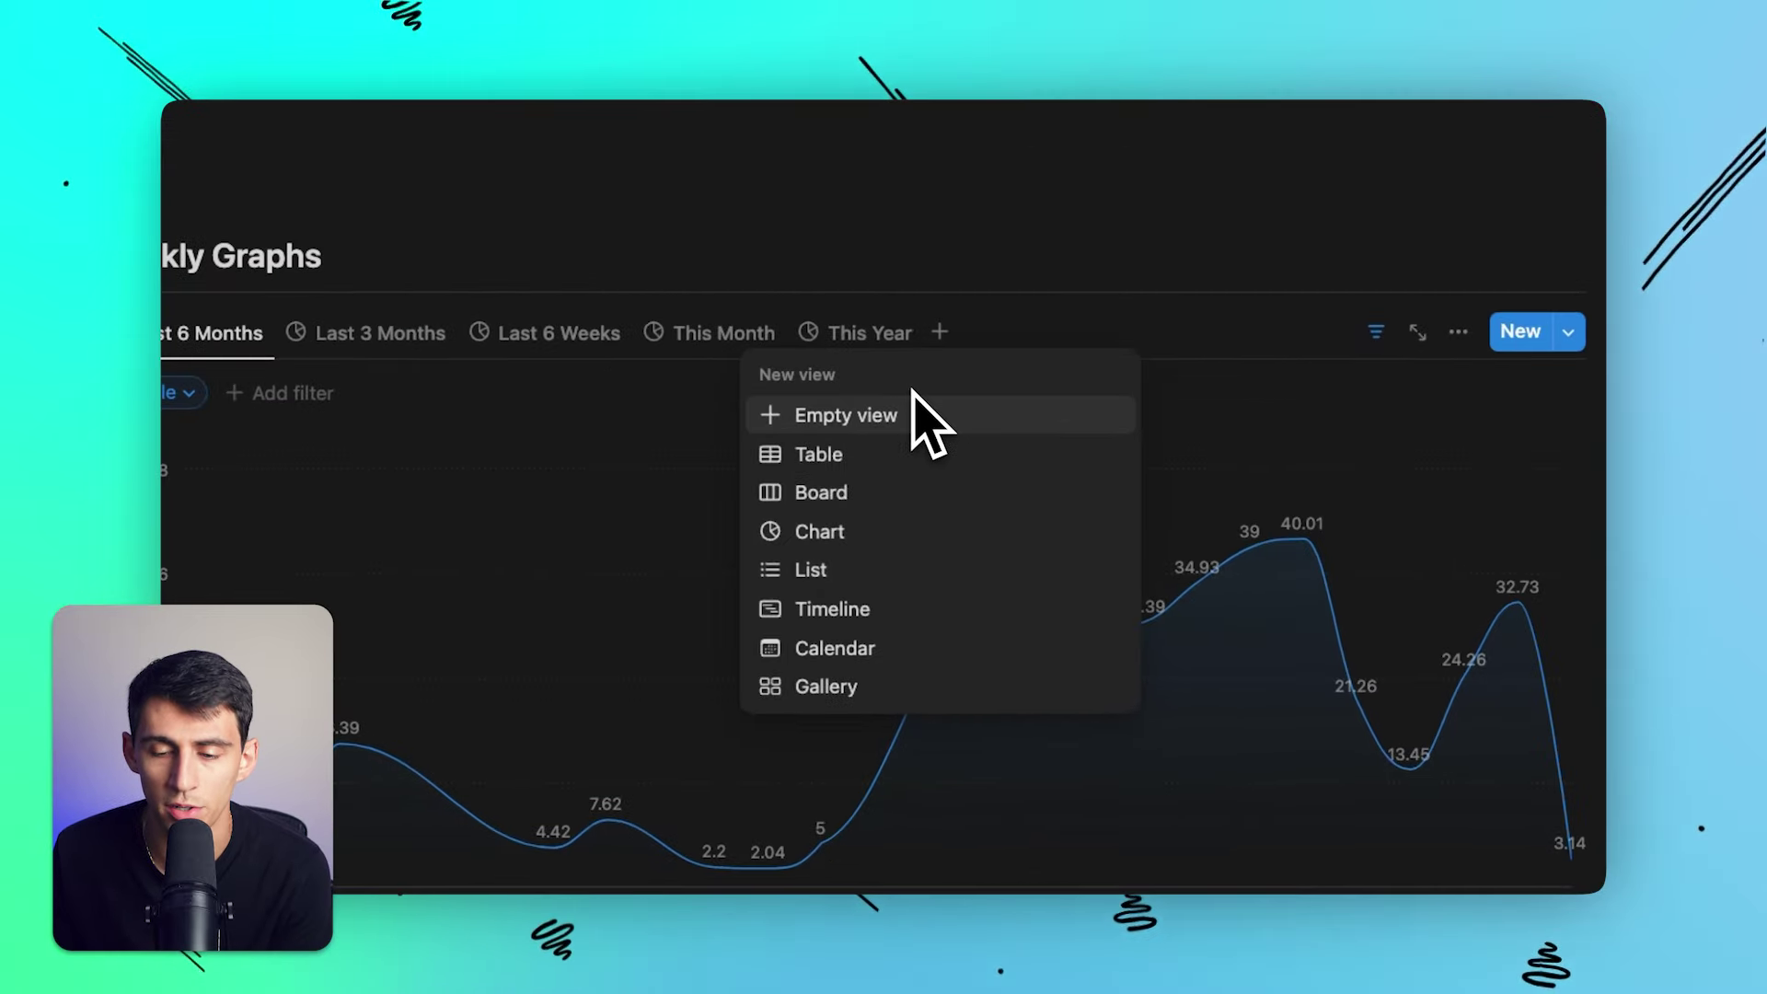
pyautogui.click(828, 532)
pyautogui.click(1038, 607)
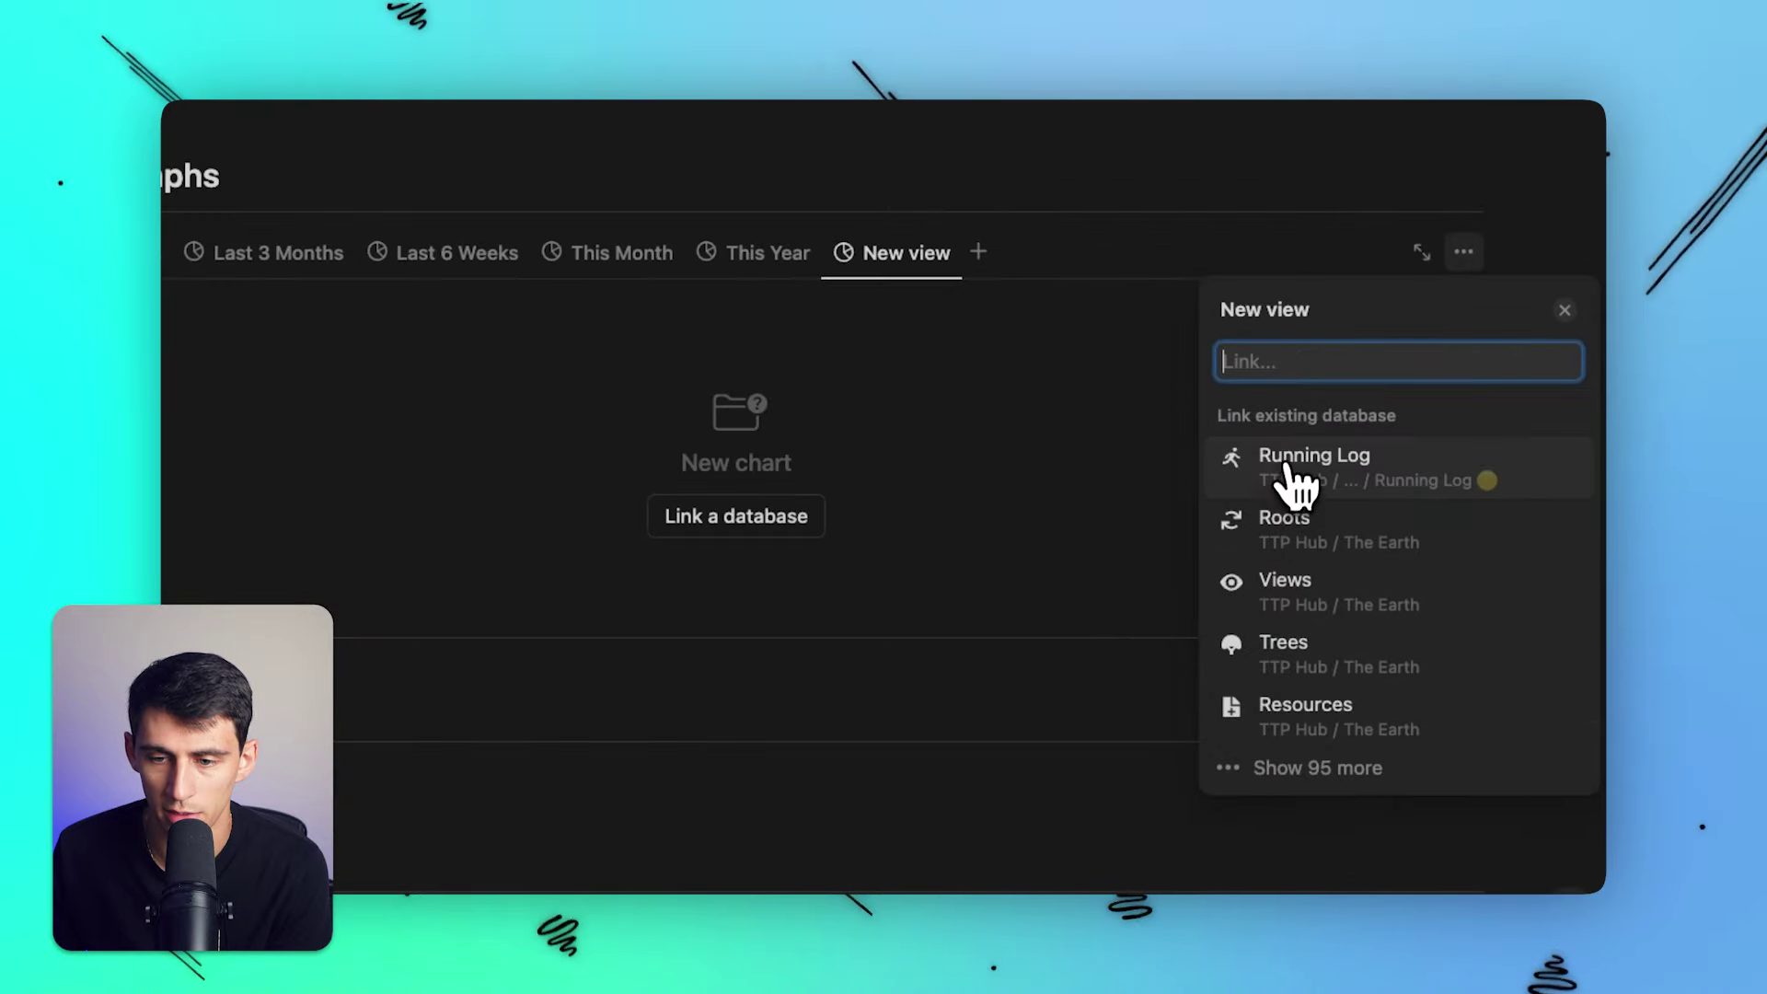
pyautogui.click(1293, 460)
pyautogui.click(1175, 460)
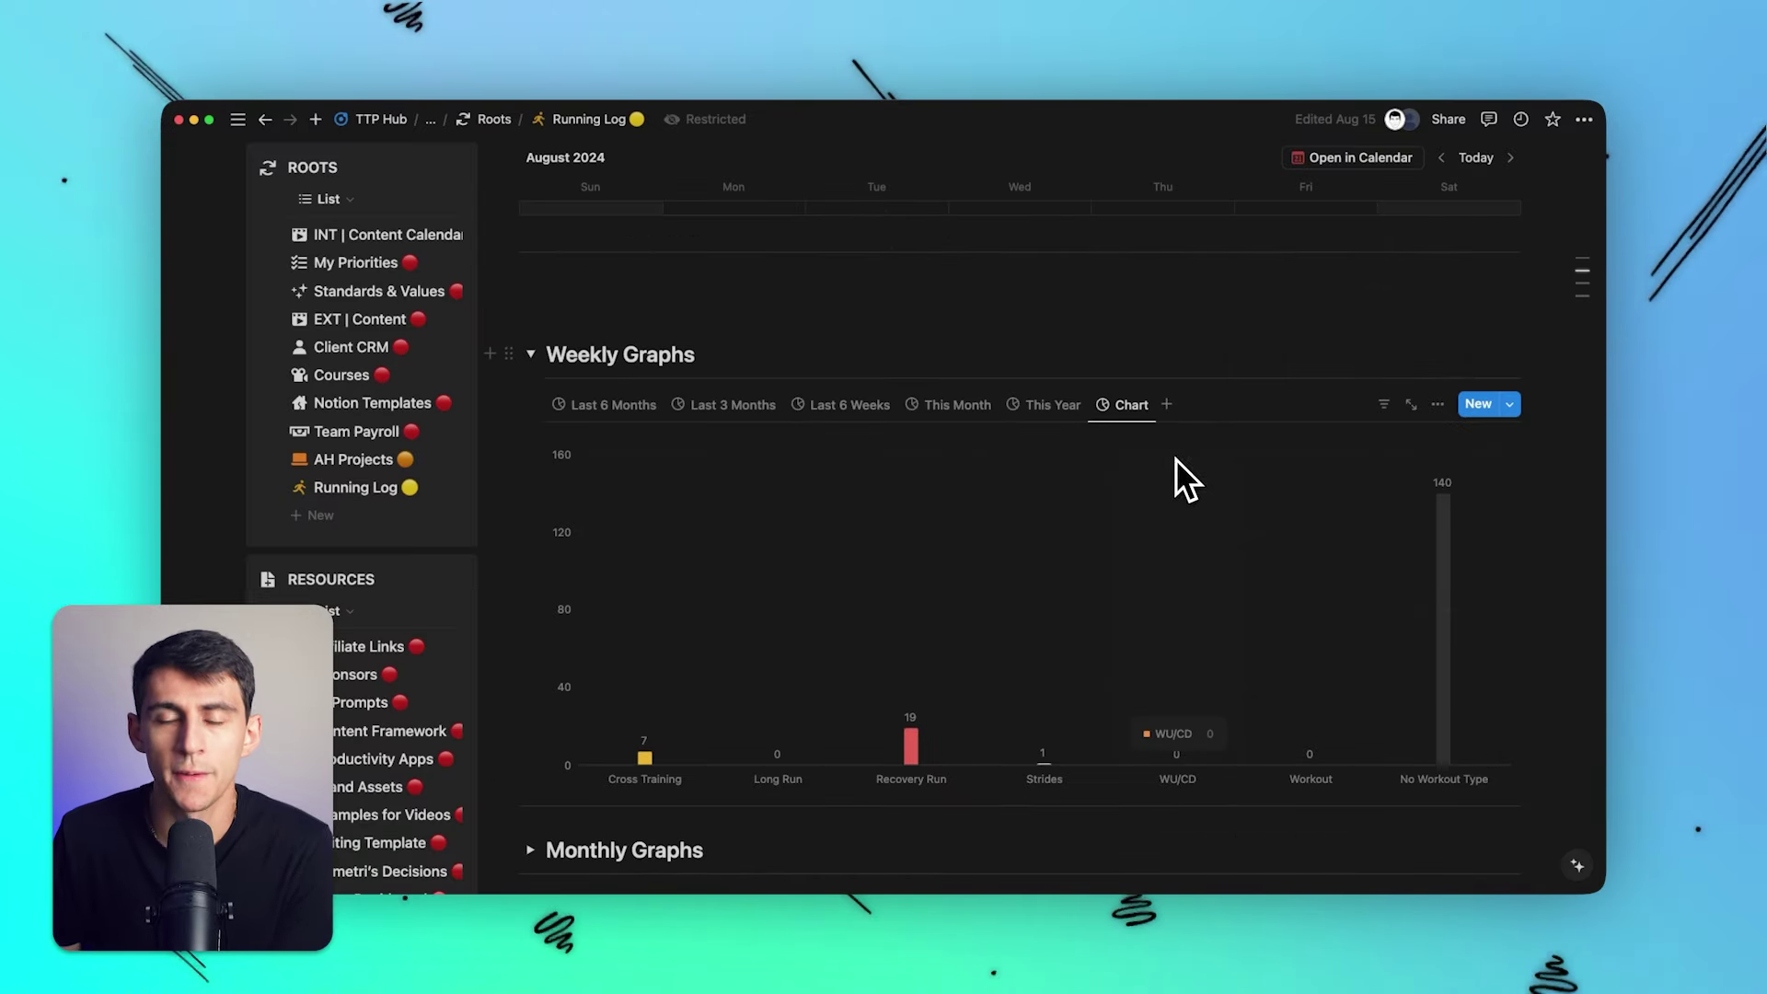
# Try a Workout Type filter on the chart, then discard it.
pyautogui.click(1382, 406)
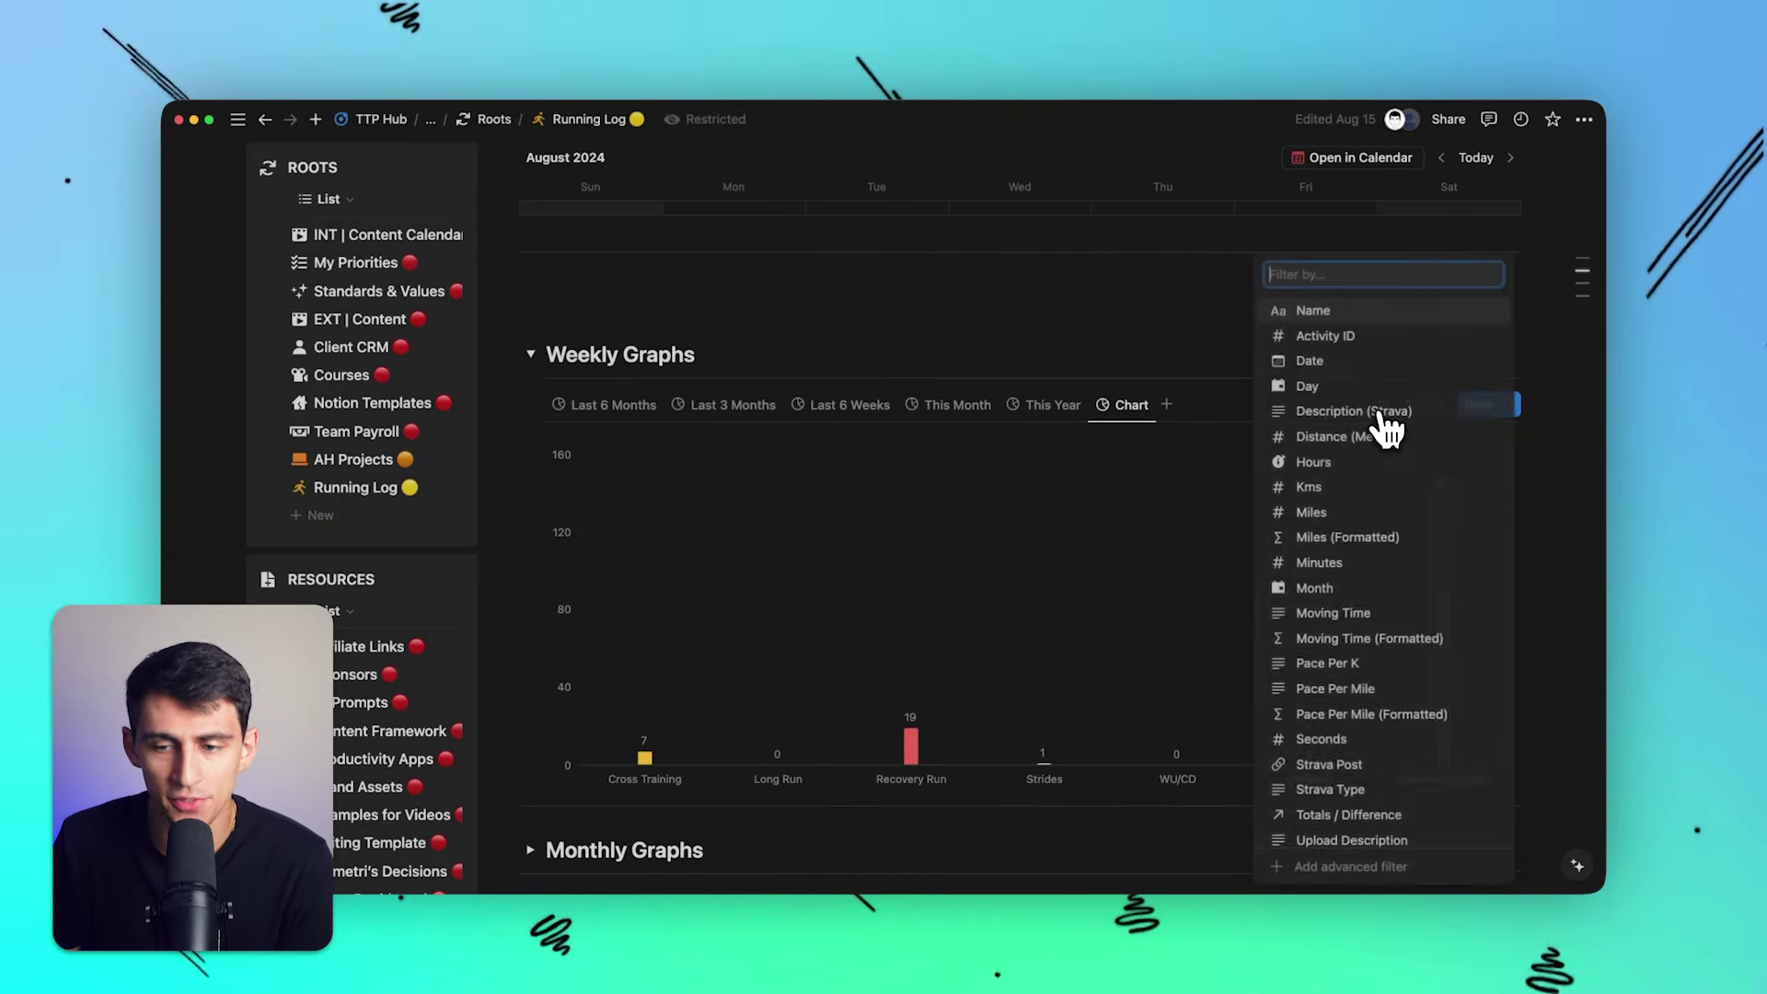
pyautogui.click(1029, 447)
pyautogui.scroll(6, 920, 423)
pyautogui.scroll(-4, 920, 423)
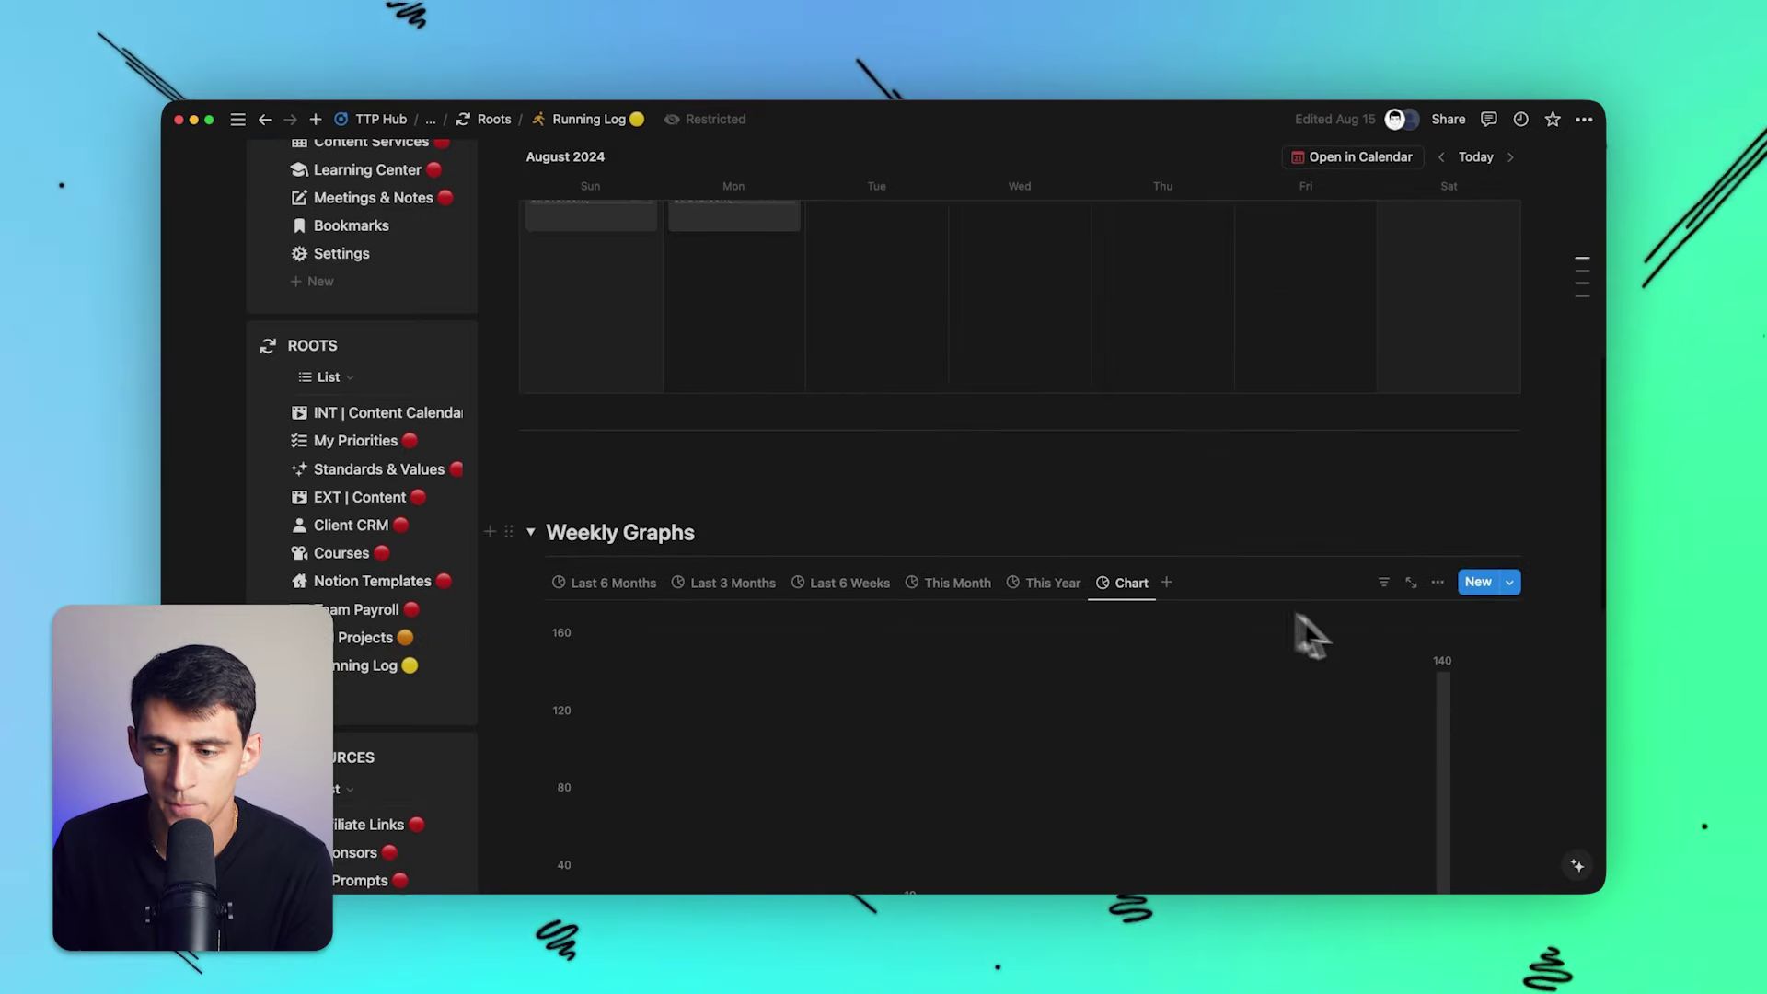
pyautogui.click(1388, 582)
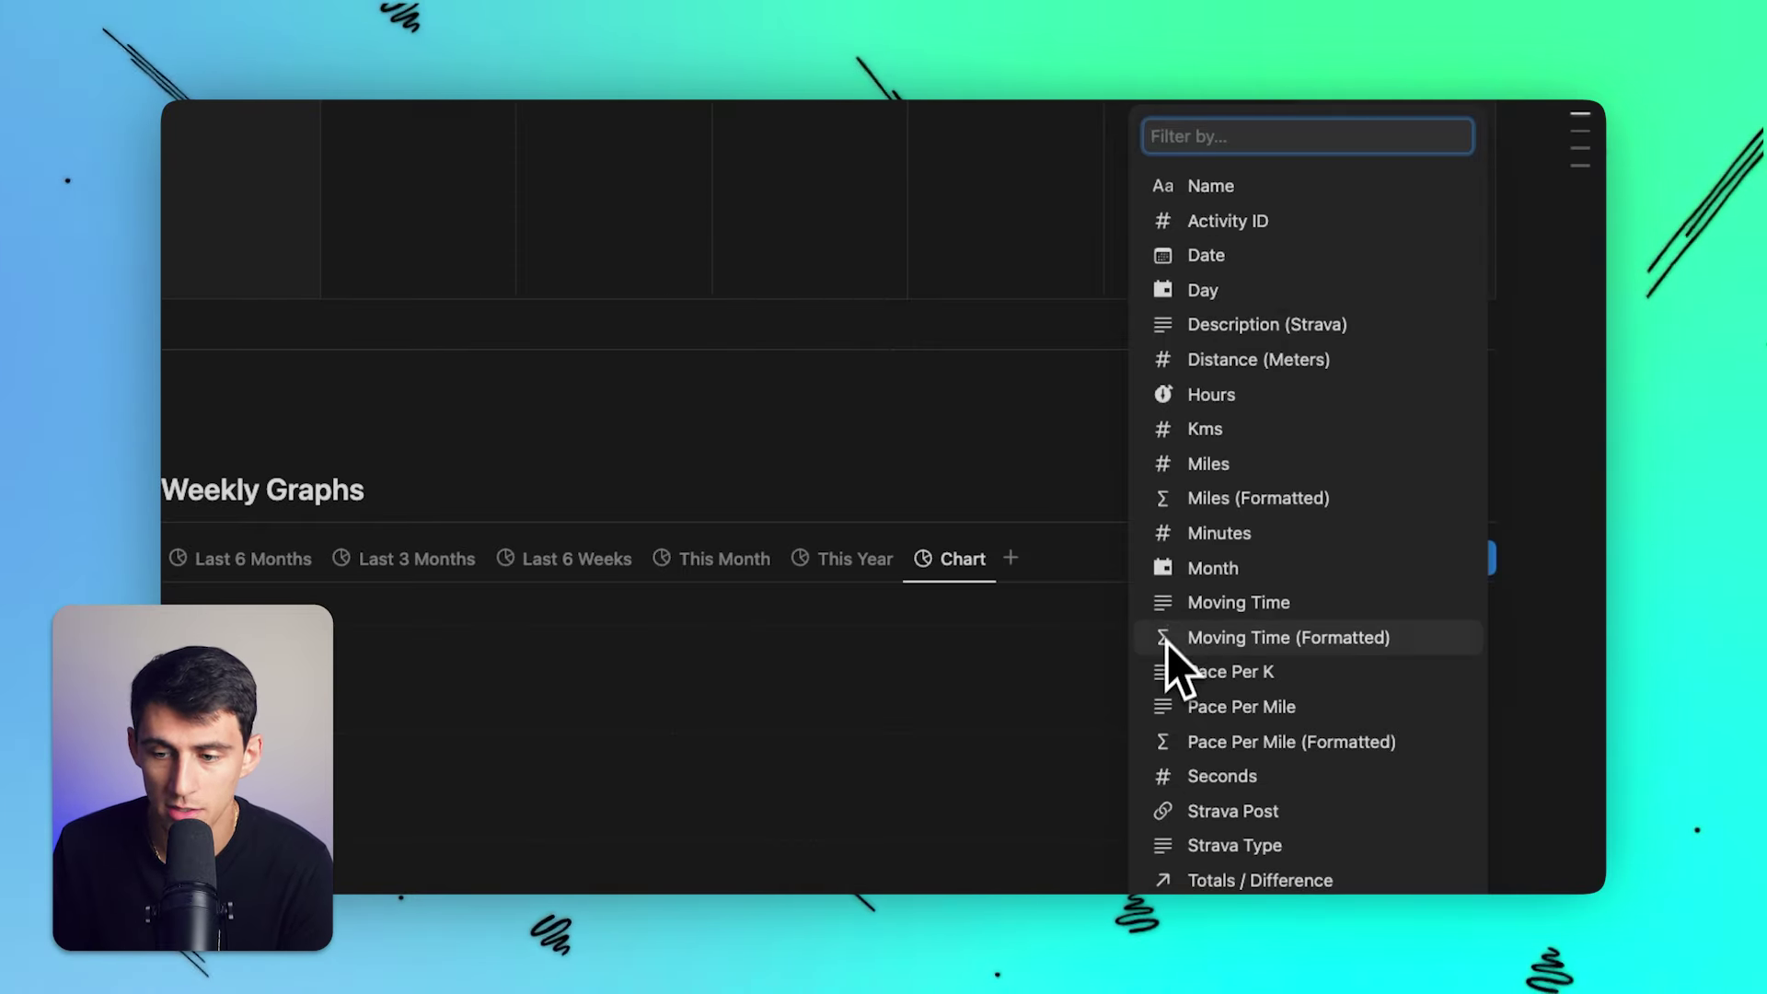
pyautogui.scroll(-1, 1288, 727)
pyautogui.scroll(-3, 1288, 746)
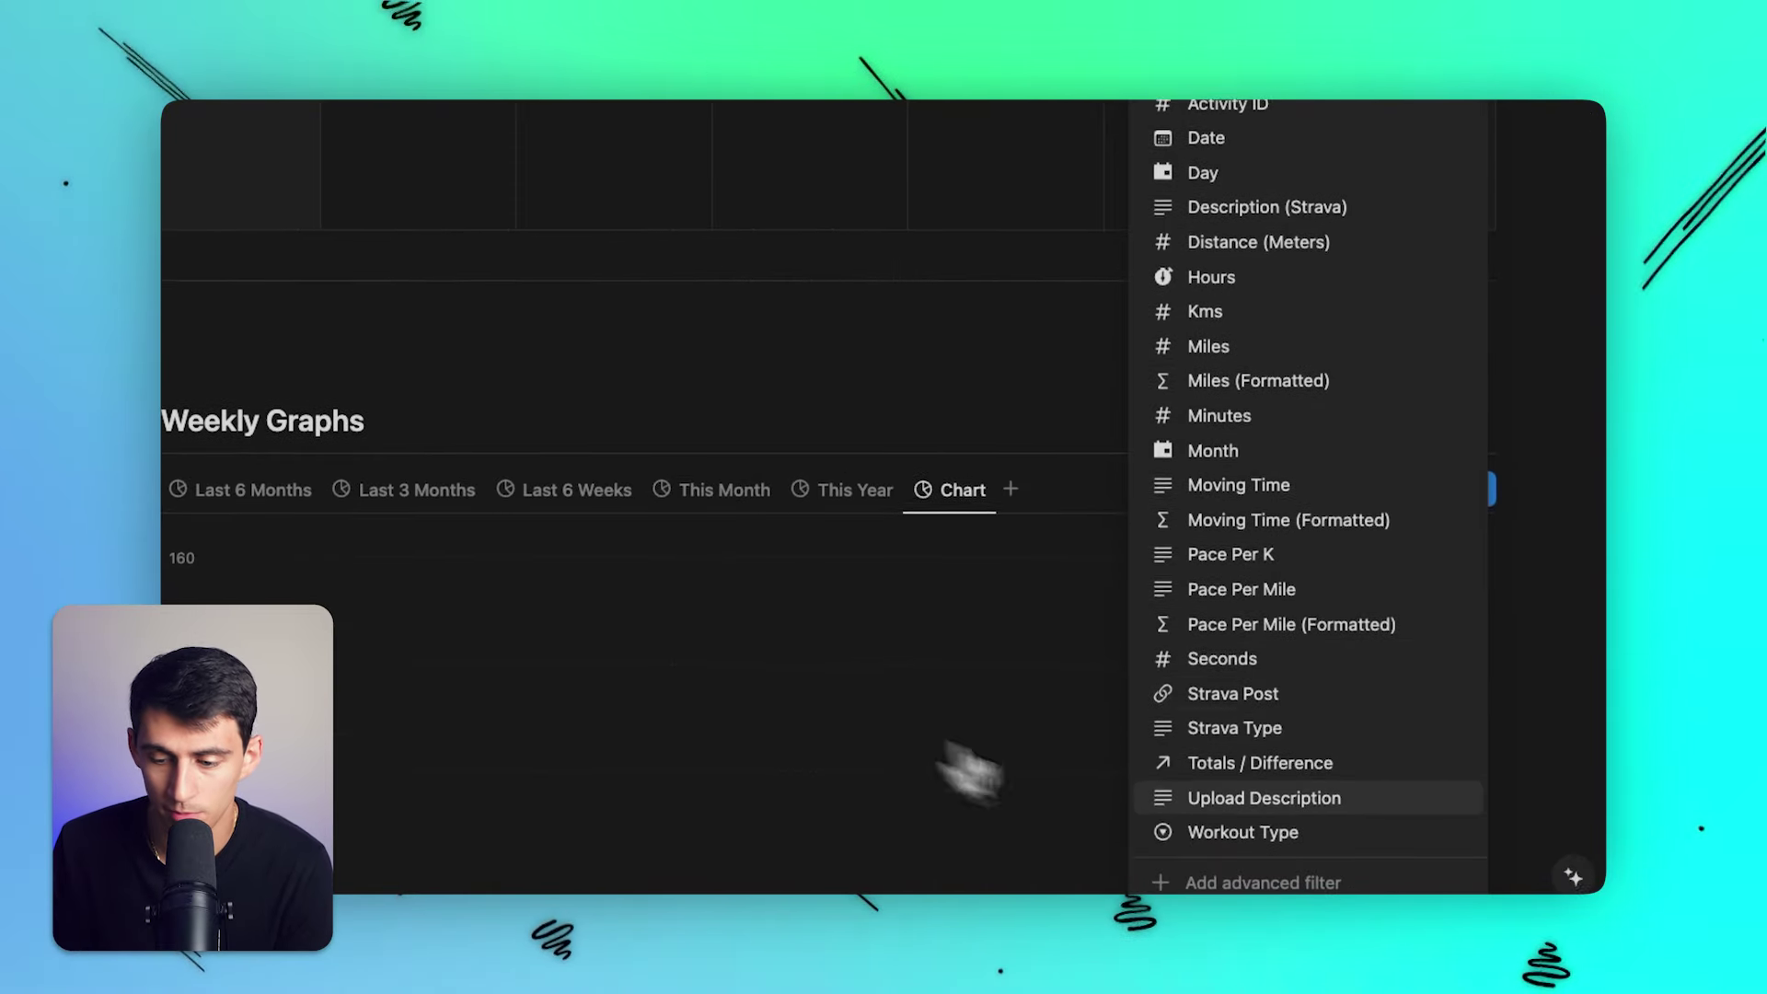
pyautogui.click(1196, 822)
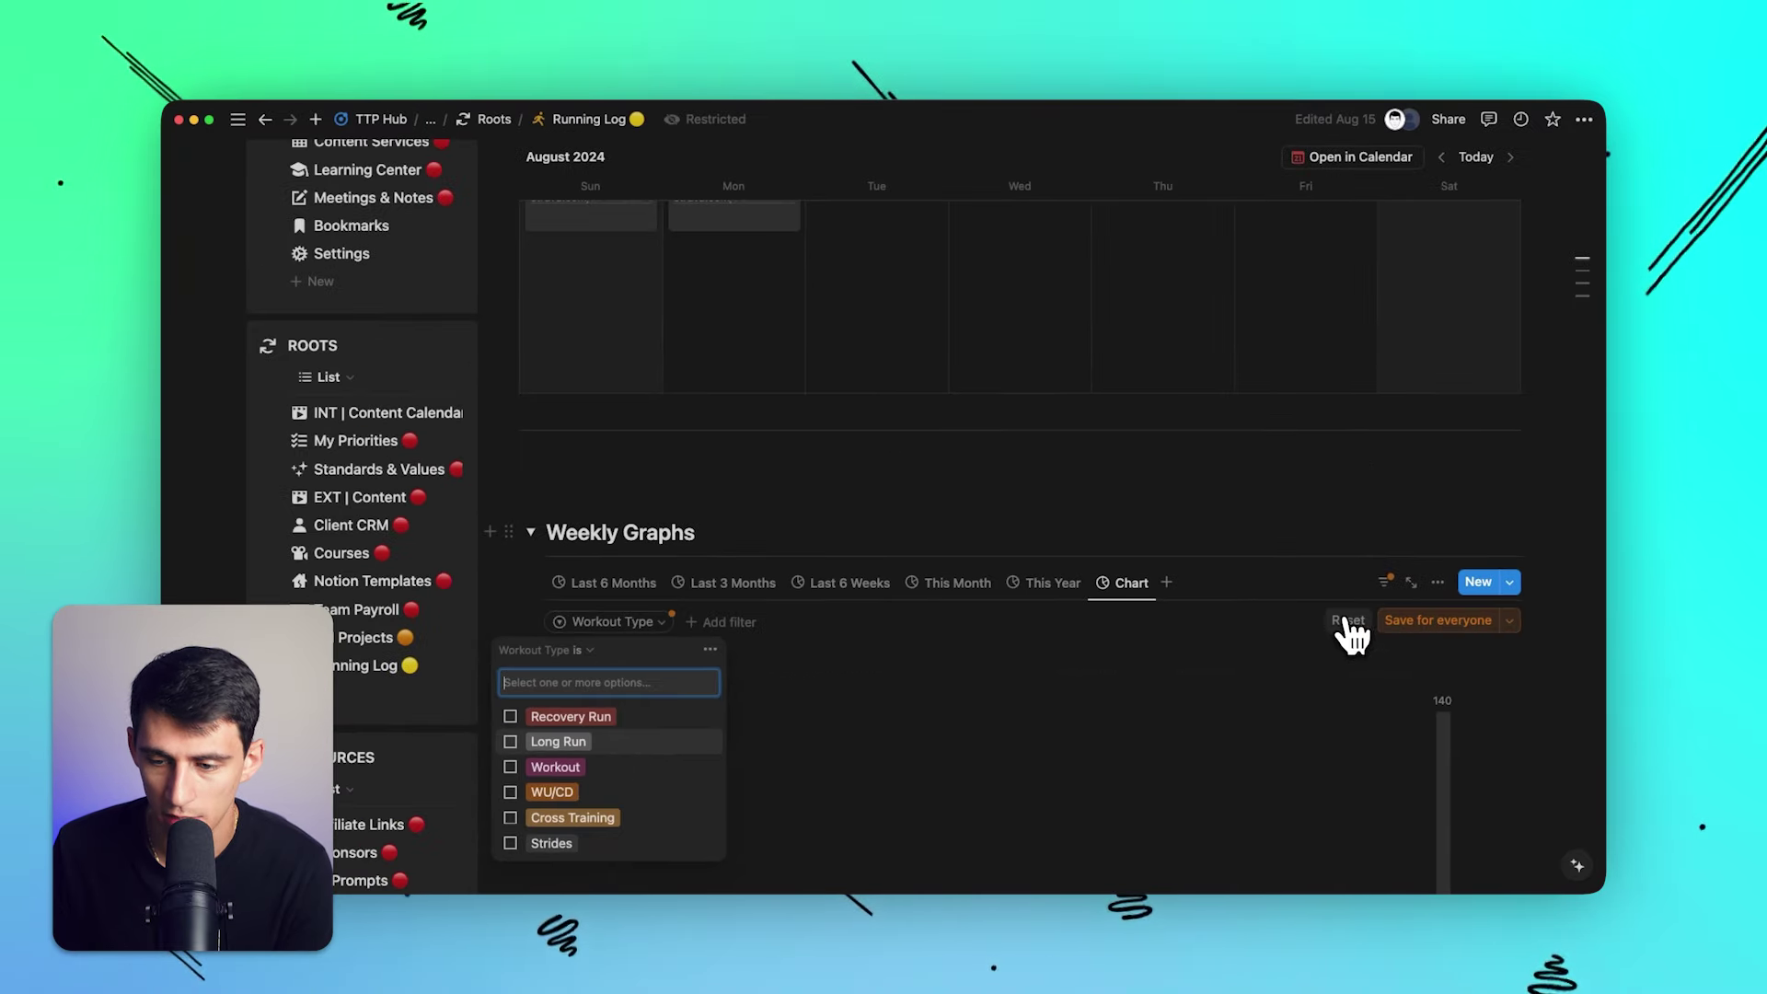
pyautogui.click(1348, 629)
pyautogui.scroll(-1, 1238, 624)
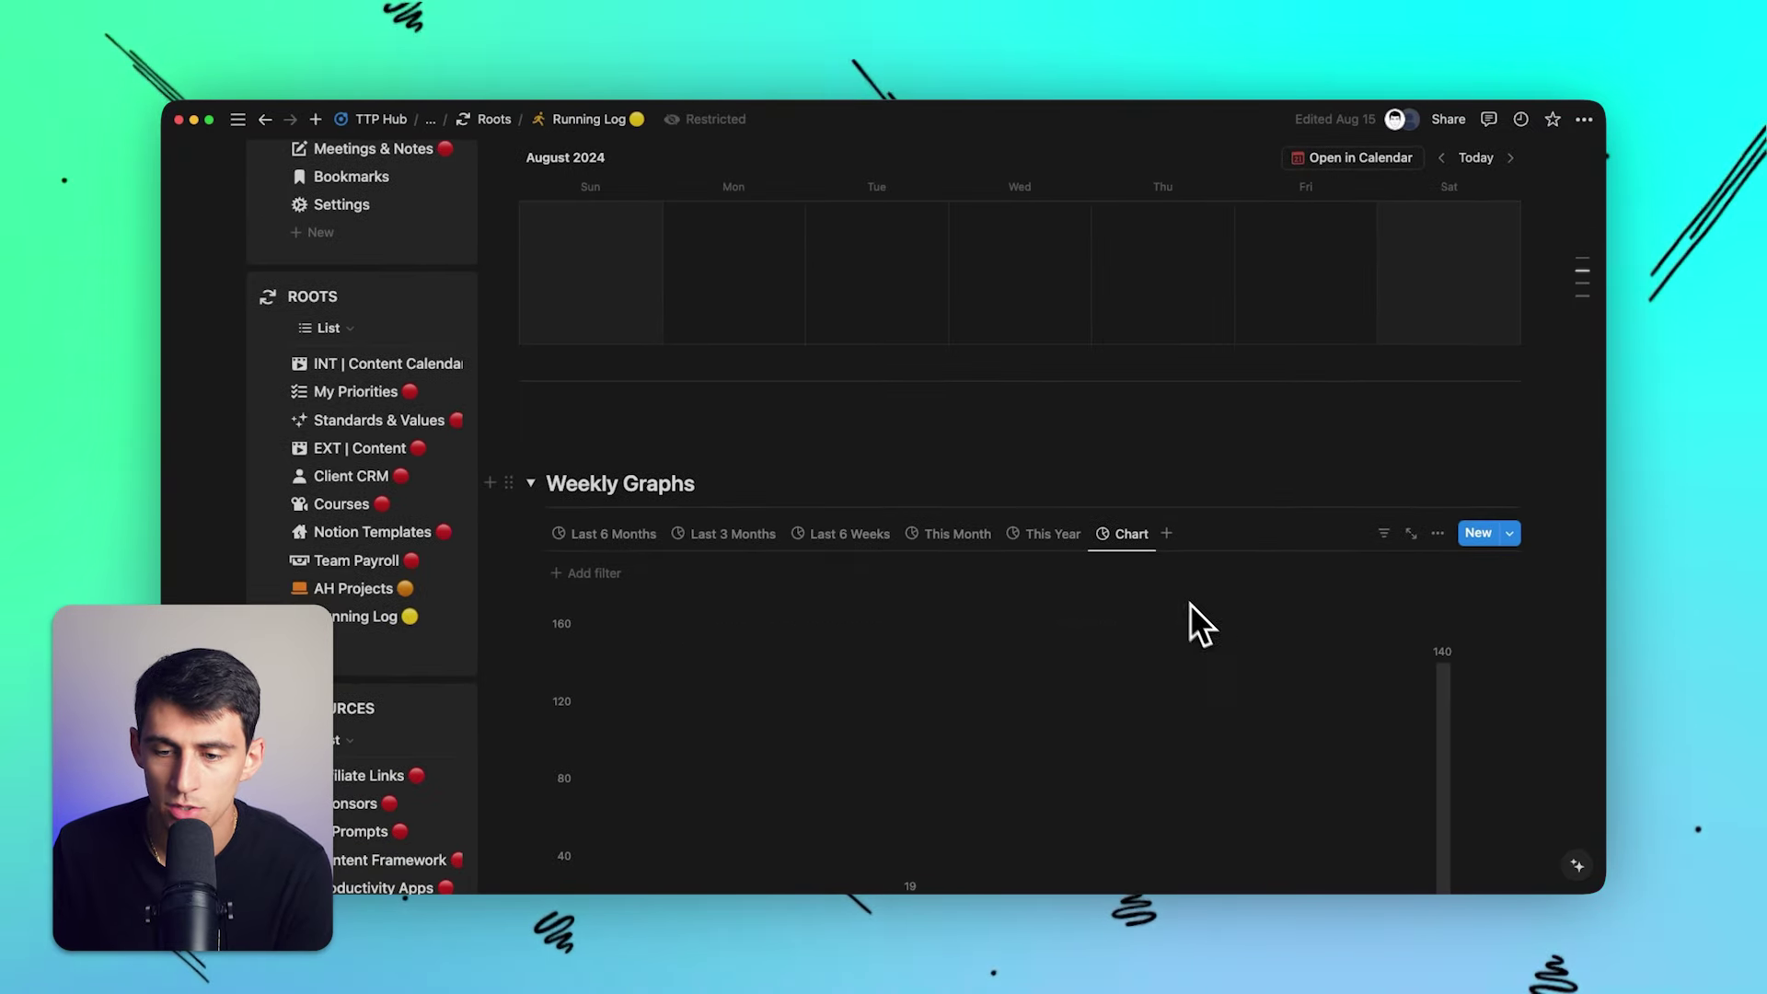
pyautogui.scroll(1, 1139, 552)
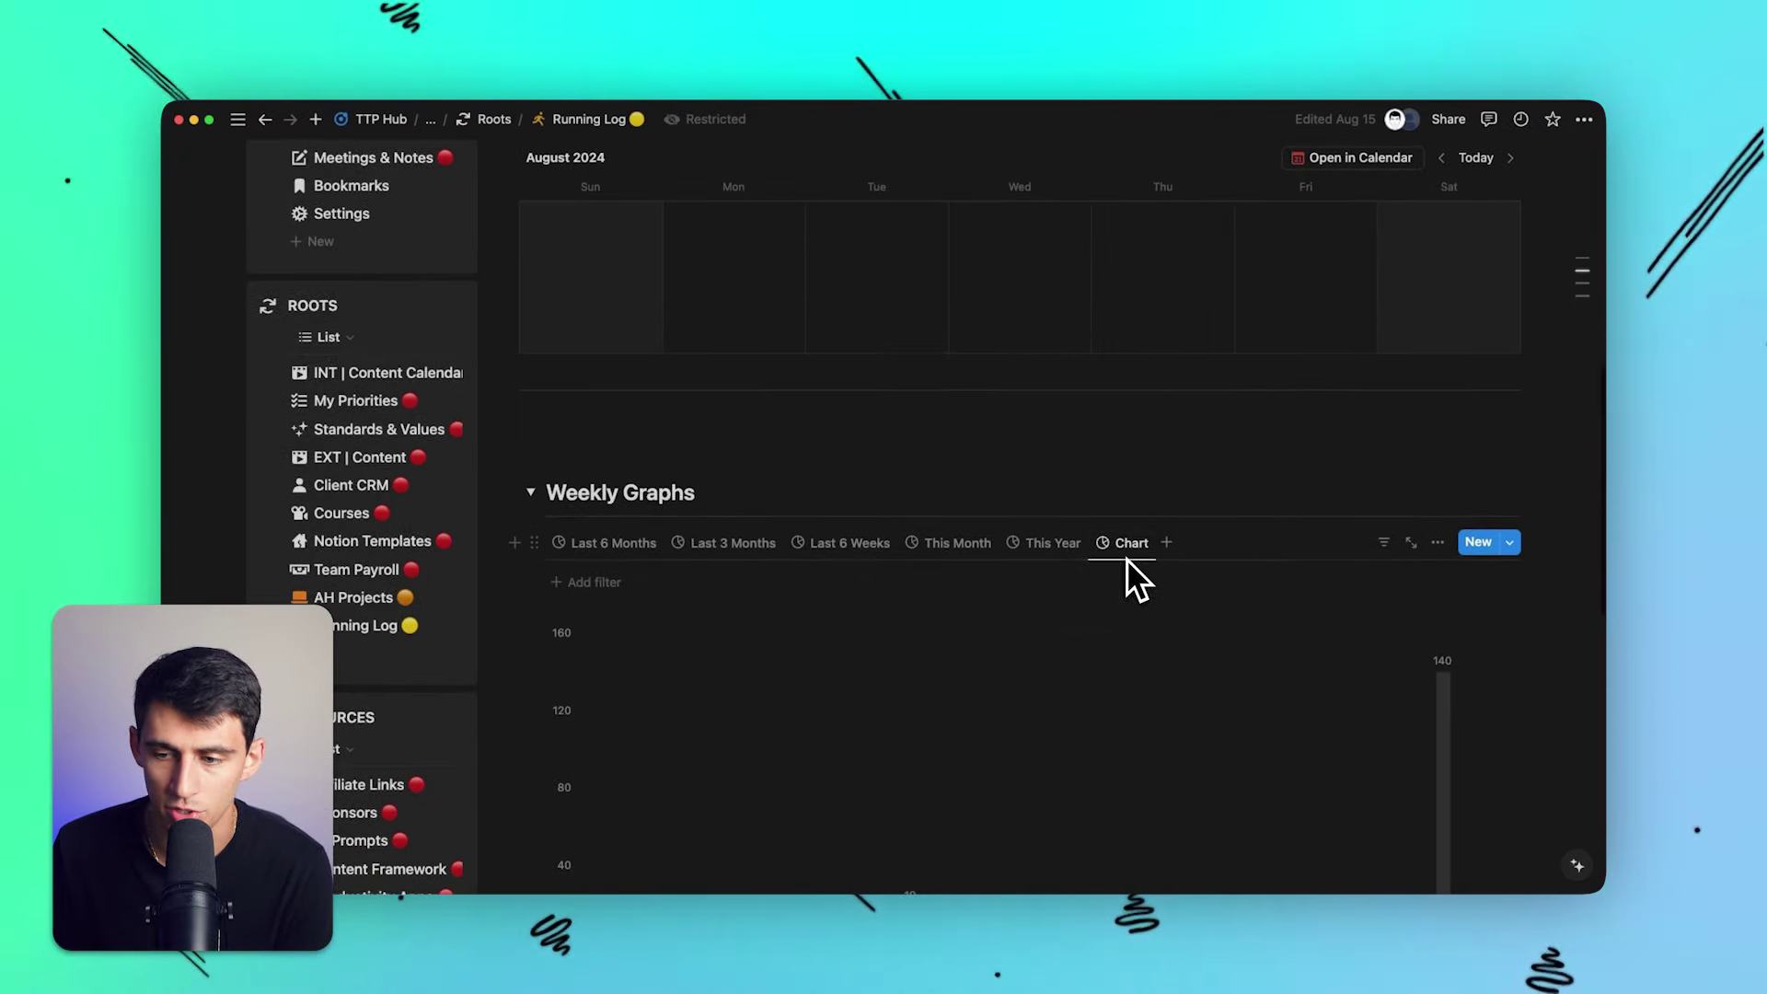
pyautogui.scroll(-3, 1126, 559)
# Cycle the chart through horizontal bar, vertical column, line and donut types.
pyautogui.click(1436, 401)
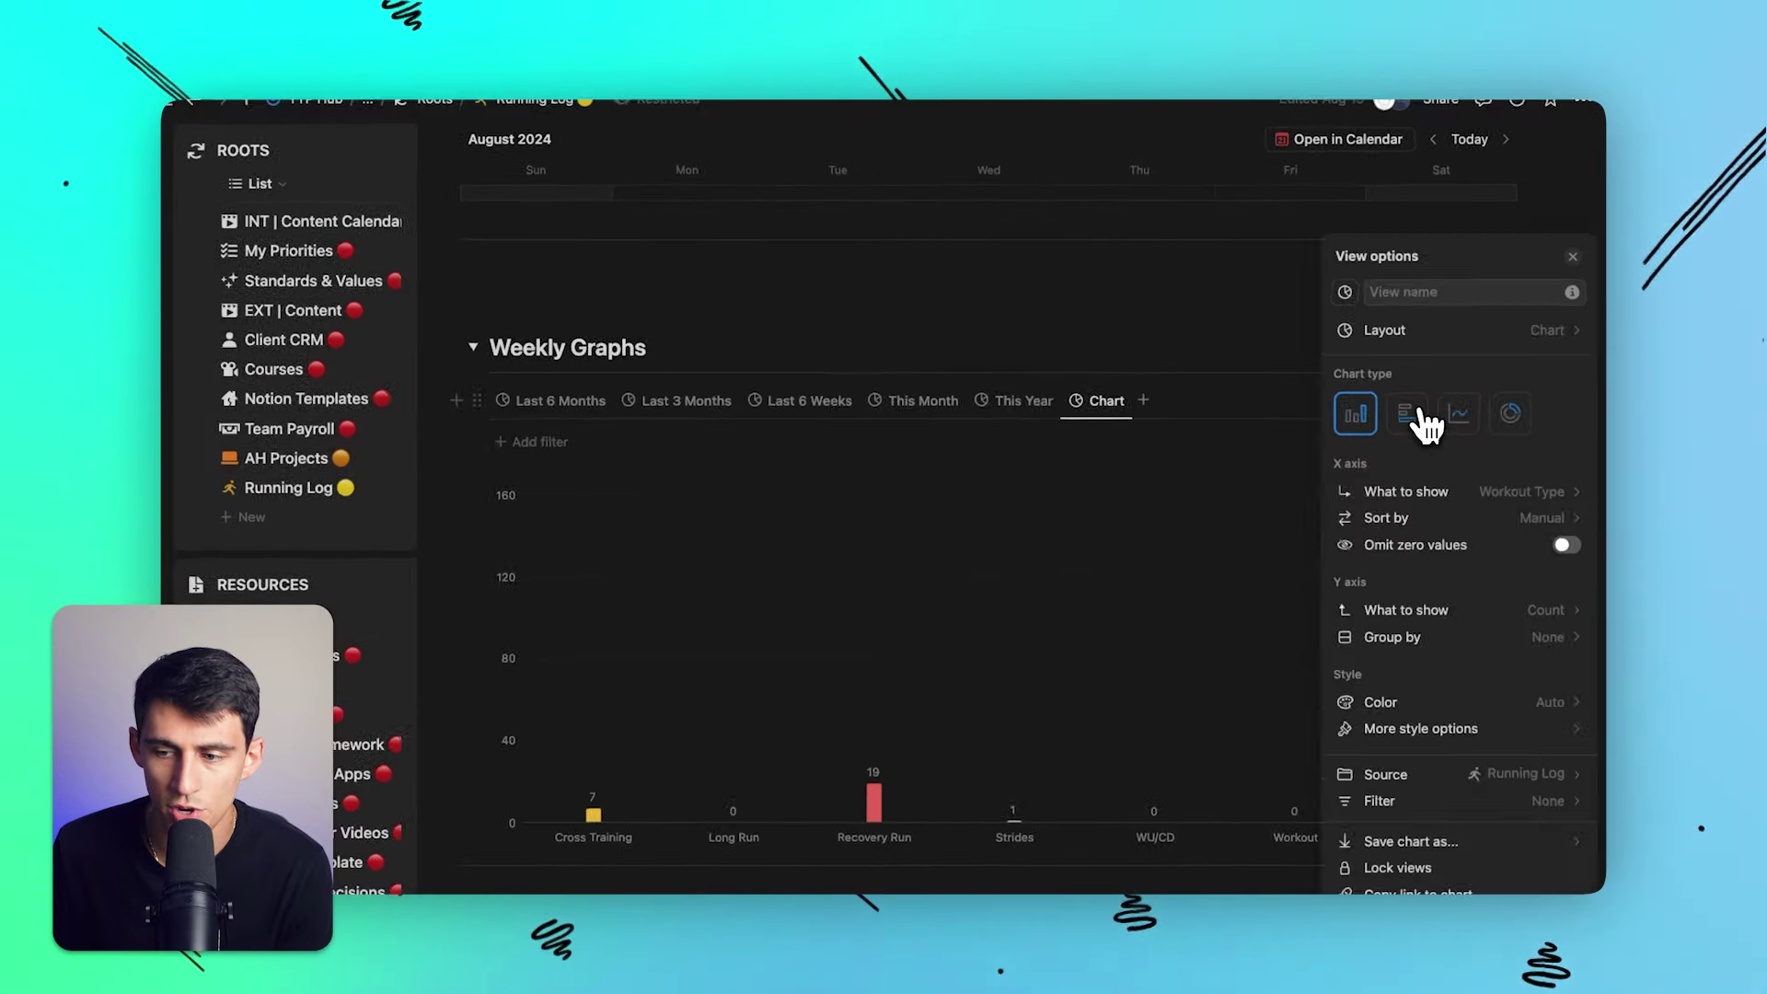
pyautogui.click(1408, 414)
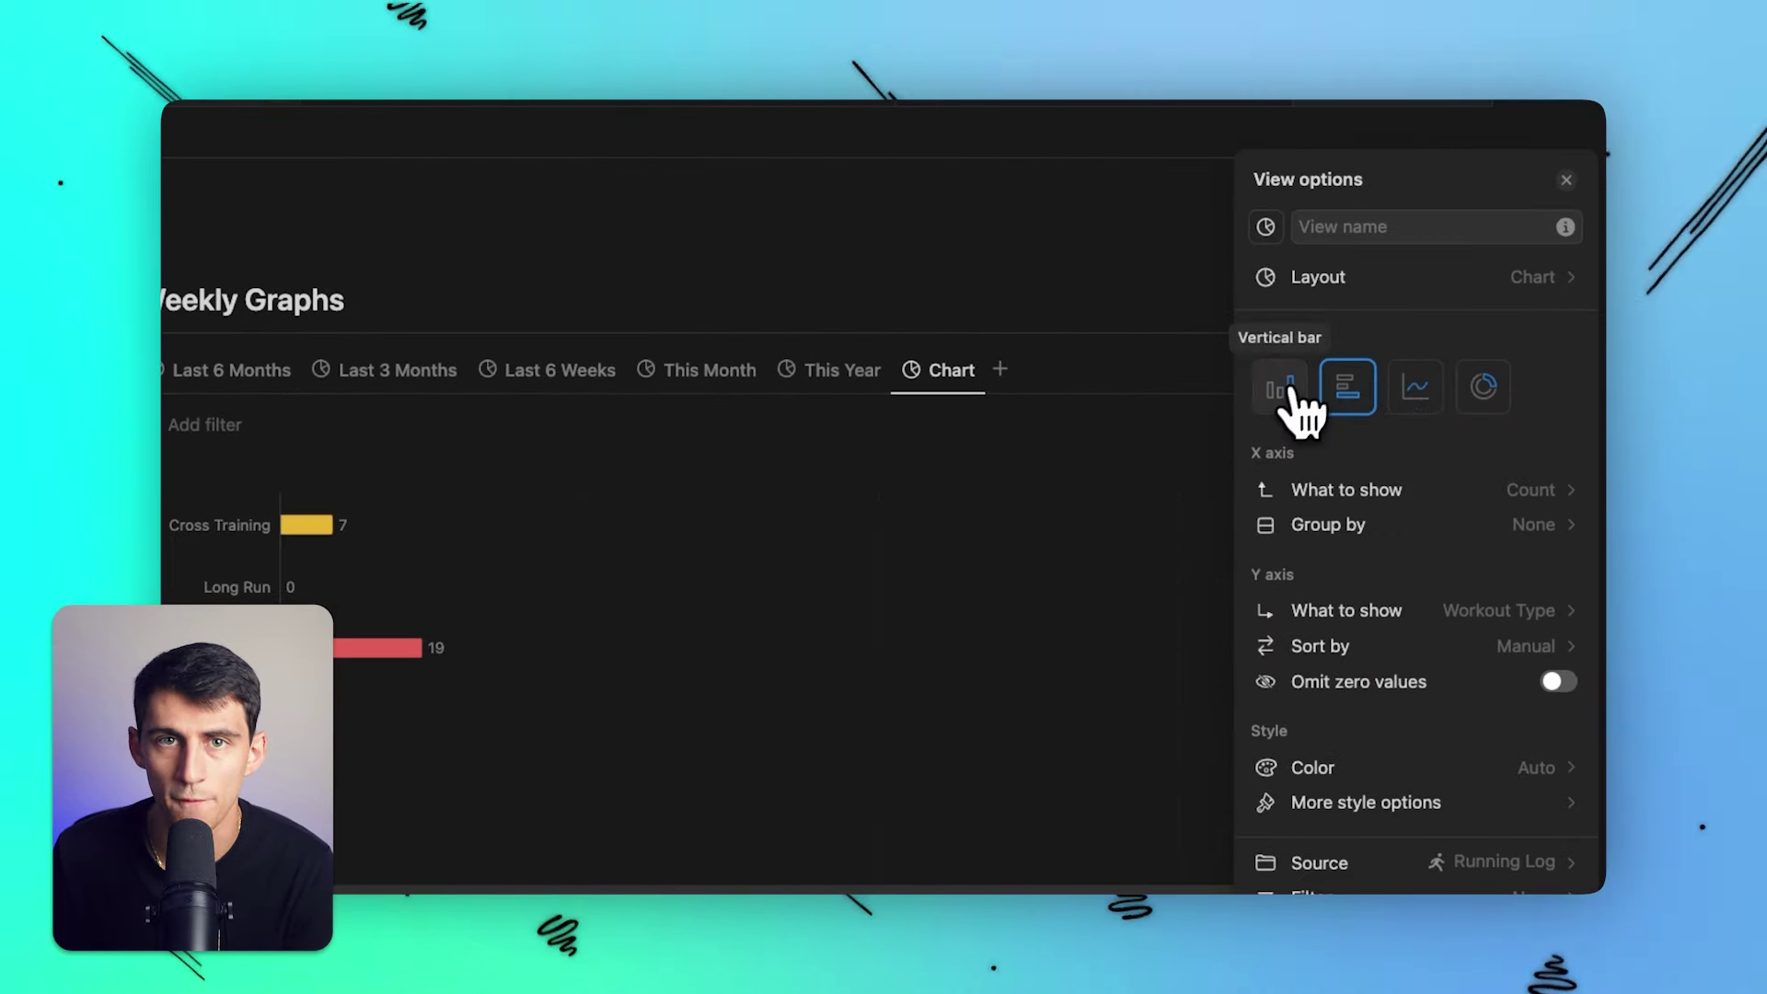
pyautogui.click(1281, 395)
pyautogui.click(1350, 396)
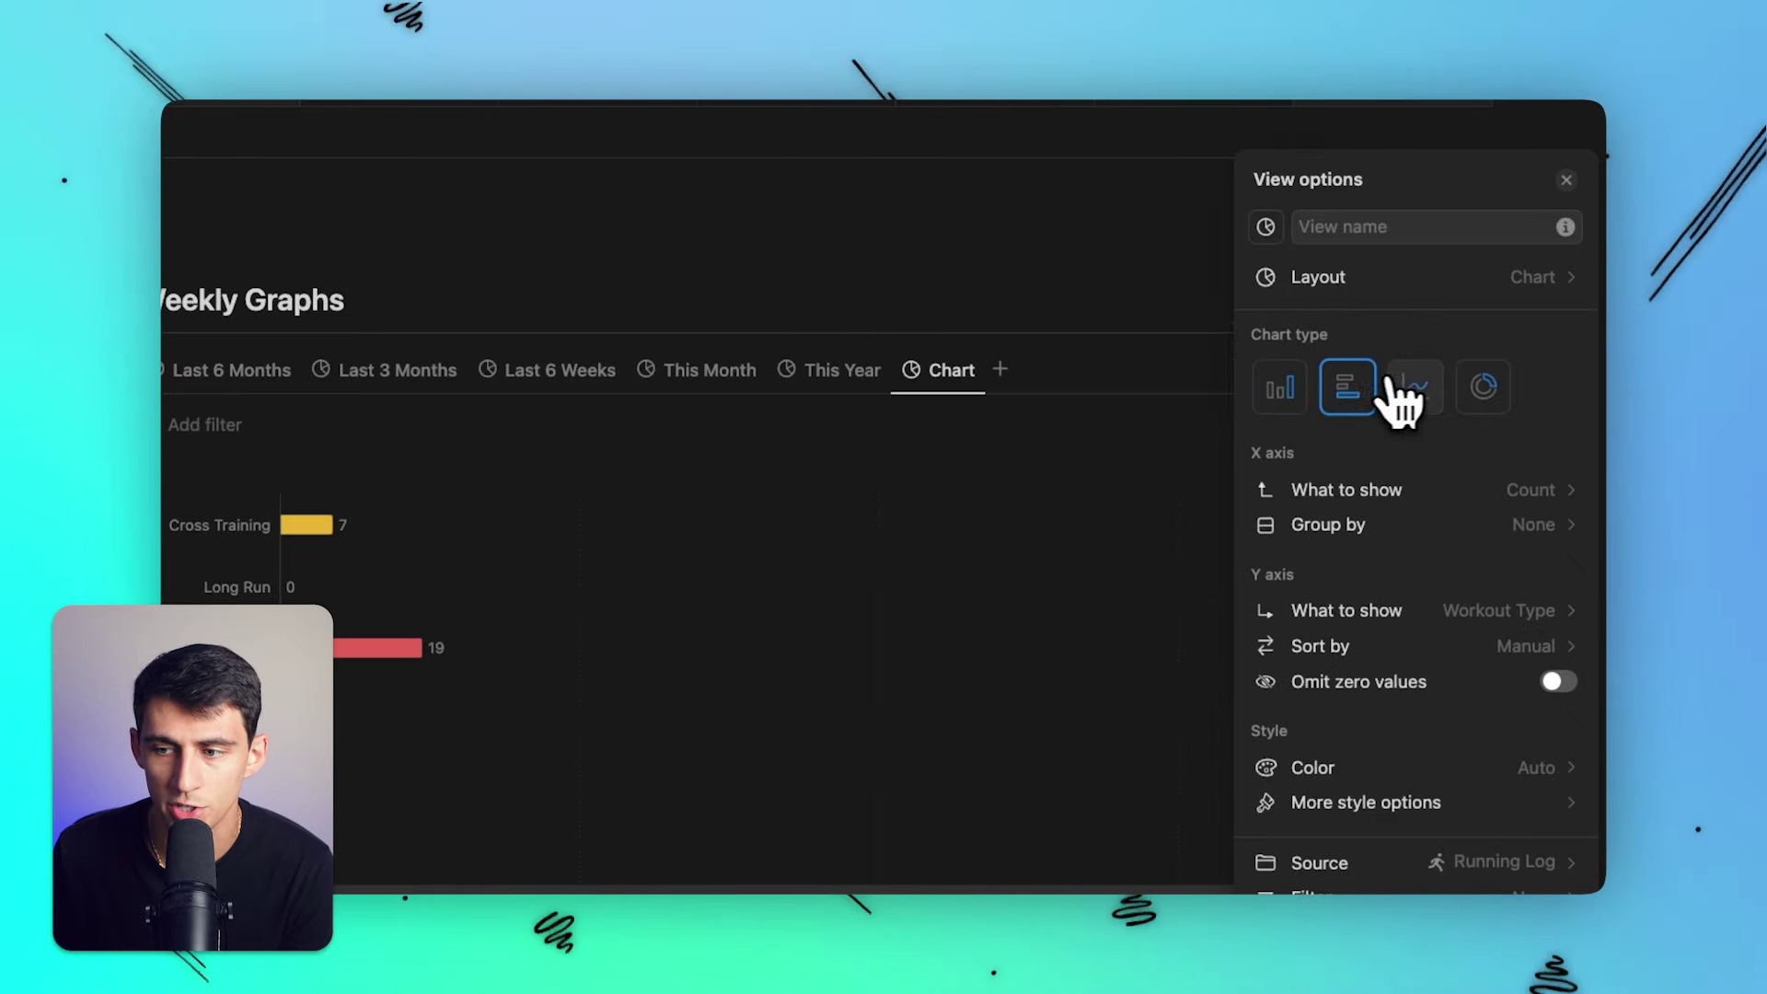
pyautogui.click(1417, 387)
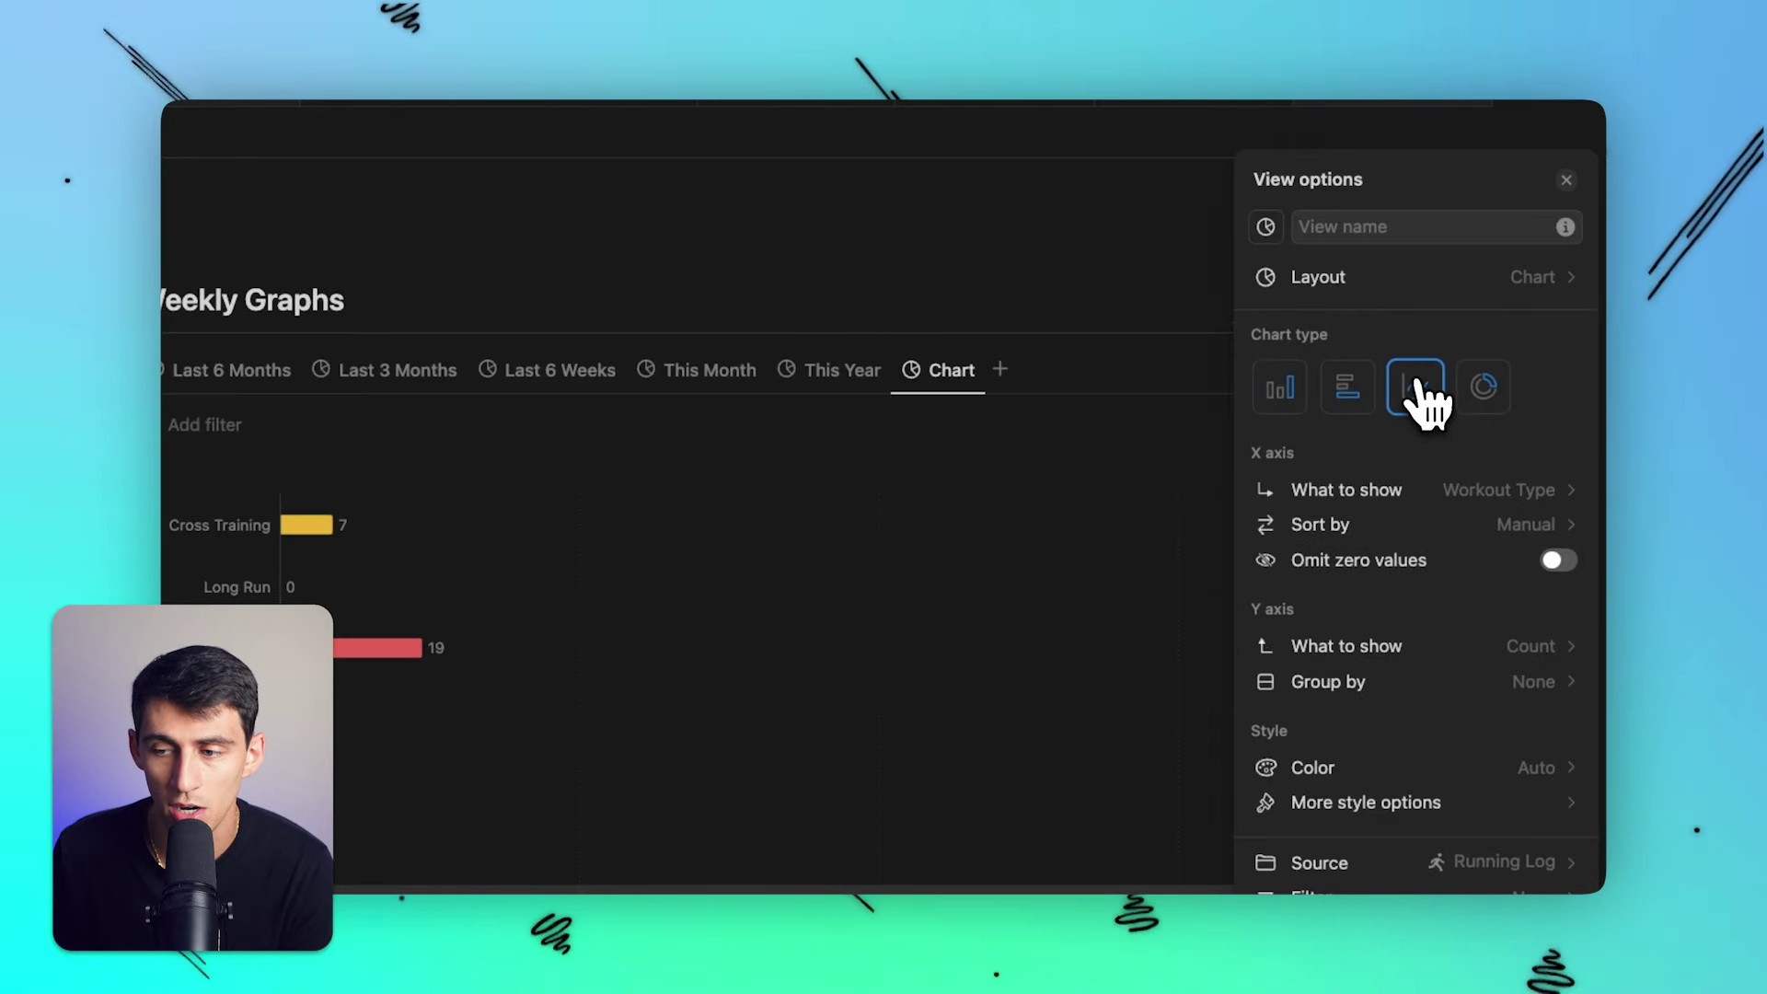
pyautogui.click(1483, 388)
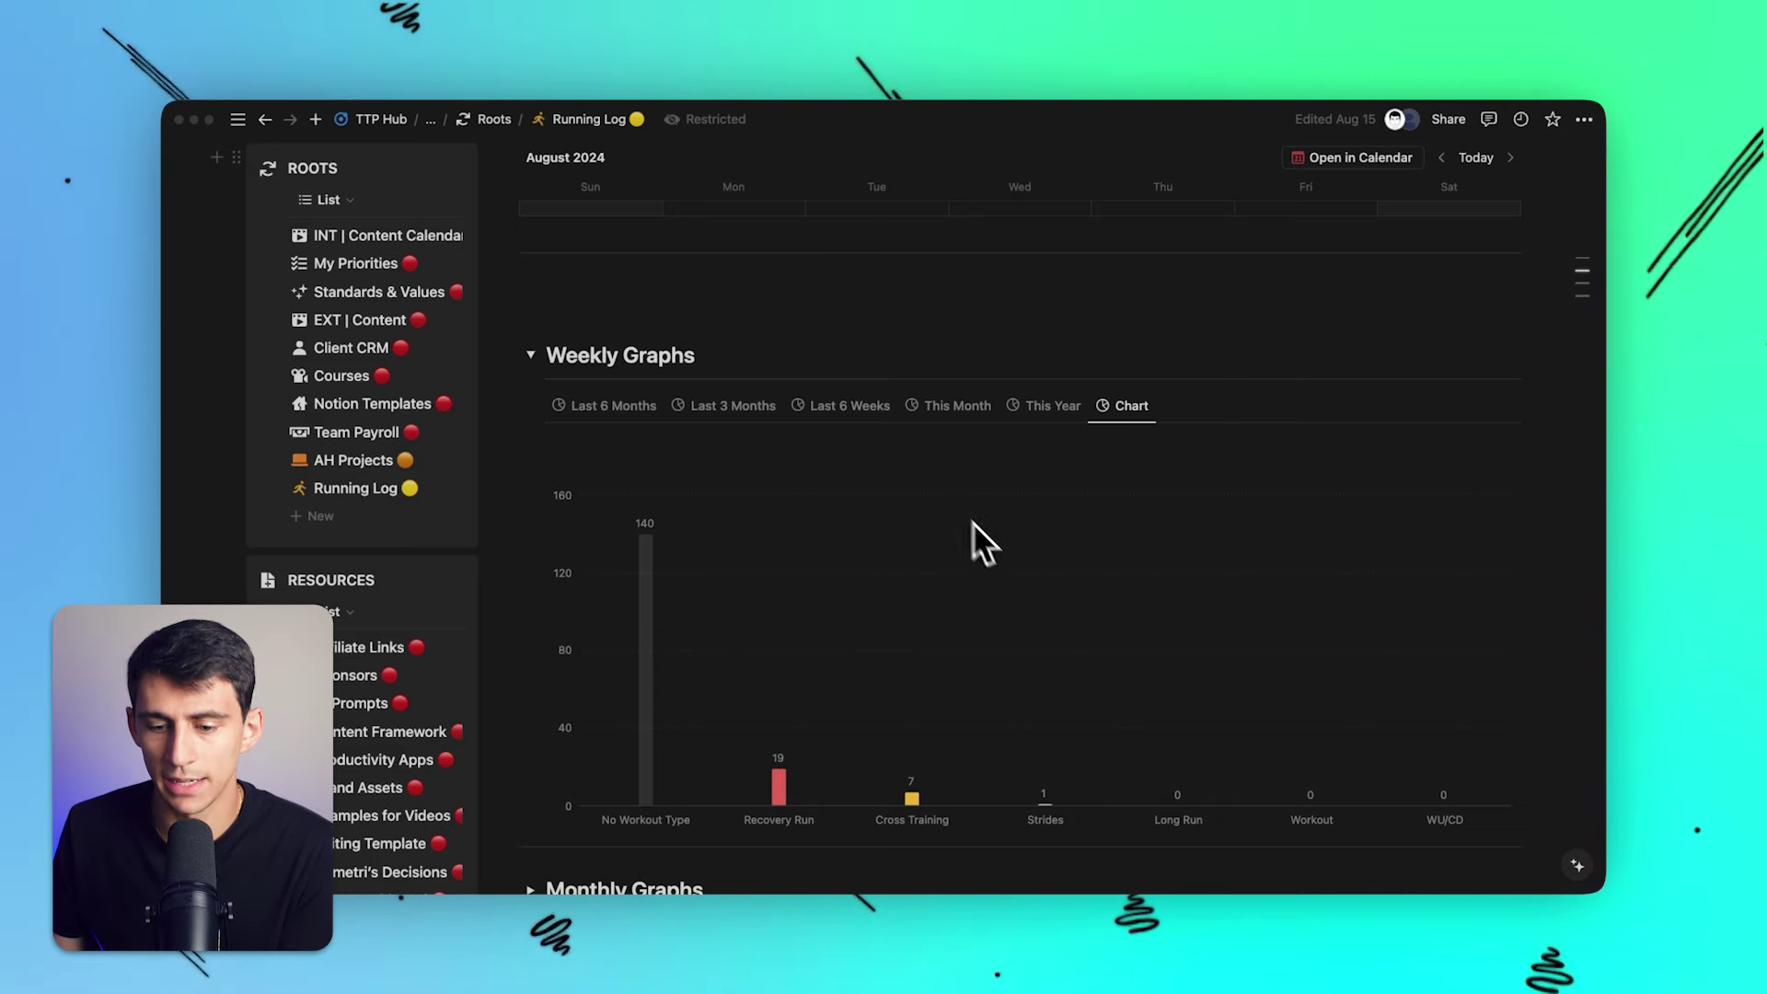
# Filter the chart by Date, relative to today, counting back in months instead of weeks.
pyautogui.scroll(-1, 1063, 653)
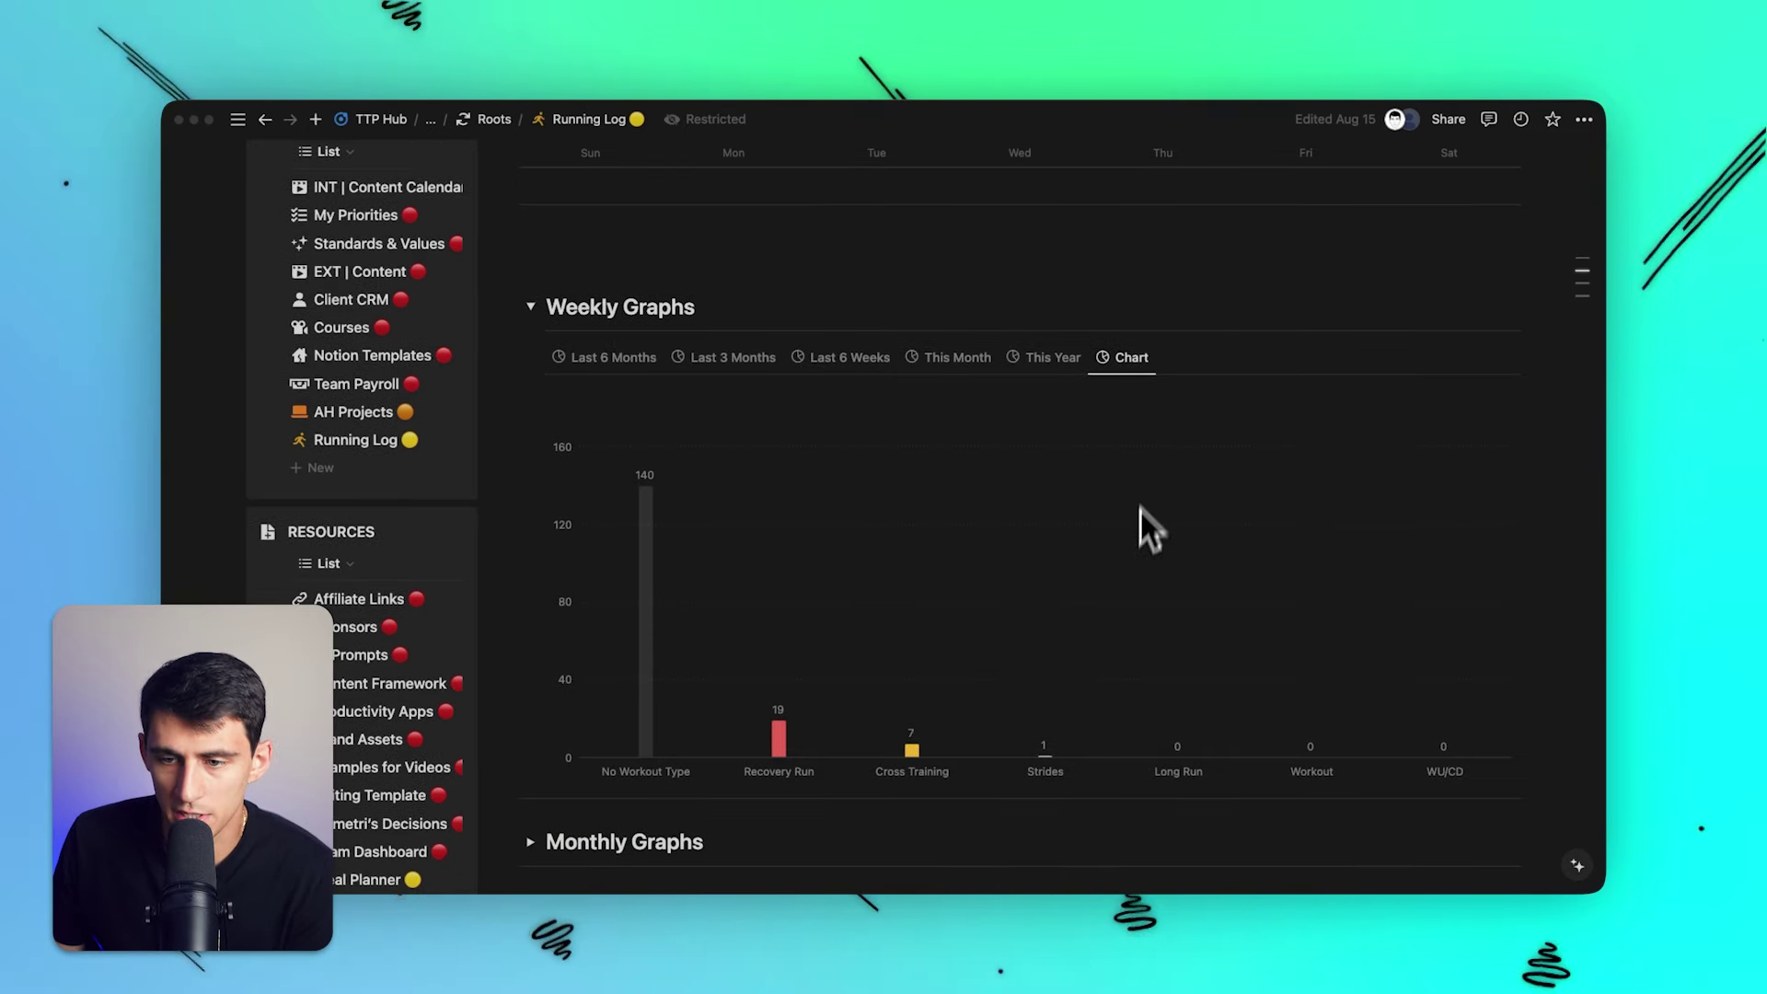
pyautogui.click(1380, 364)
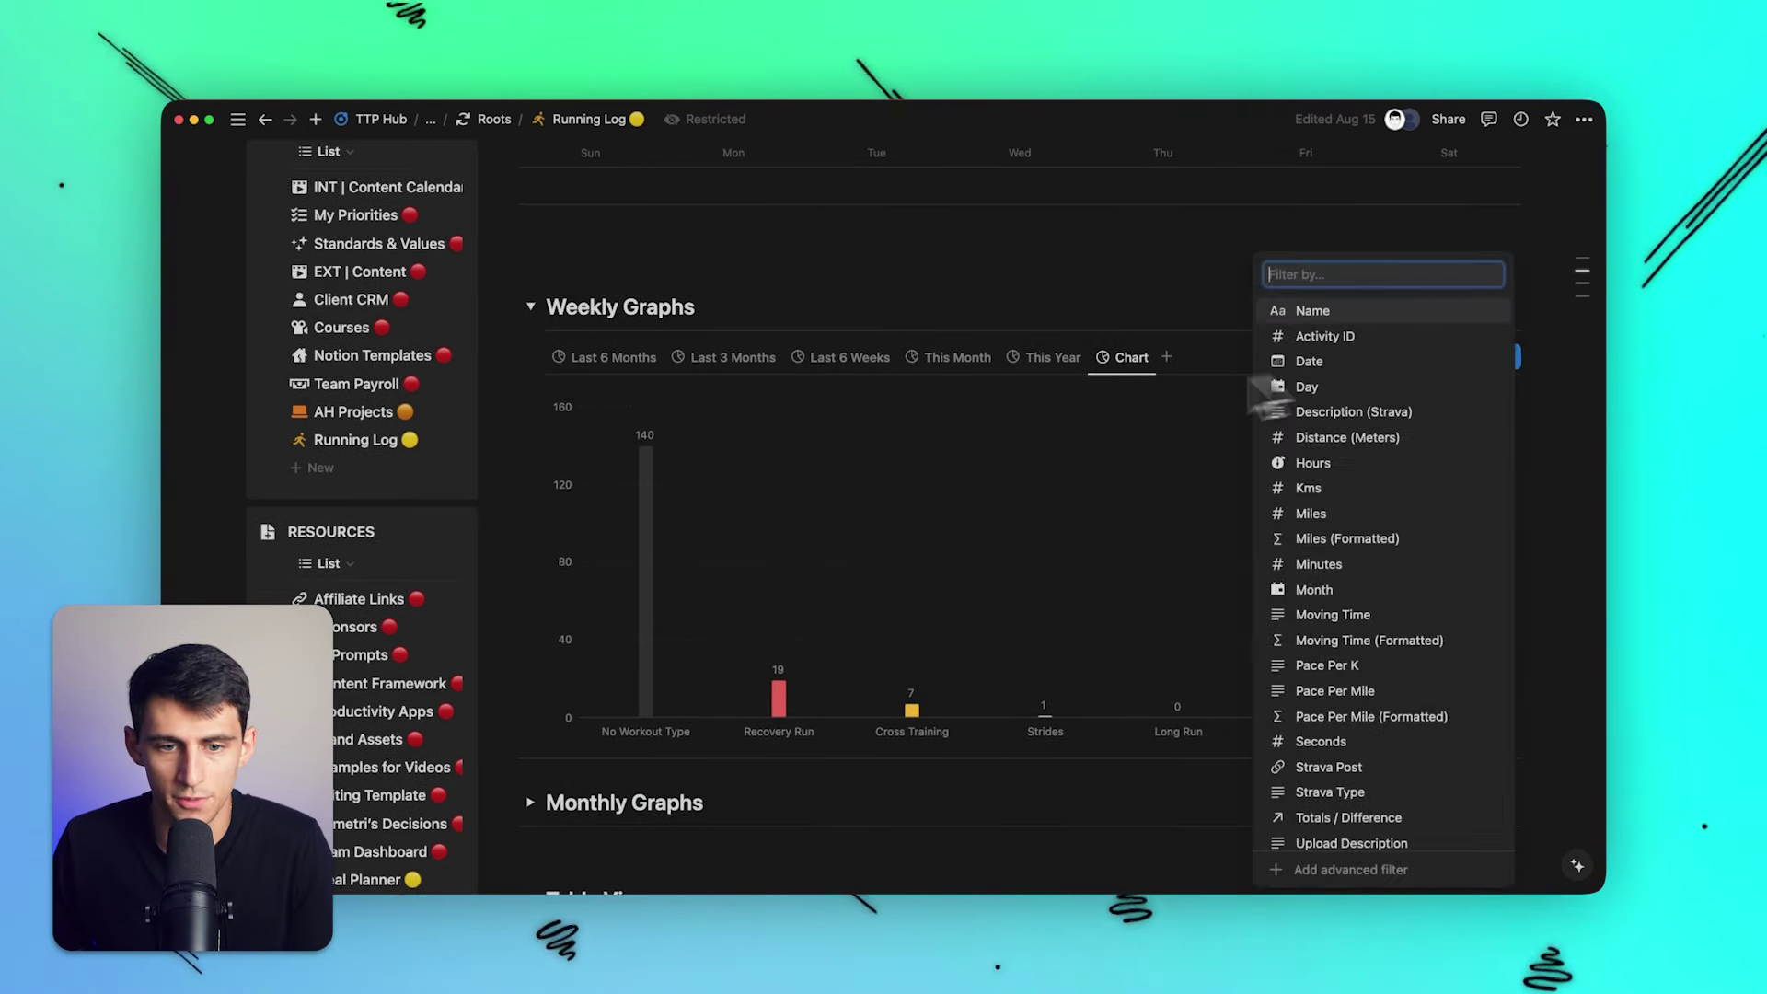
pyautogui.click(1450, 361)
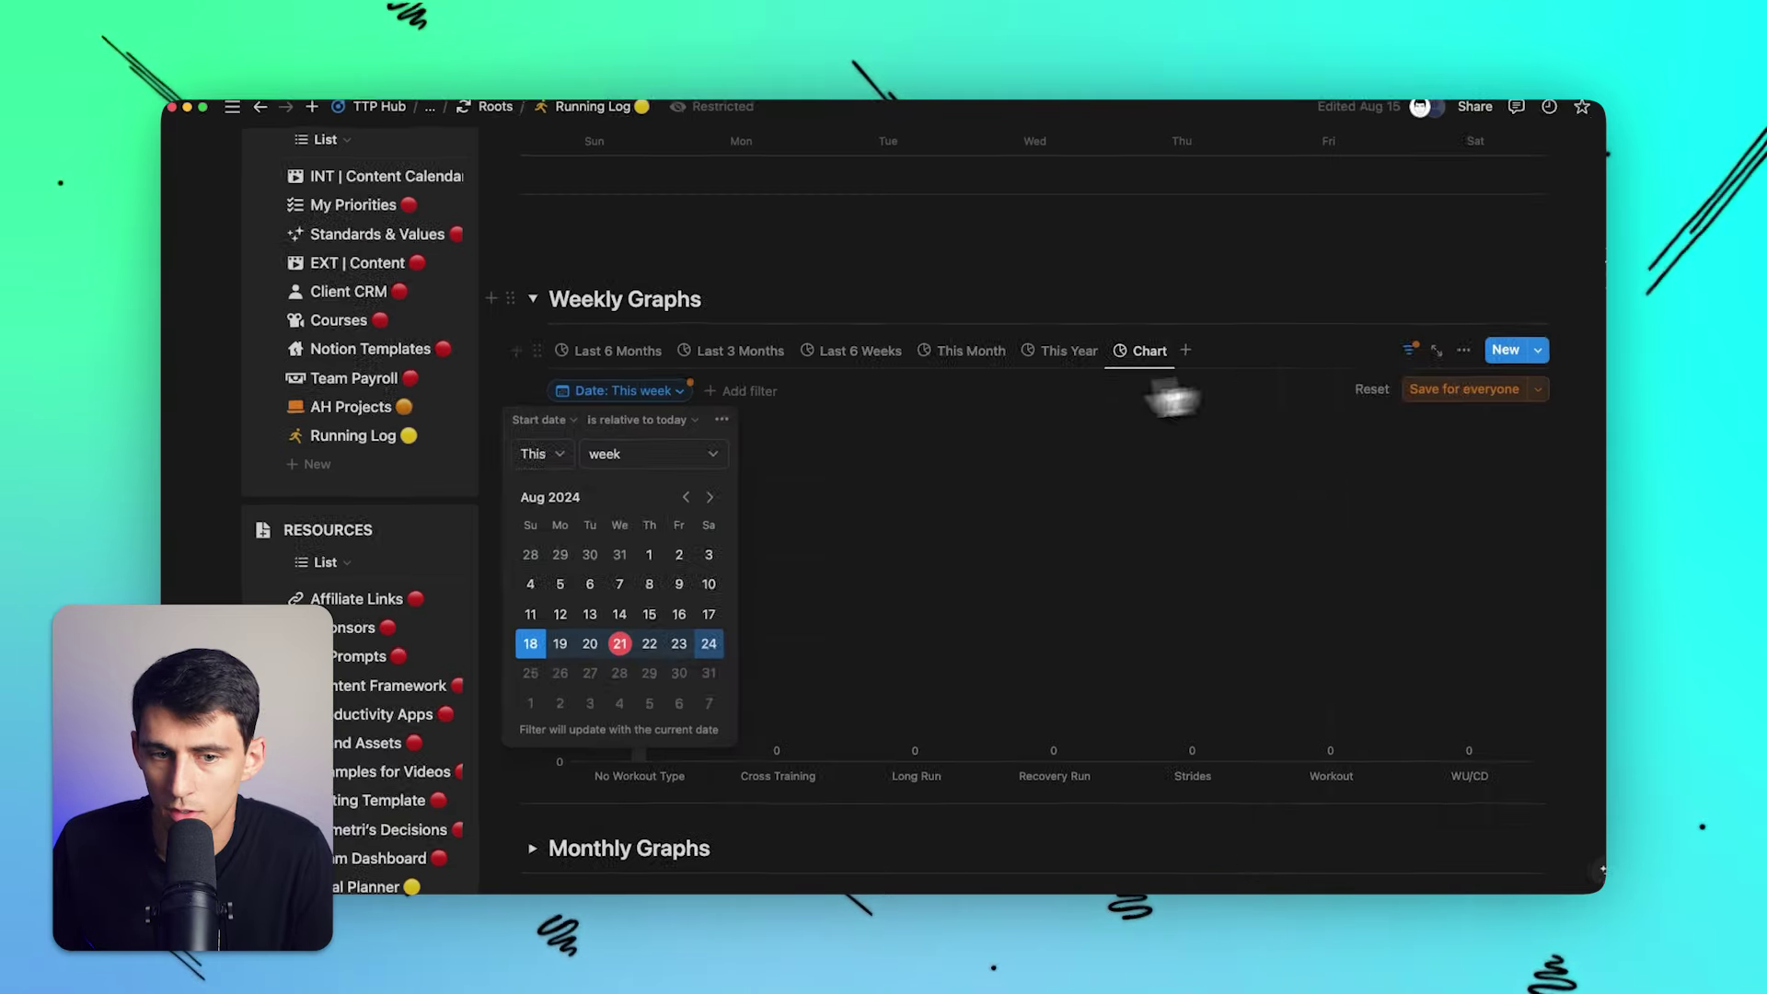
pyautogui.click(715, 406)
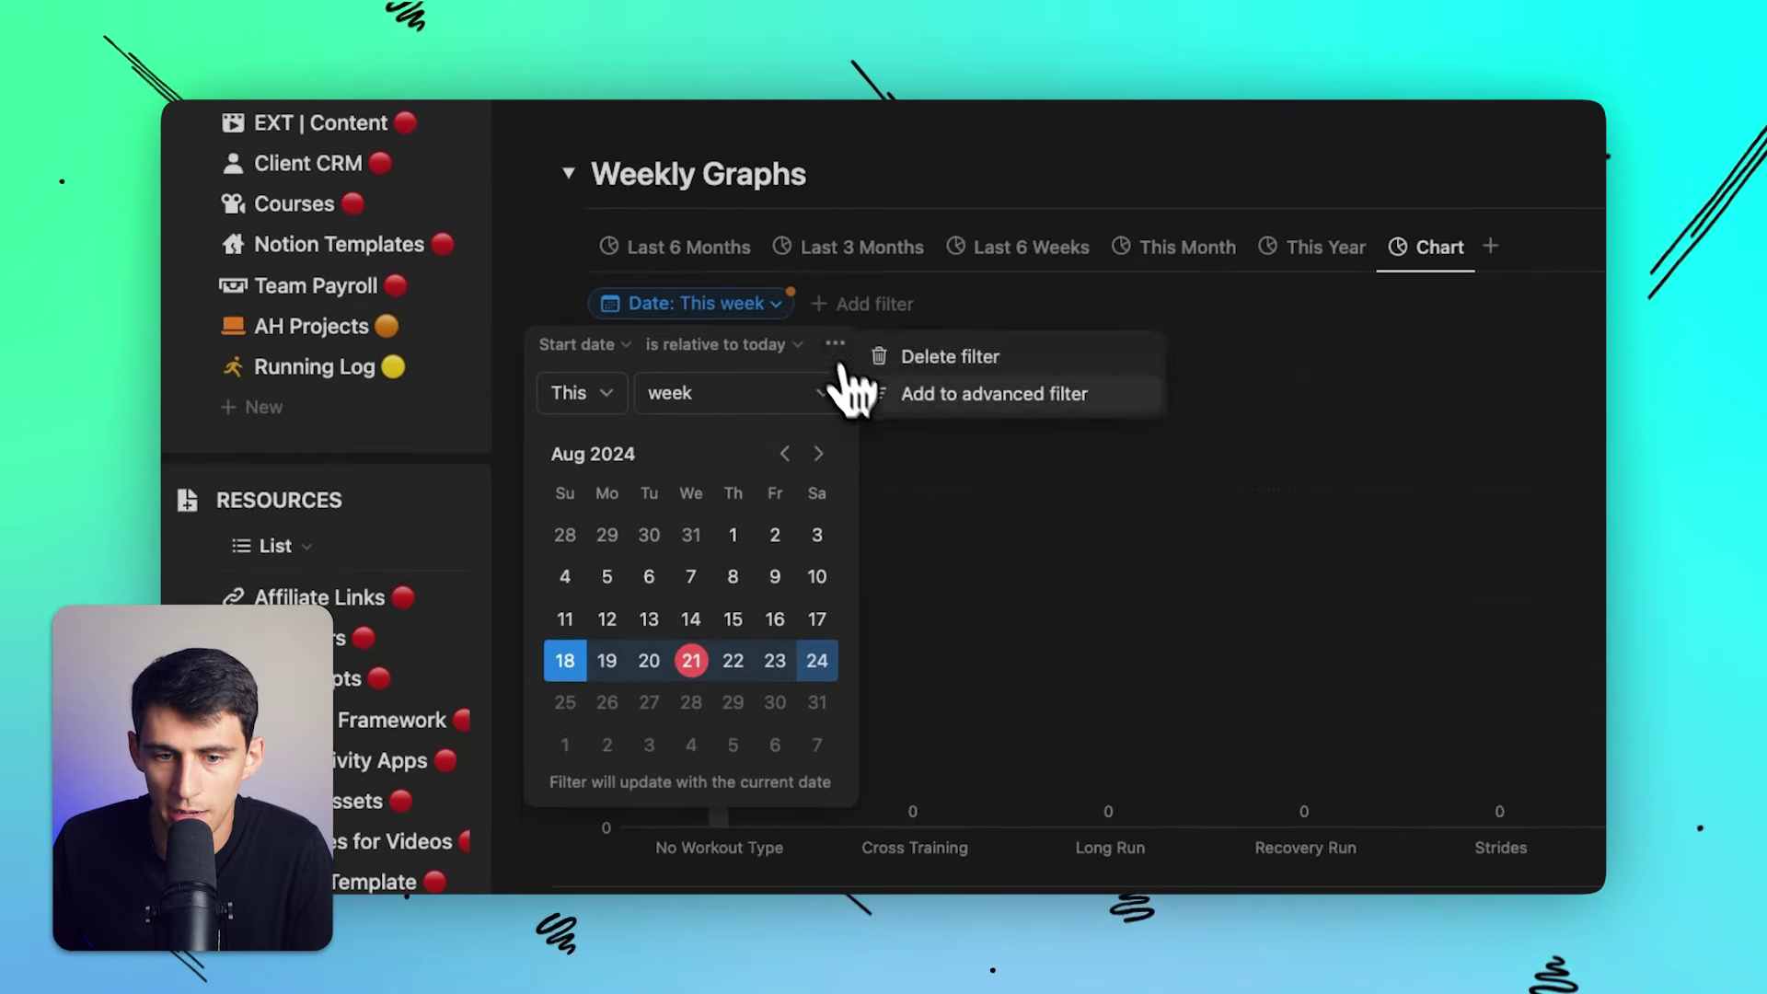
pyautogui.click(883, 394)
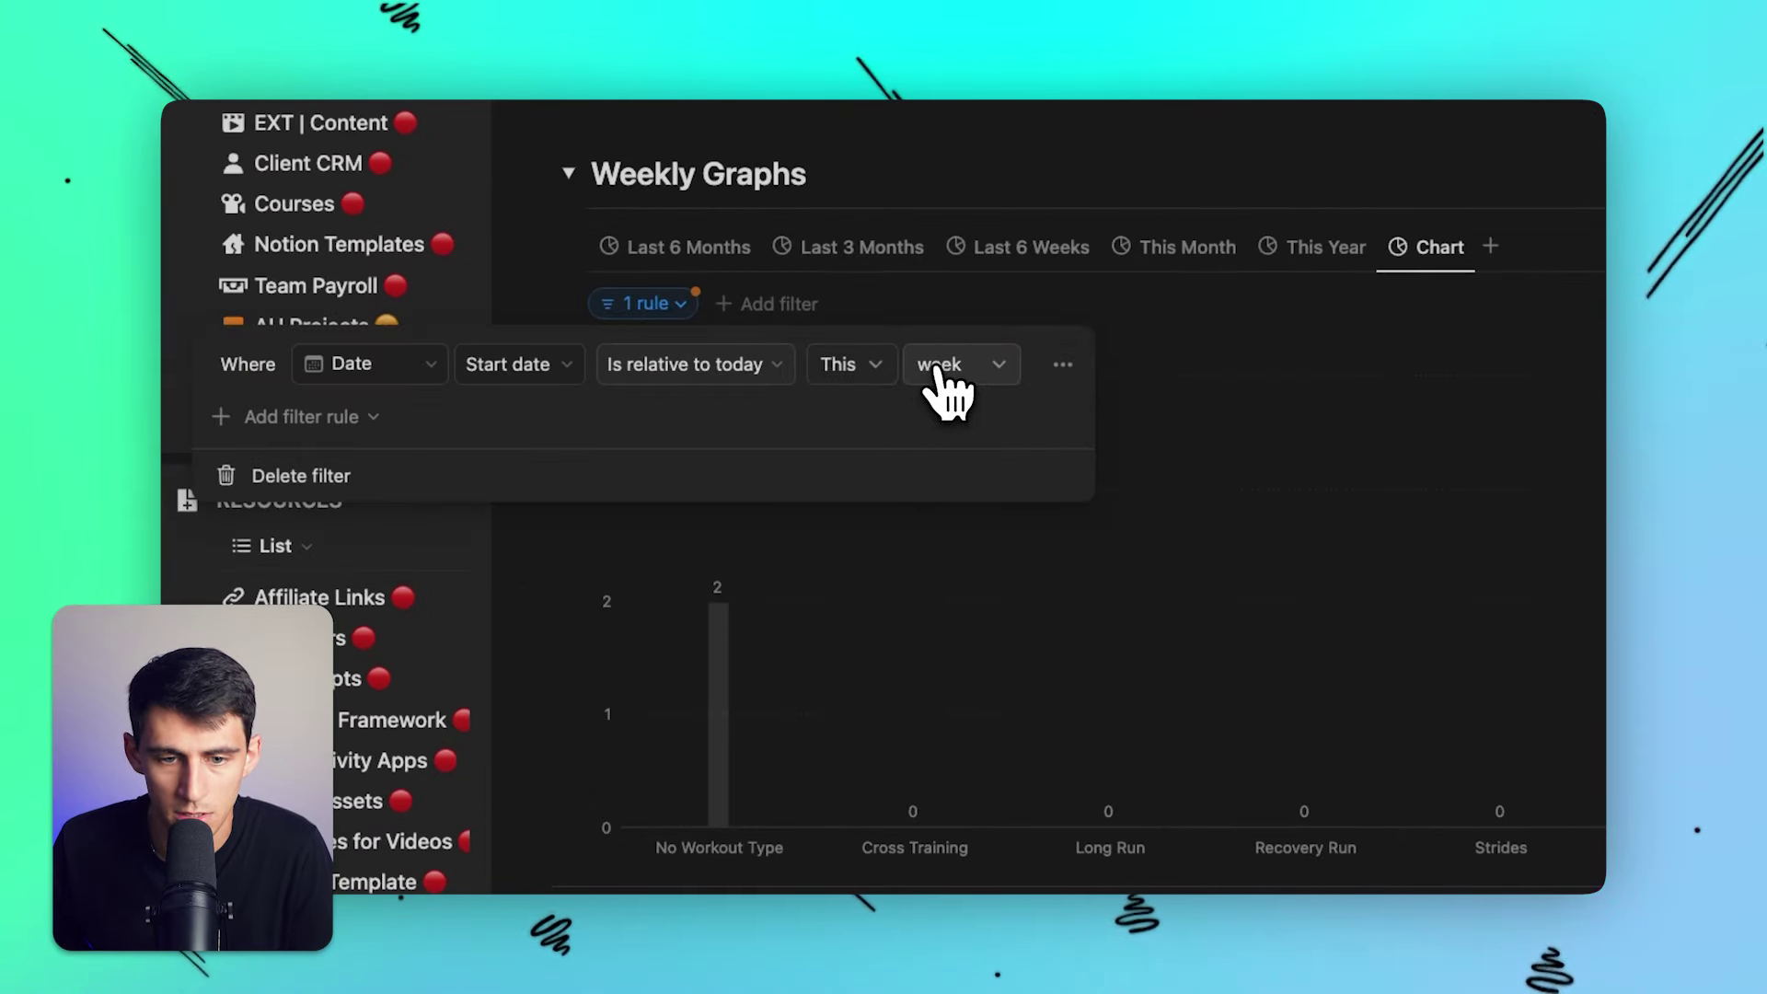
pyautogui.click(861, 368)
pyautogui.click(833, 410)
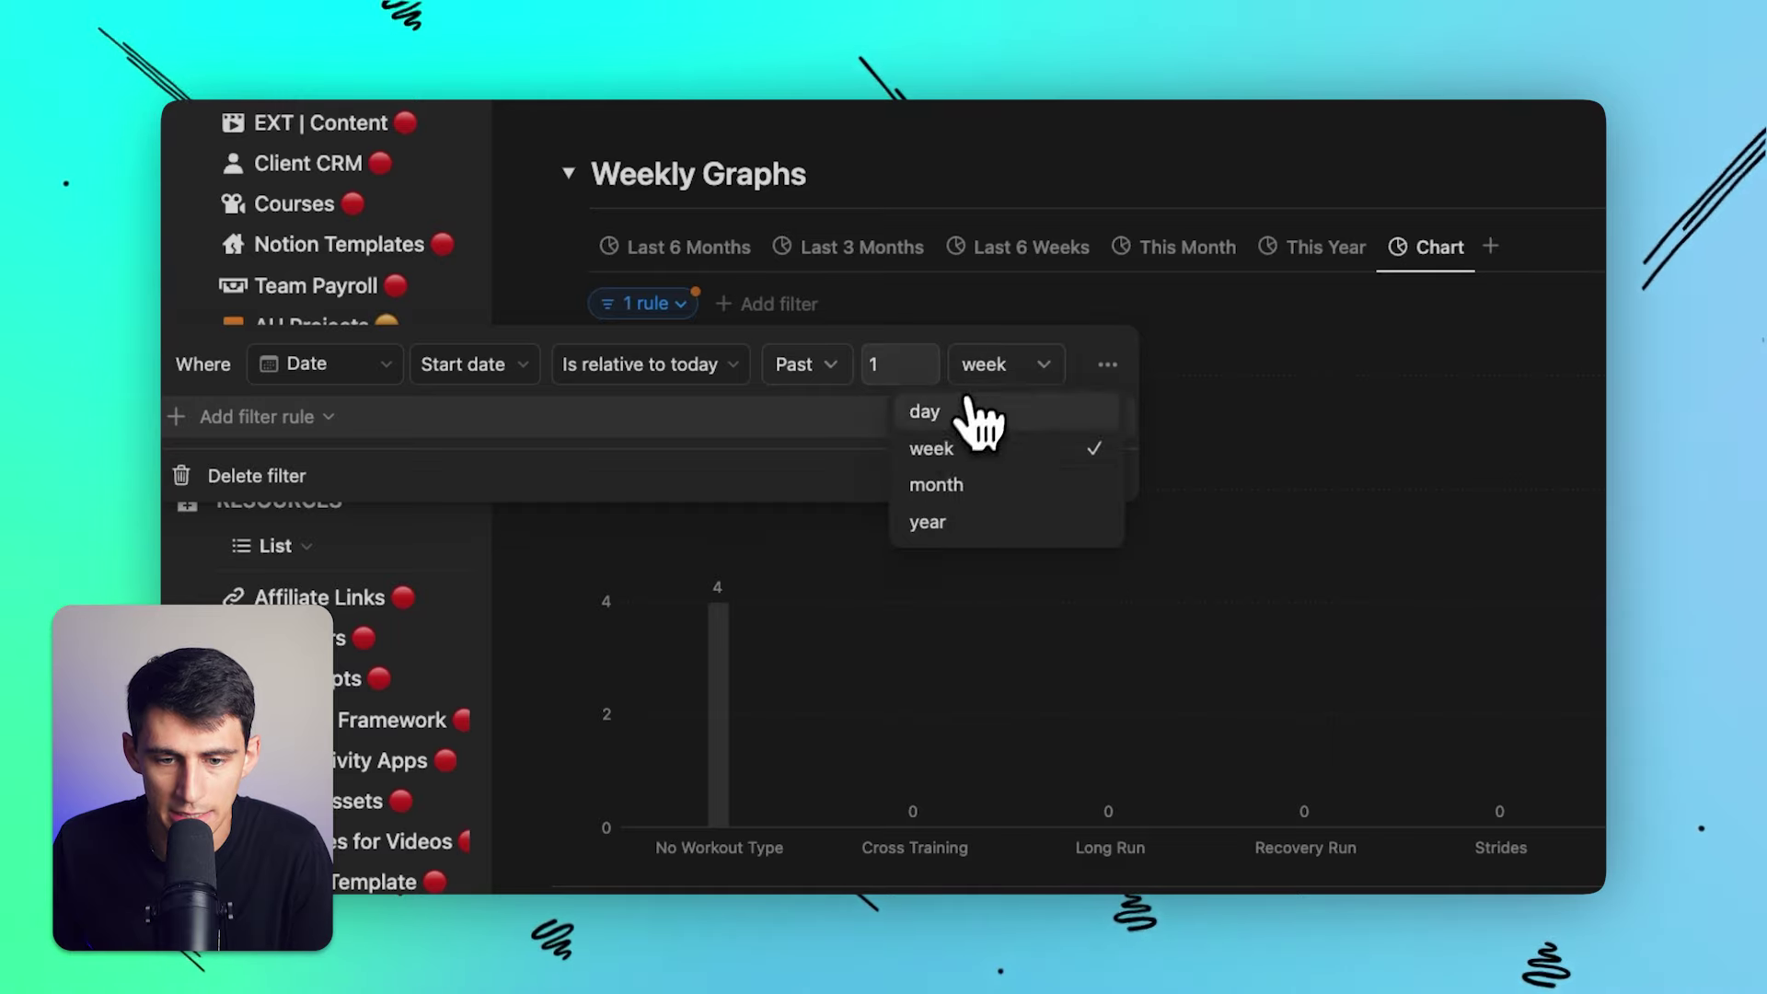
pyautogui.click(943, 480)
pyautogui.click(899, 373)
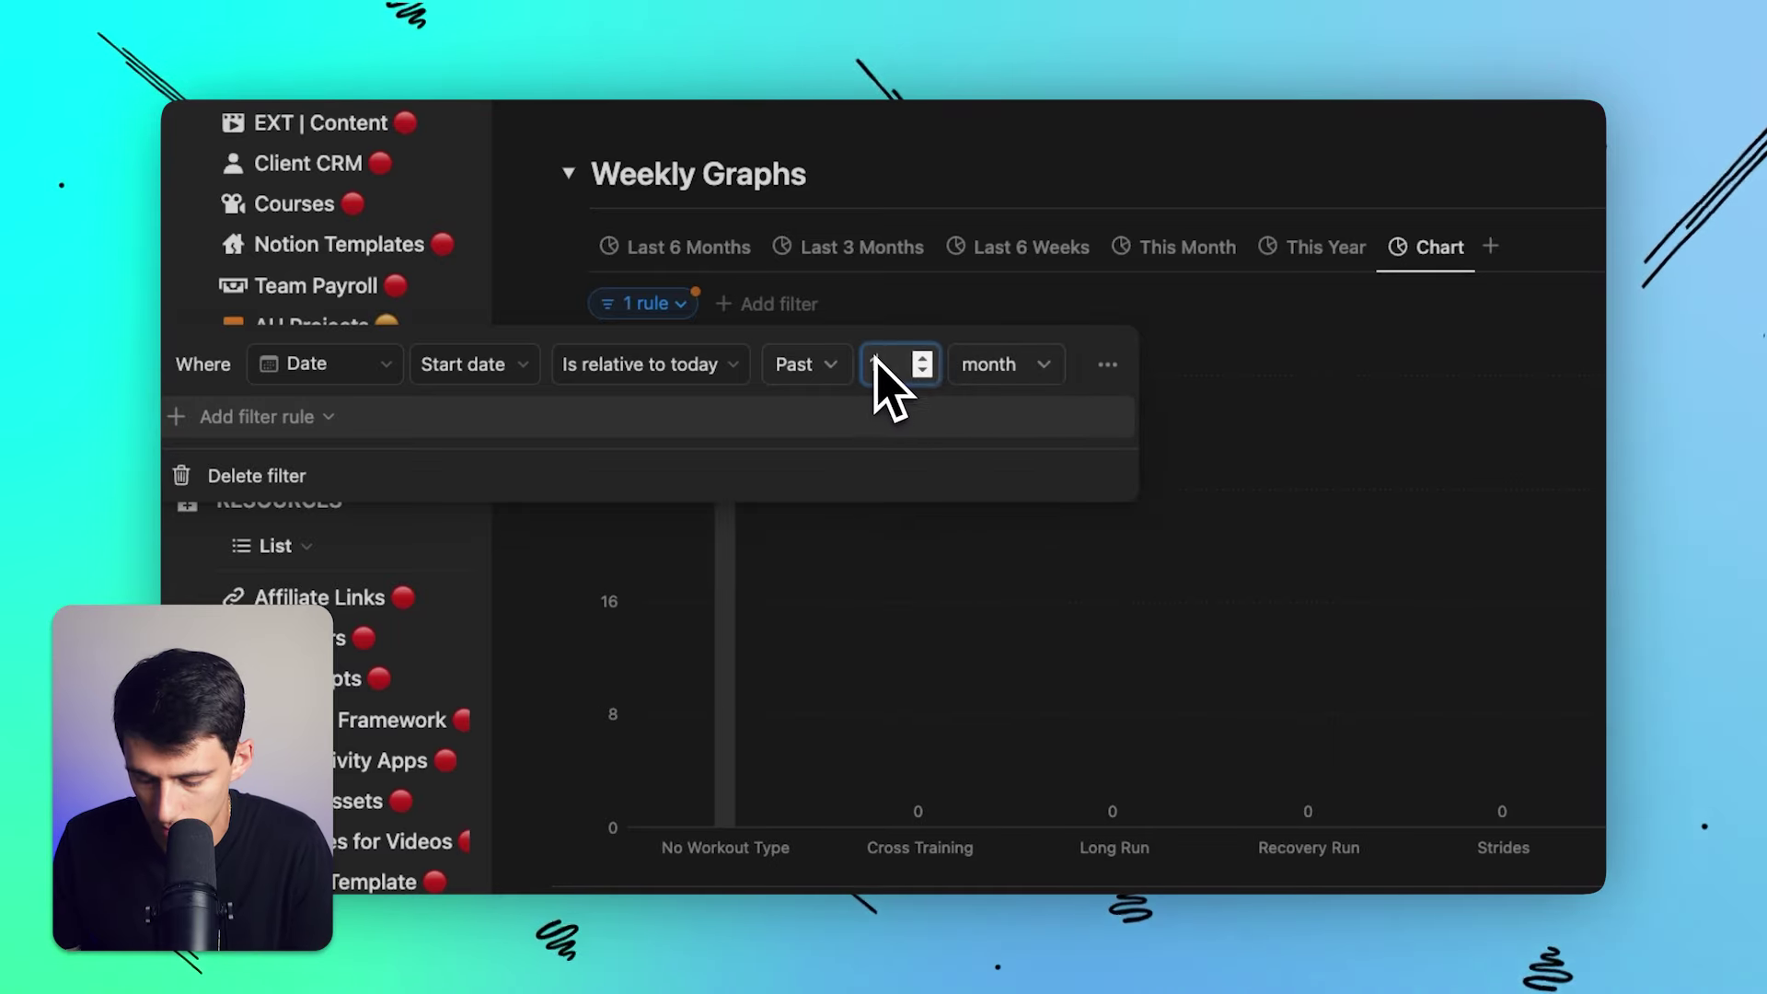
pyautogui.press('Escape')
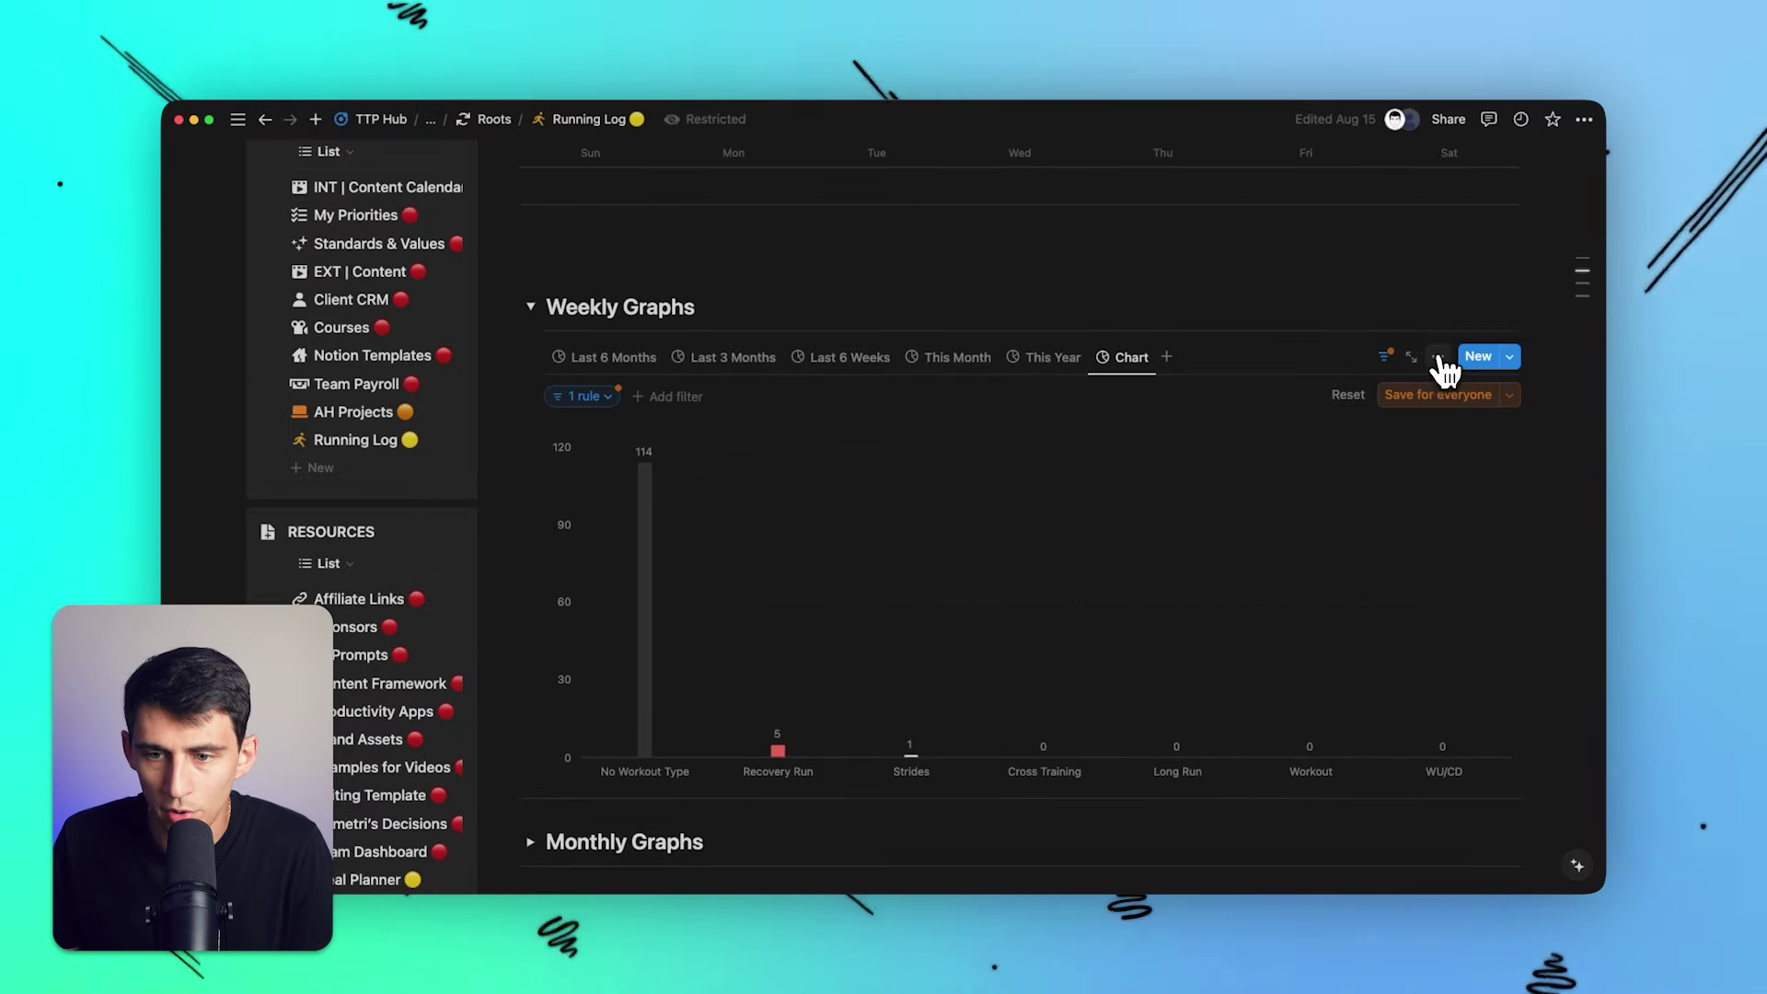
pyautogui.click(1439, 358)
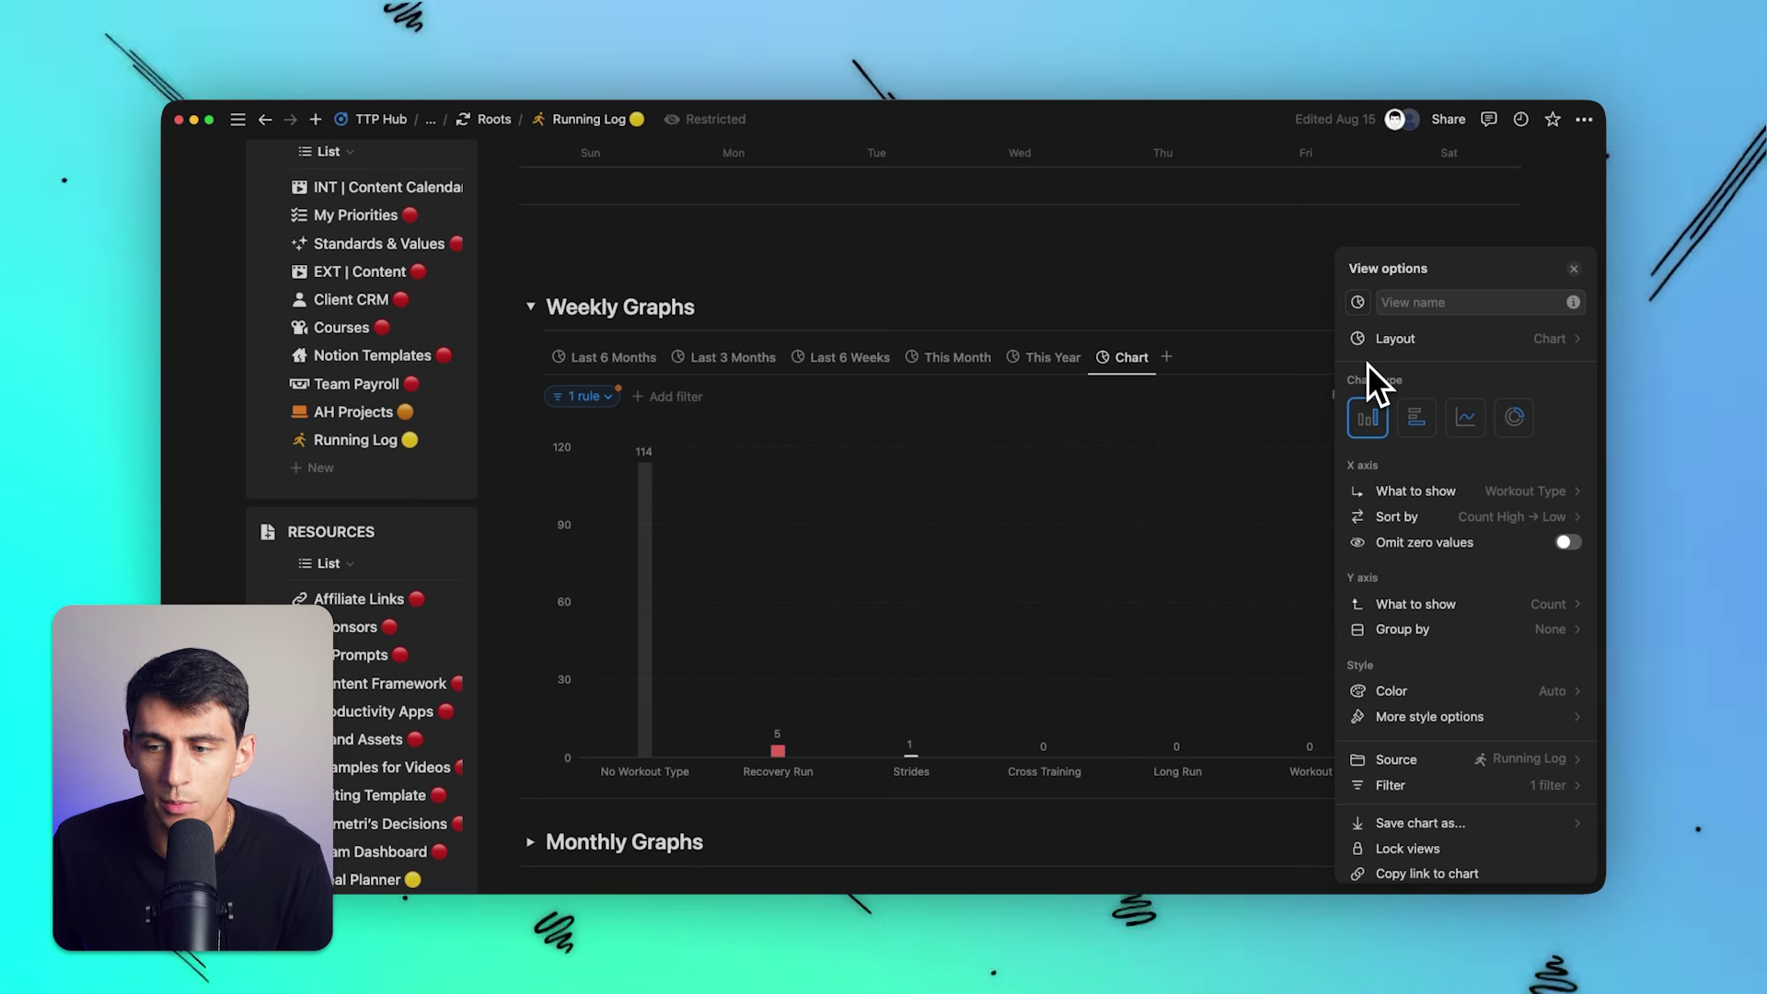
# Make the chart a donut split by Workout Type, each slice showing the sum of Miles.
pyautogui.click(1464, 417)
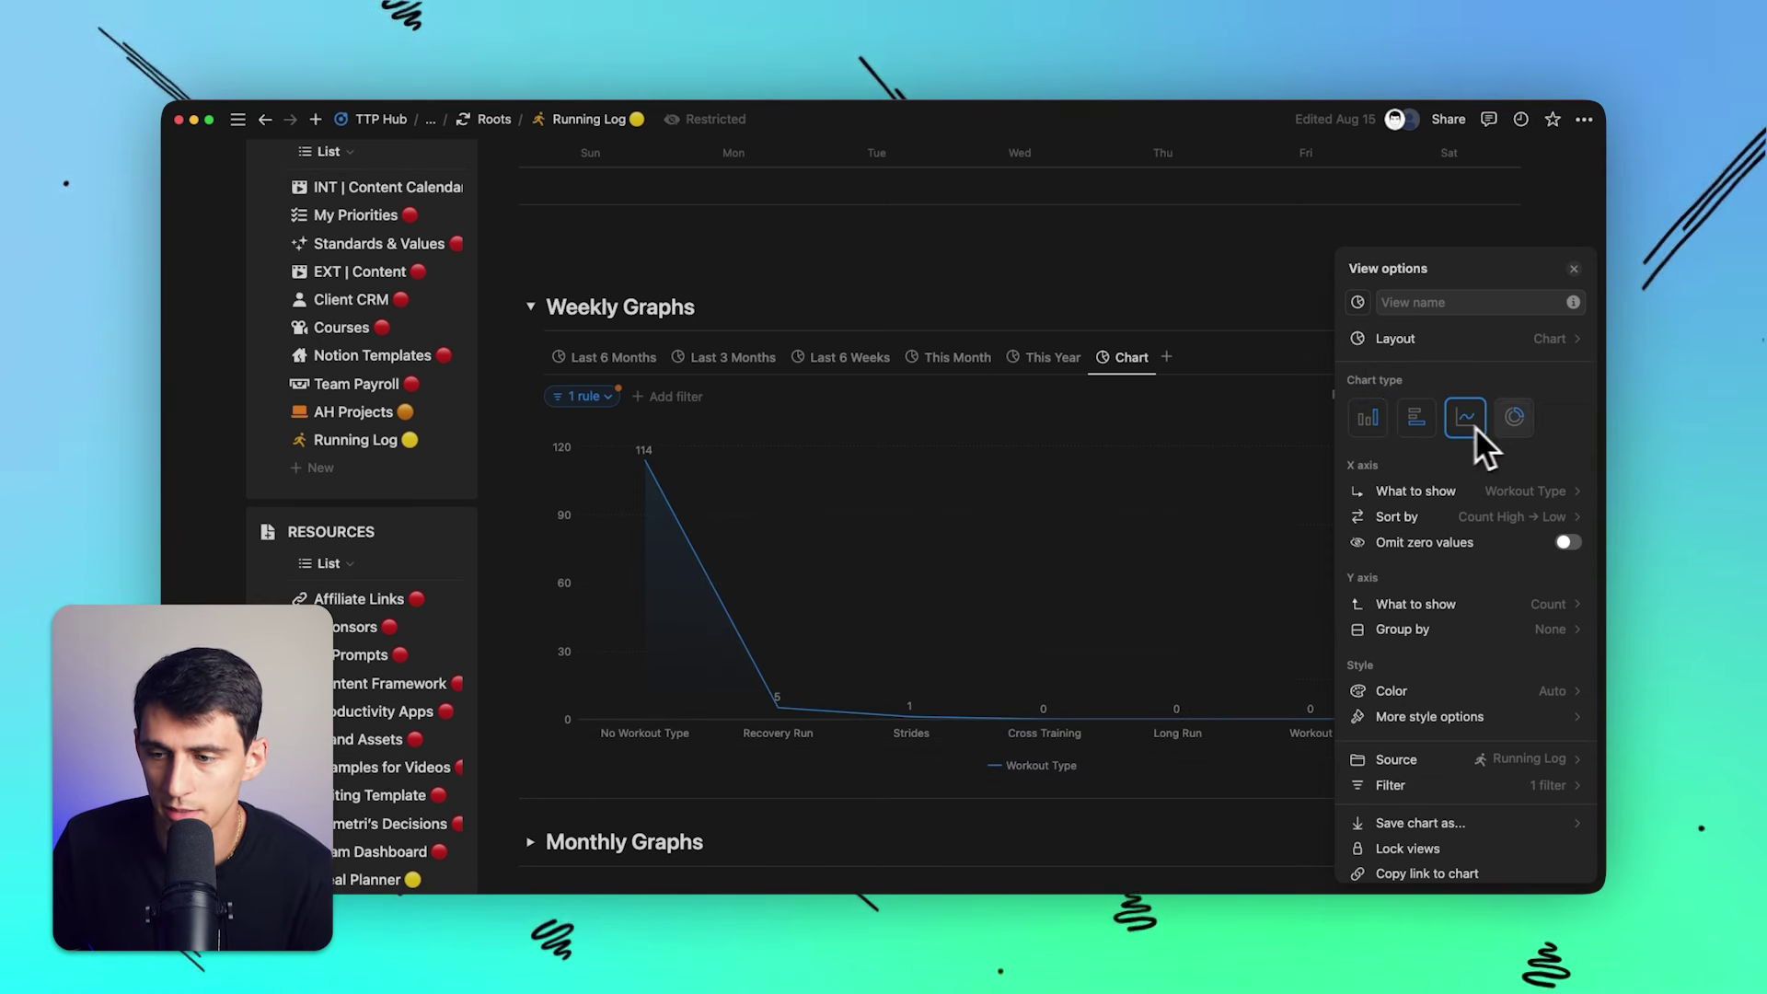
pyautogui.click(1513, 419)
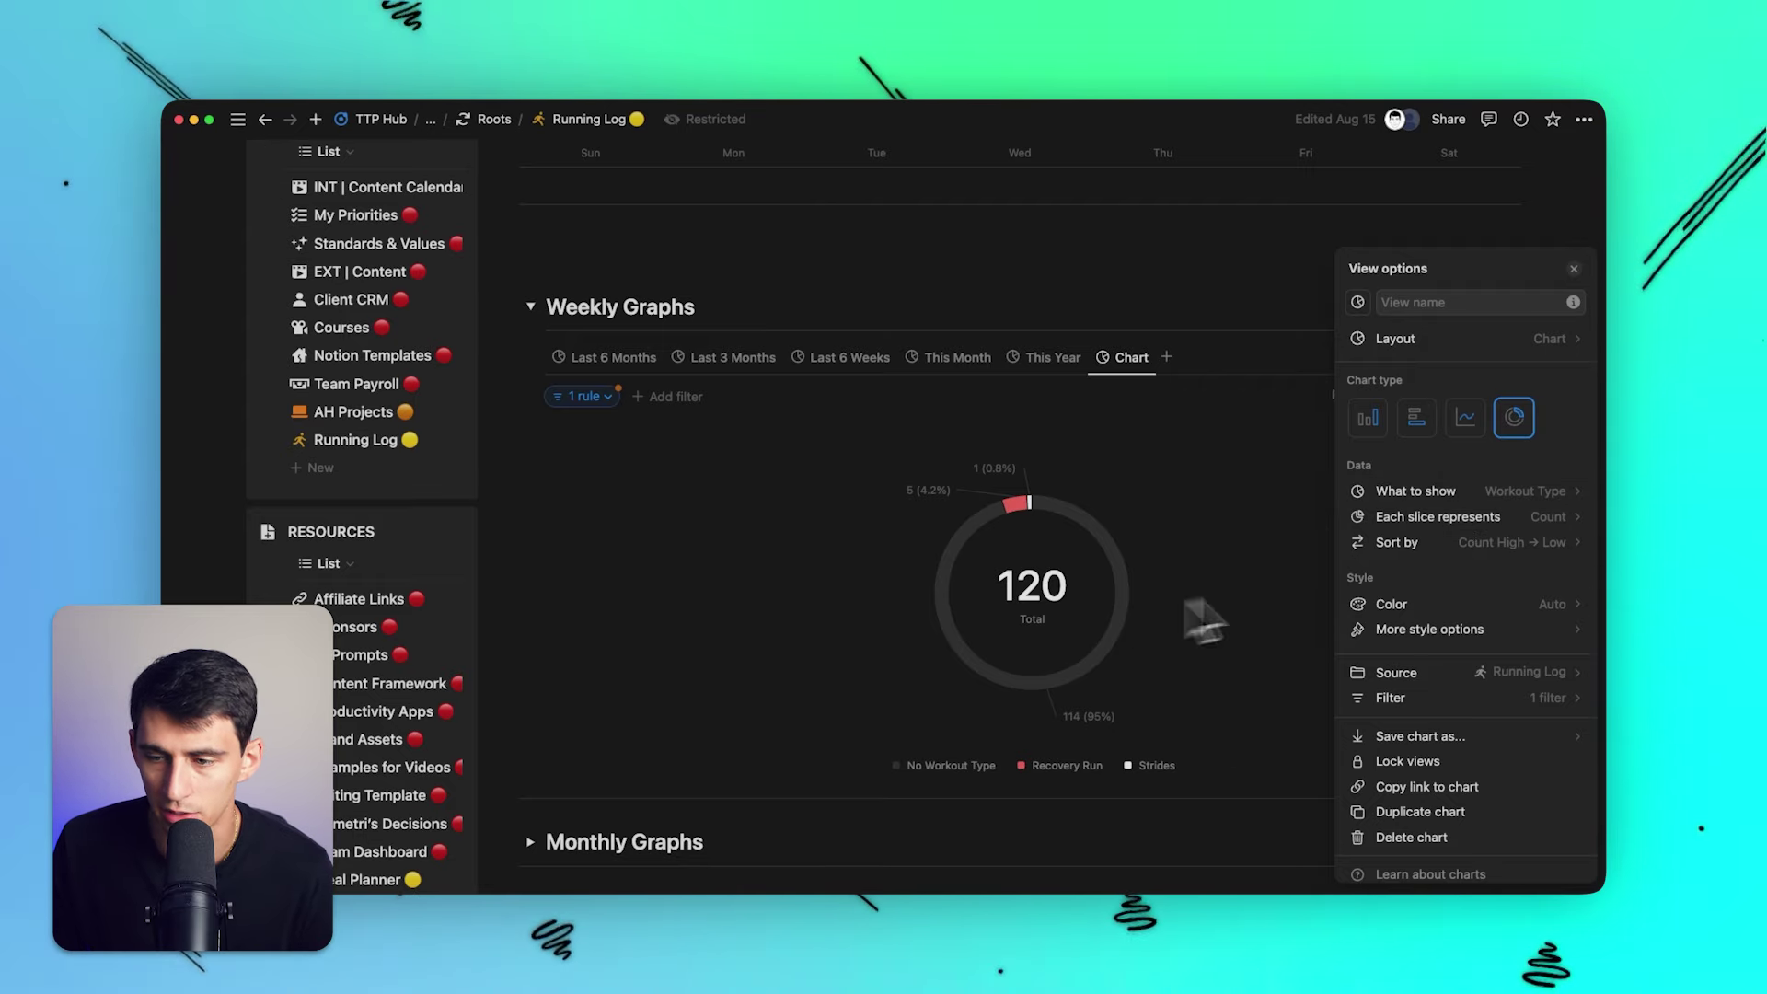
pyautogui.click(1435, 495)
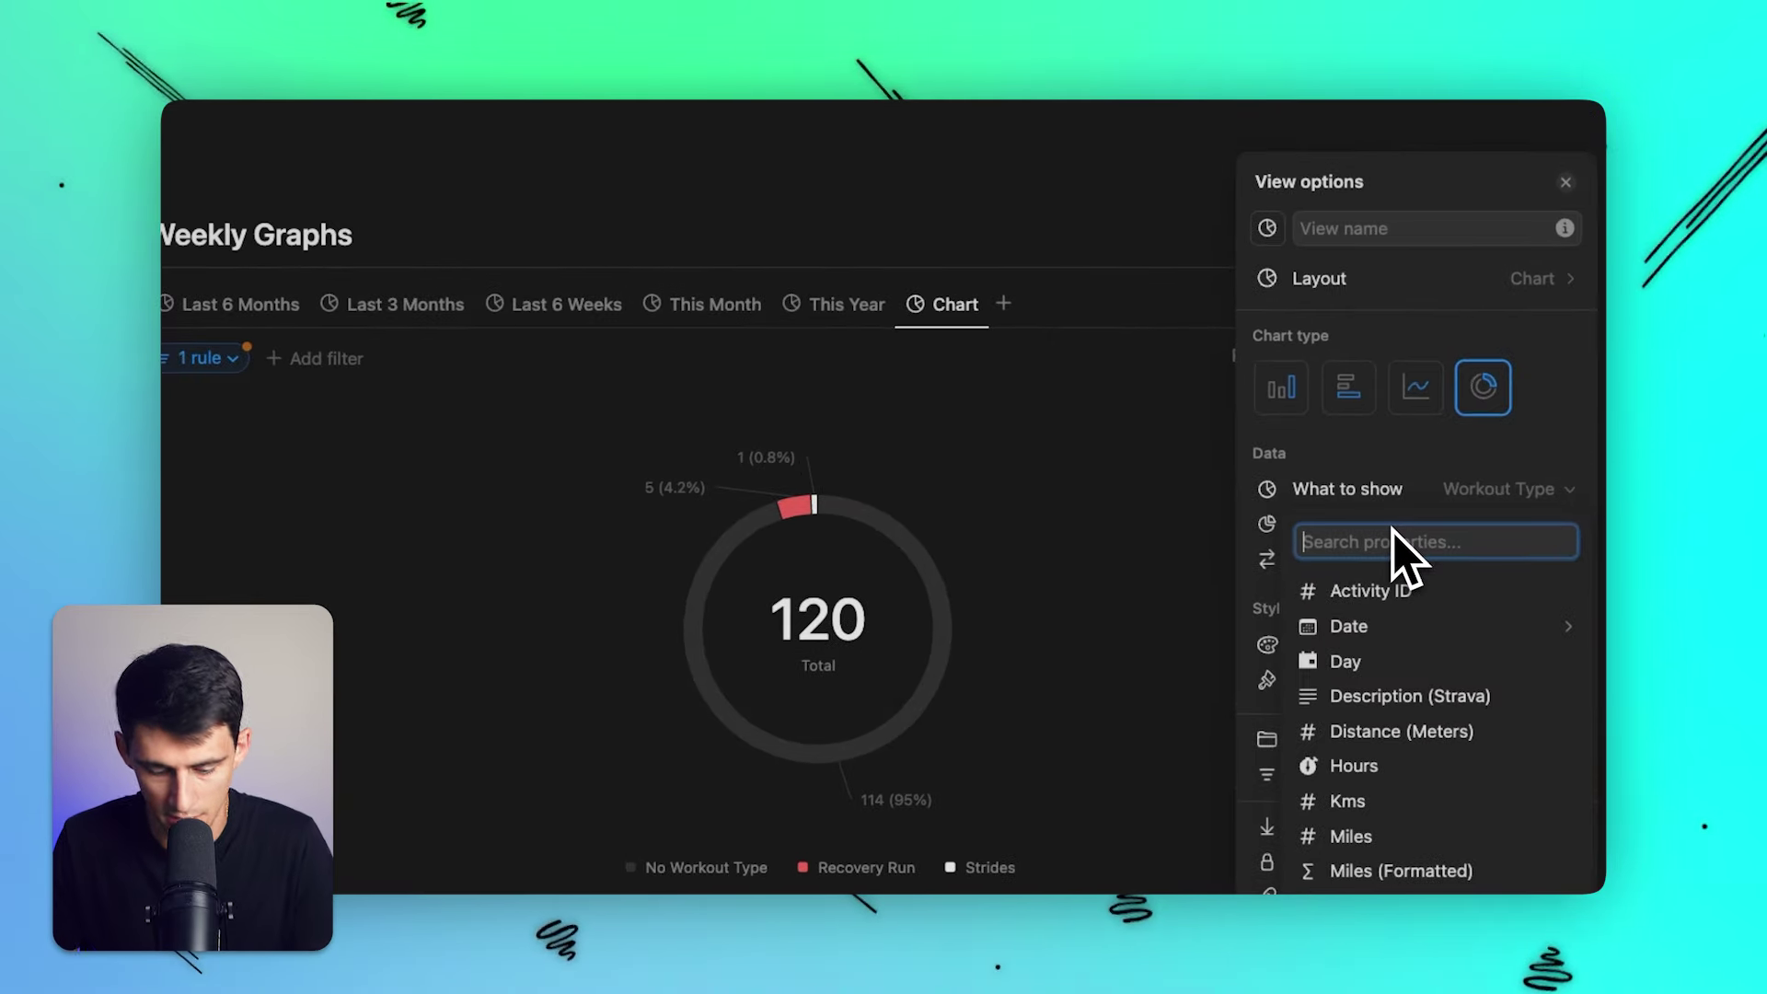
pyautogui.write('workout')
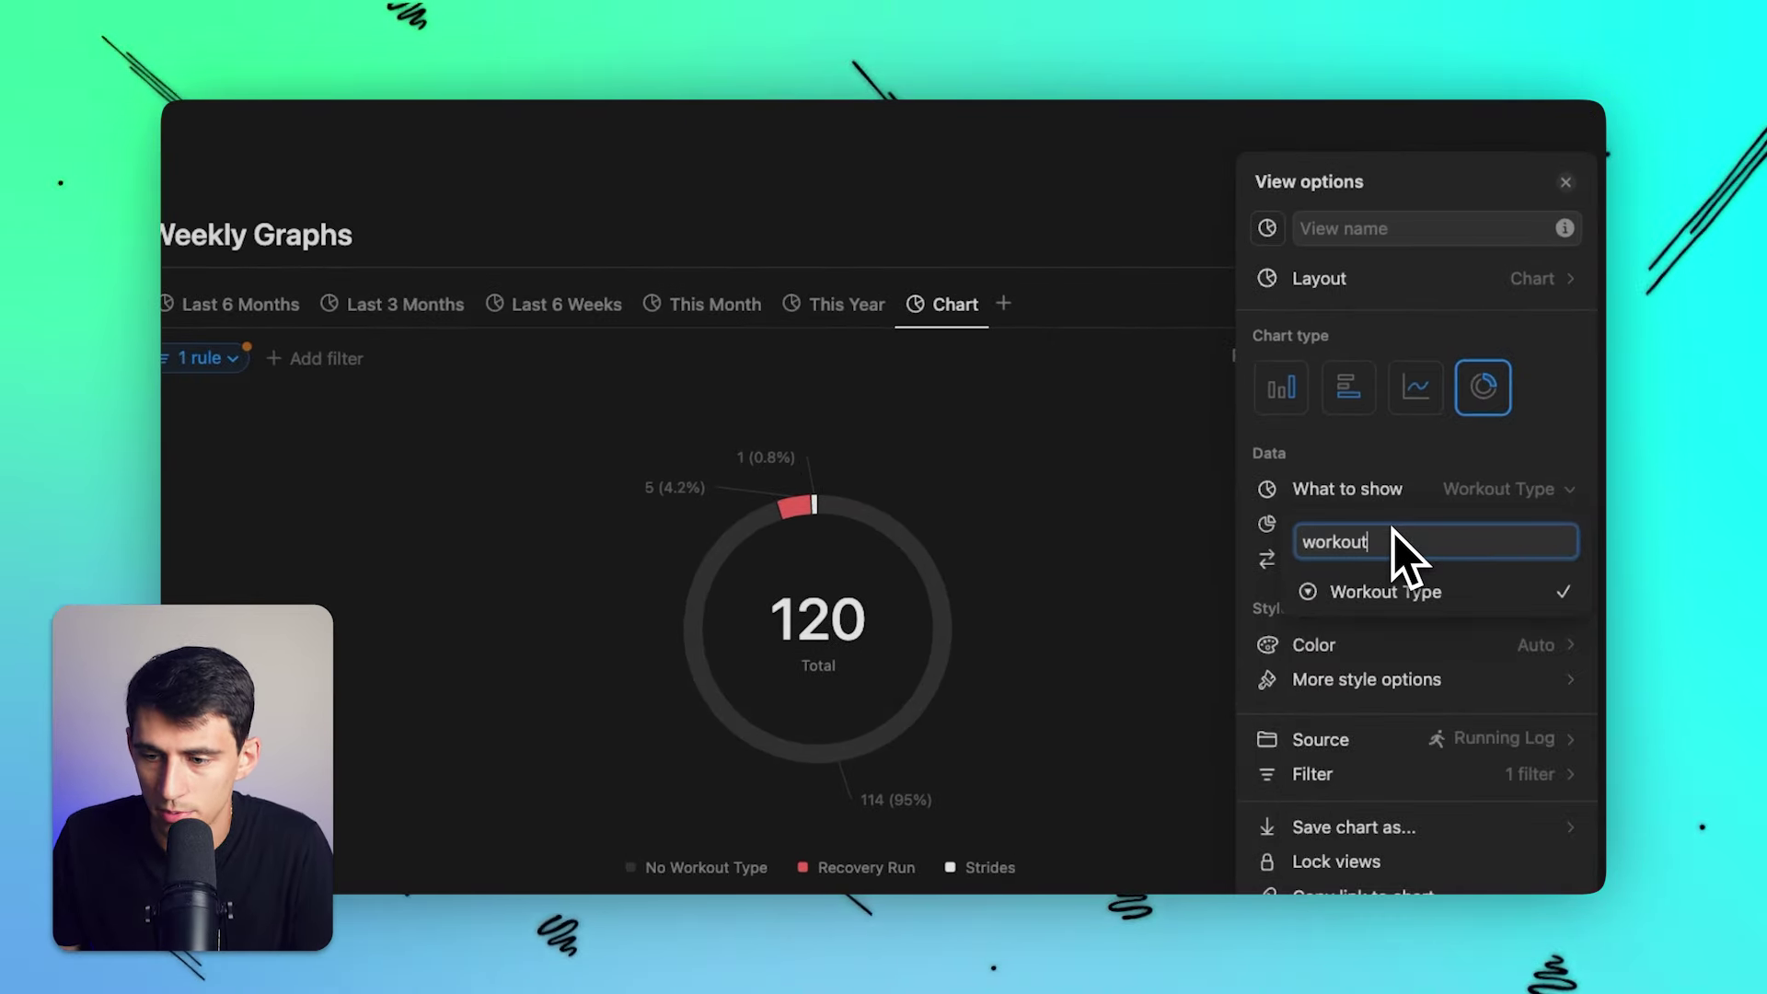
pyautogui.click(1380, 495)
pyautogui.scroll(2, 1394, 543)
pyautogui.click(1408, 589)
pyautogui.moveTo(1454, 359)
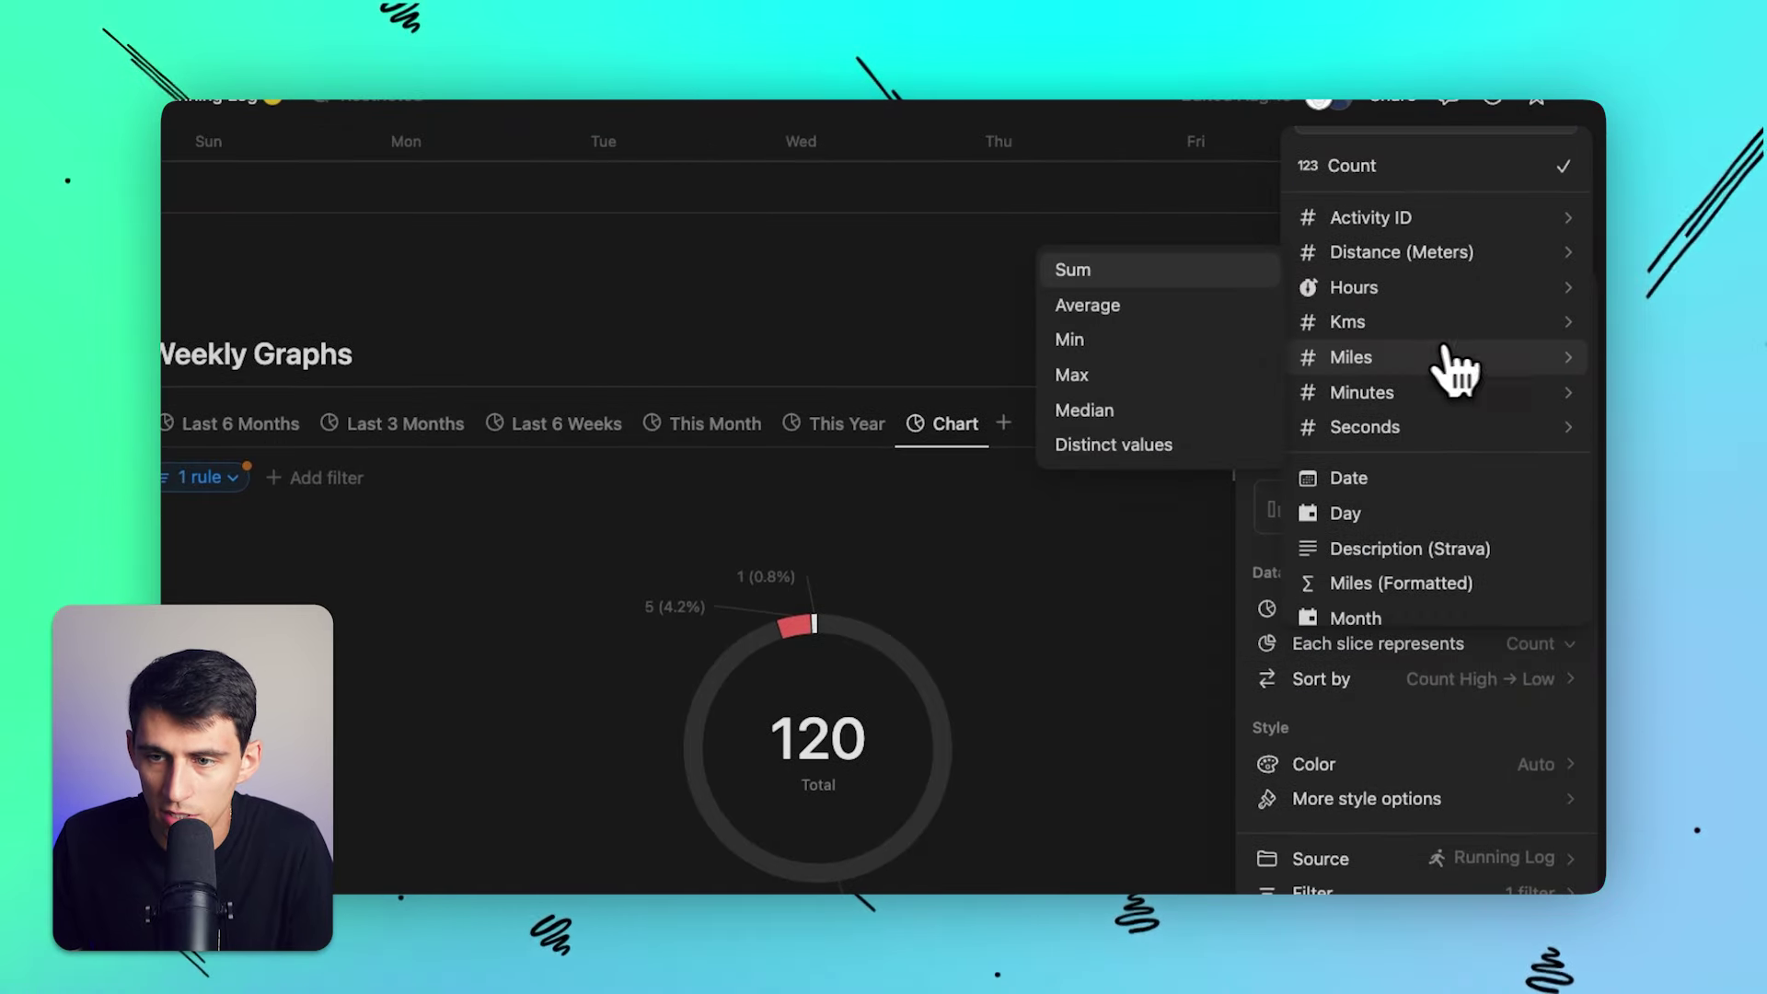
pyautogui.click(1141, 276)
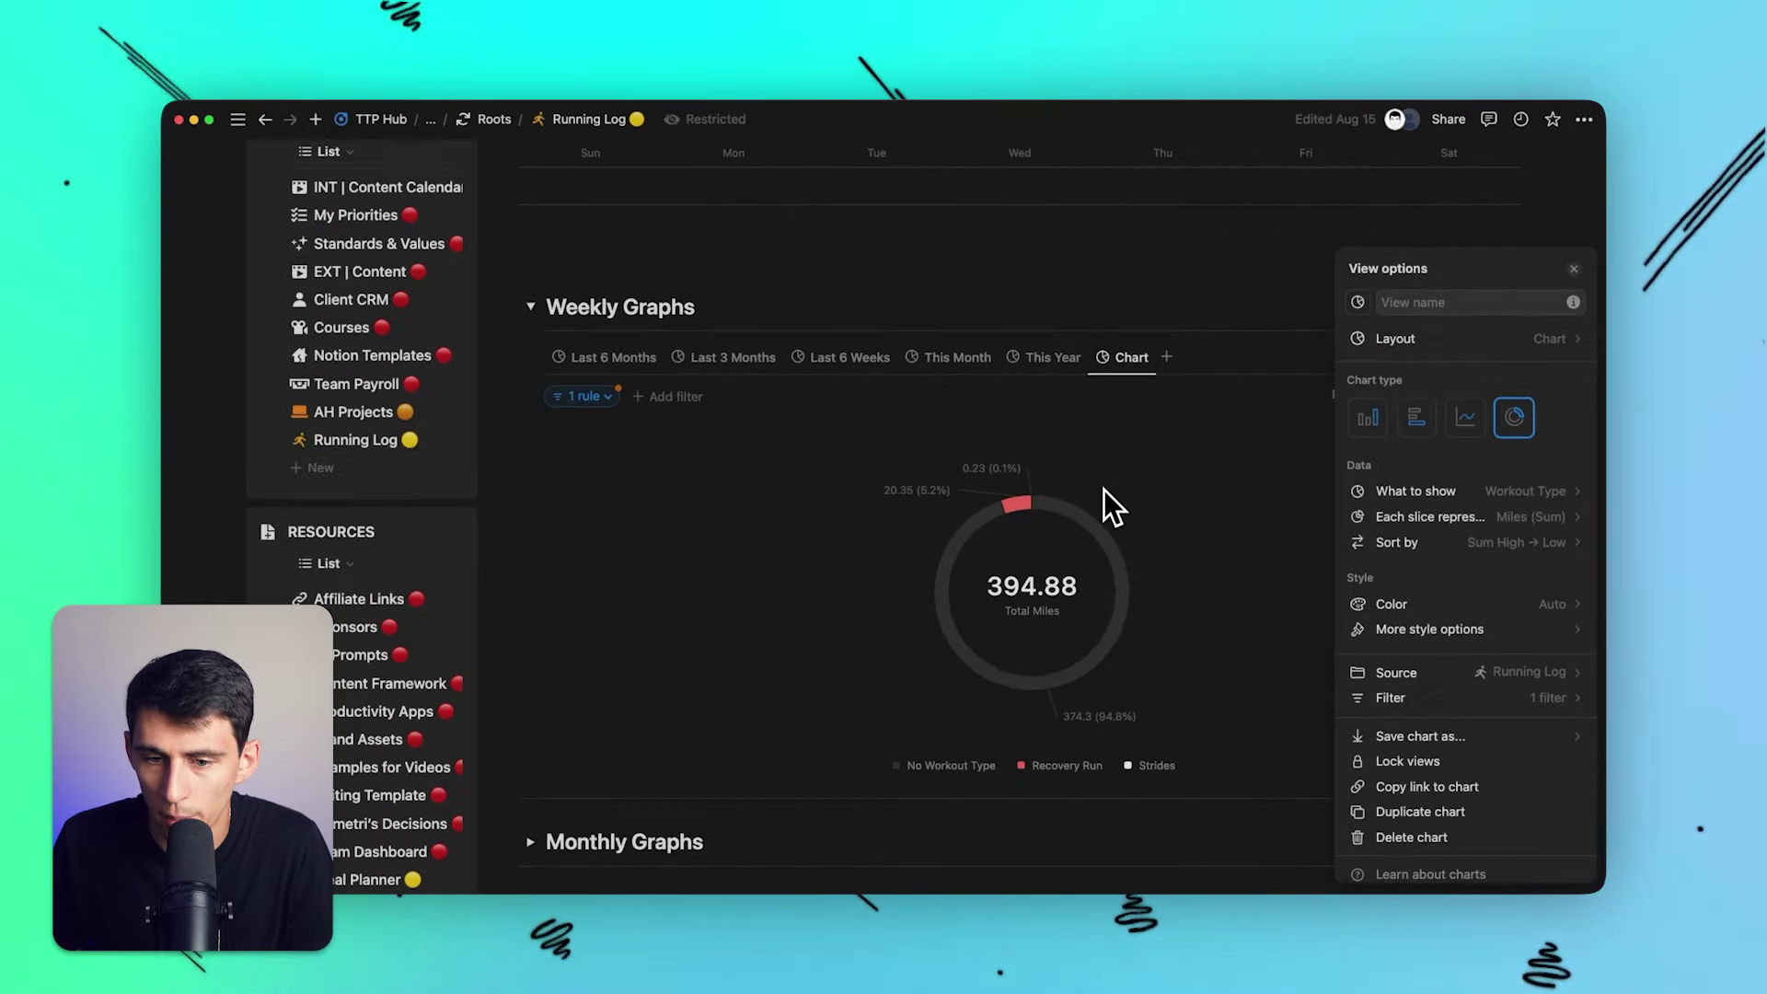
pyautogui.click(1102, 493)
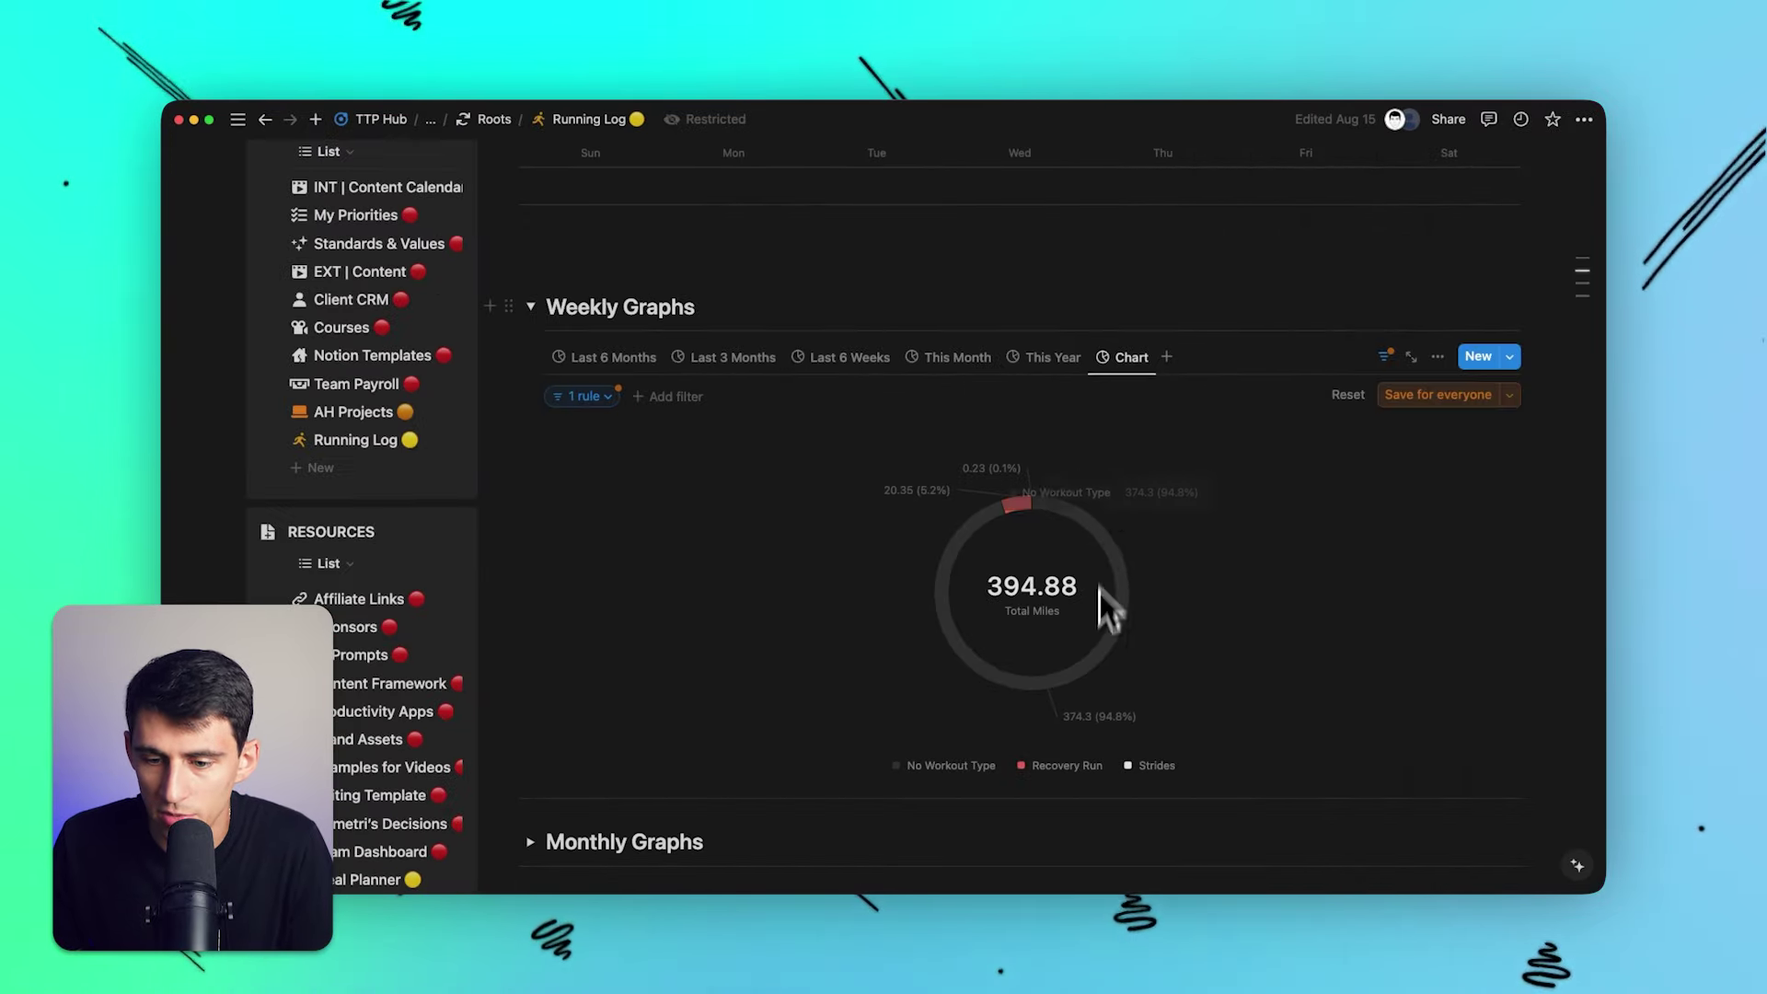
# Toggle the Long Run slice off and on in the donut legend, leaving every slice visible.
pyautogui.scroll(5, 952, 449)
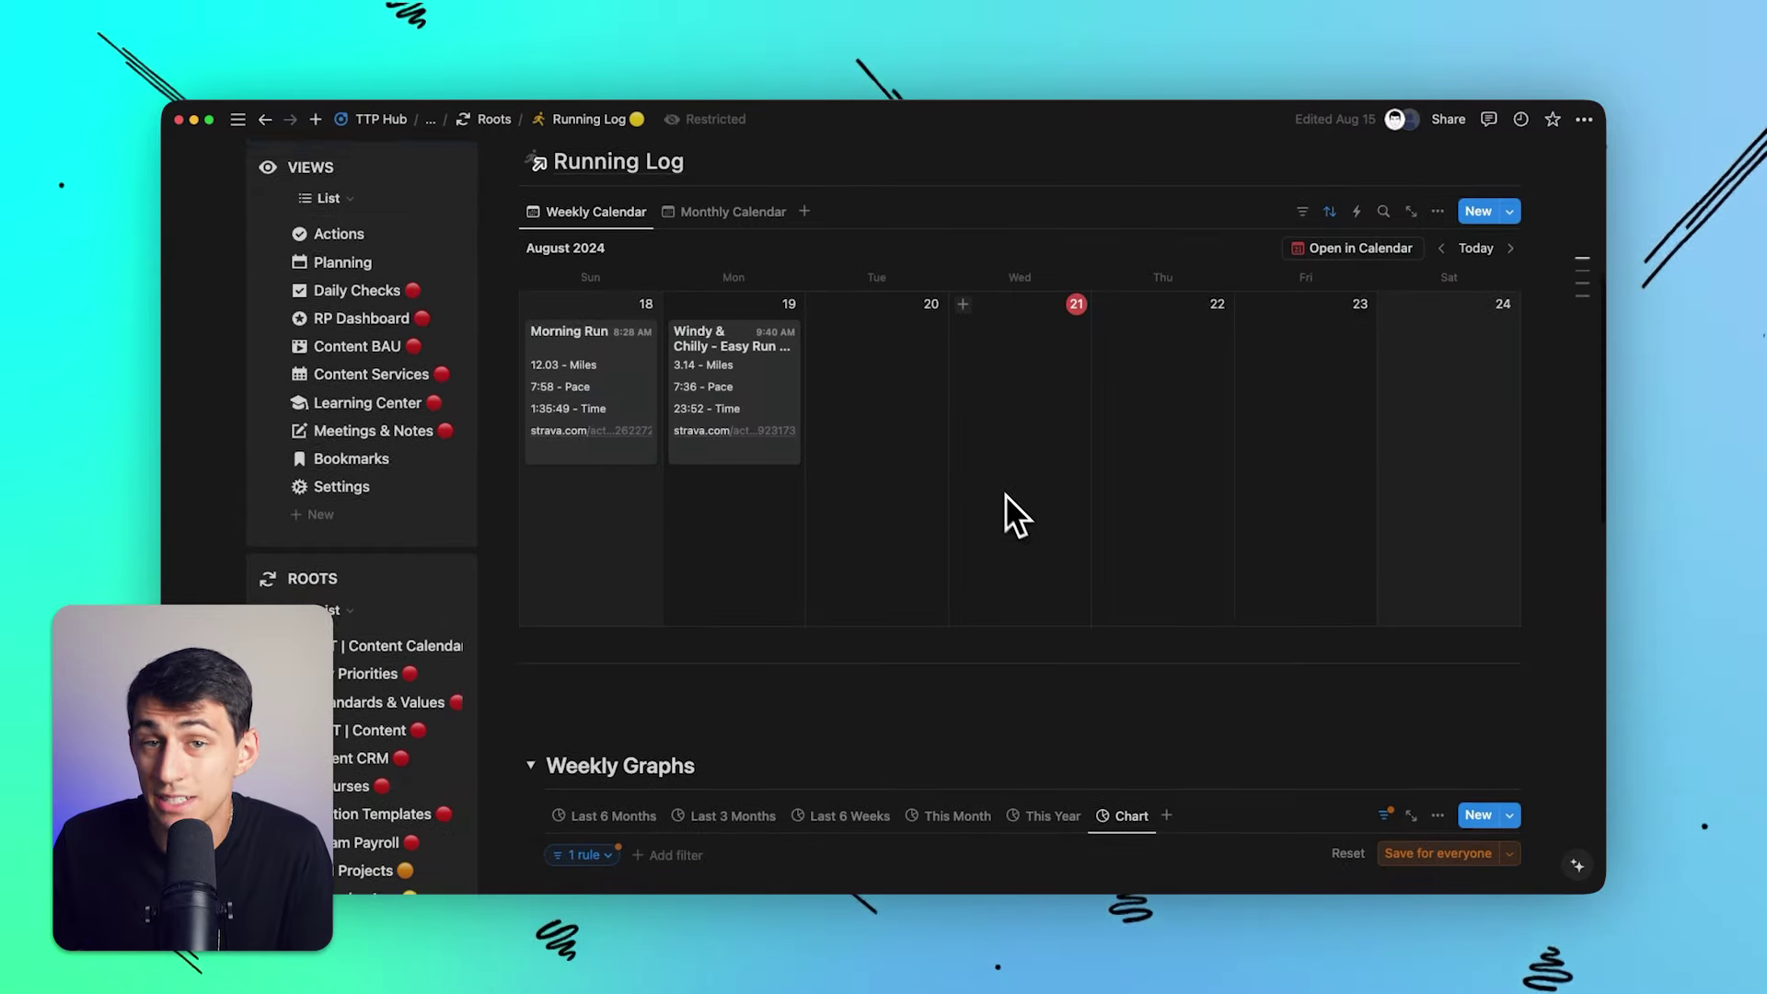
pyautogui.scroll(-10, 1012, 506)
pyautogui.scroll(2, 1084, 468)
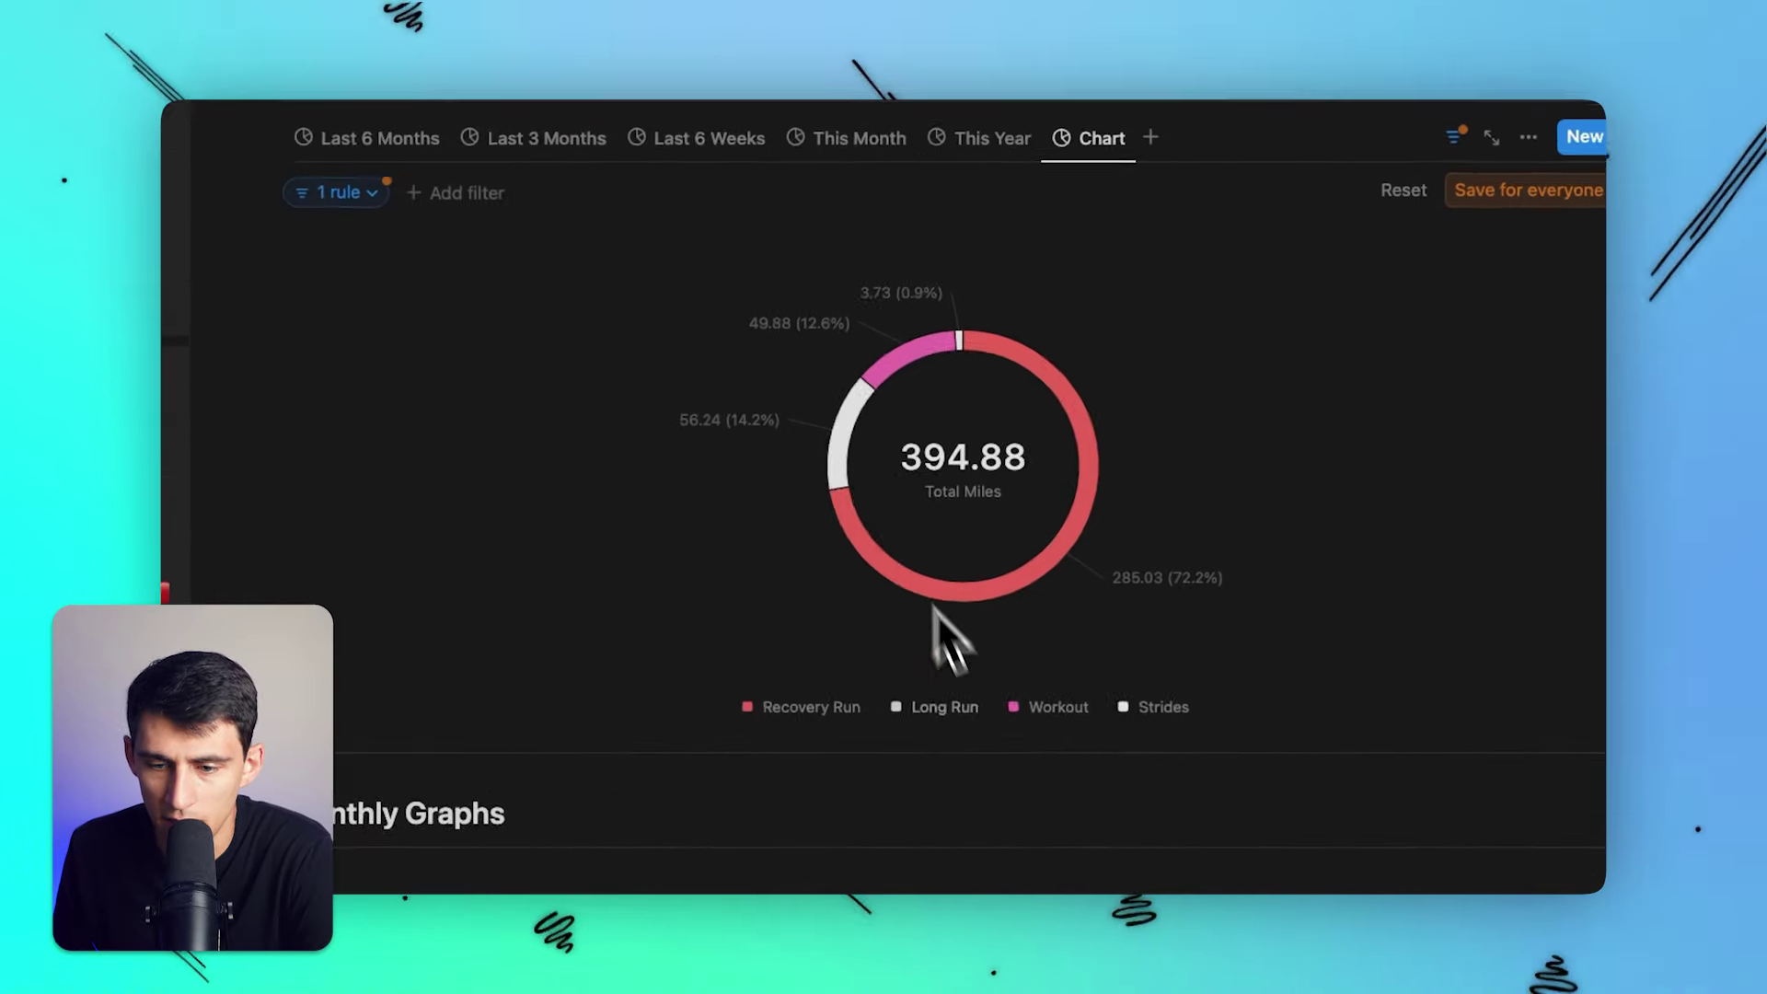
pyautogui.click(916, 735)
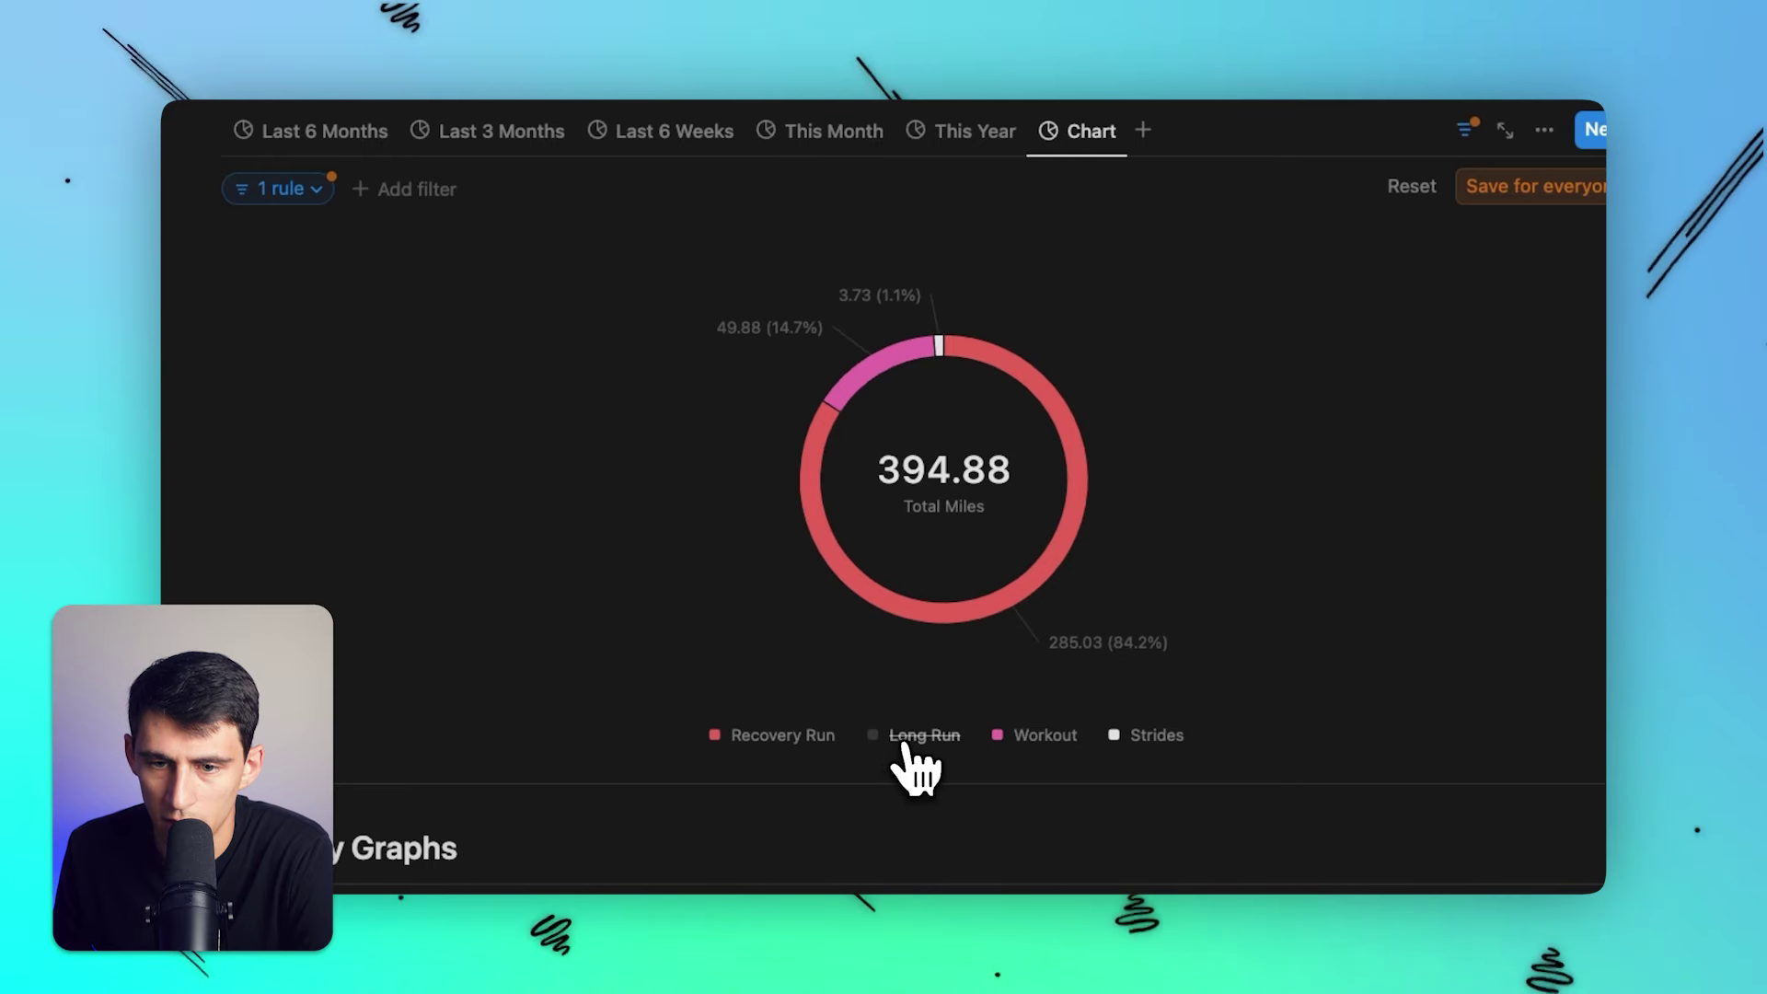
pyautogui.click(909, 743)
pyautogui.click(910, 744)
pyautogui.click(909, 744)
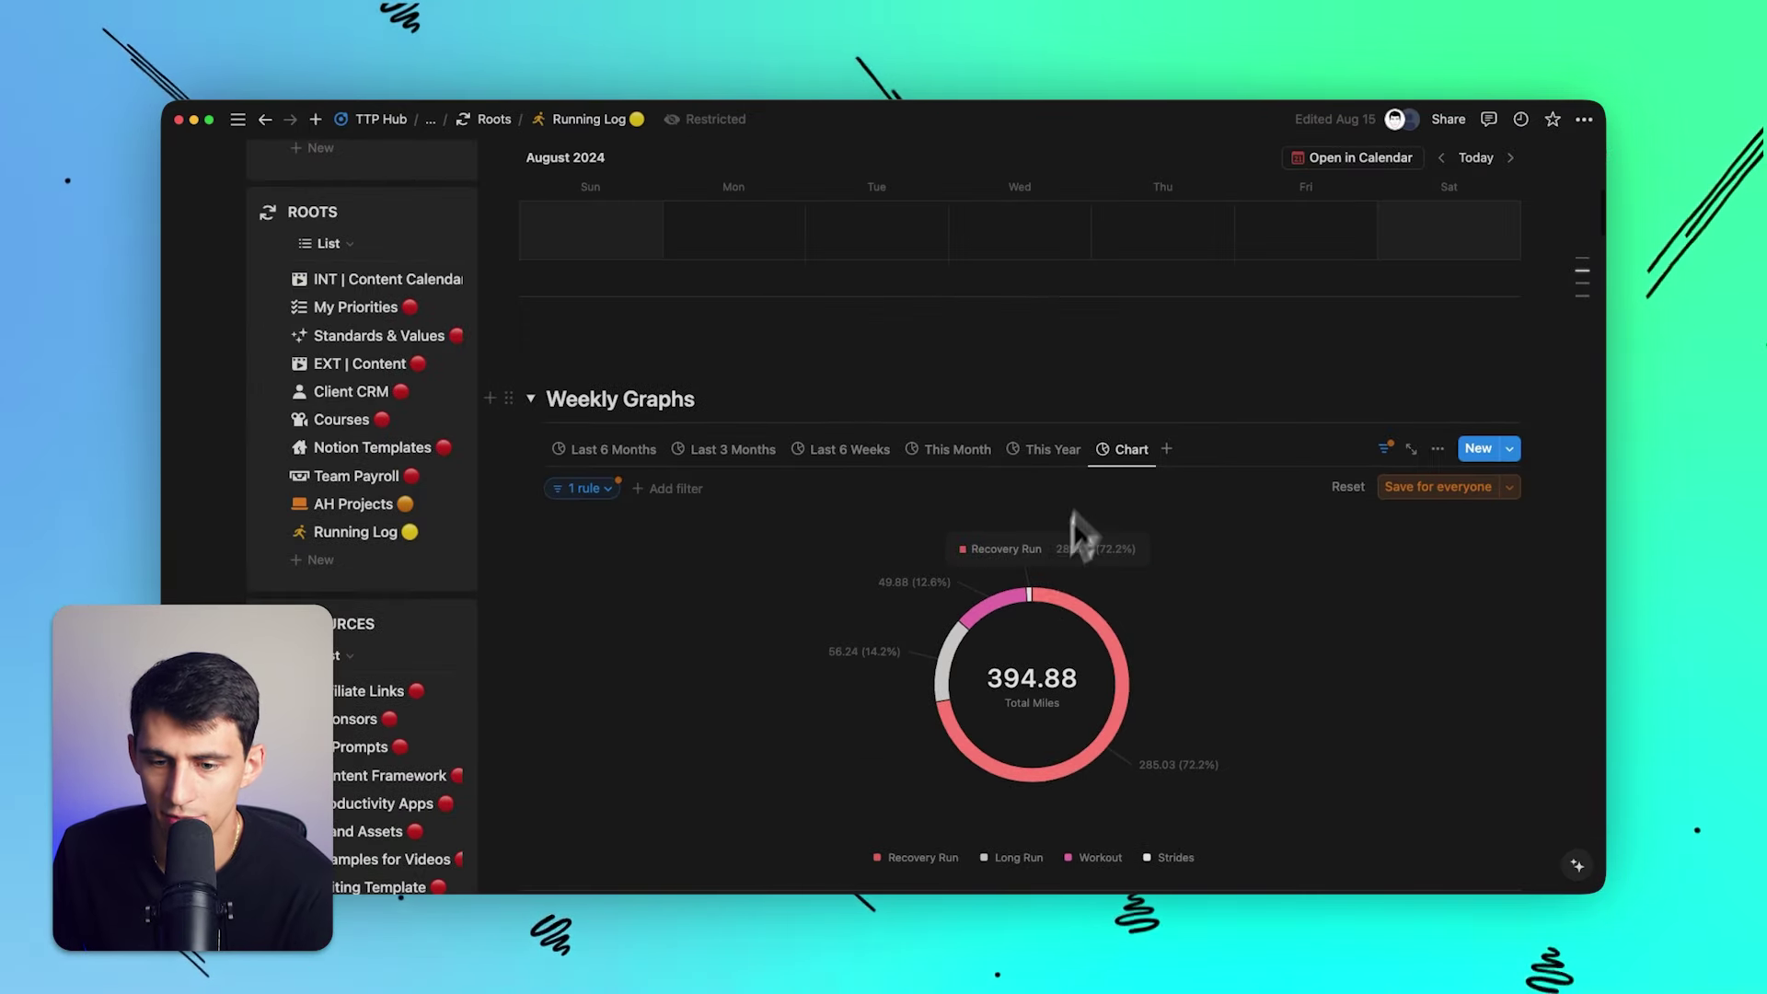
pyautogui.scroll(-2, 1030, 599)
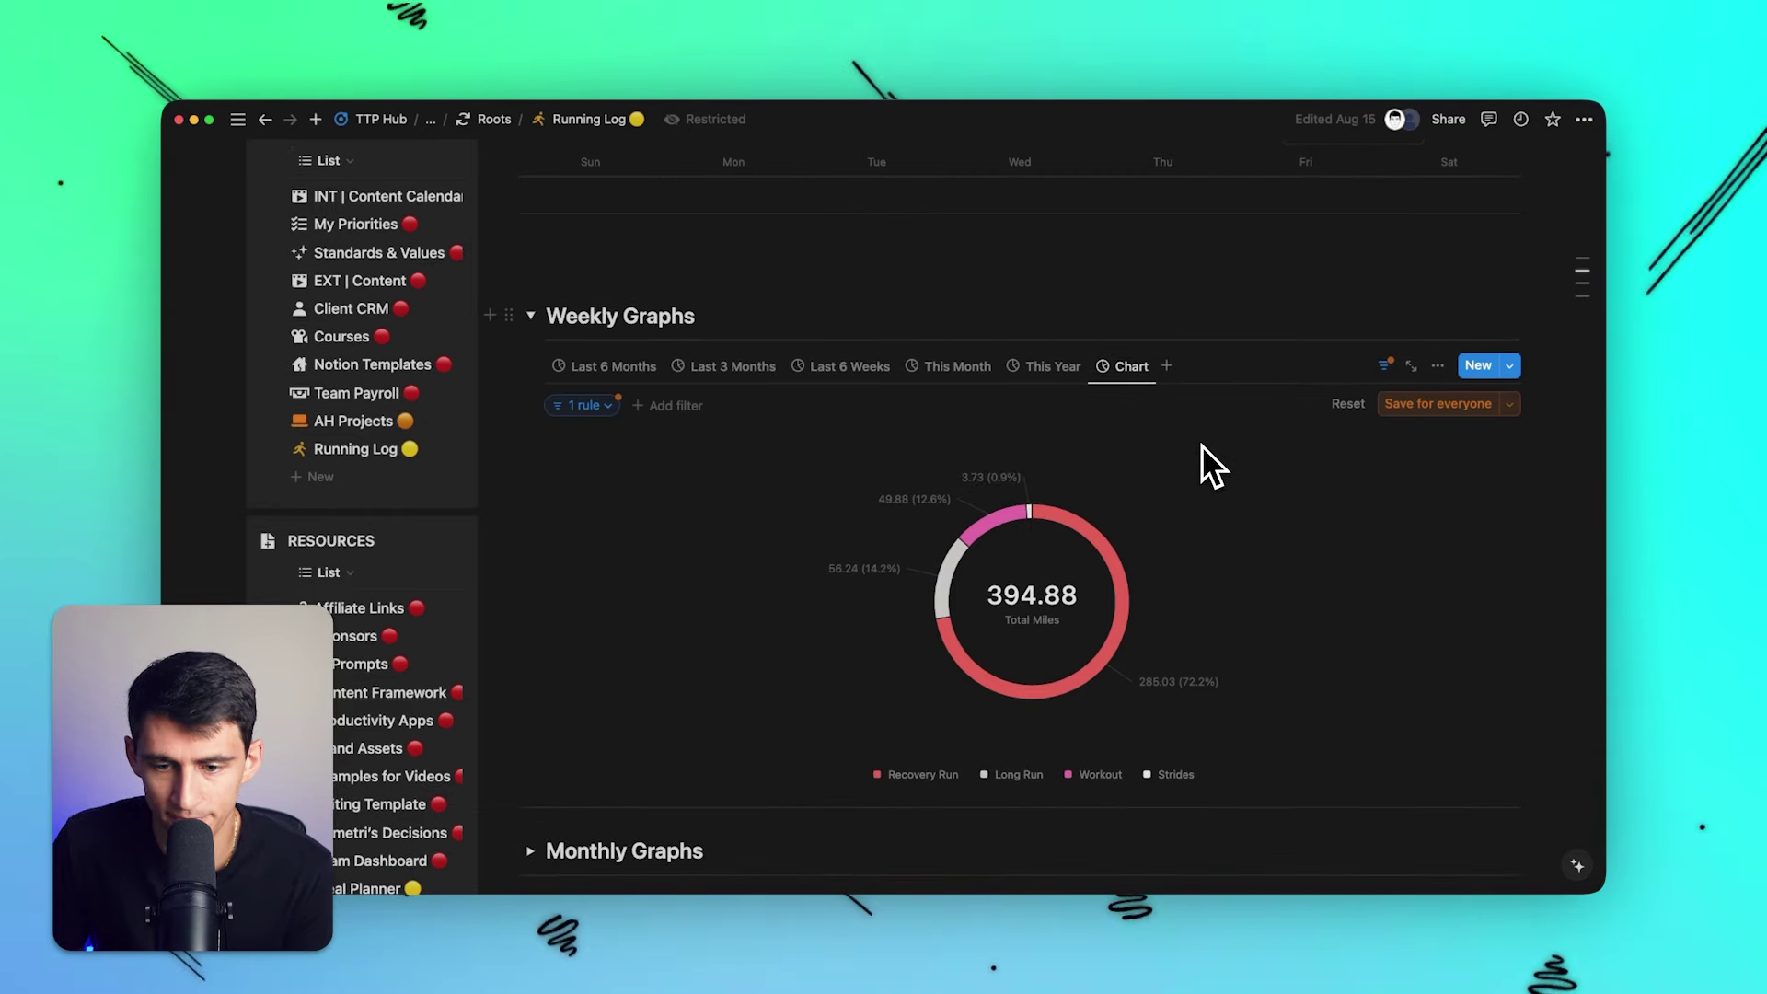
# Limit the donut's date filter to the past 3 months and save it for everyone.
pyautogui.click(583, 405)
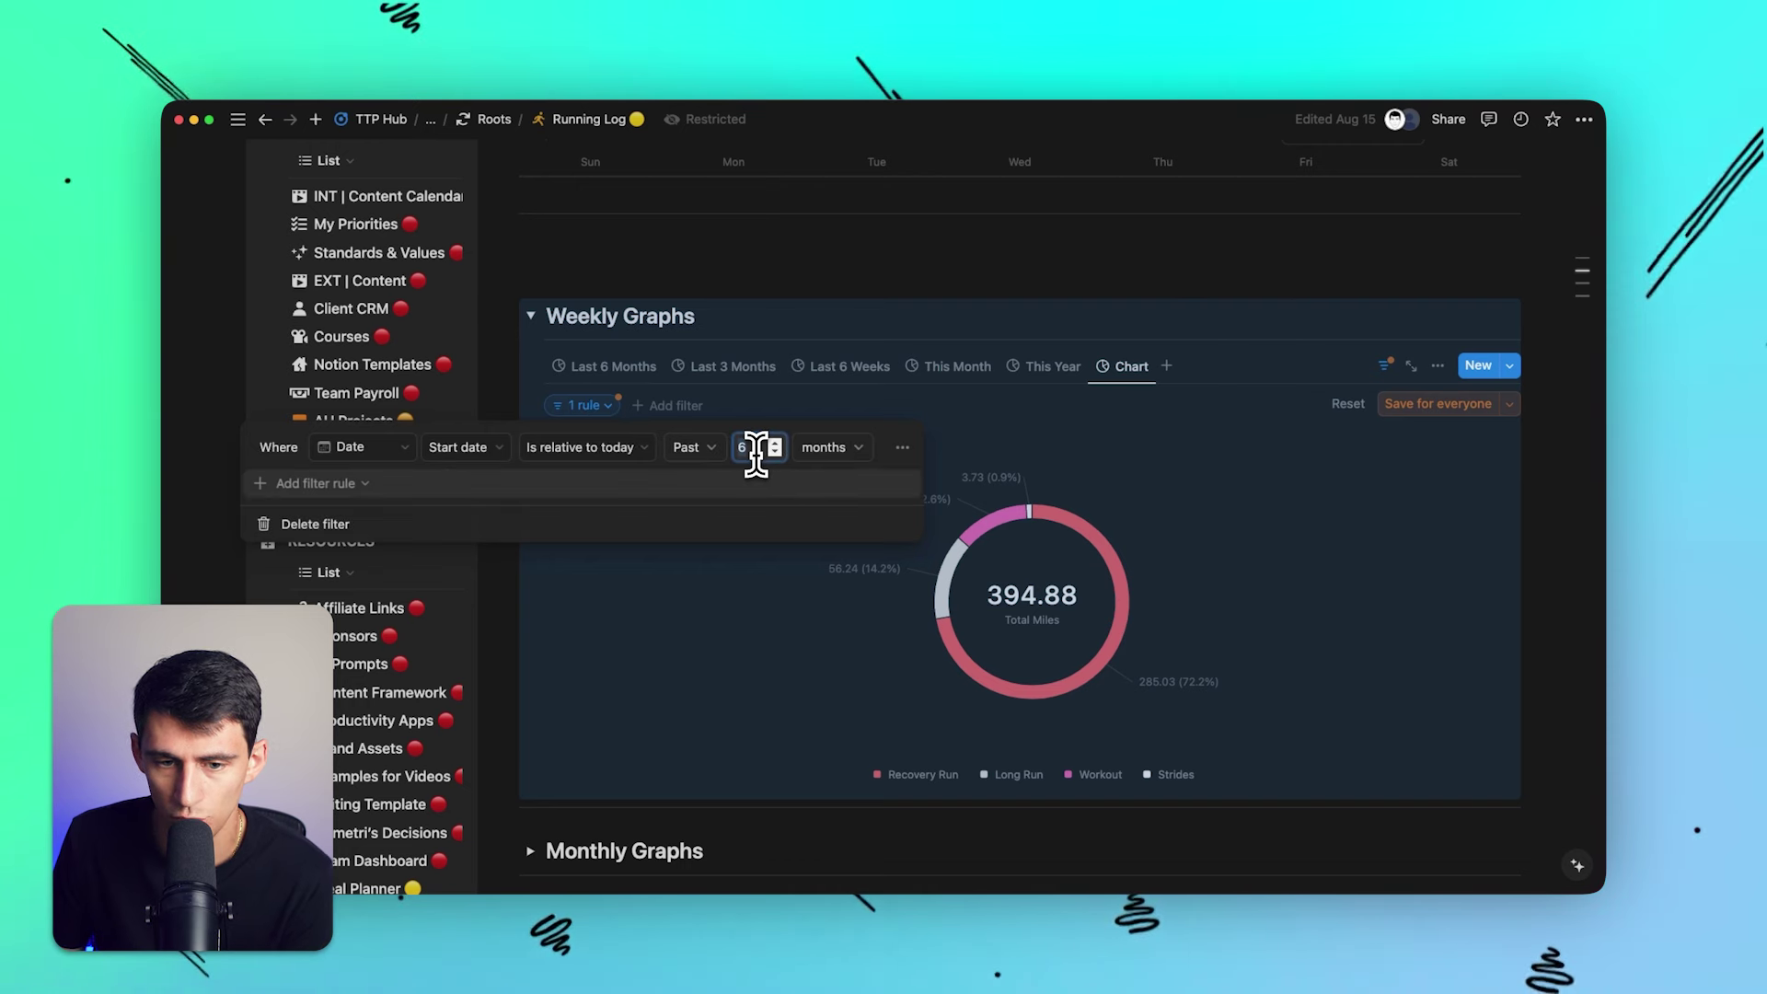
pyautogui.write('5')
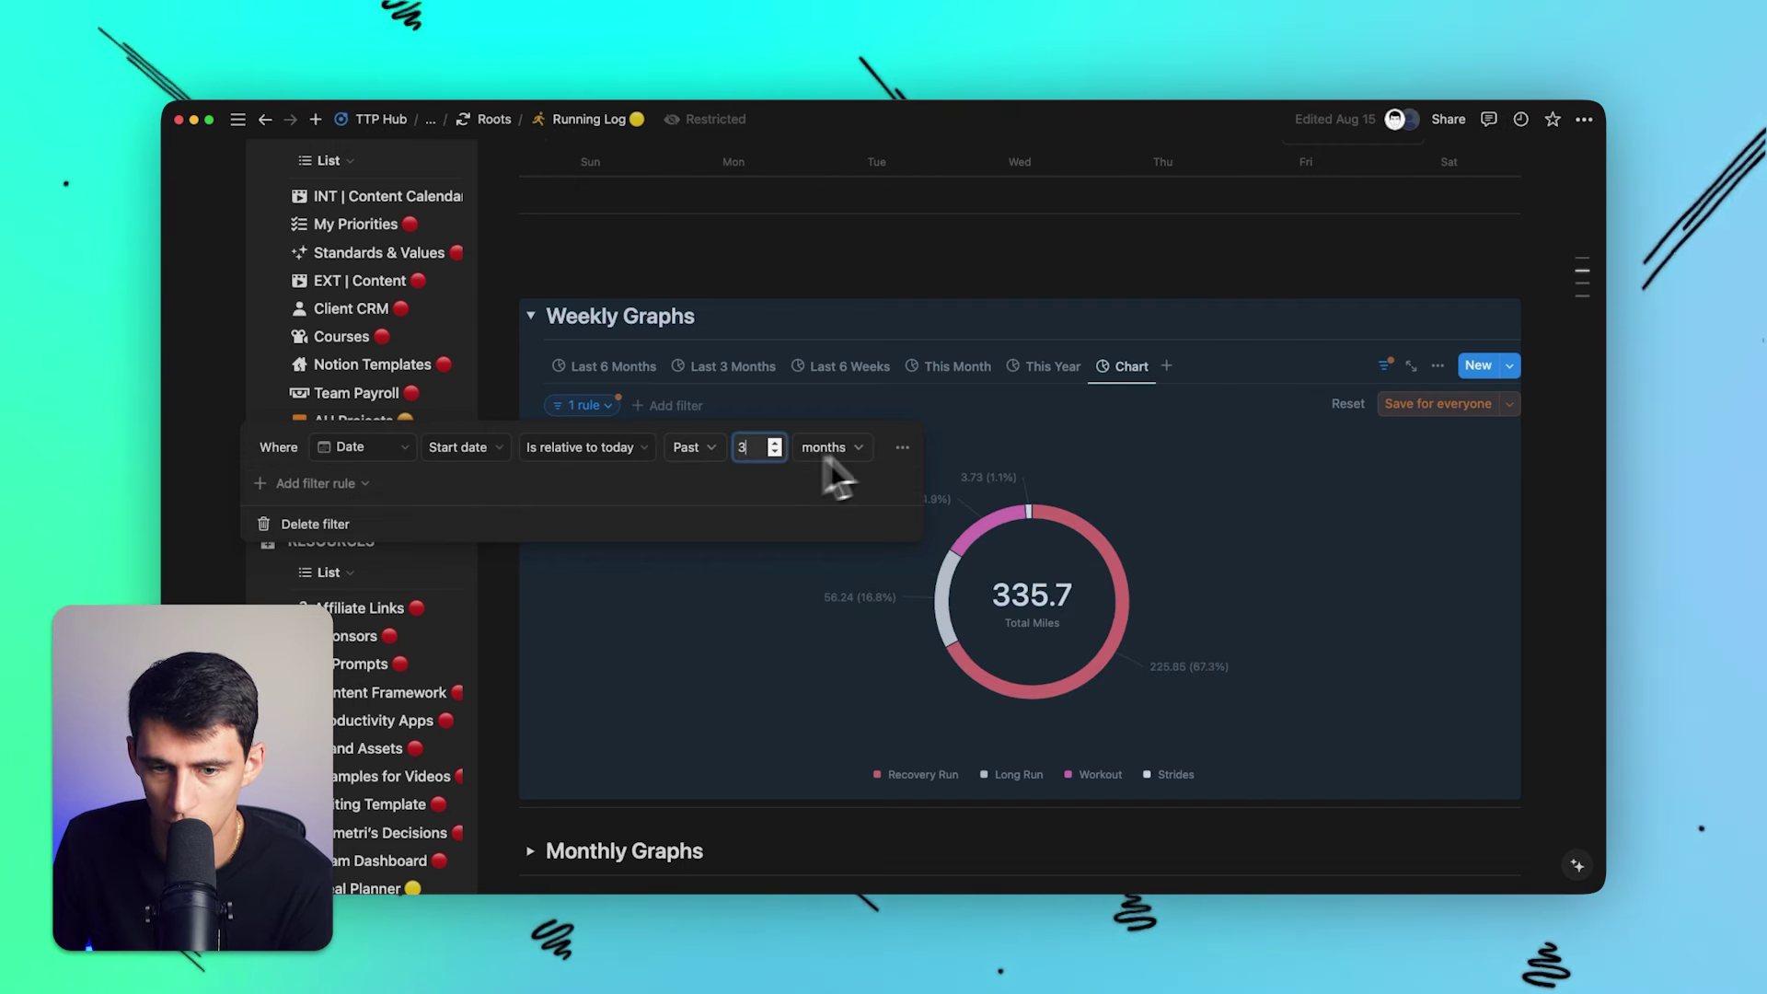
pyautogui.click(1182, 488)
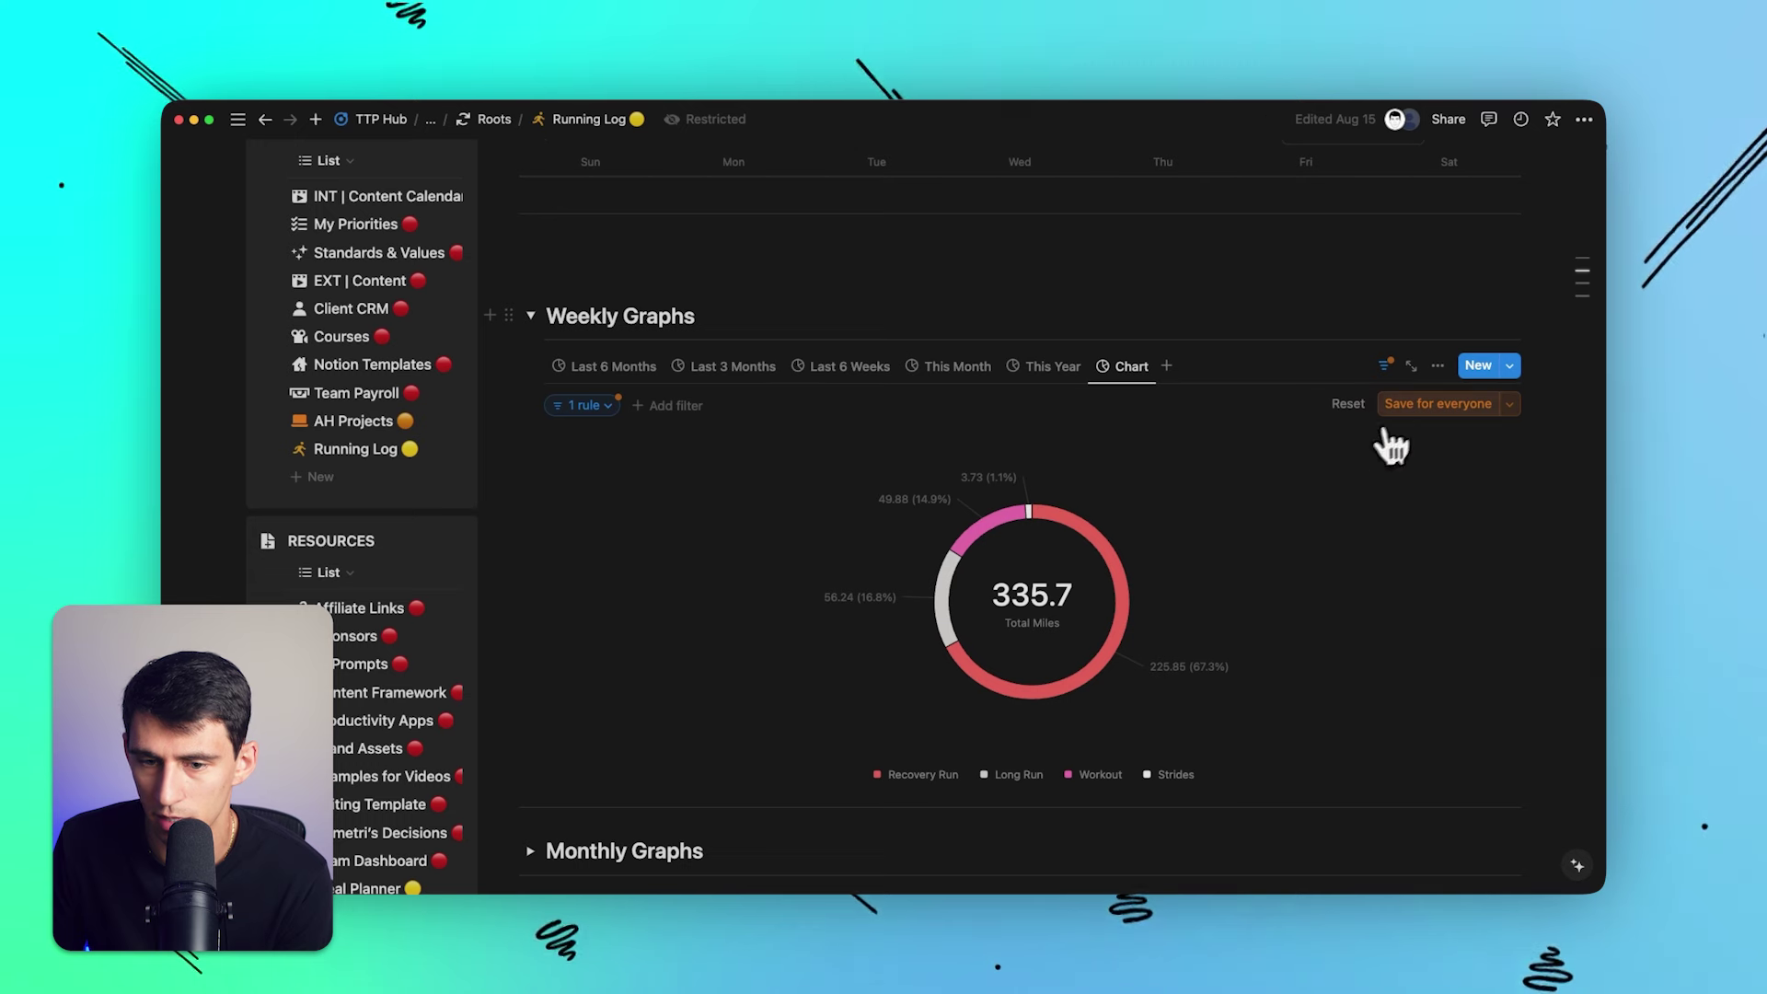
pyautogui.click(1417, 405)
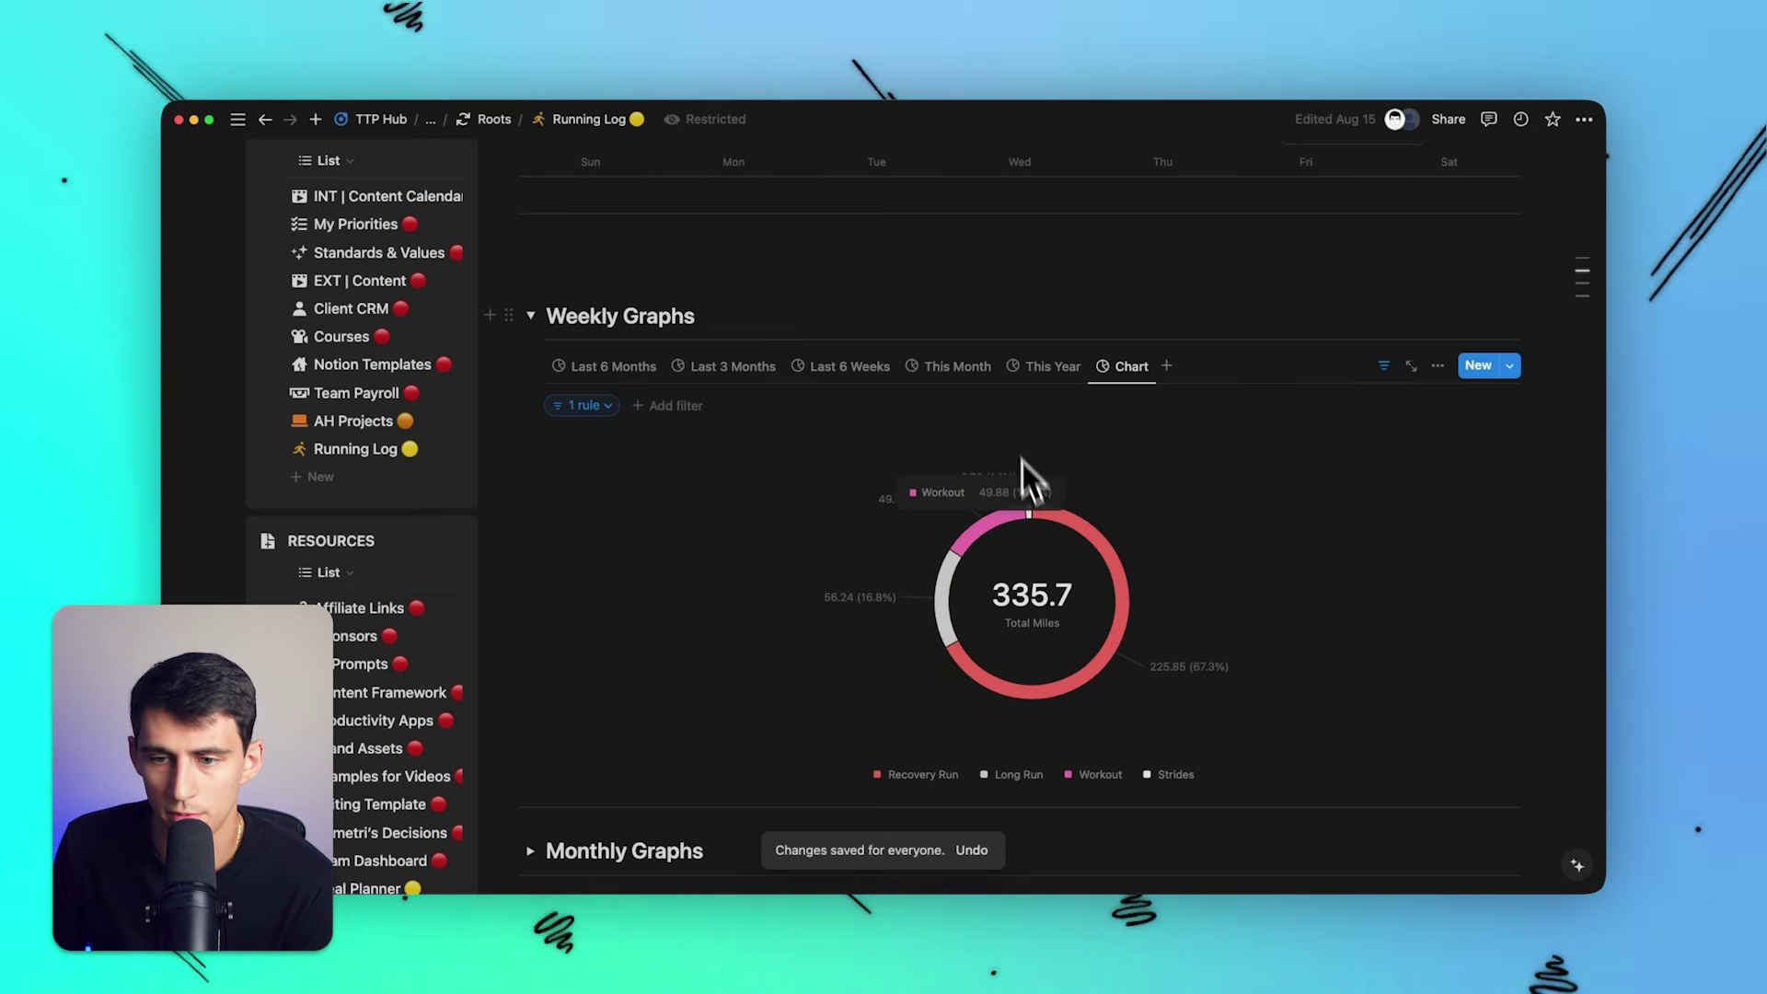
# Rename the chart view to 'Types of Workouts (L2)'.
pyautogui.click(1126, 367)
pyautogui.click(1127, 402)
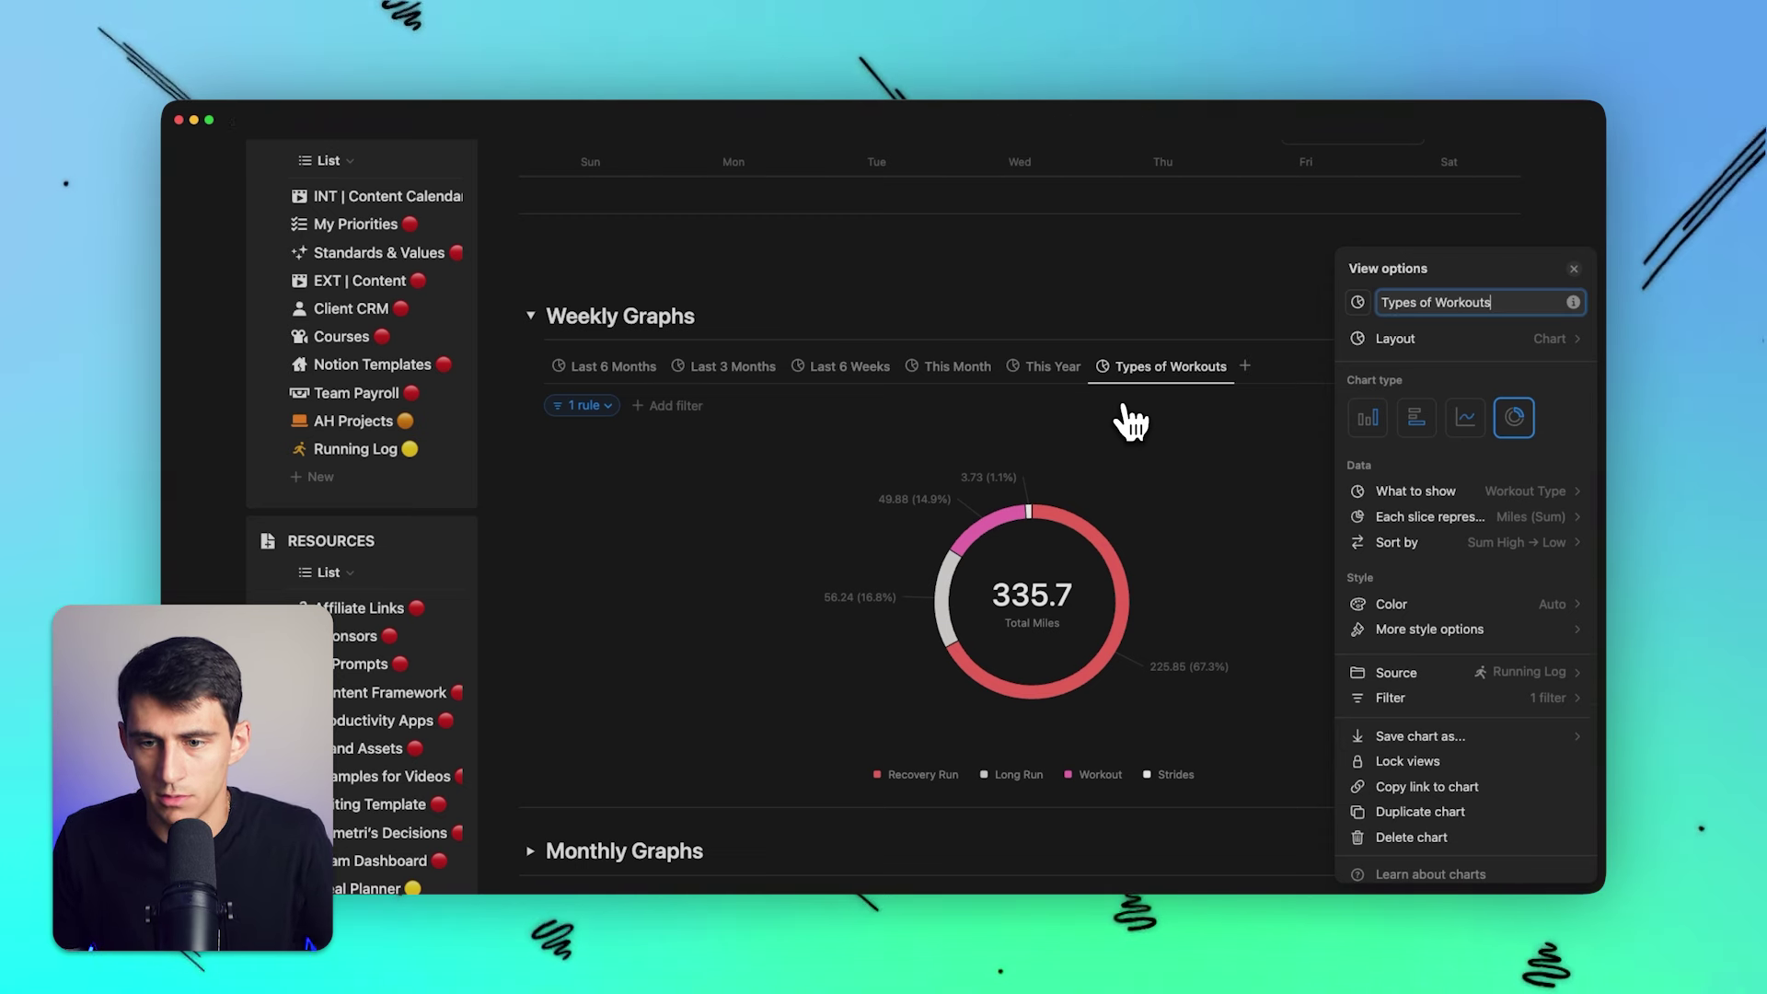
pyautogui.click(1130, 422)
pyautogui.click(1165, 377)
pyautogui.click(1187, 428)
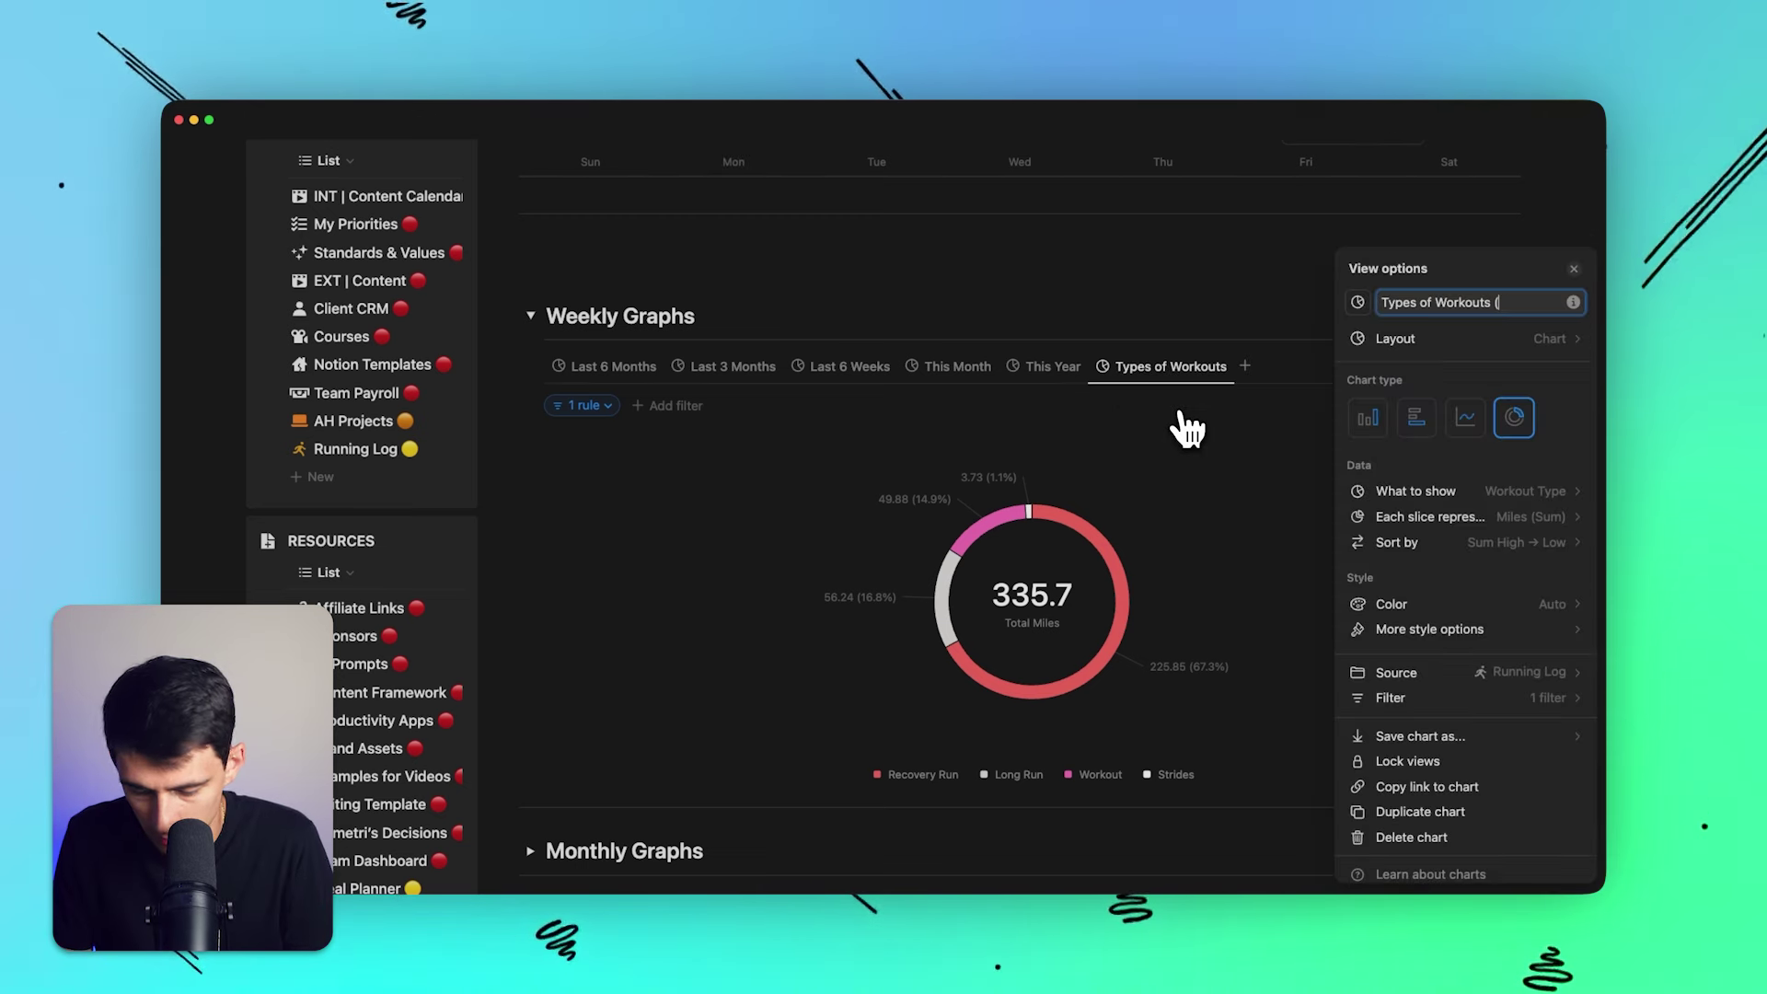
# Duplicate the Types of Workouts view after glancing at the Last 6 Months line chart.
pyautogui.click(1157, 431)
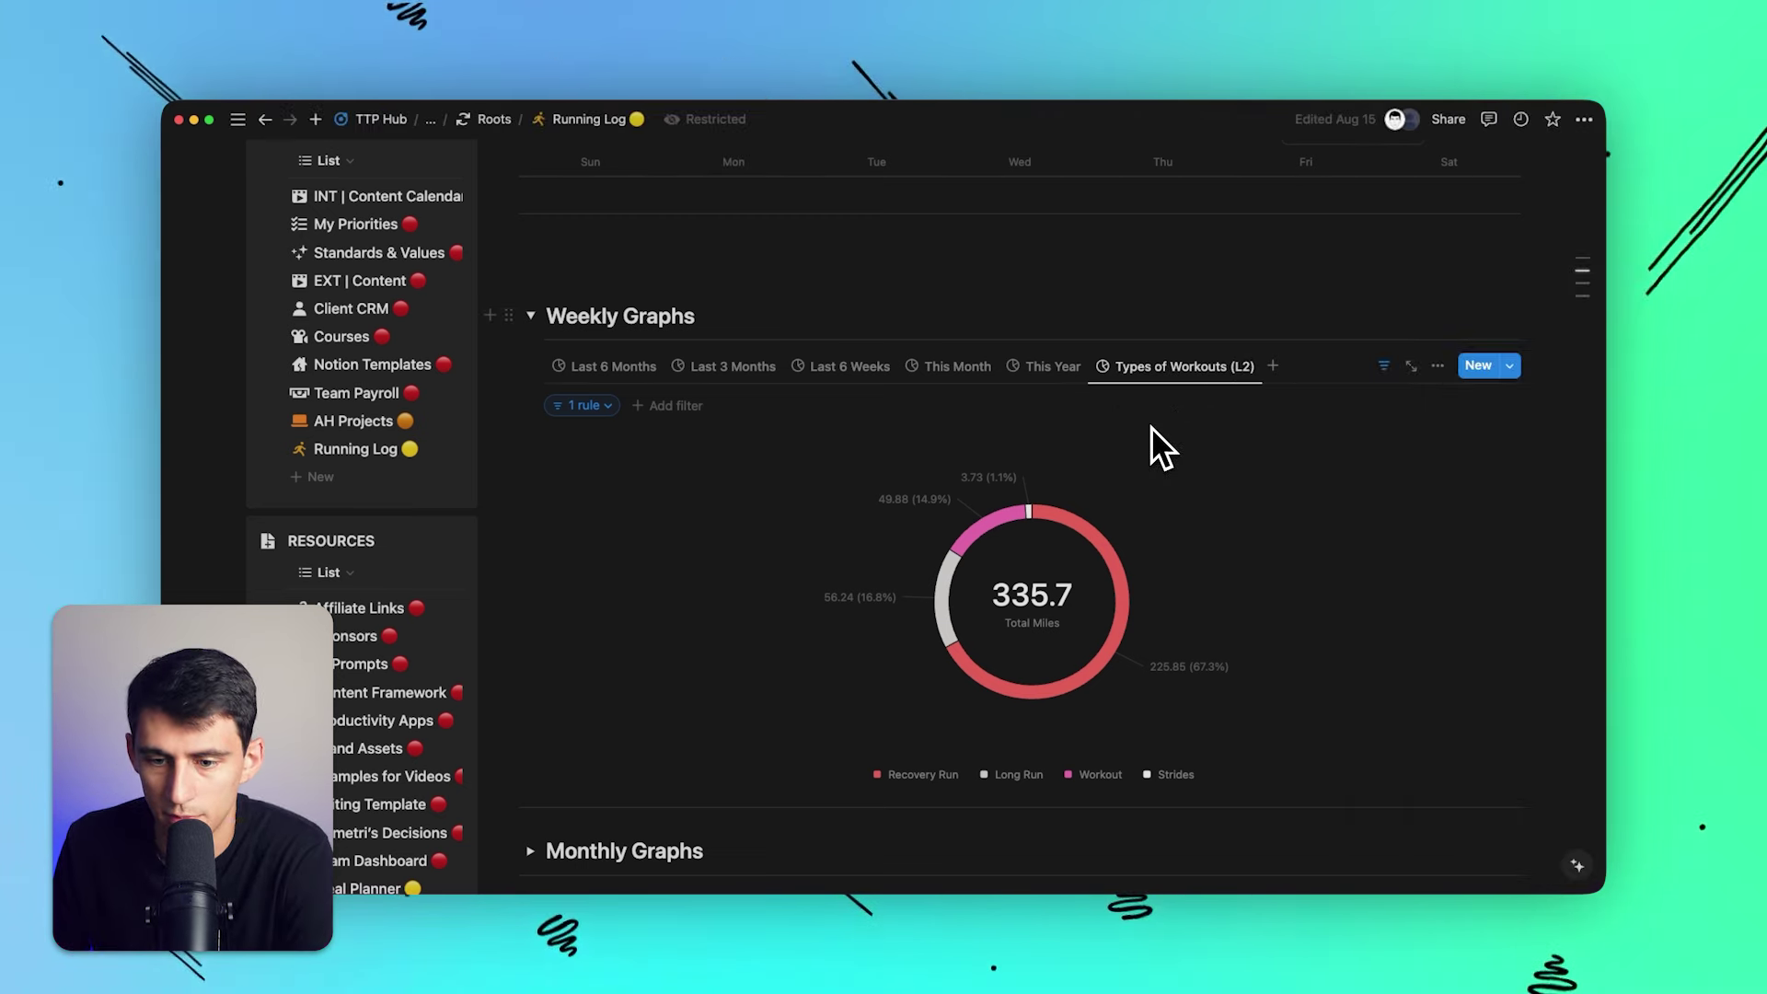
pyautogui.click(609, 367)
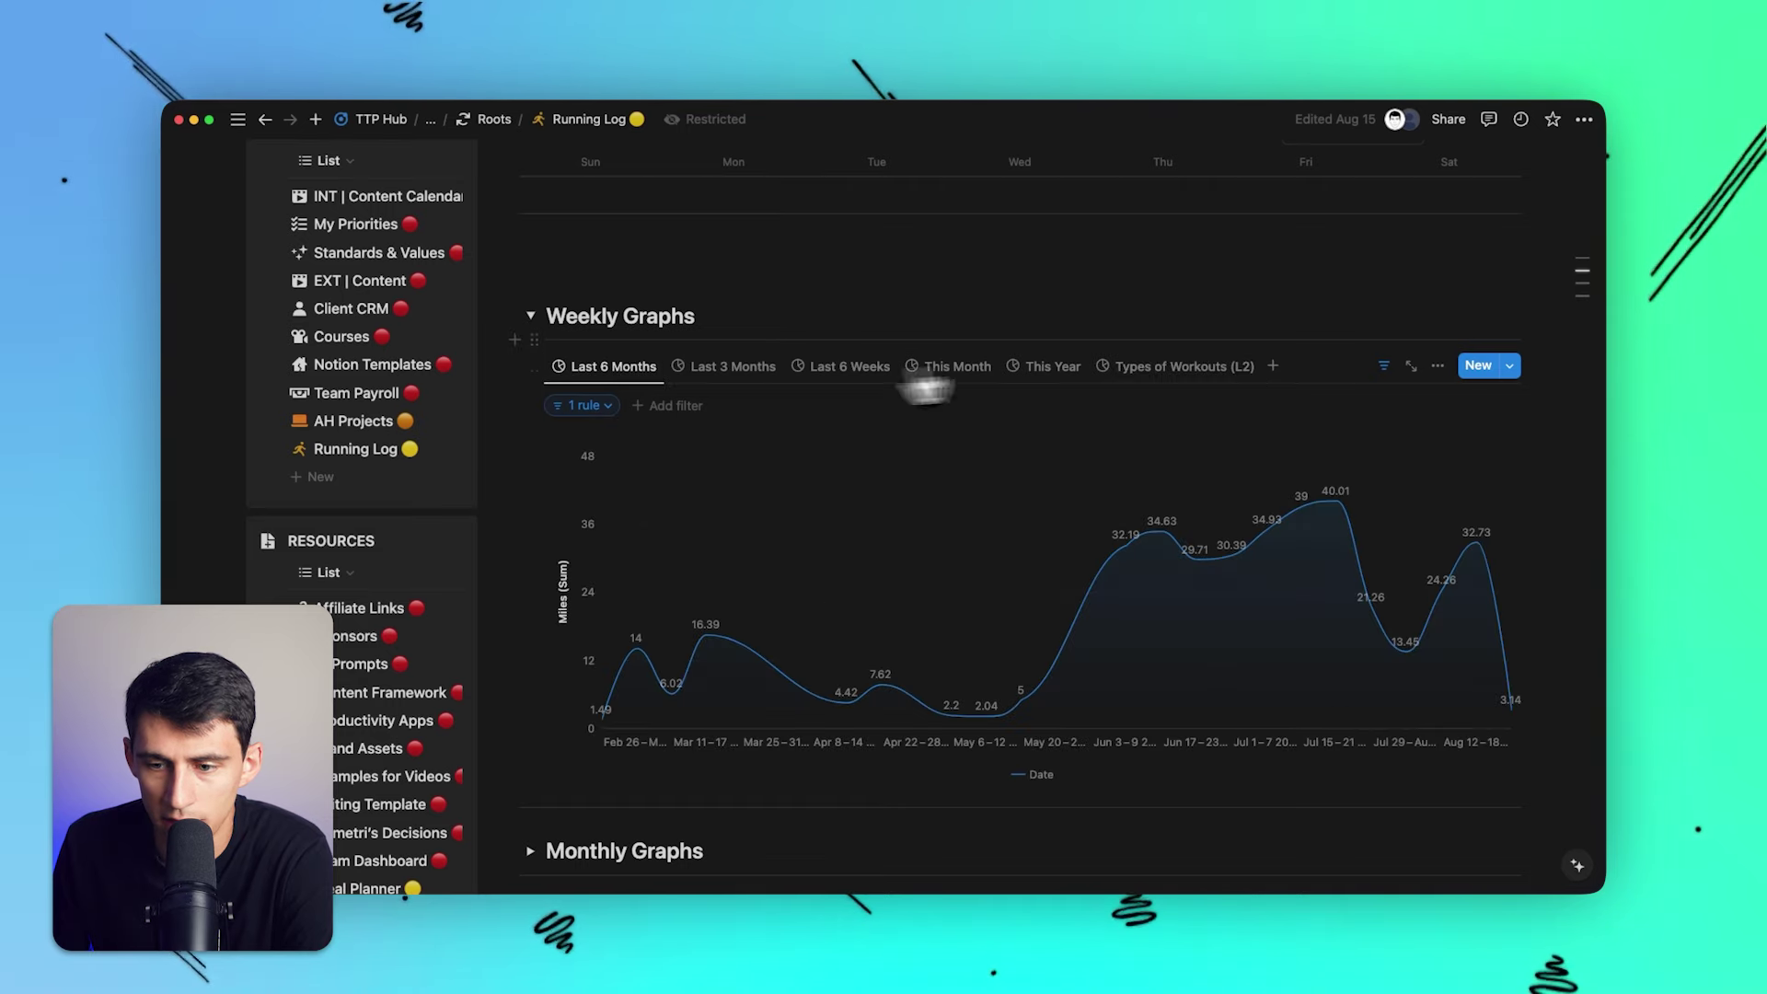
pyautogui.click(1234, 375)
pyautogui.click(1233, 374)
pyautogui.click(1223, 550)
pyautogui.click(1270, 441)
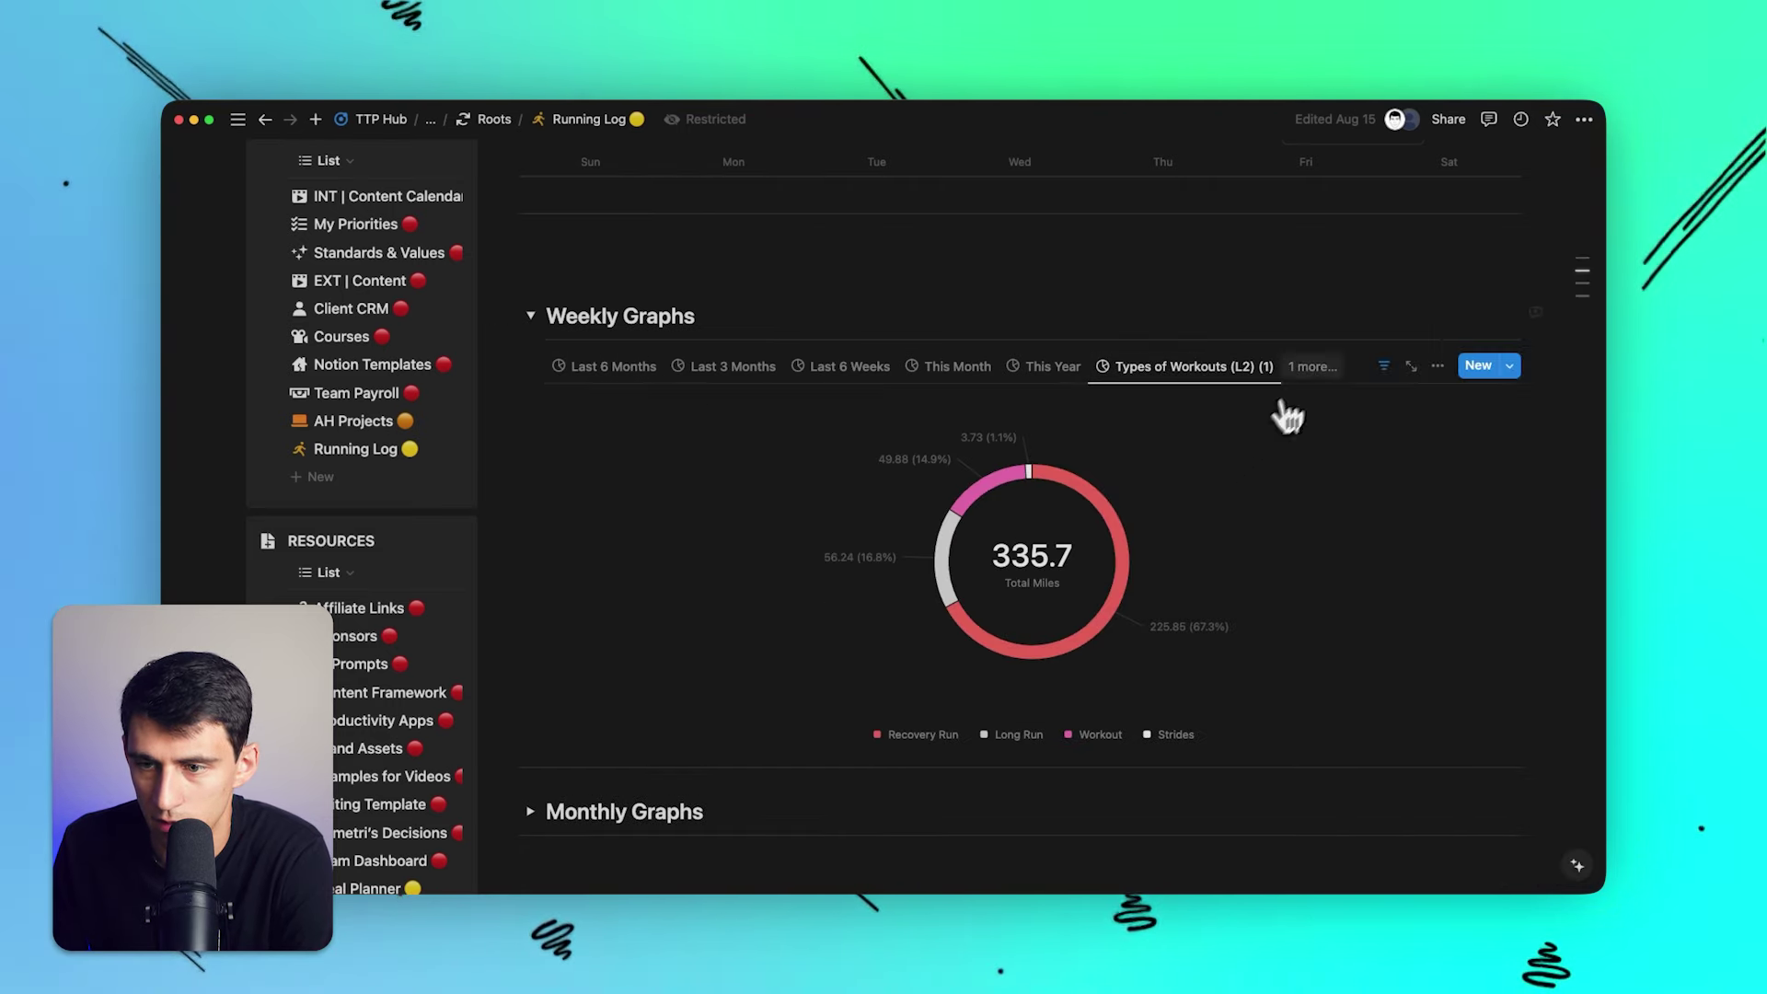
# Make the copied view a vertical bar chart after trying horizontal bars.
pyautogui.click(1437, 366)
pyautogui.click(1380, 419)
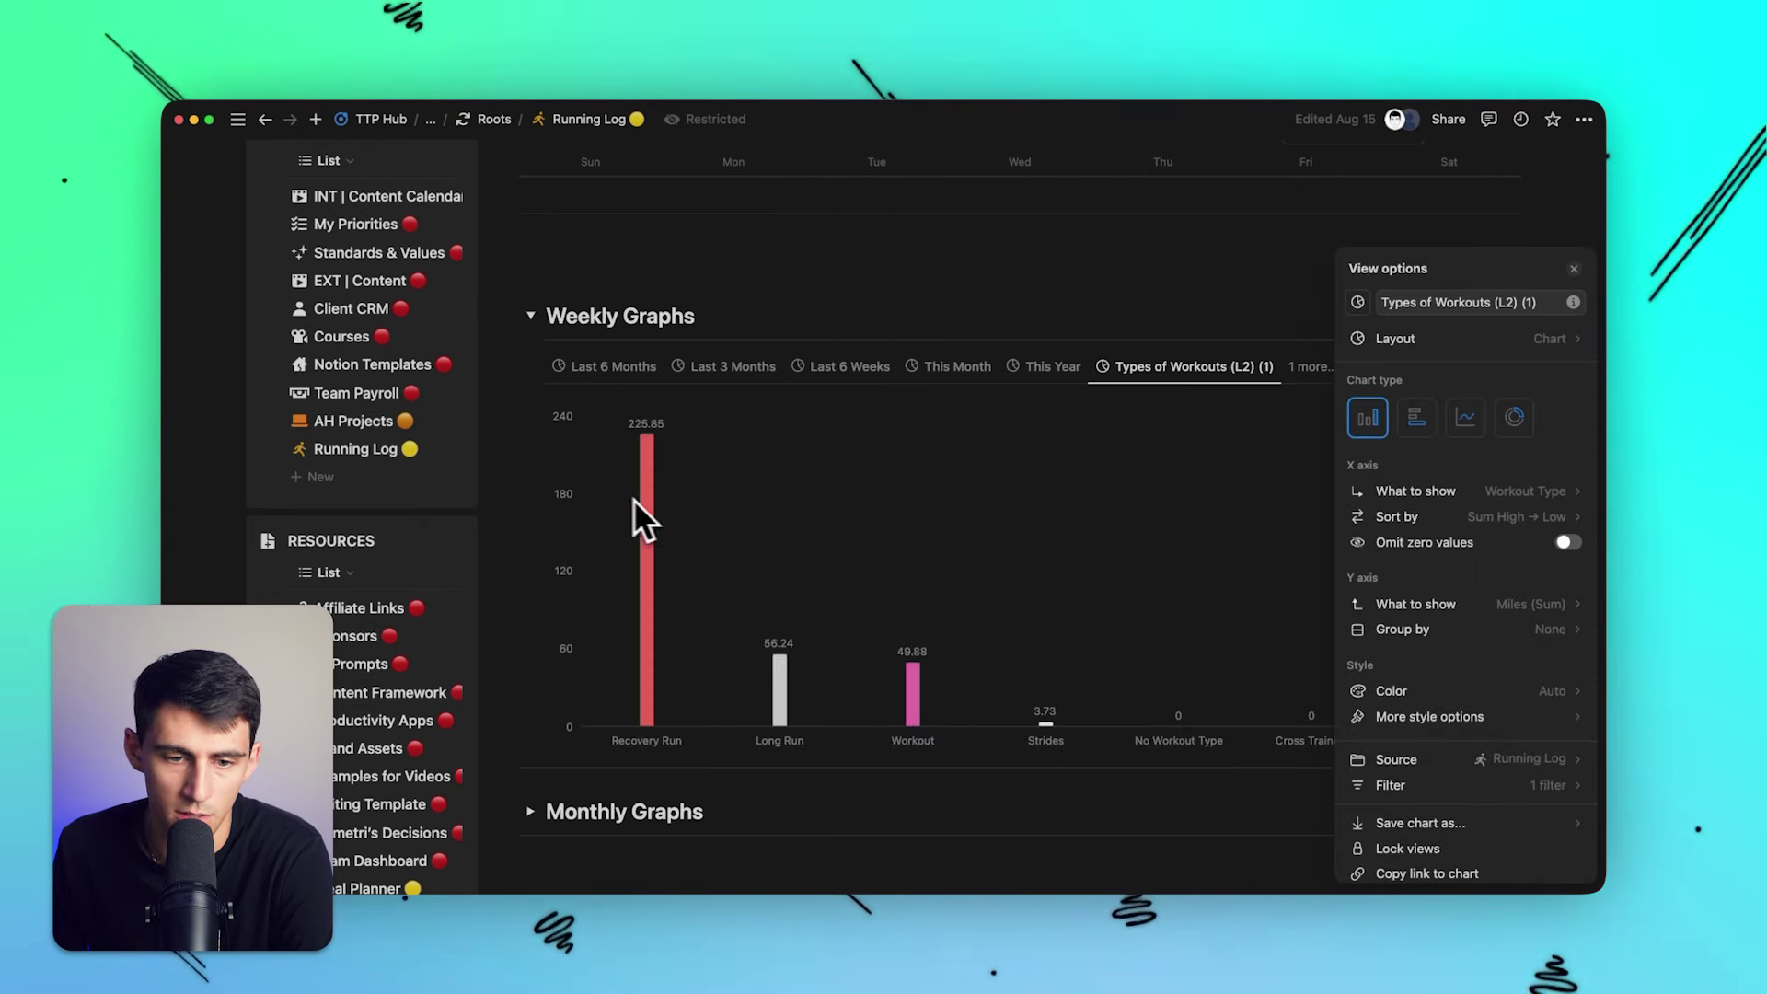
pyautogui.click(1422, 419)
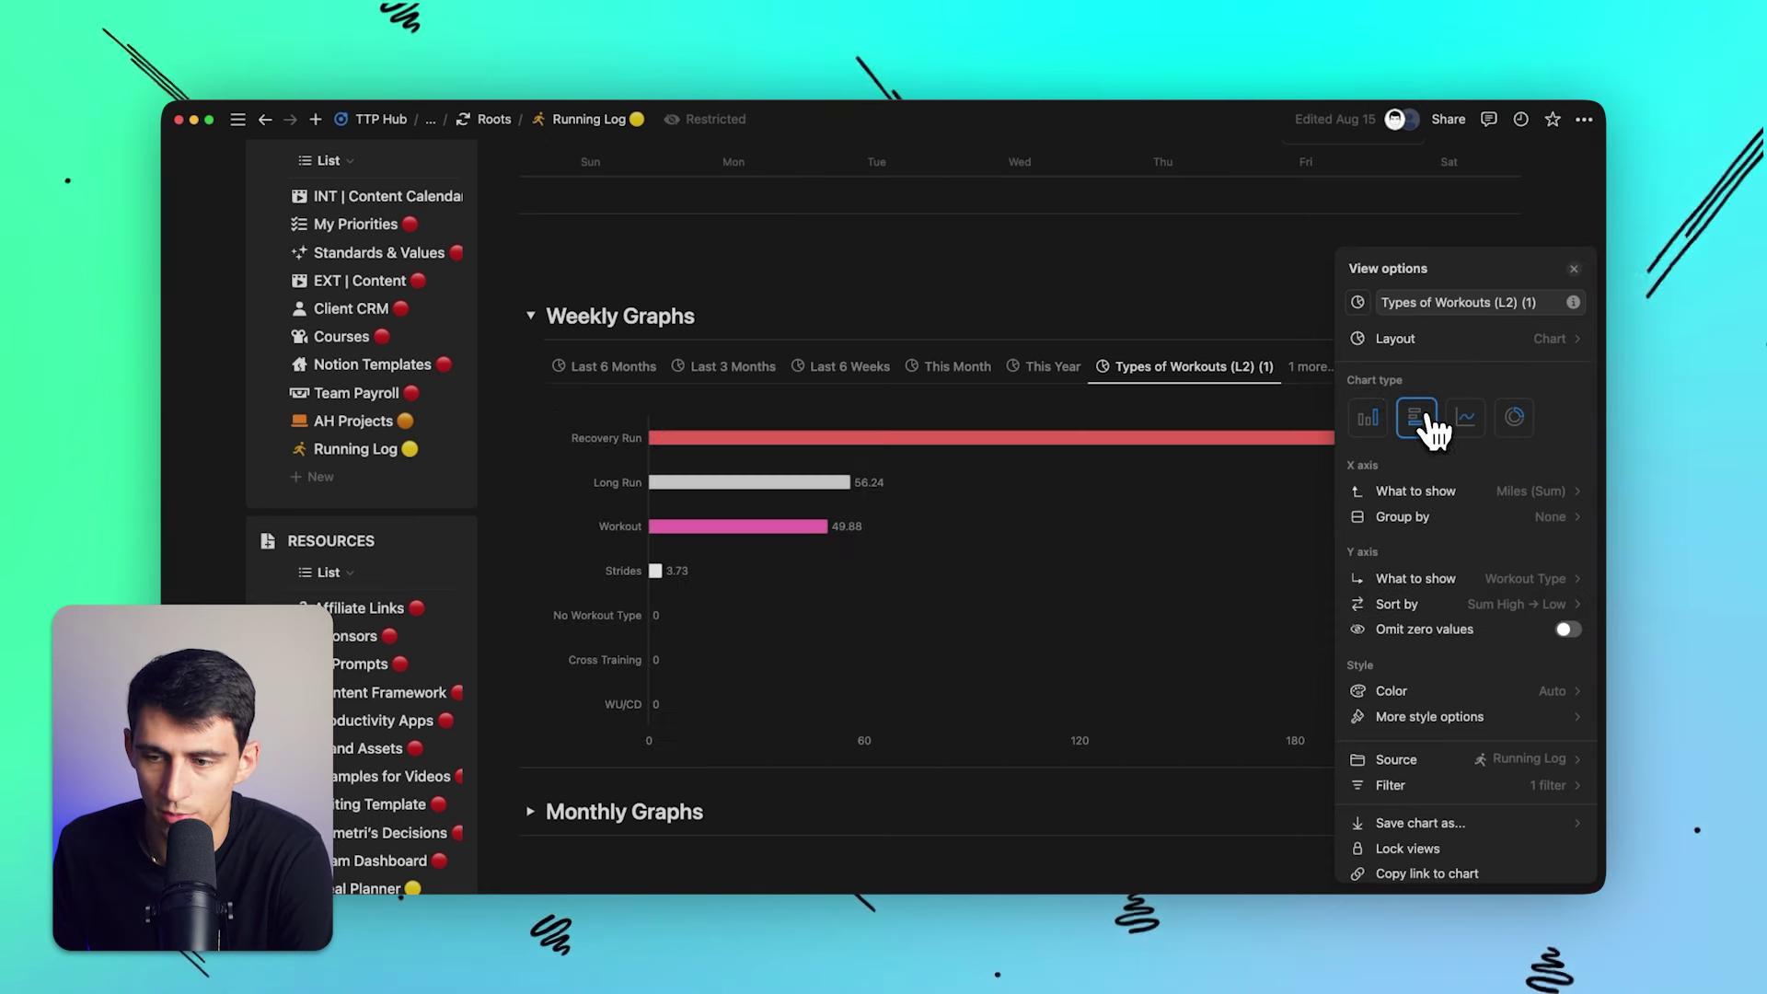
pyautogui.click(1371, 419)
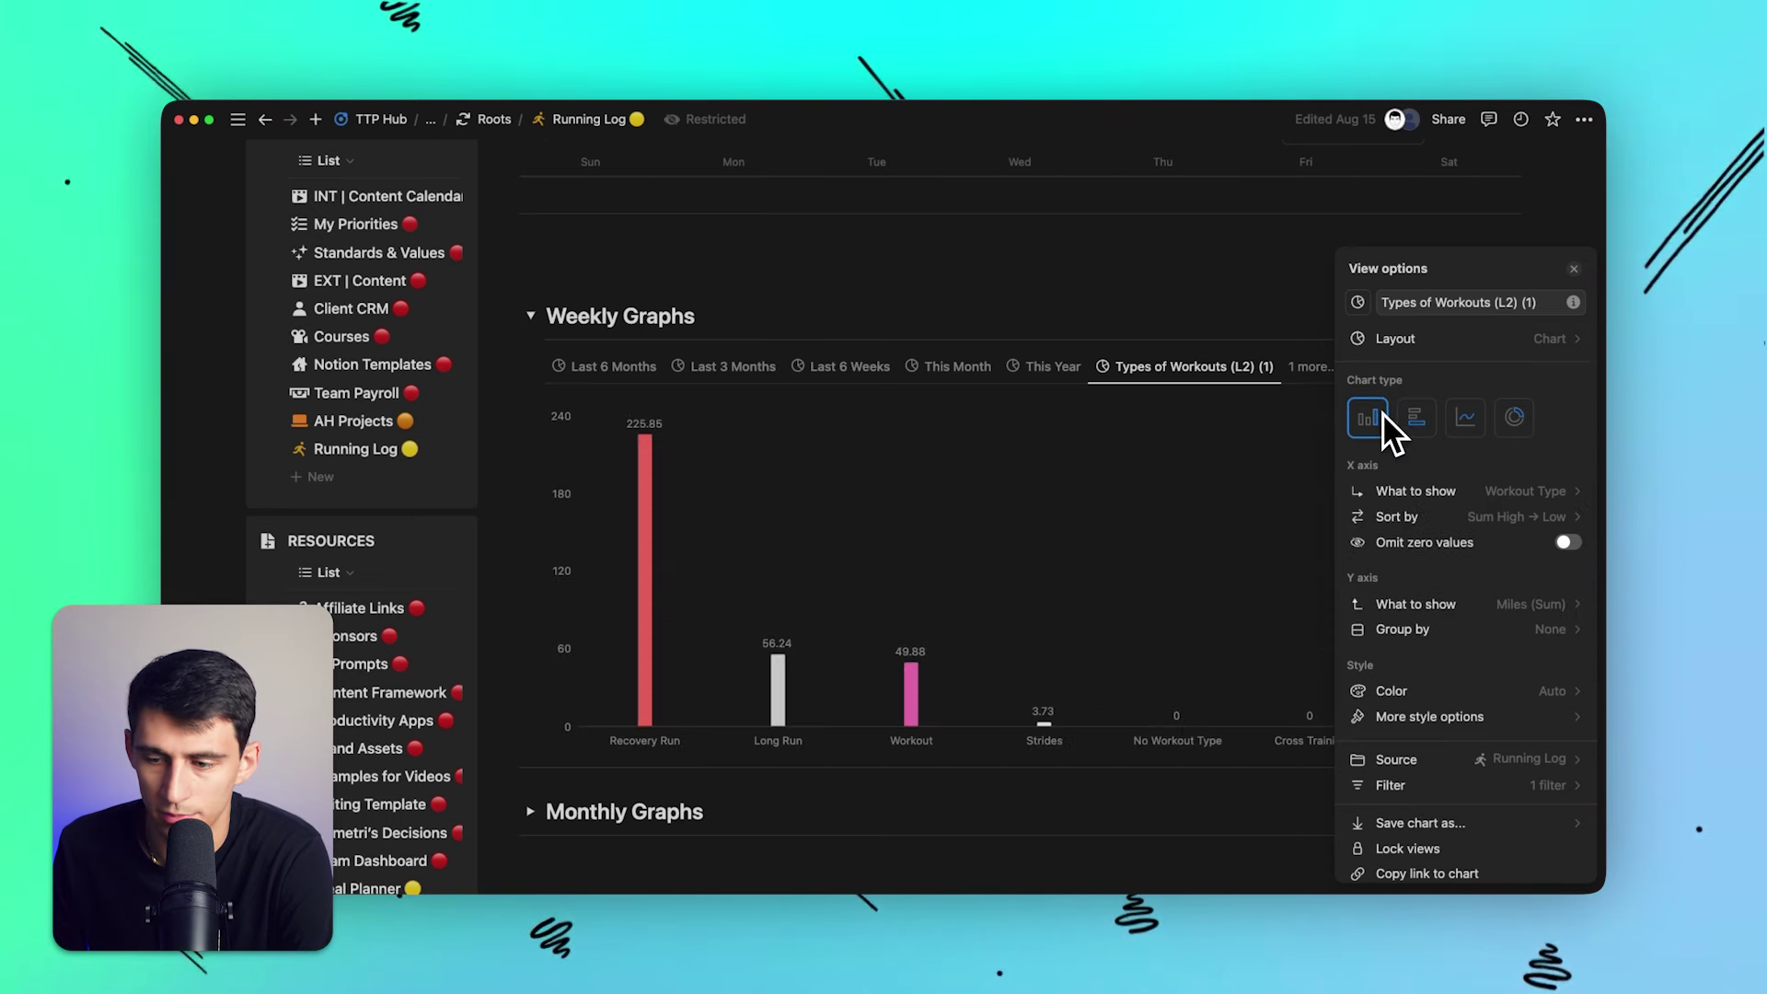
# Look through the grouping, zero-value and colour palette options without changing them.
pyautogui.click(1458, 629)
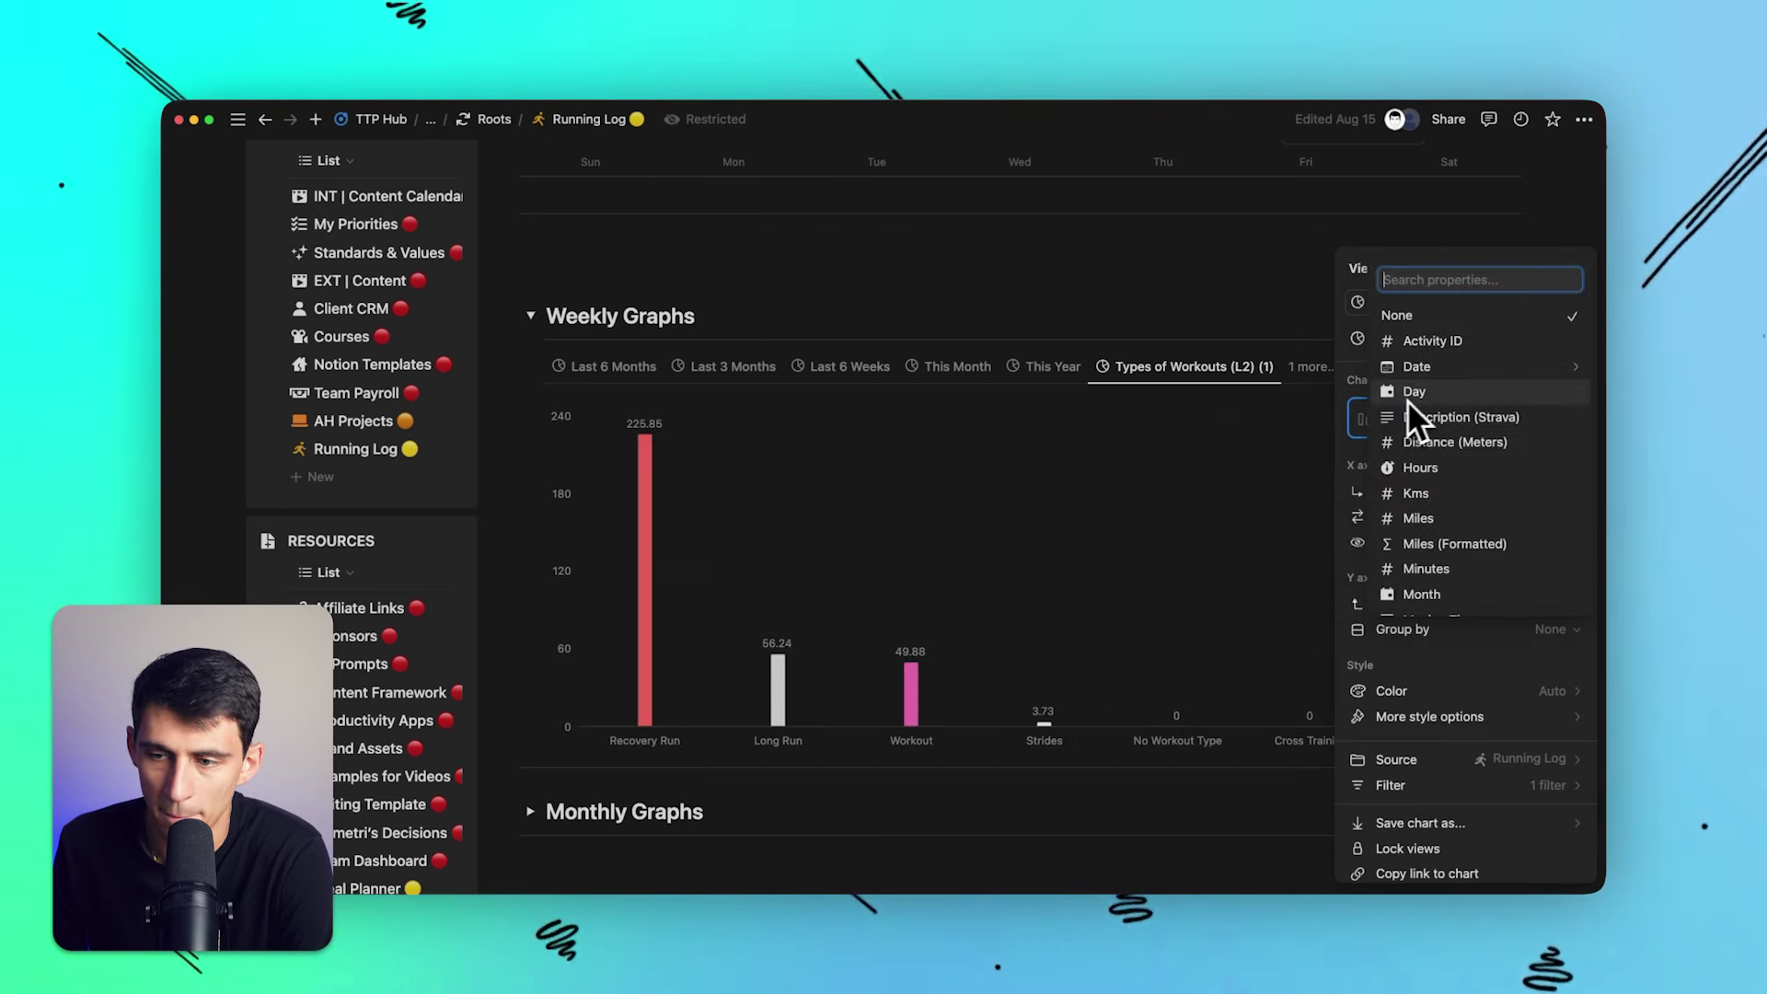
pyautogui.click(1183, 547)
pyautogui.click(1446, 548)
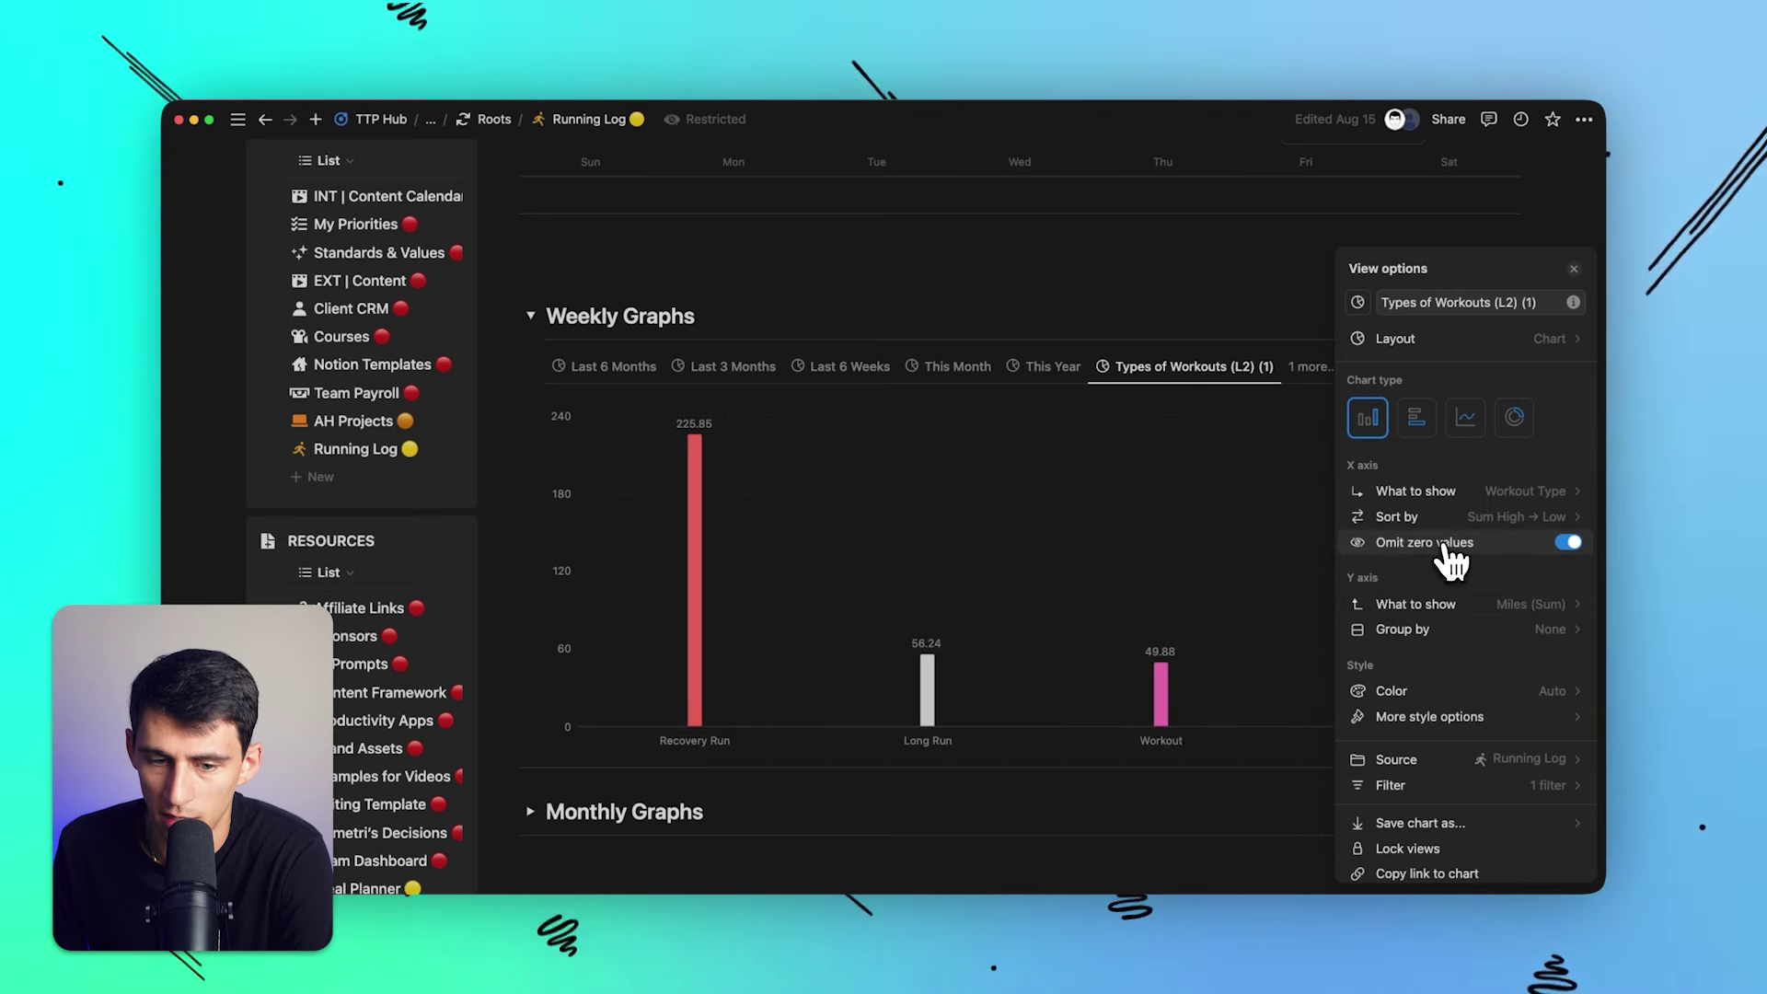
pyautogui.click(1450, 550)
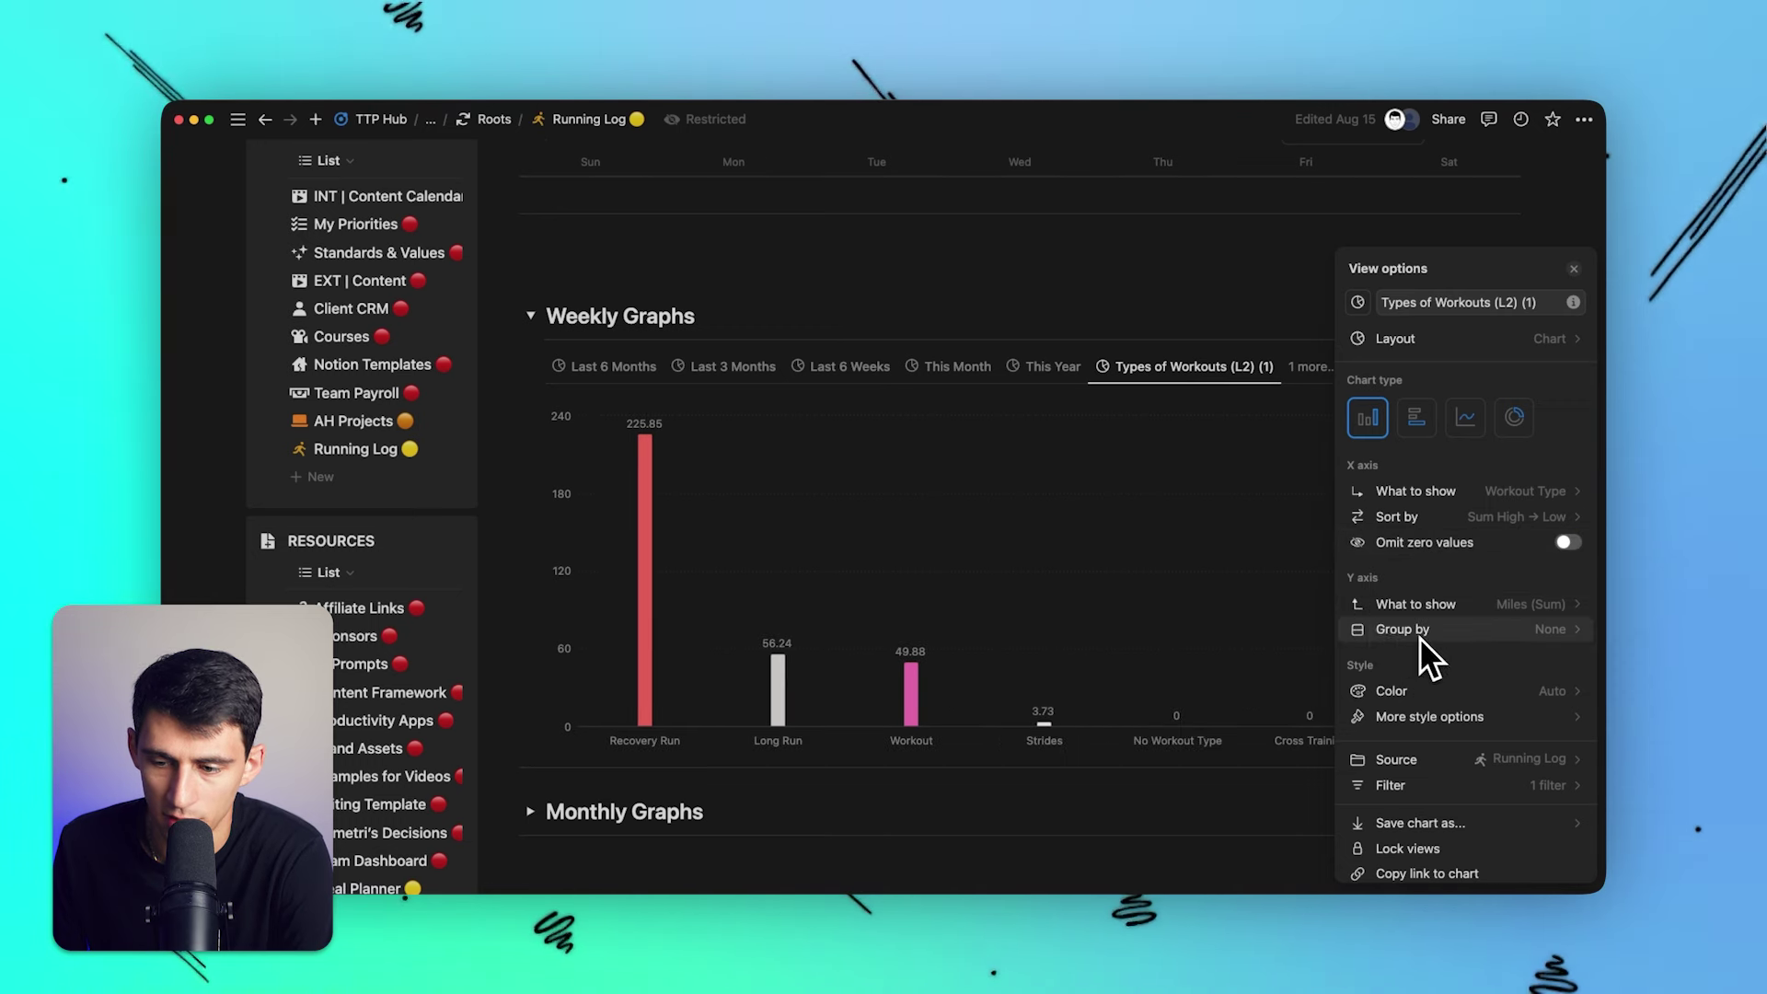
pyautogui.click(1465, 716)
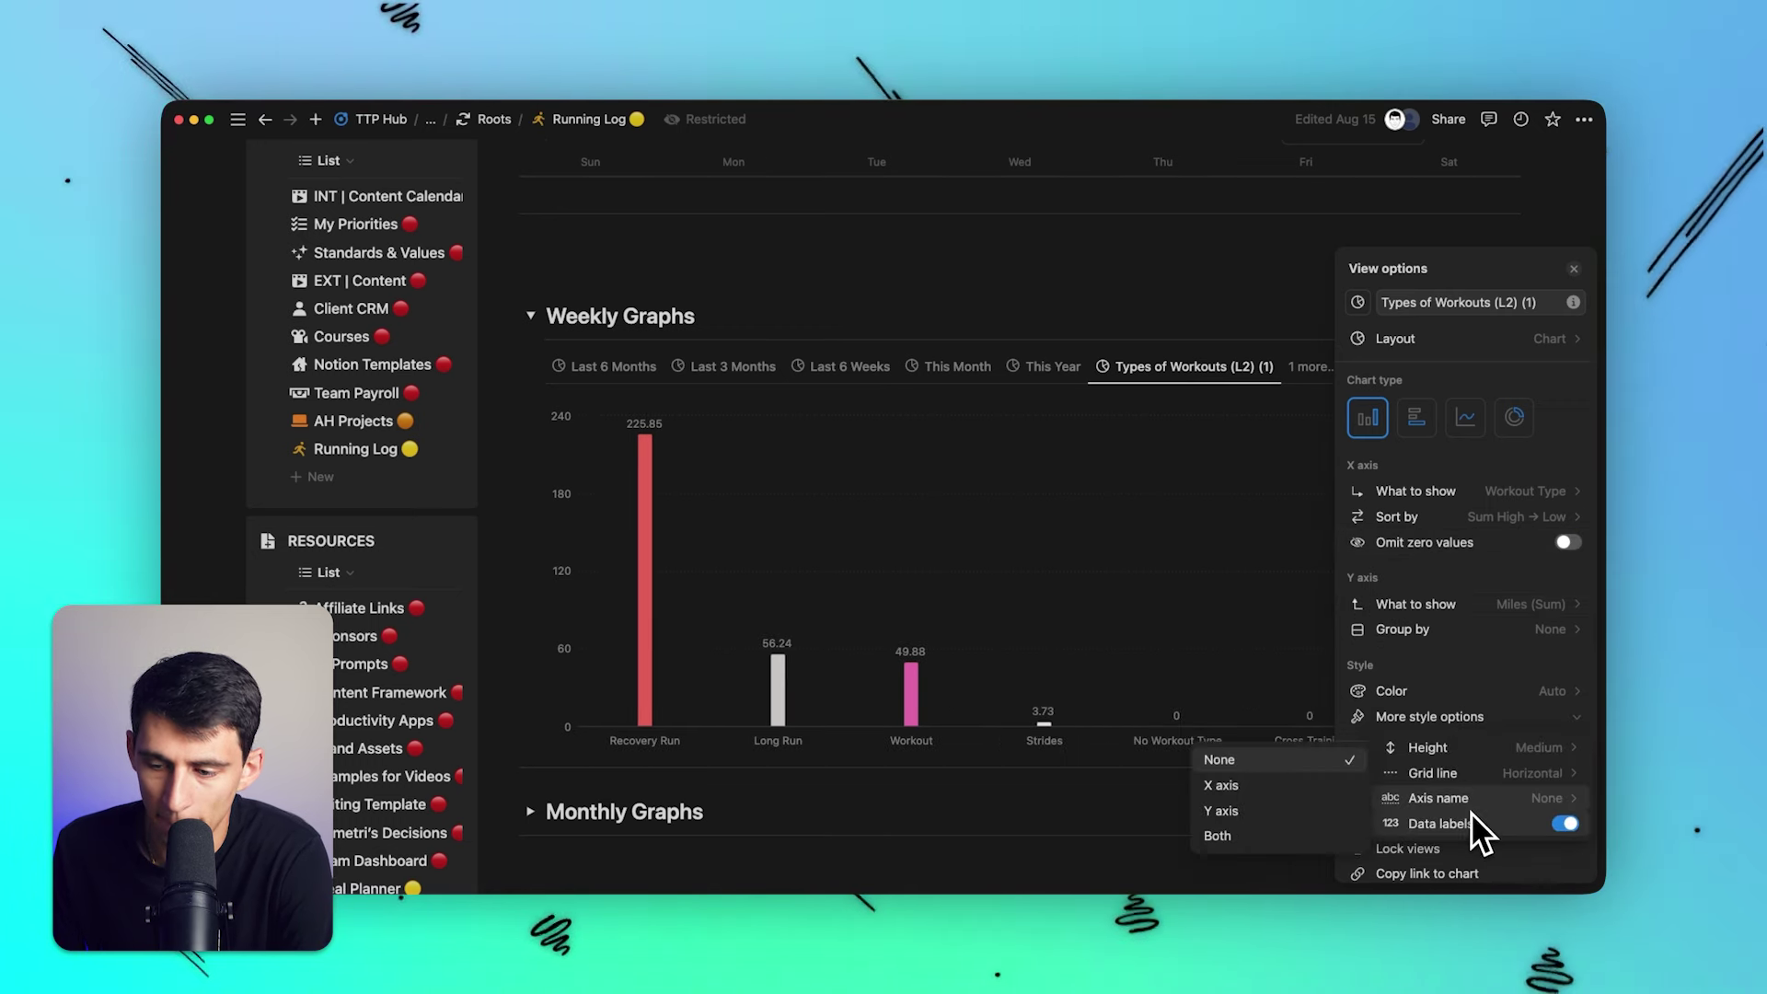
pyautogui.moveTo(1479, 750)
pyautogui.click(1444, 685)
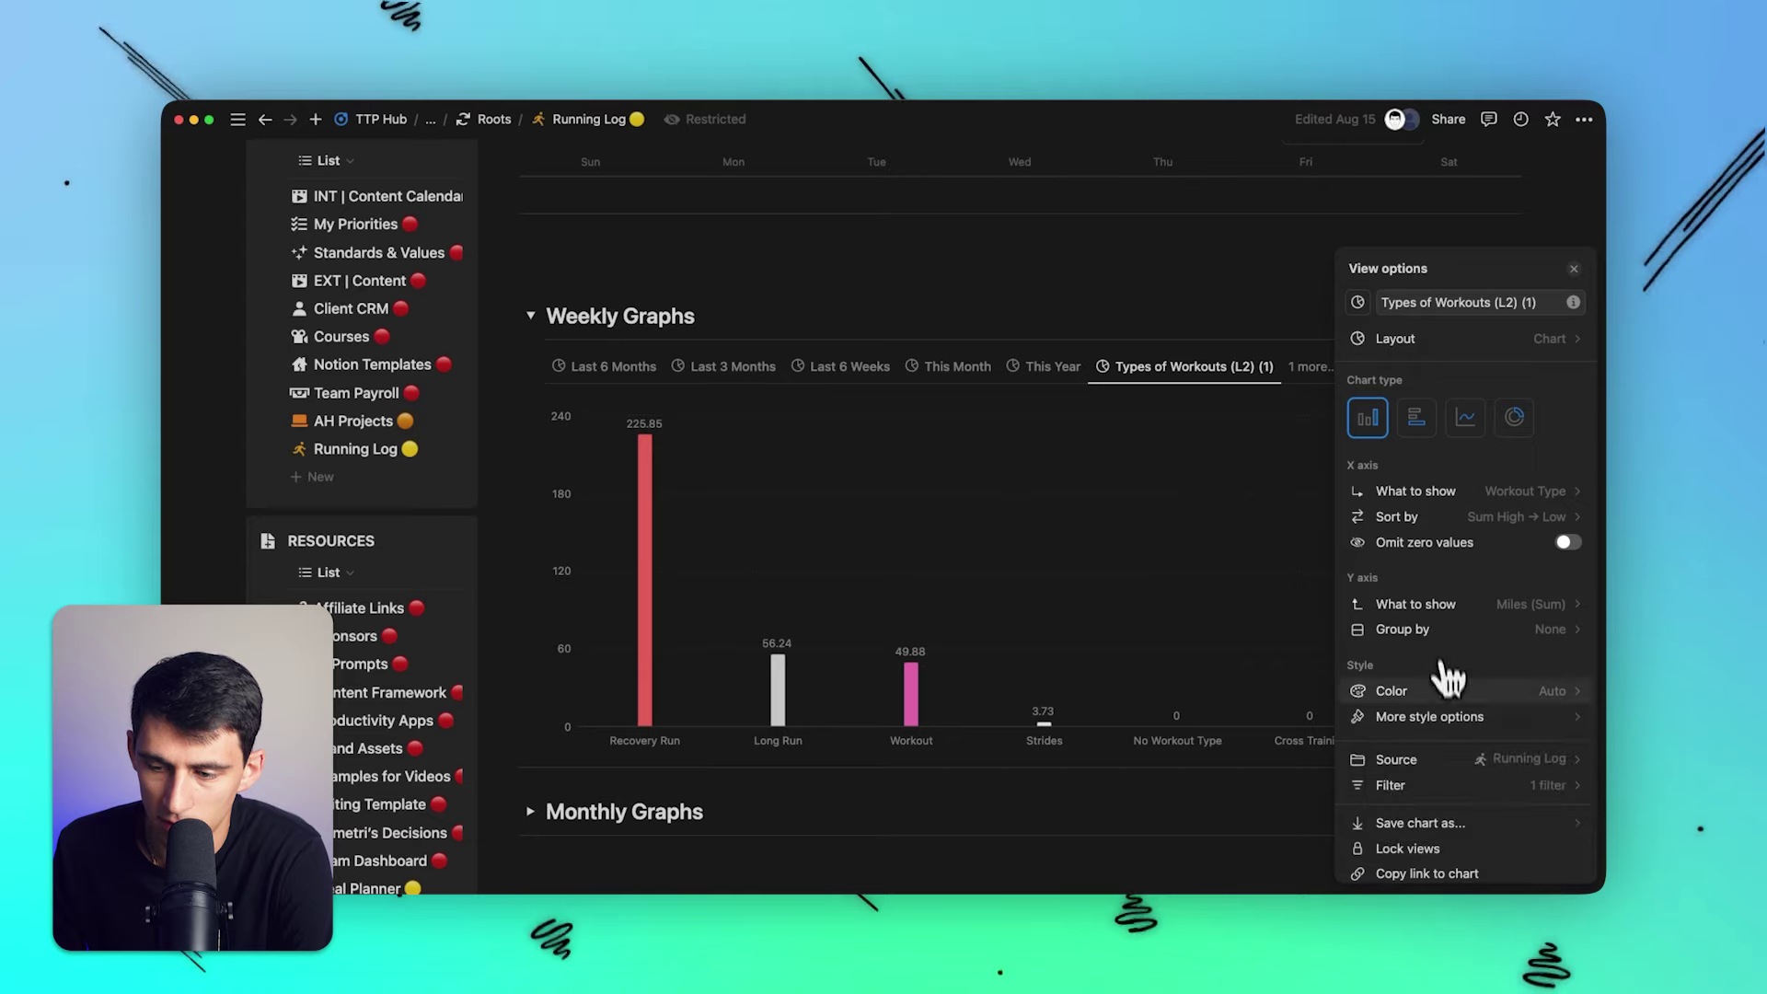
pyautogui.click(1452, 715)
pyautogui.click(1252, 546)
# On the Types of Workouts (L2) donut, try the Red, Colorless and Blue palettes.
pyautogui.click(1306, 367)
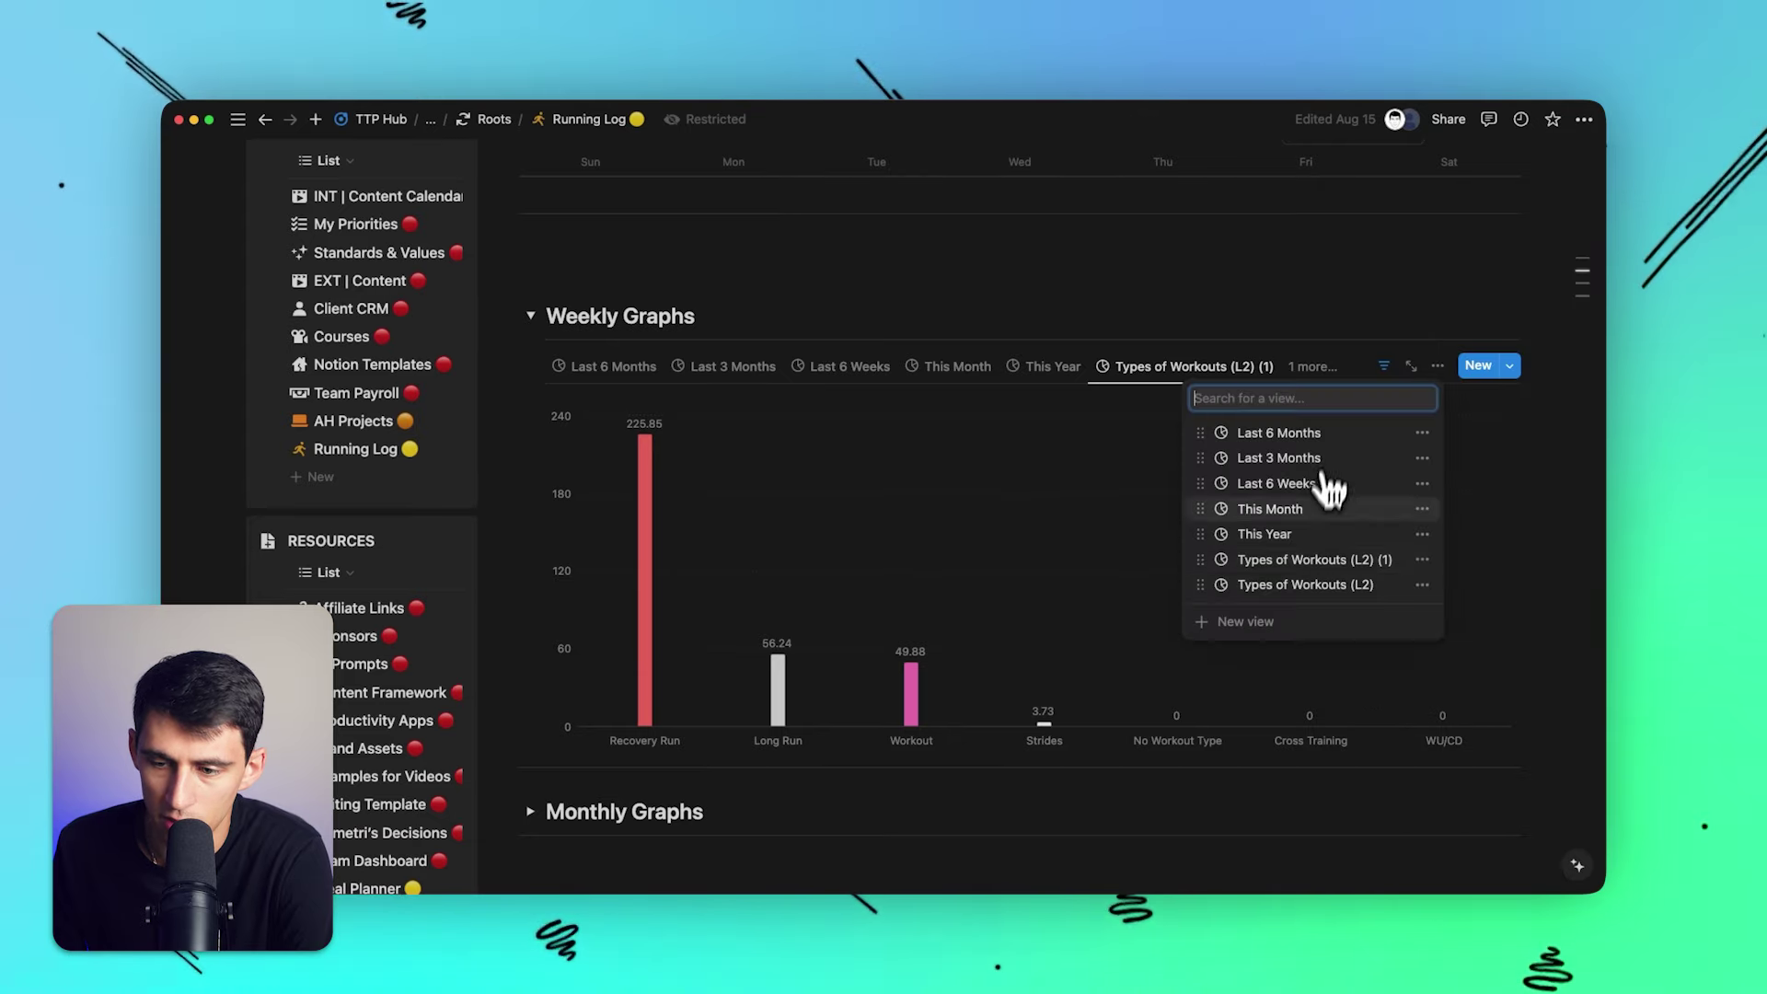
pyautogui.click(1299, 586)
pyautogui.click(1437, 365)
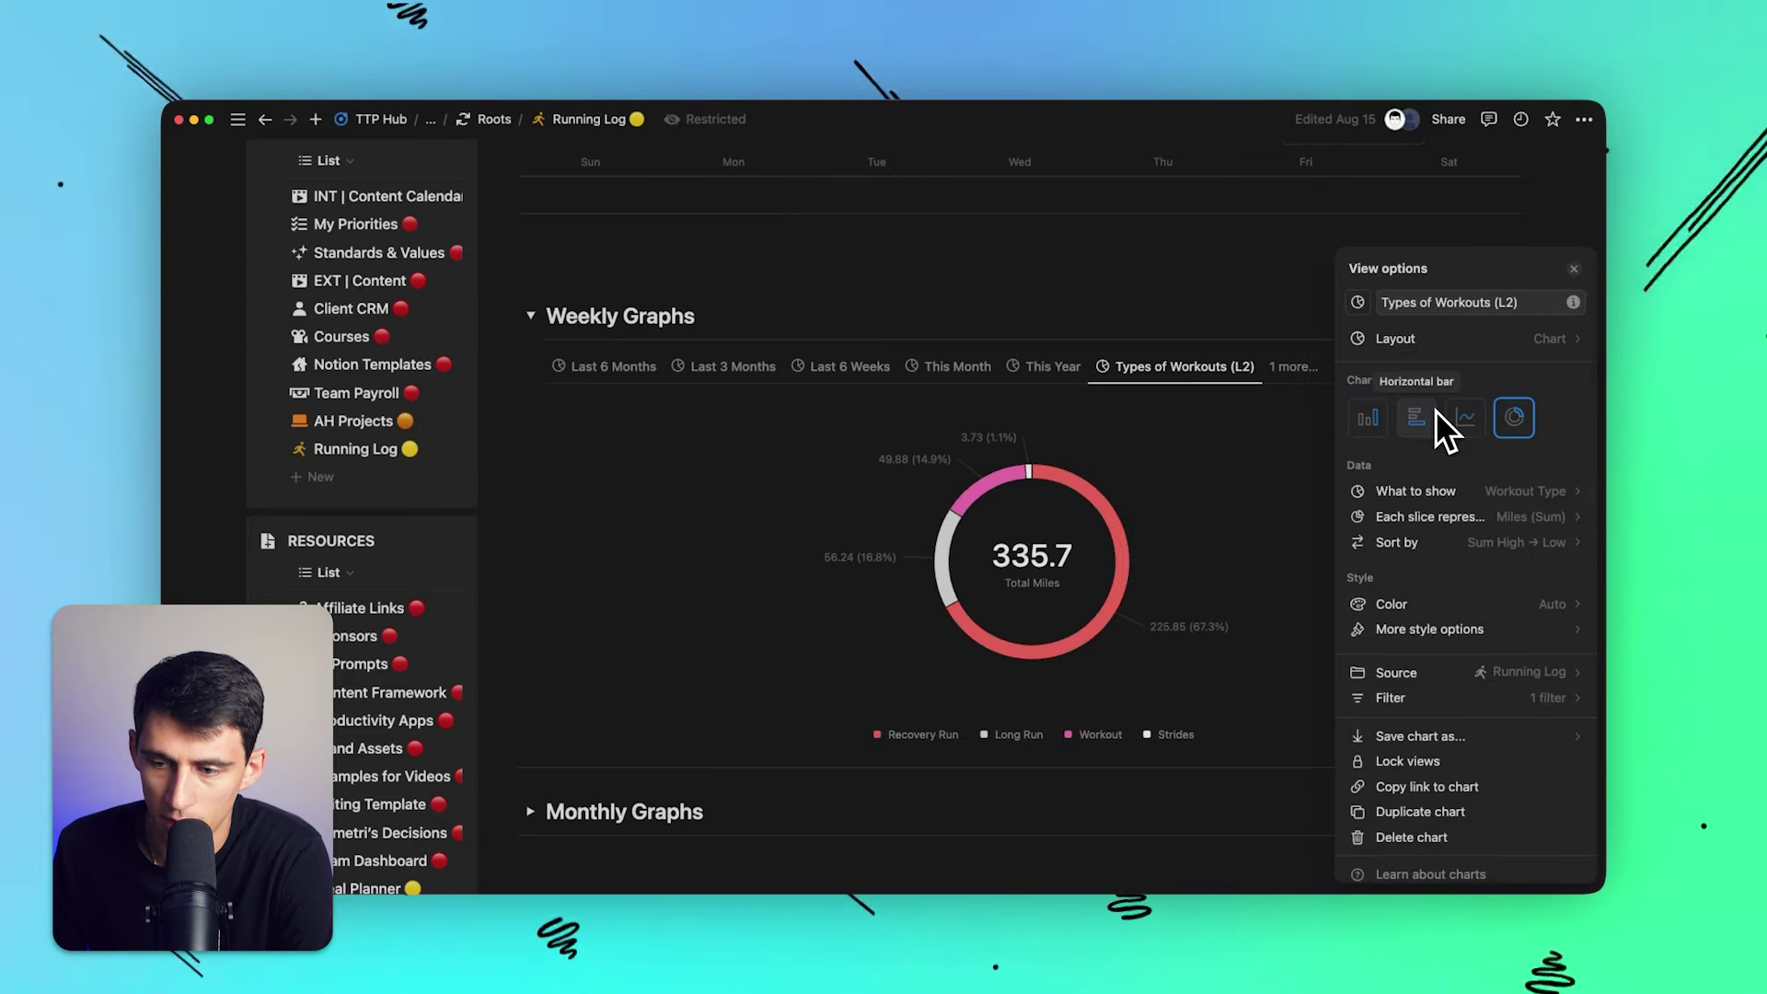
pyautogui.click(1410, 606)
pyautogui.click(1354, 588)
pyautogui.click(1345, 648)
pyautogui.click(1366, 315)
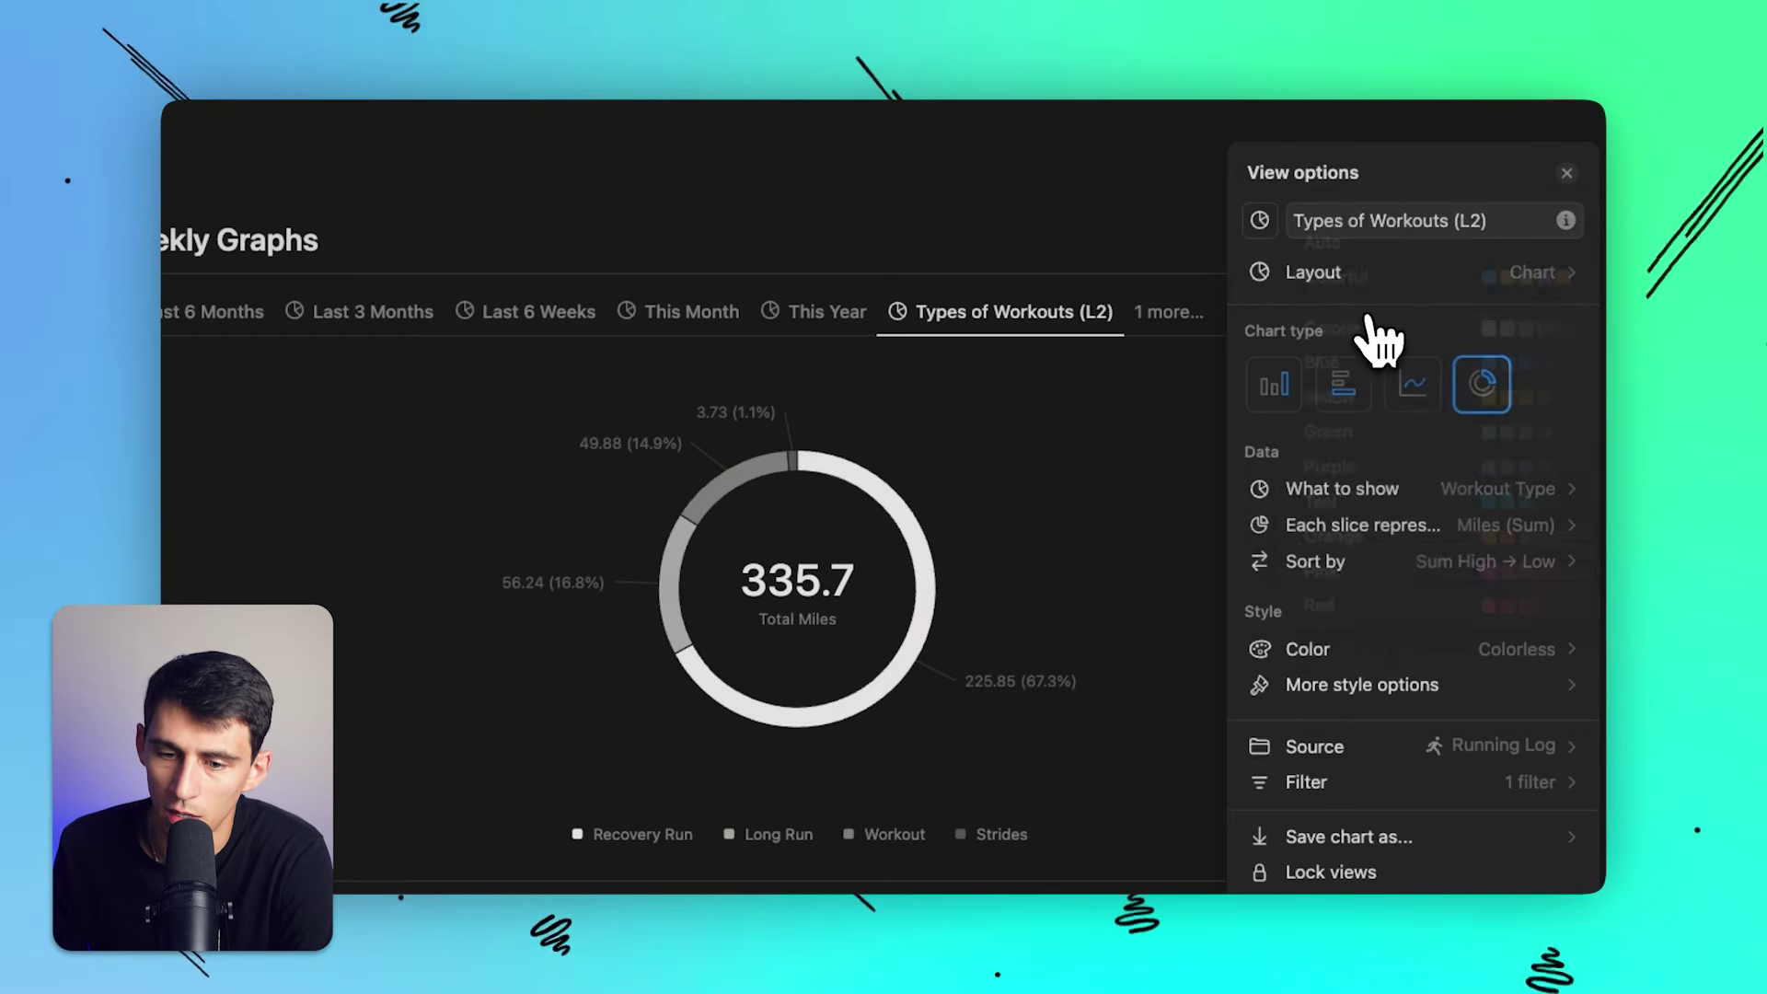
pyautogui.click(1401, 646)
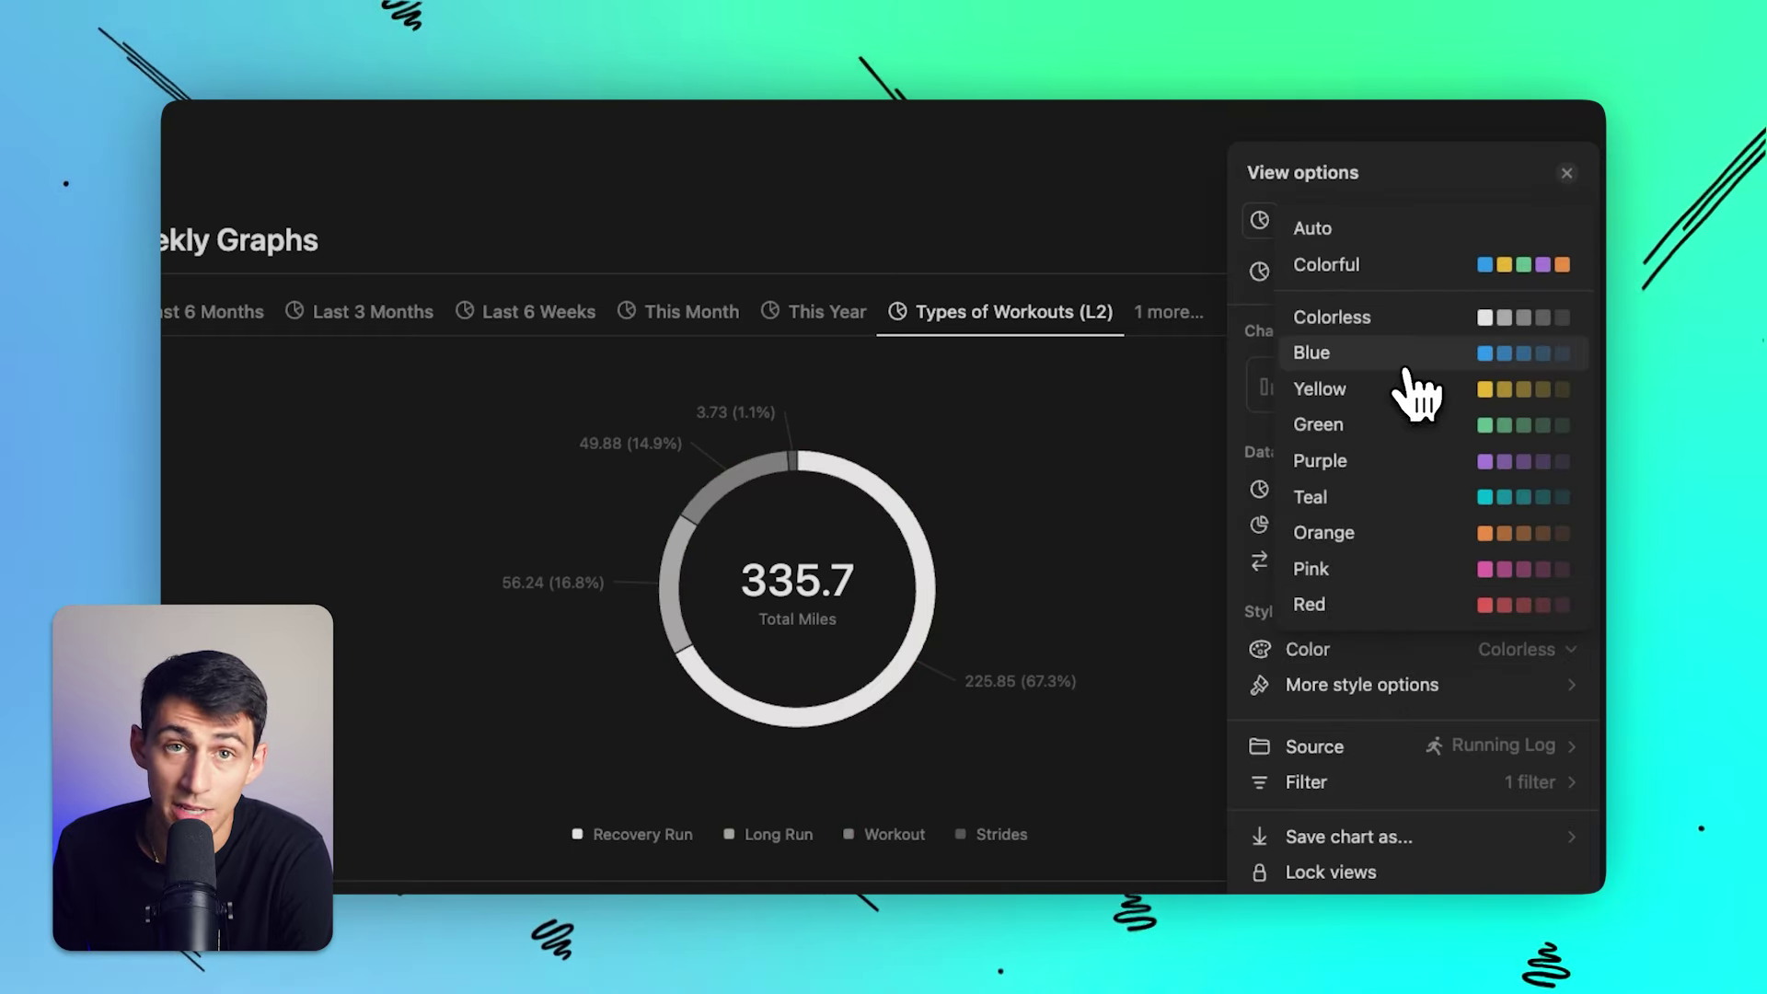
pyautogui.click(1408, 359)
# Compare the Colorful and Auto palettes on the donut, then close its settings.
pyautogui.click(1385, 649)
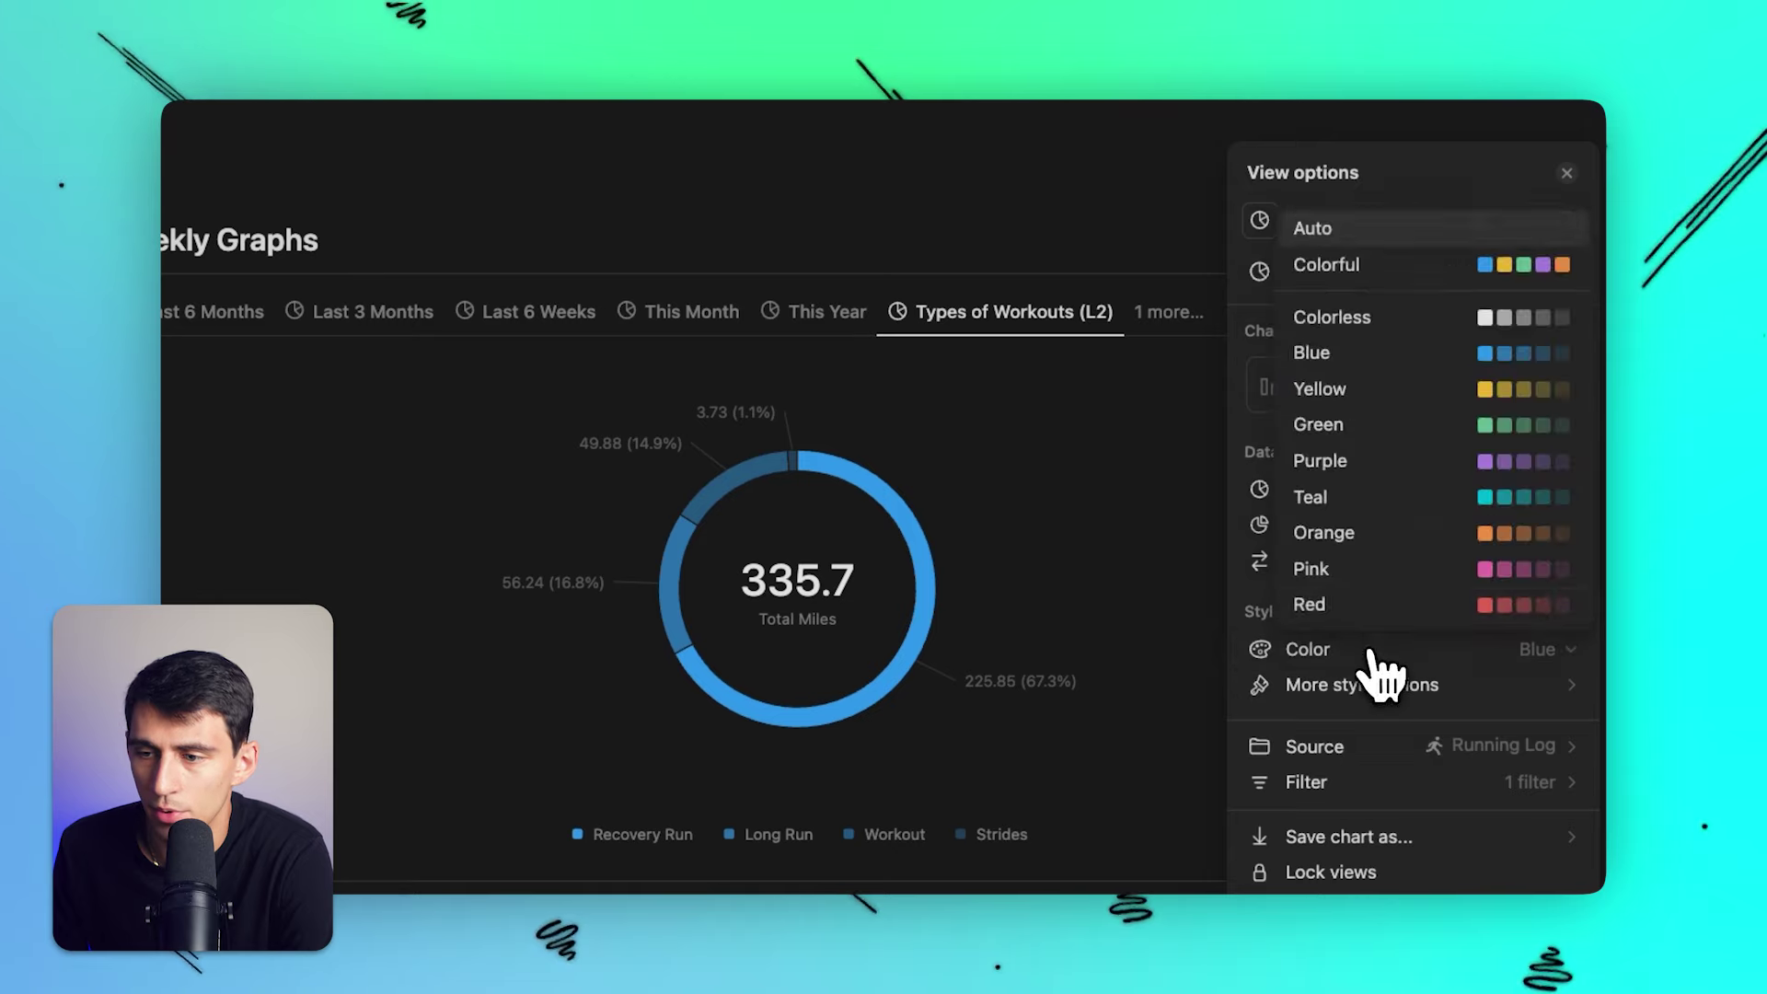
pyautogui.click(1426, 267)
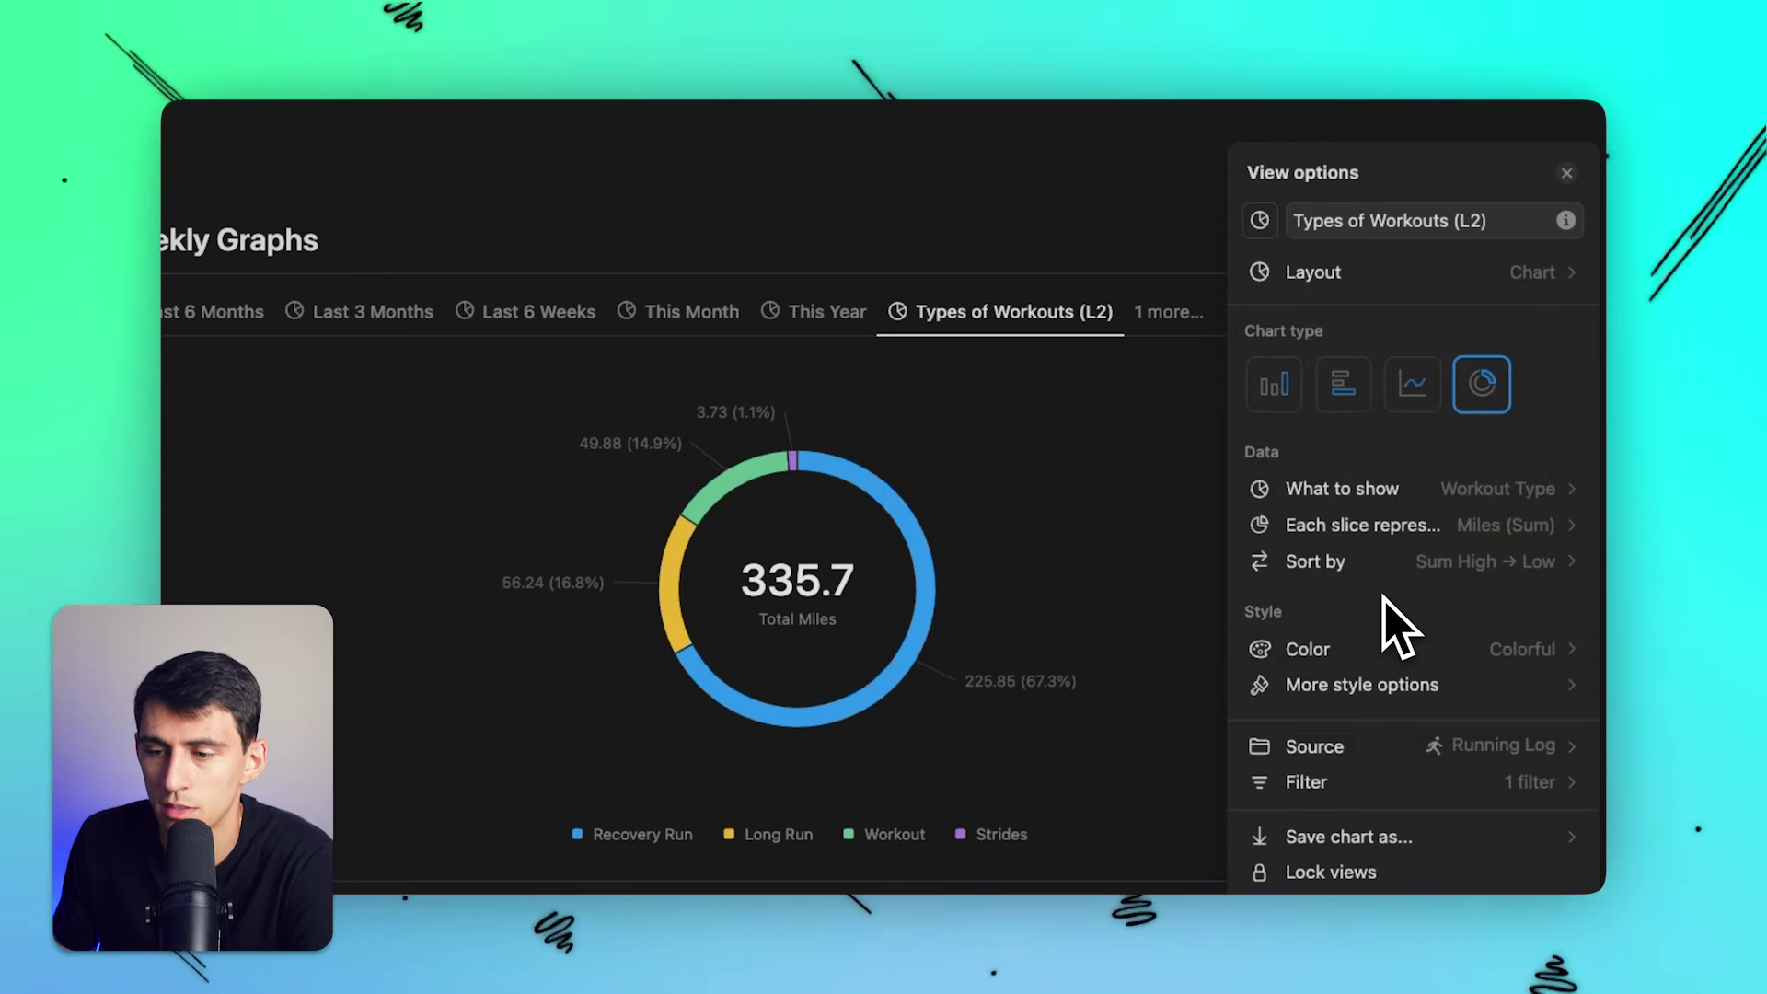
pyautogui.click(1407, 647)
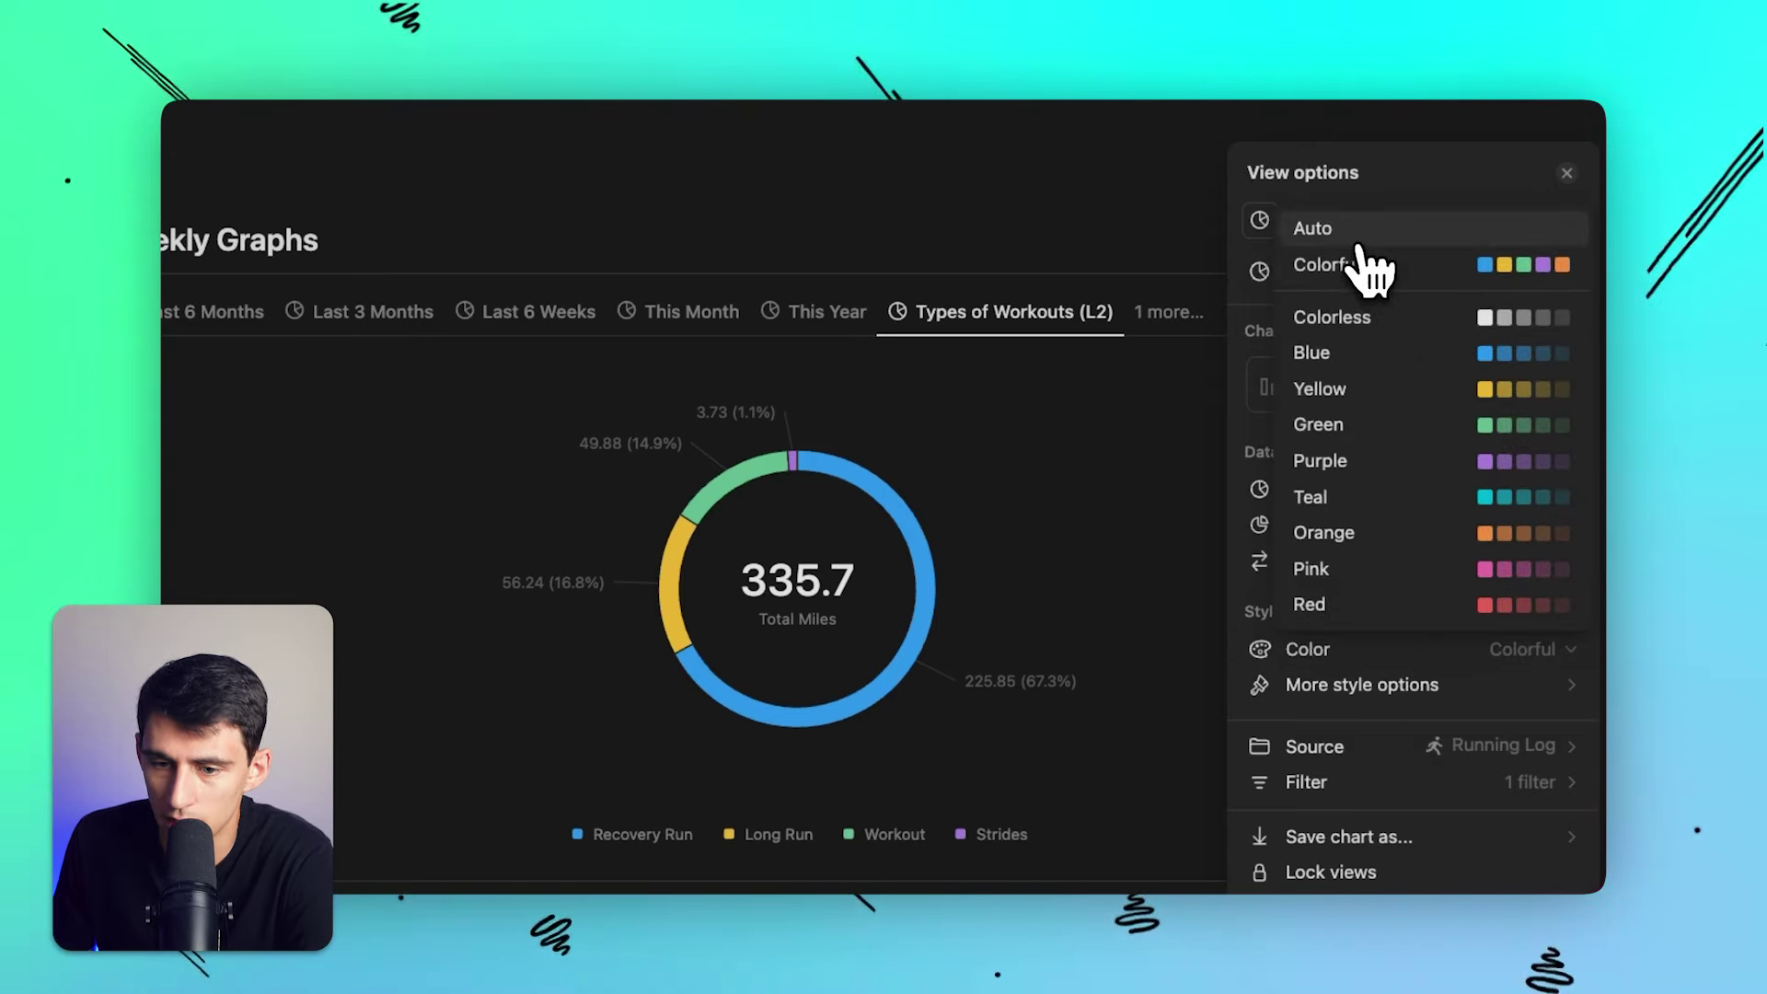
pyautogui.click(1358, 241)
pyautogui.click(1385, 646)
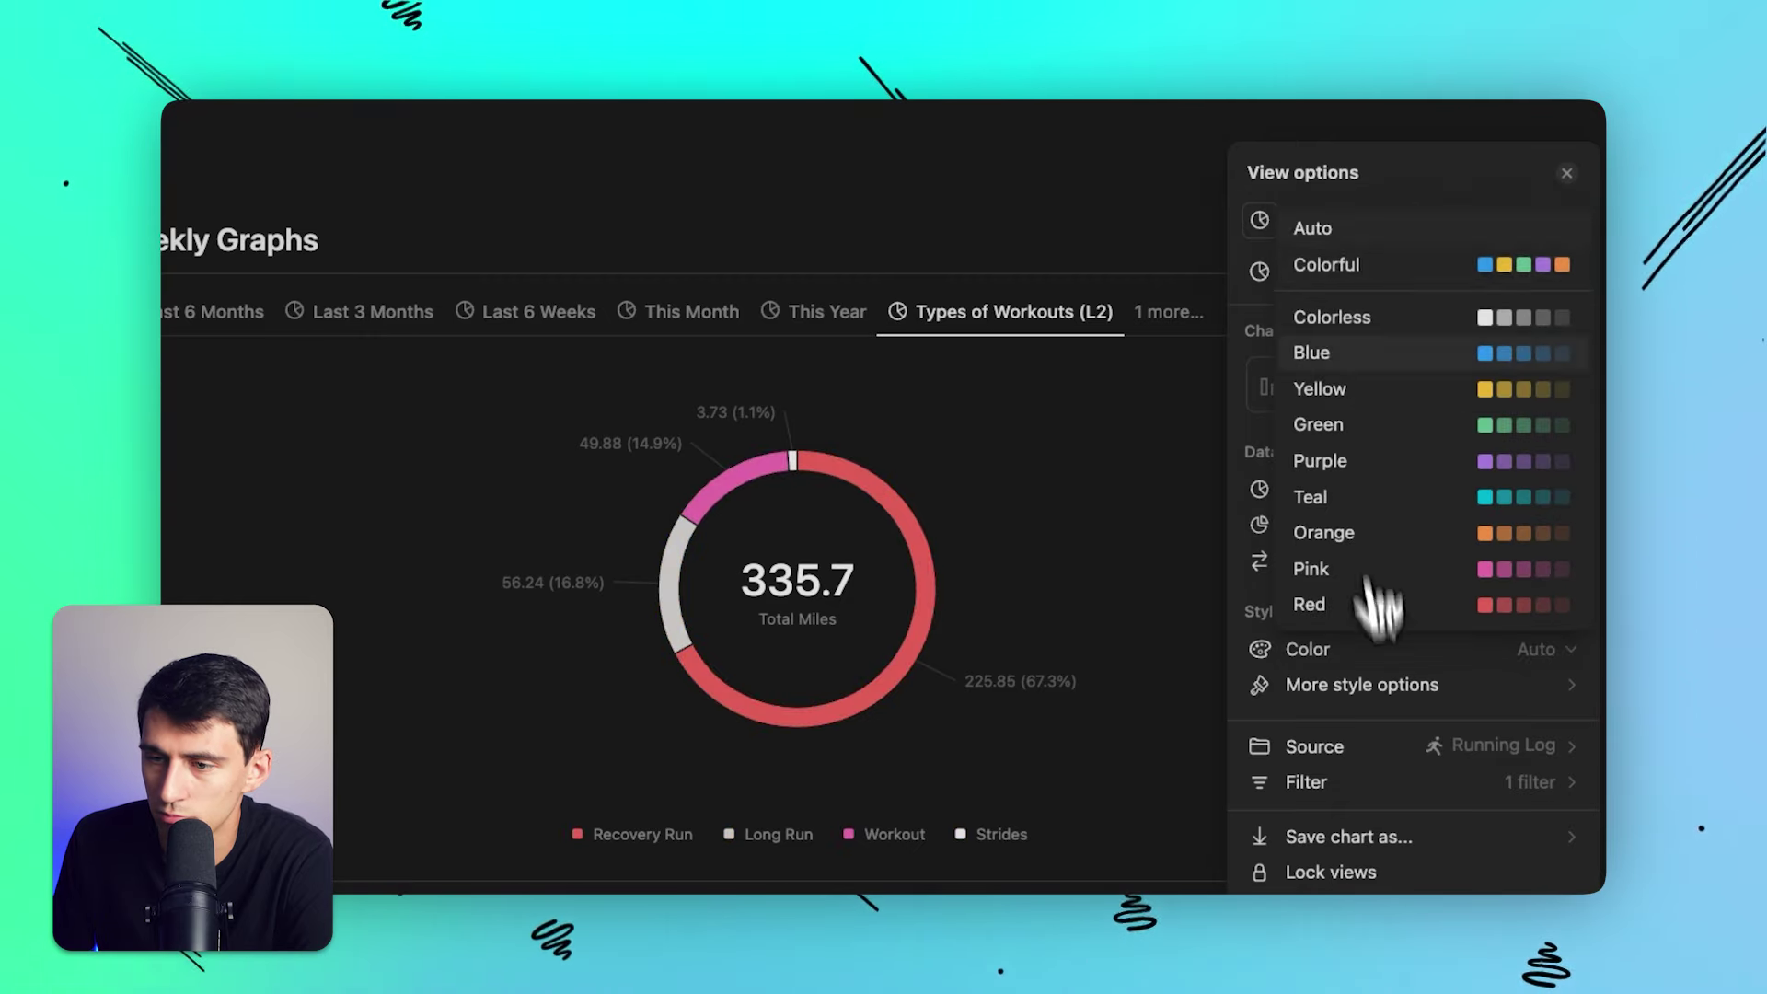
pyautogui.click(1332, 231)
pyautogui.click(1357, 646)
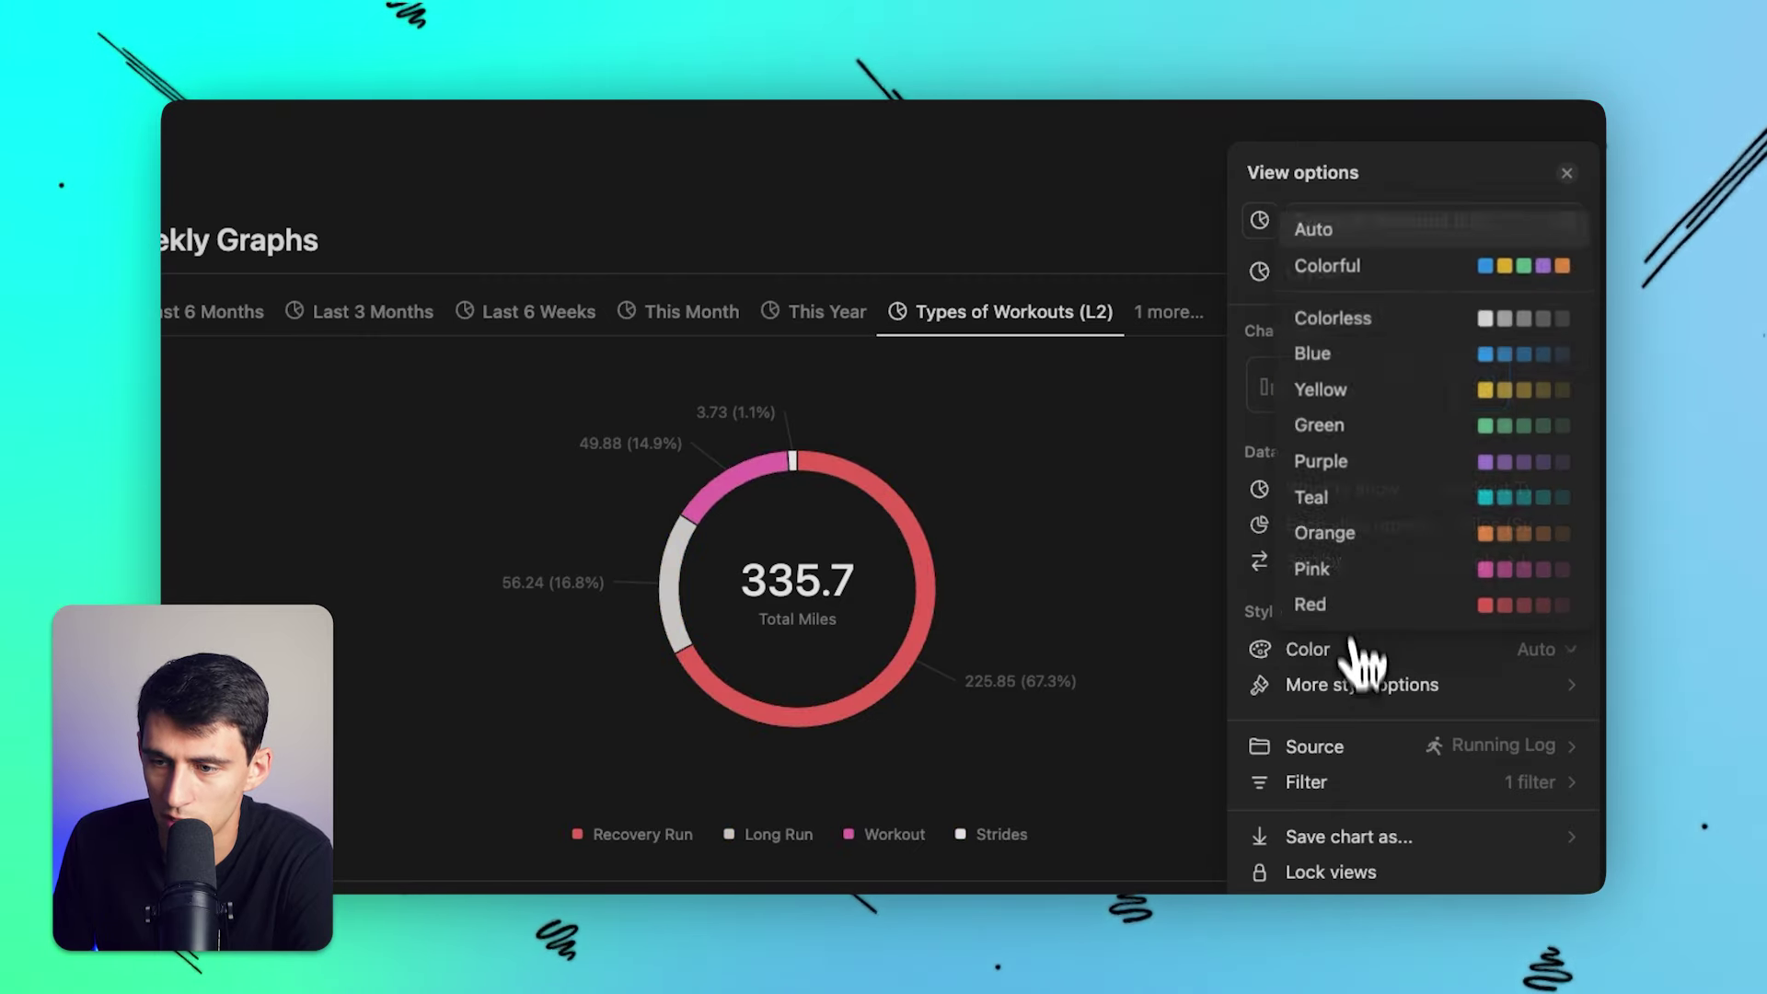
pyautogui.click(1358, 267)
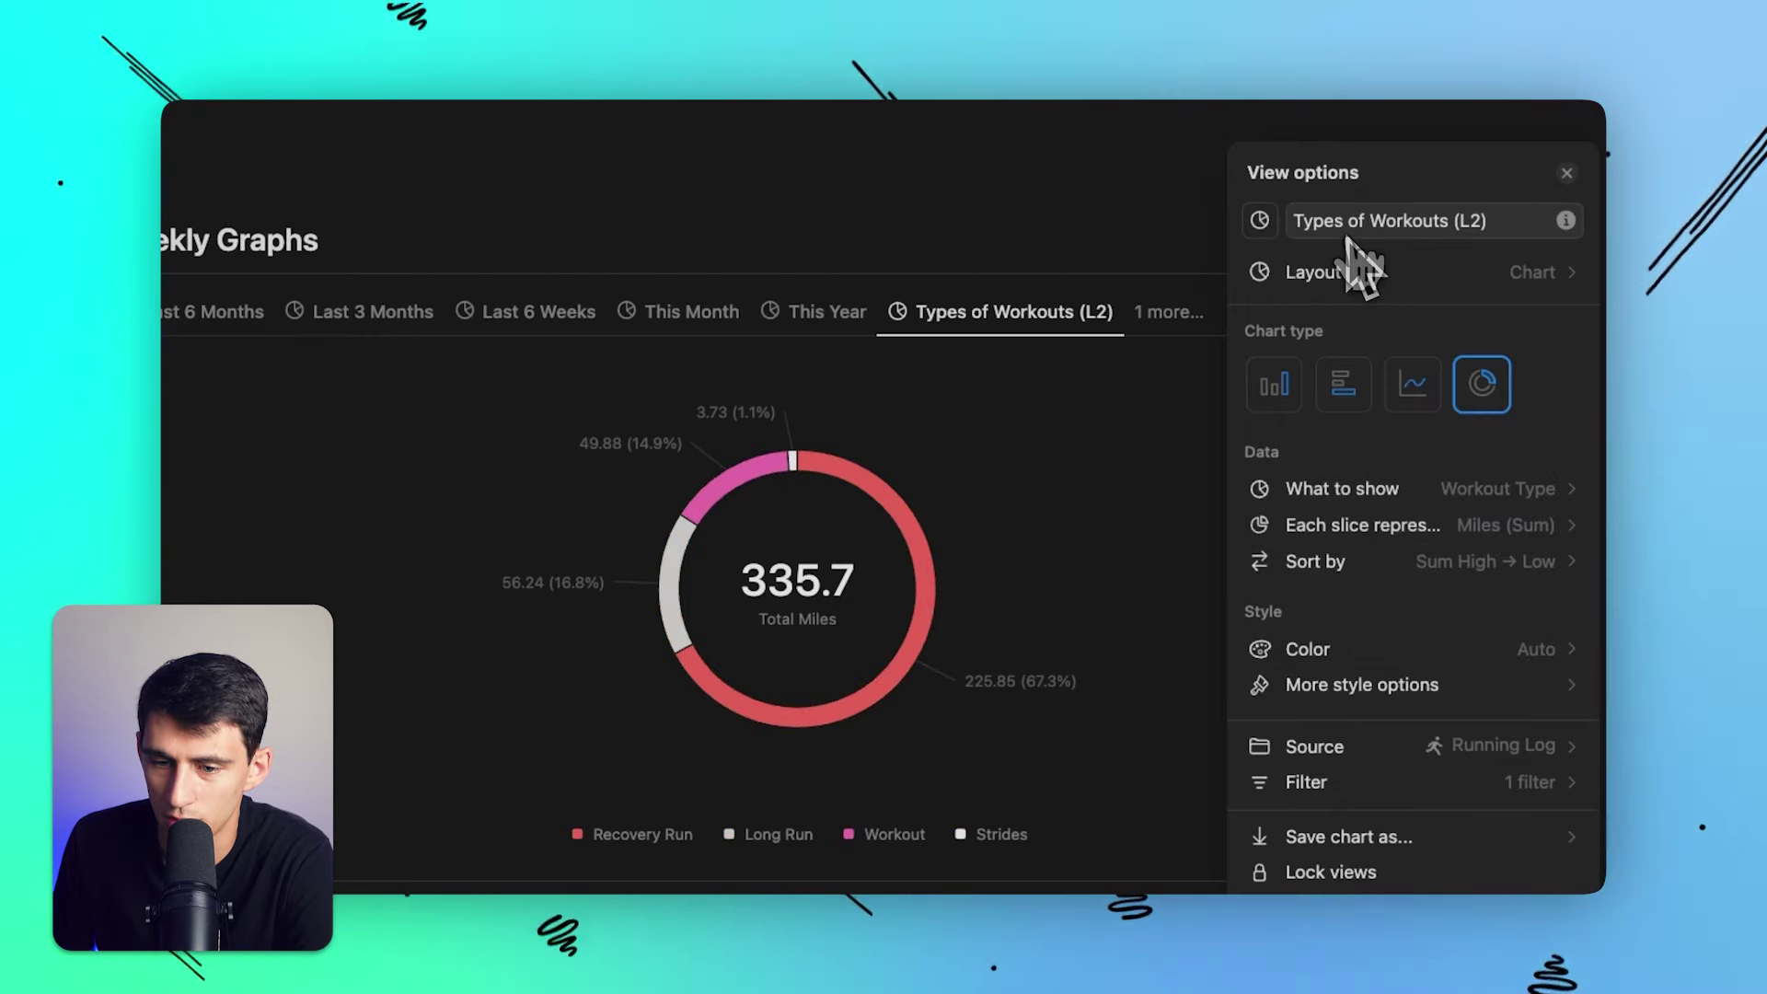
pyautogui.click(1467, 647)
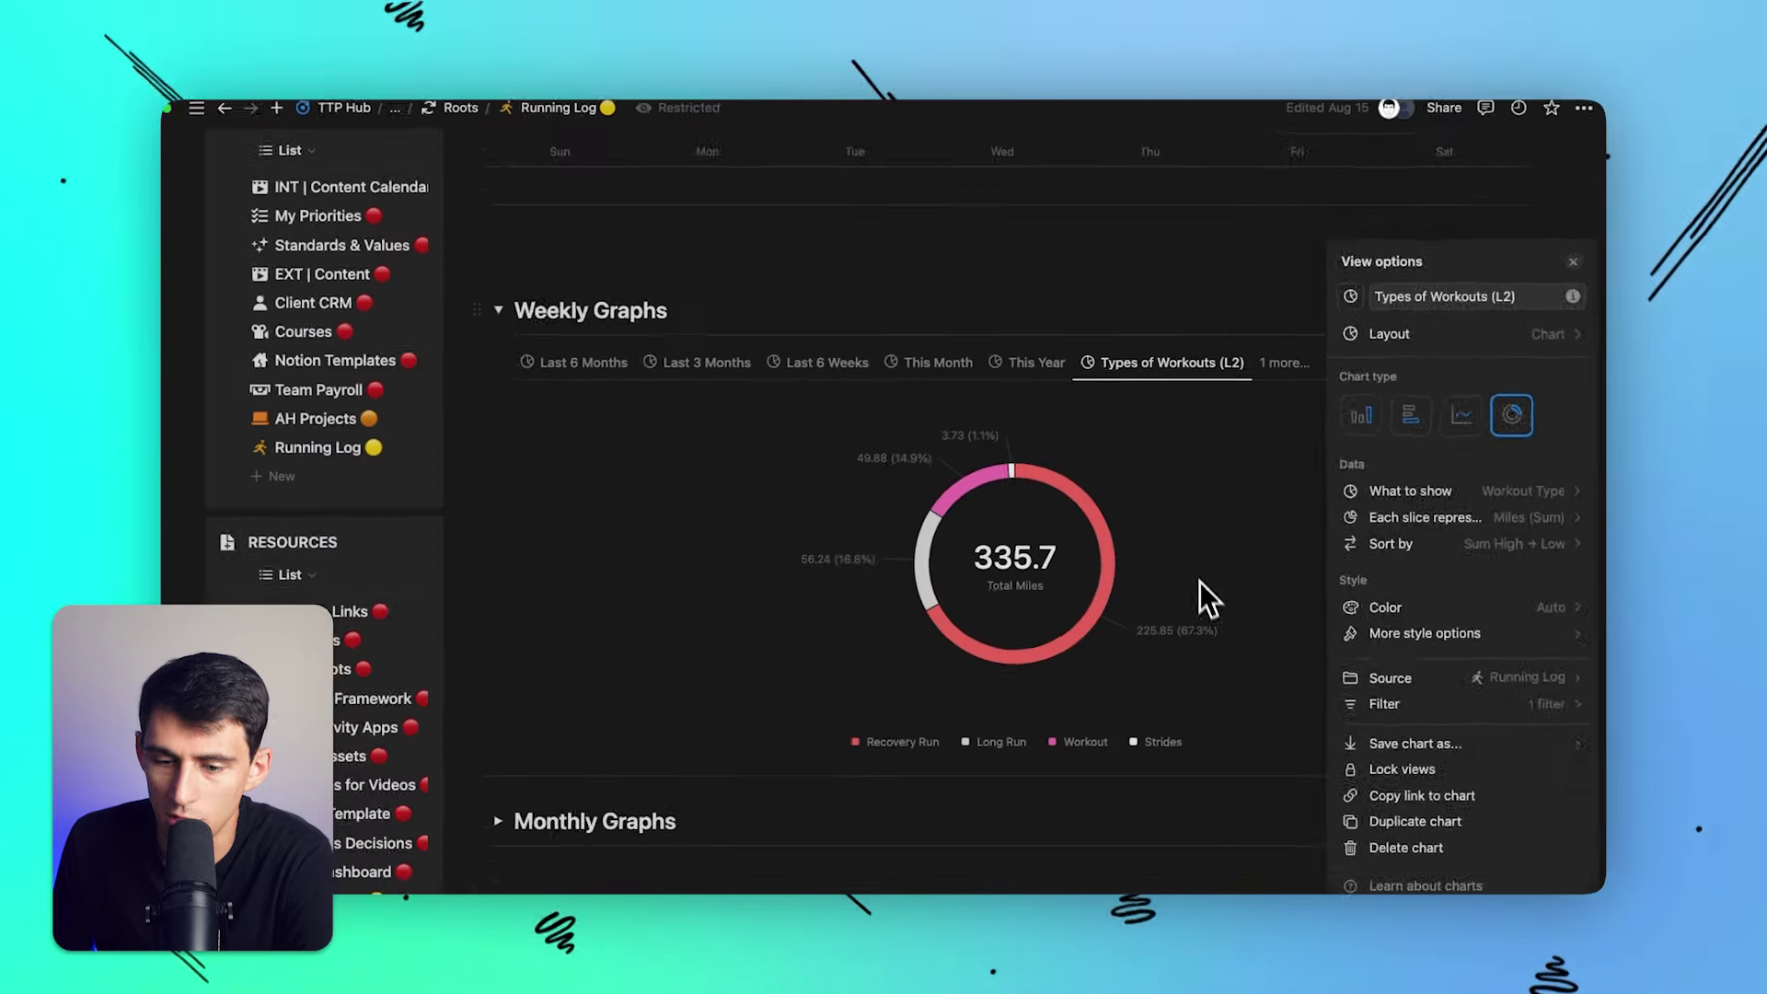
pyautogui.click(1194, 614)
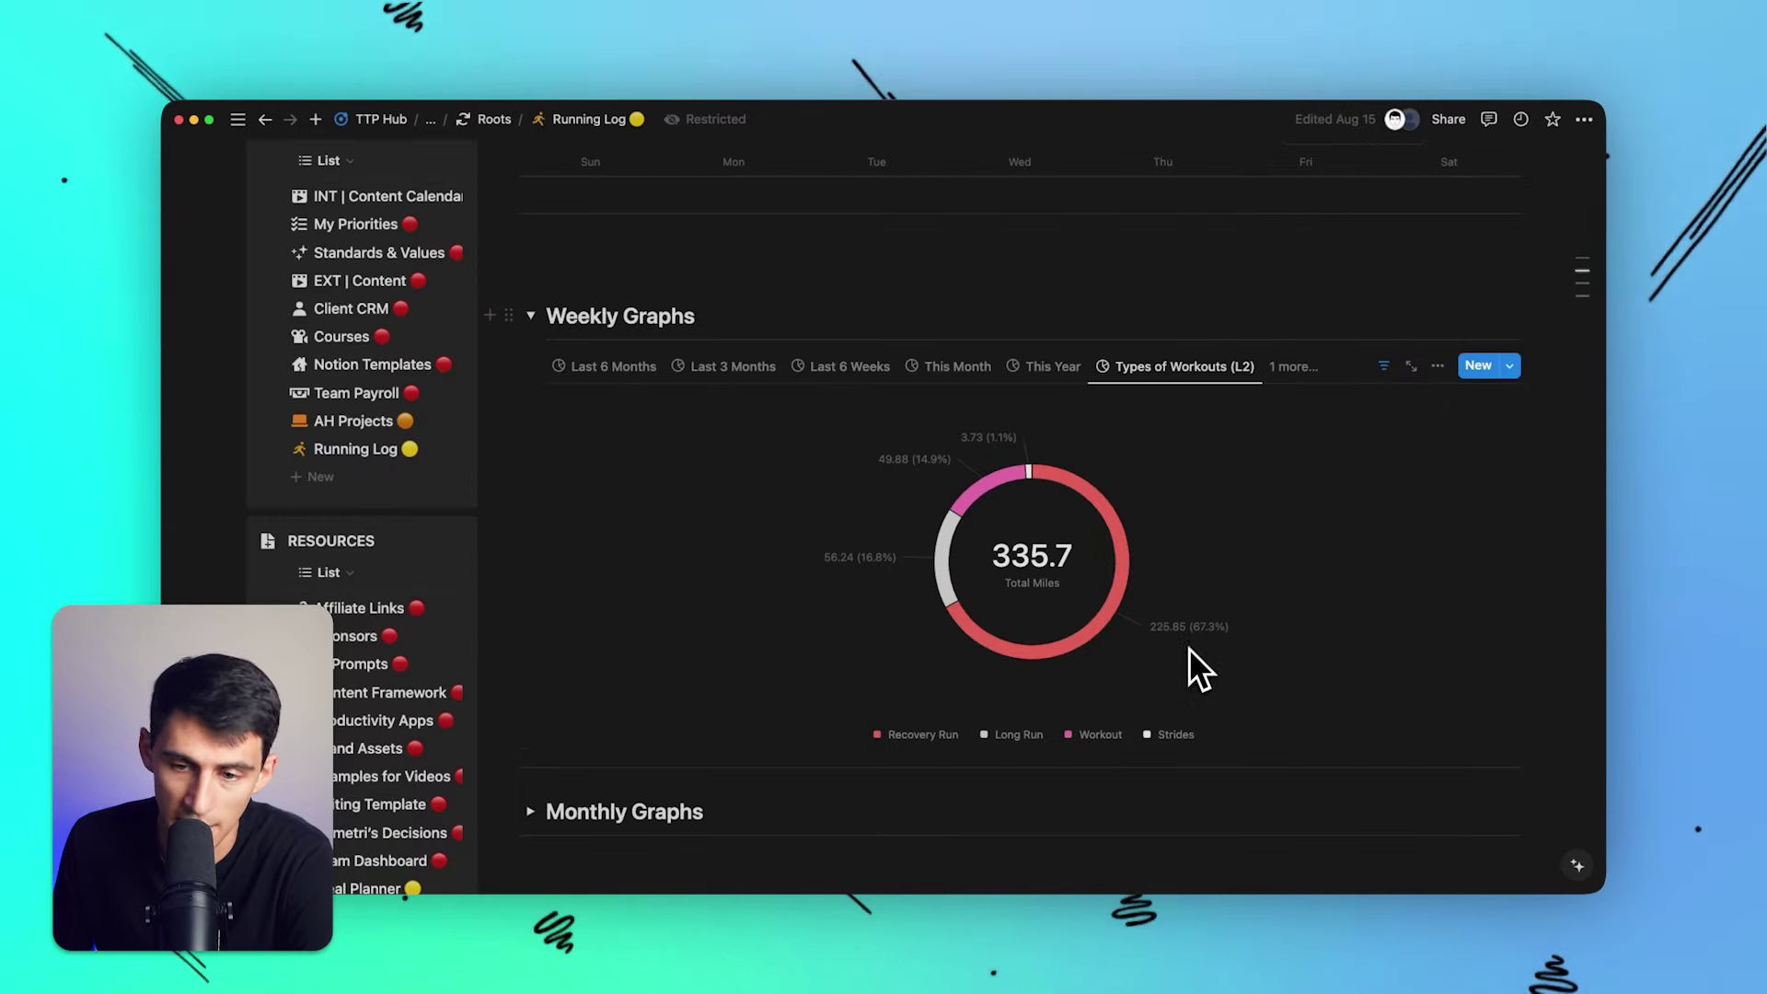
# Colour the Long Run Workout Type option green from the table's Workout Type cell.
pyautogui.scroll(-5, 1185, 653)
pyautogui.click(1100, 644)
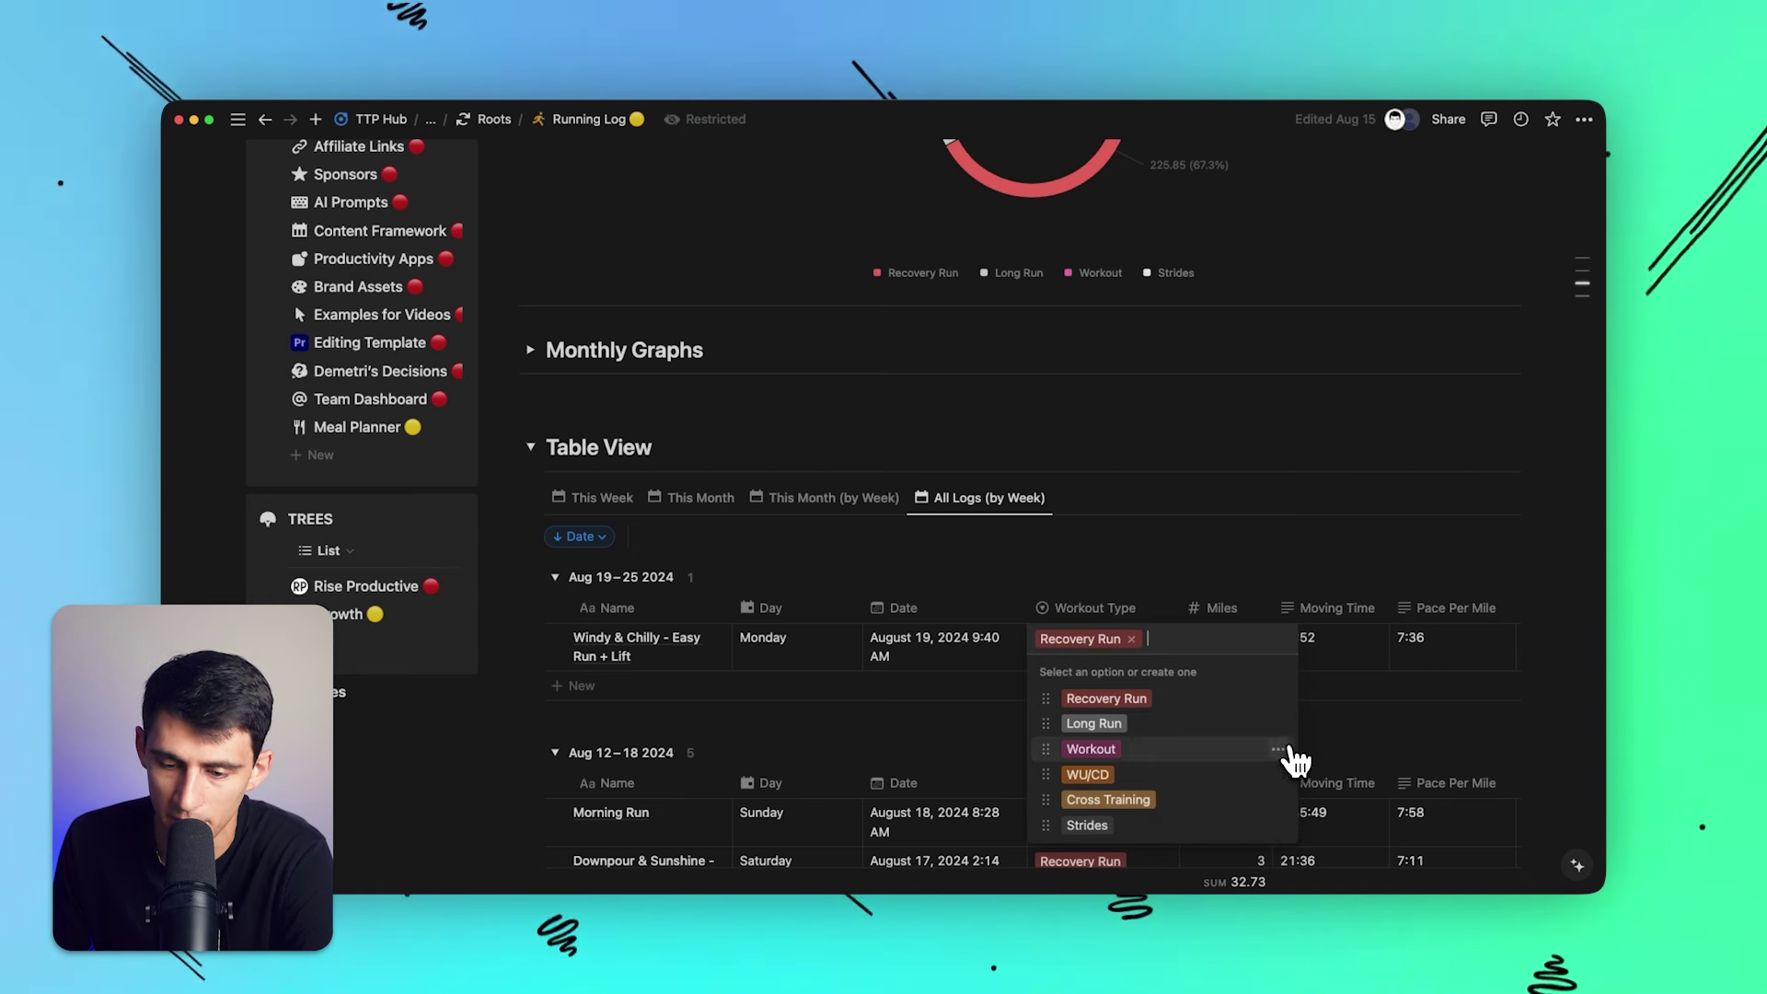
pyautogui.click(1278, 748)
pyautogui.click(1278, 723)
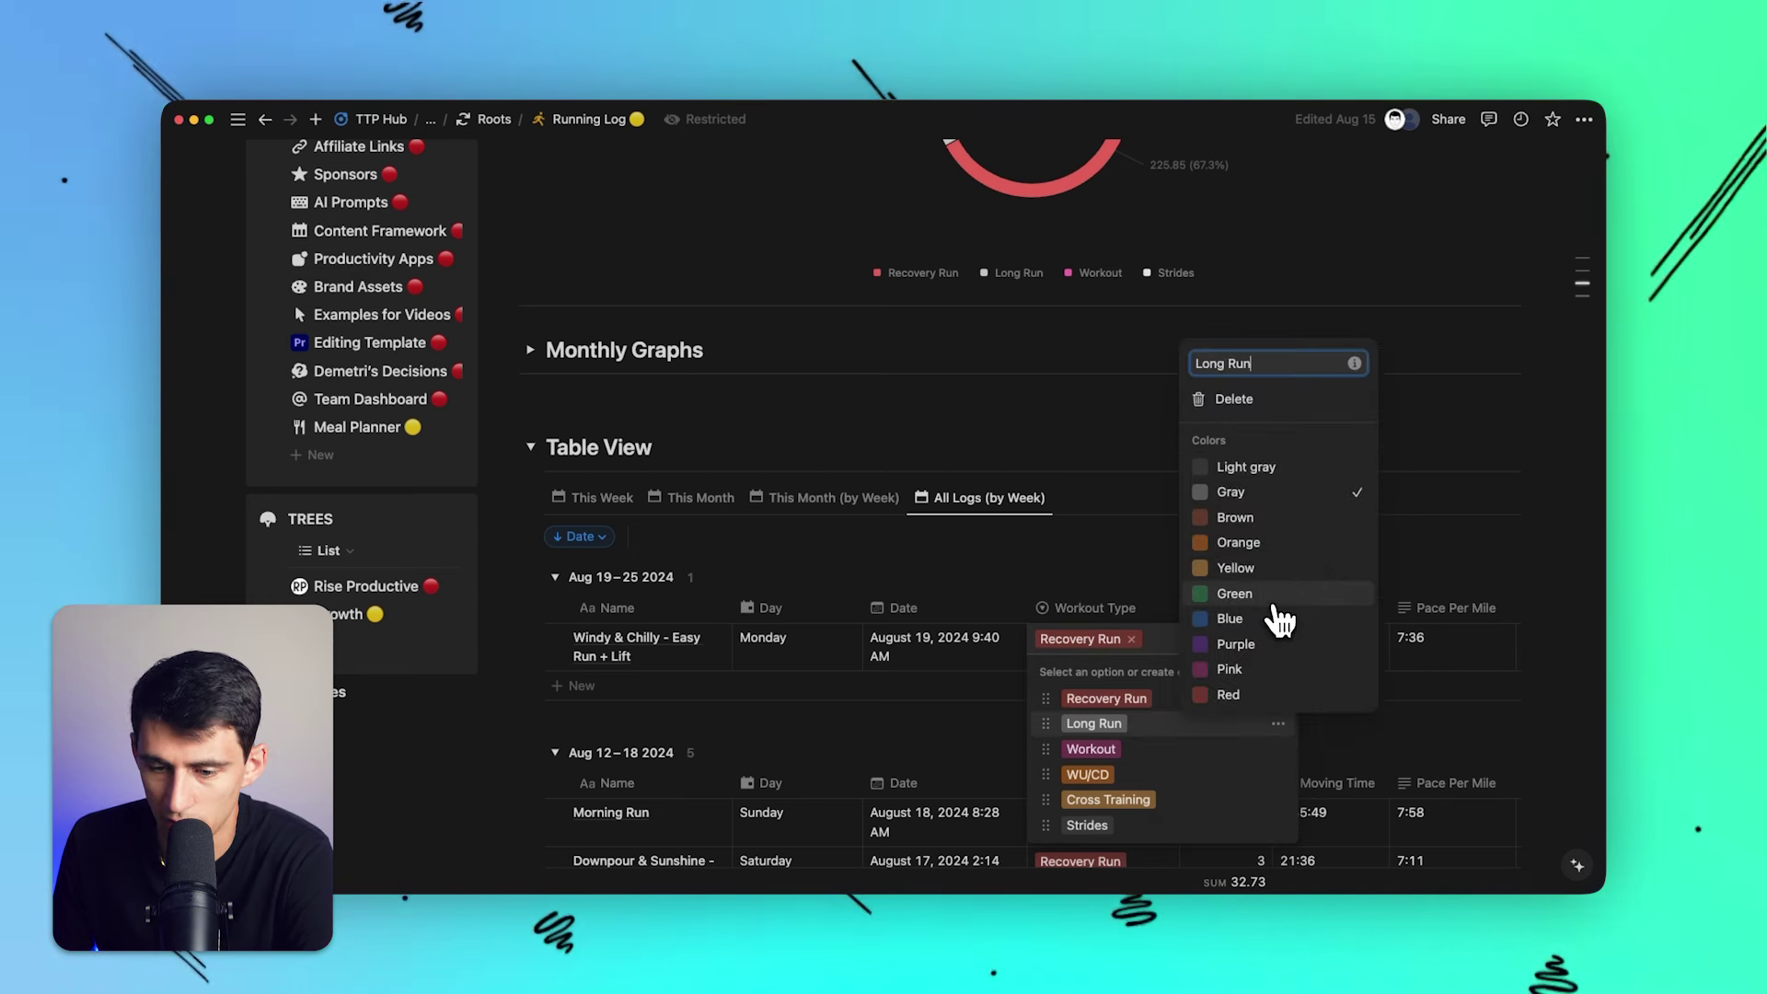
pyautogui.click(1173, 589)
pyautogui.scroll(5, 1145, 558)
pyautogui.moveTo(959, 461)
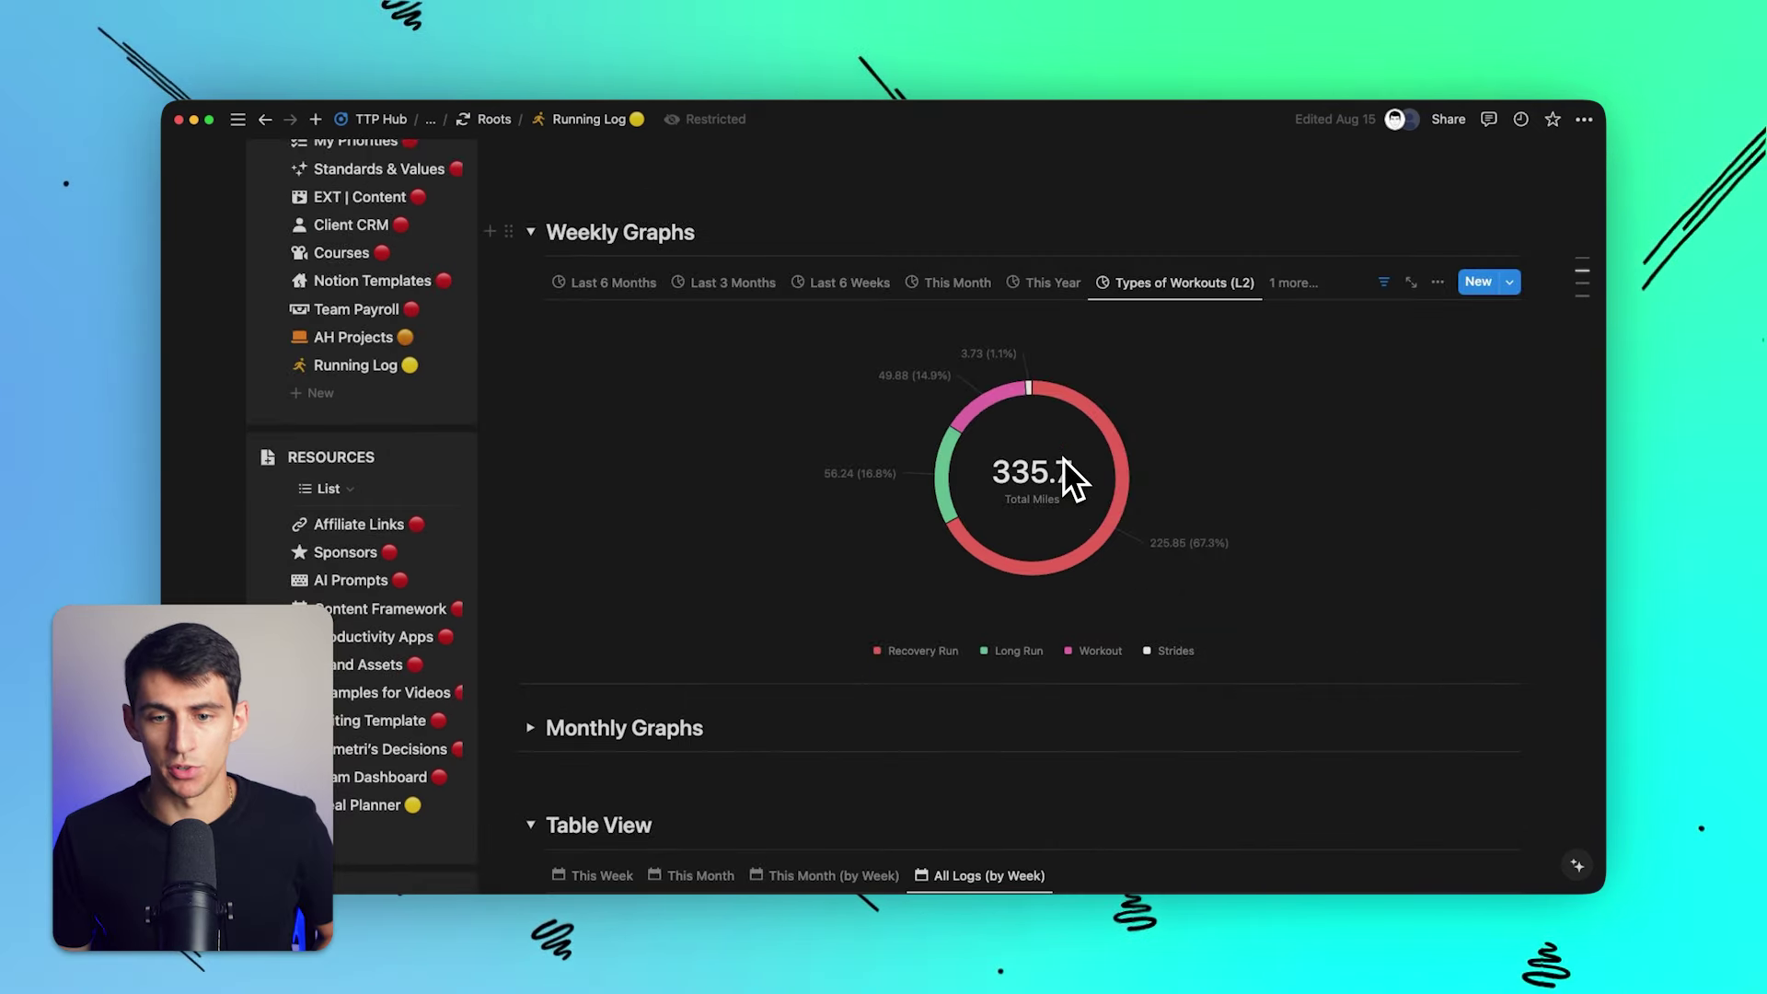
pyautogui.scroll(-1, 1077, 488)
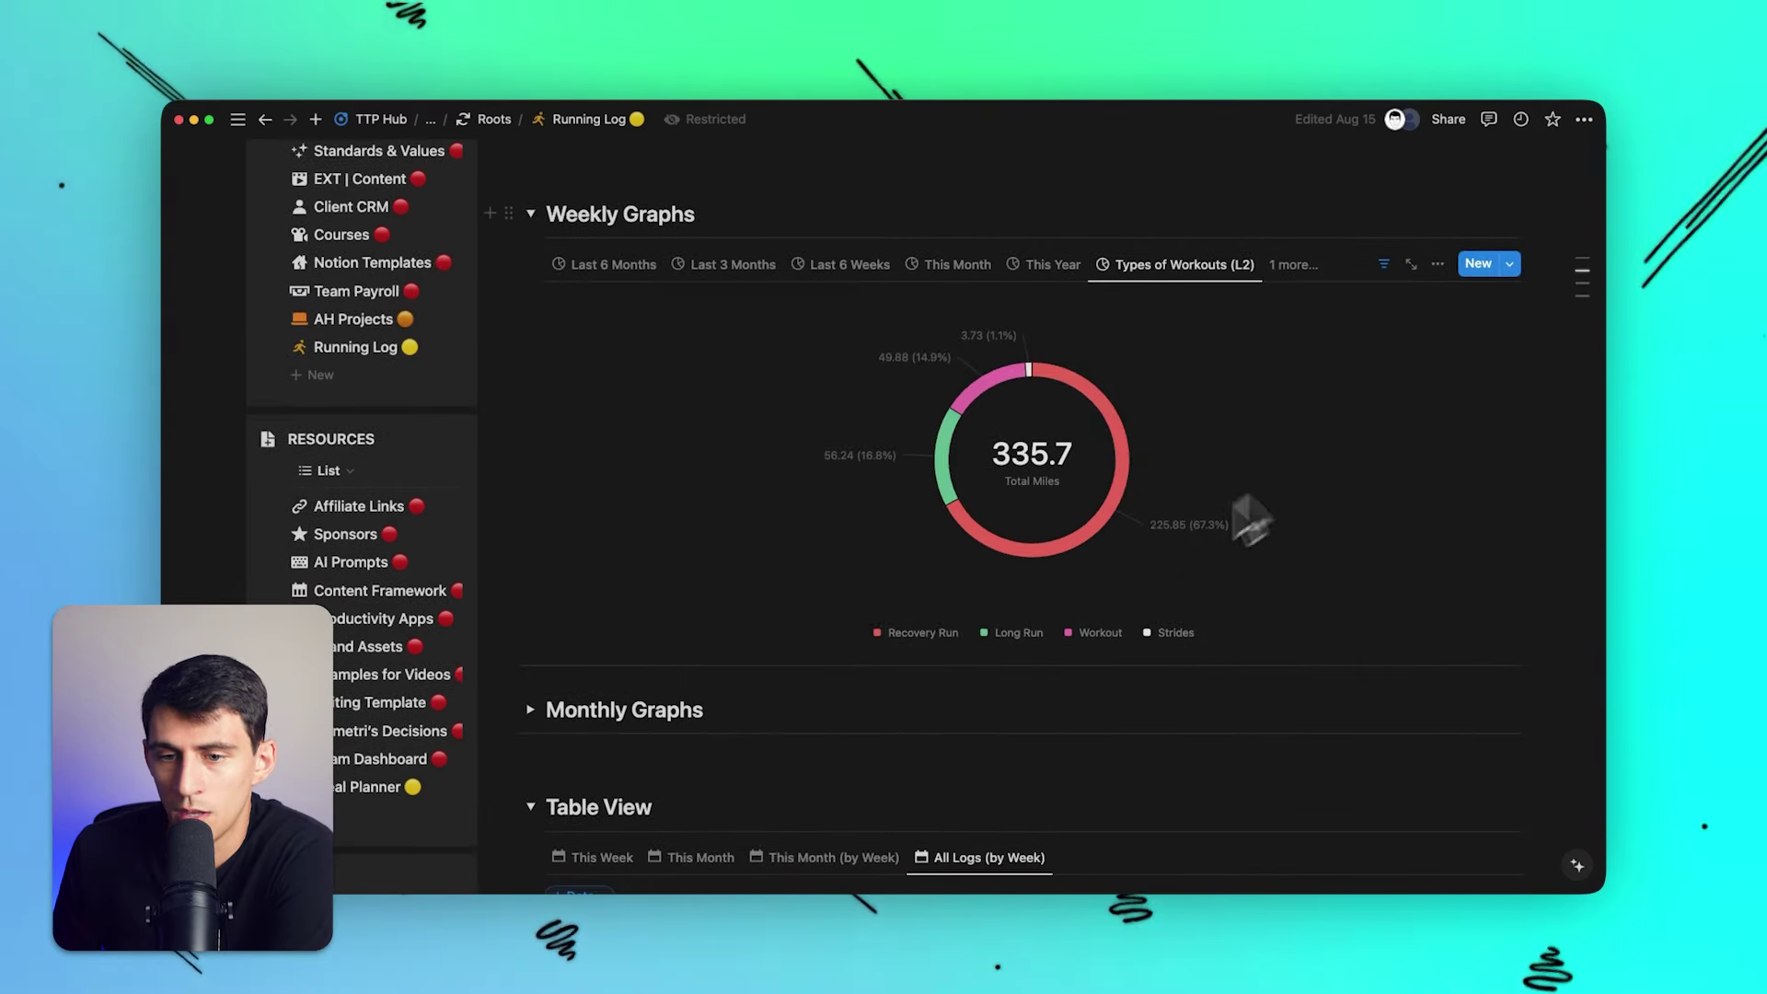
# Make the Types of Workouts (L2) (1) view a line chart with Date by week on the X axis.
pyautogui.click(1262, 266)
pyautogui.click(1282, 269)
pyautogui.click(1259, 469)
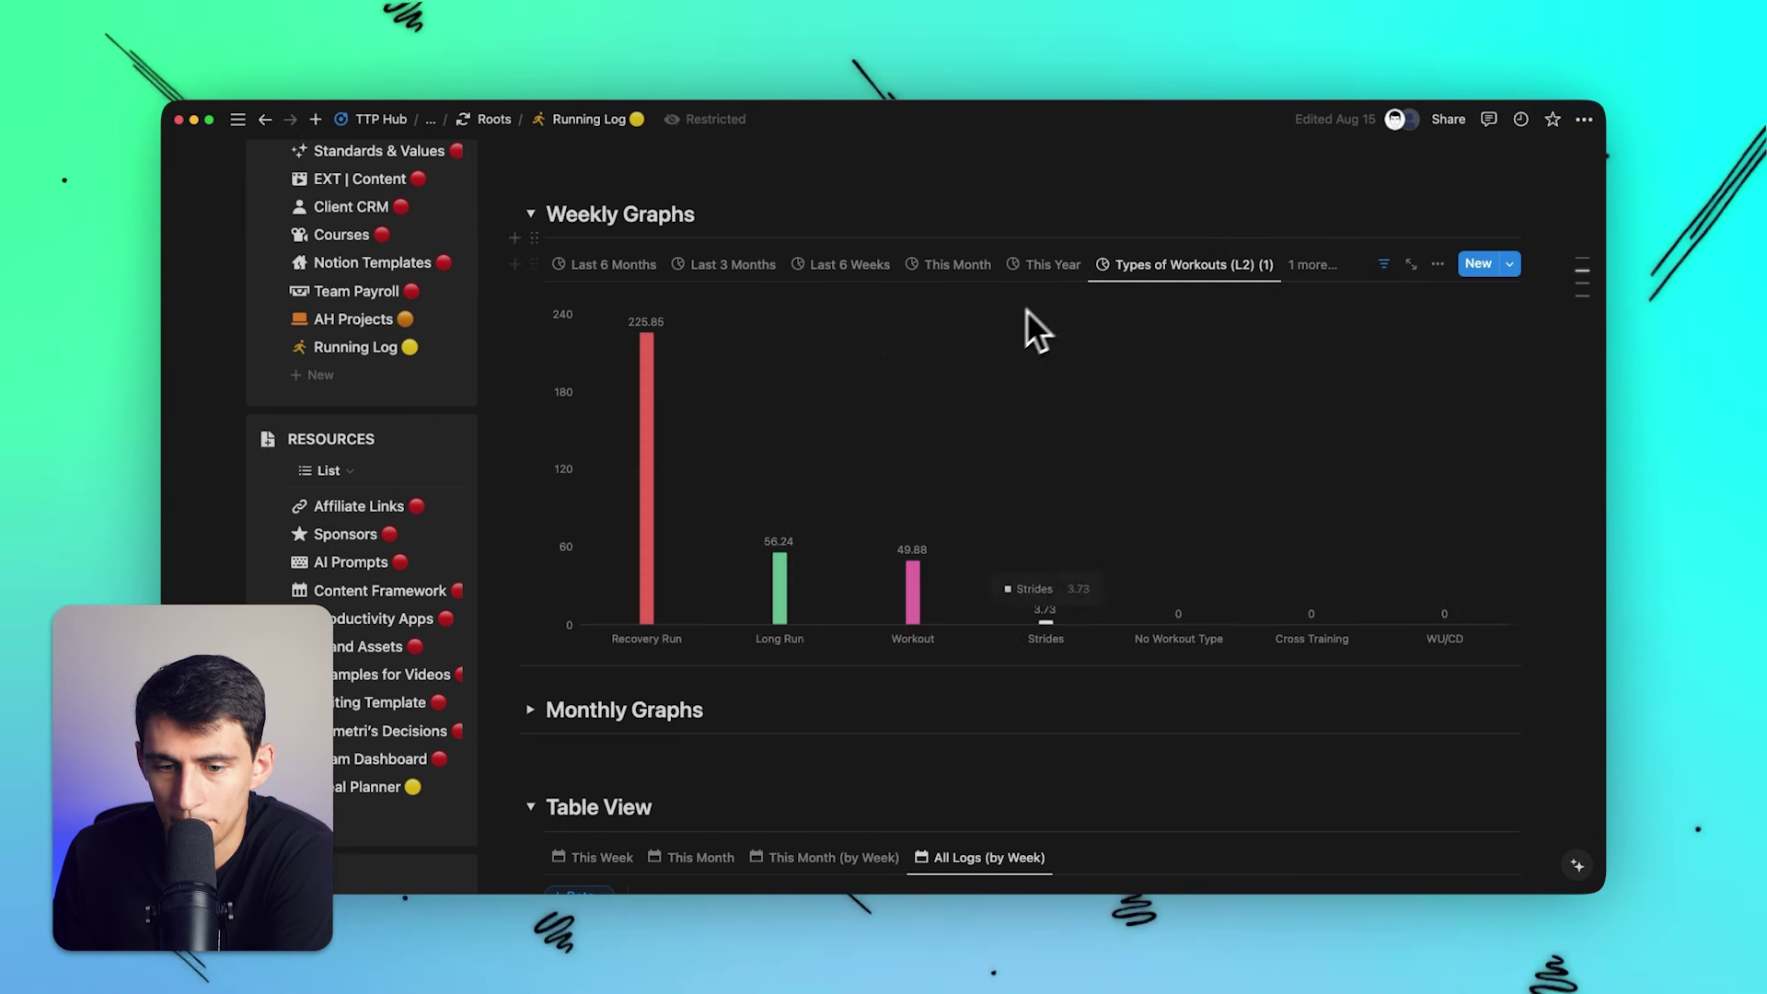
pyautogui.click(1437, 264)
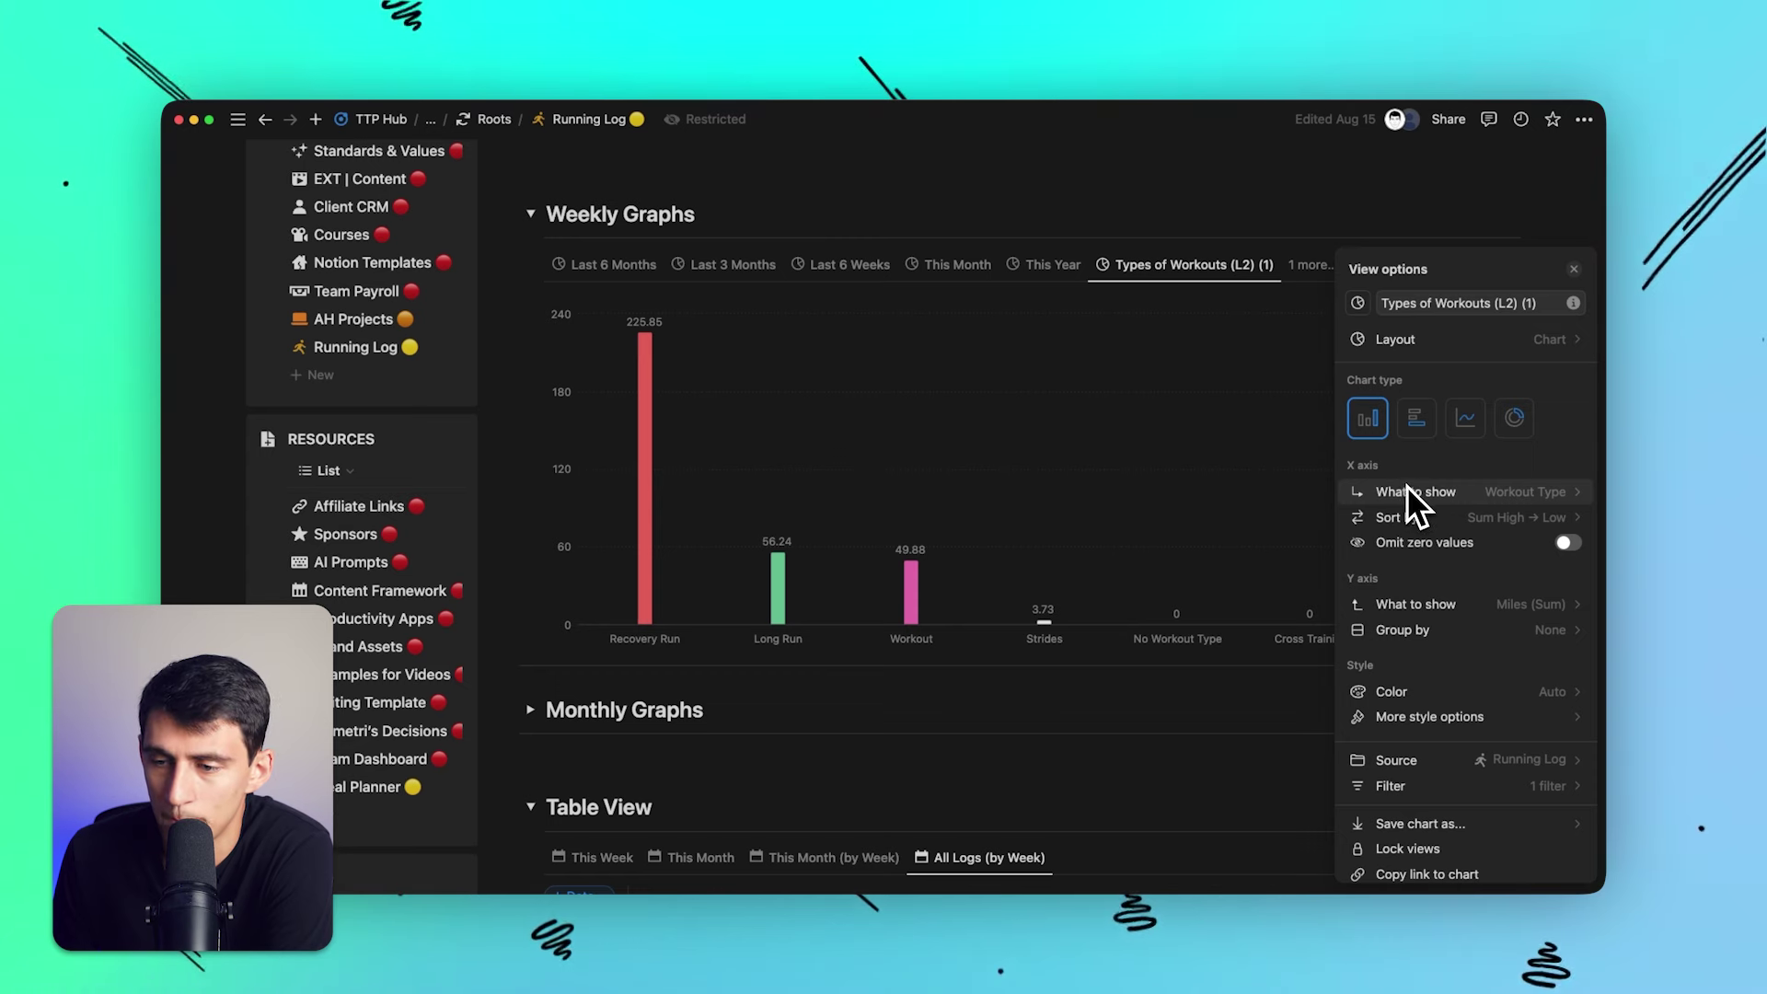
pyautogui.click(1466, 419)
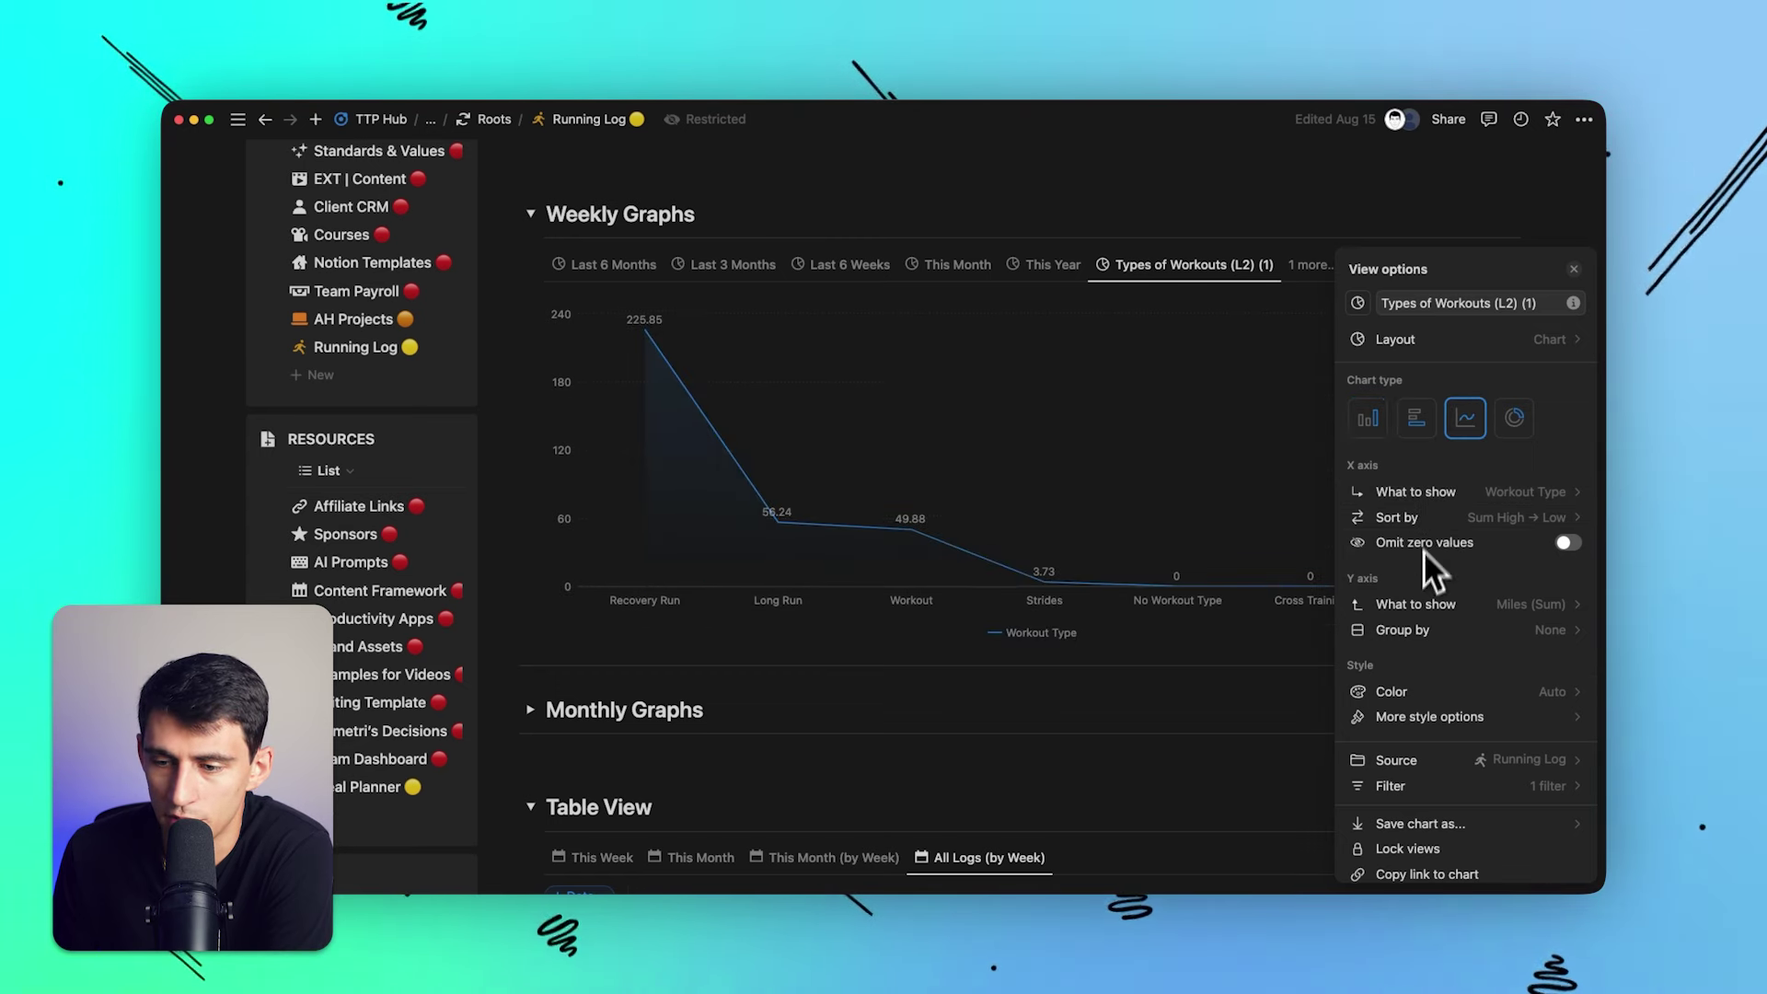
pyautogui.click(1426, 497)
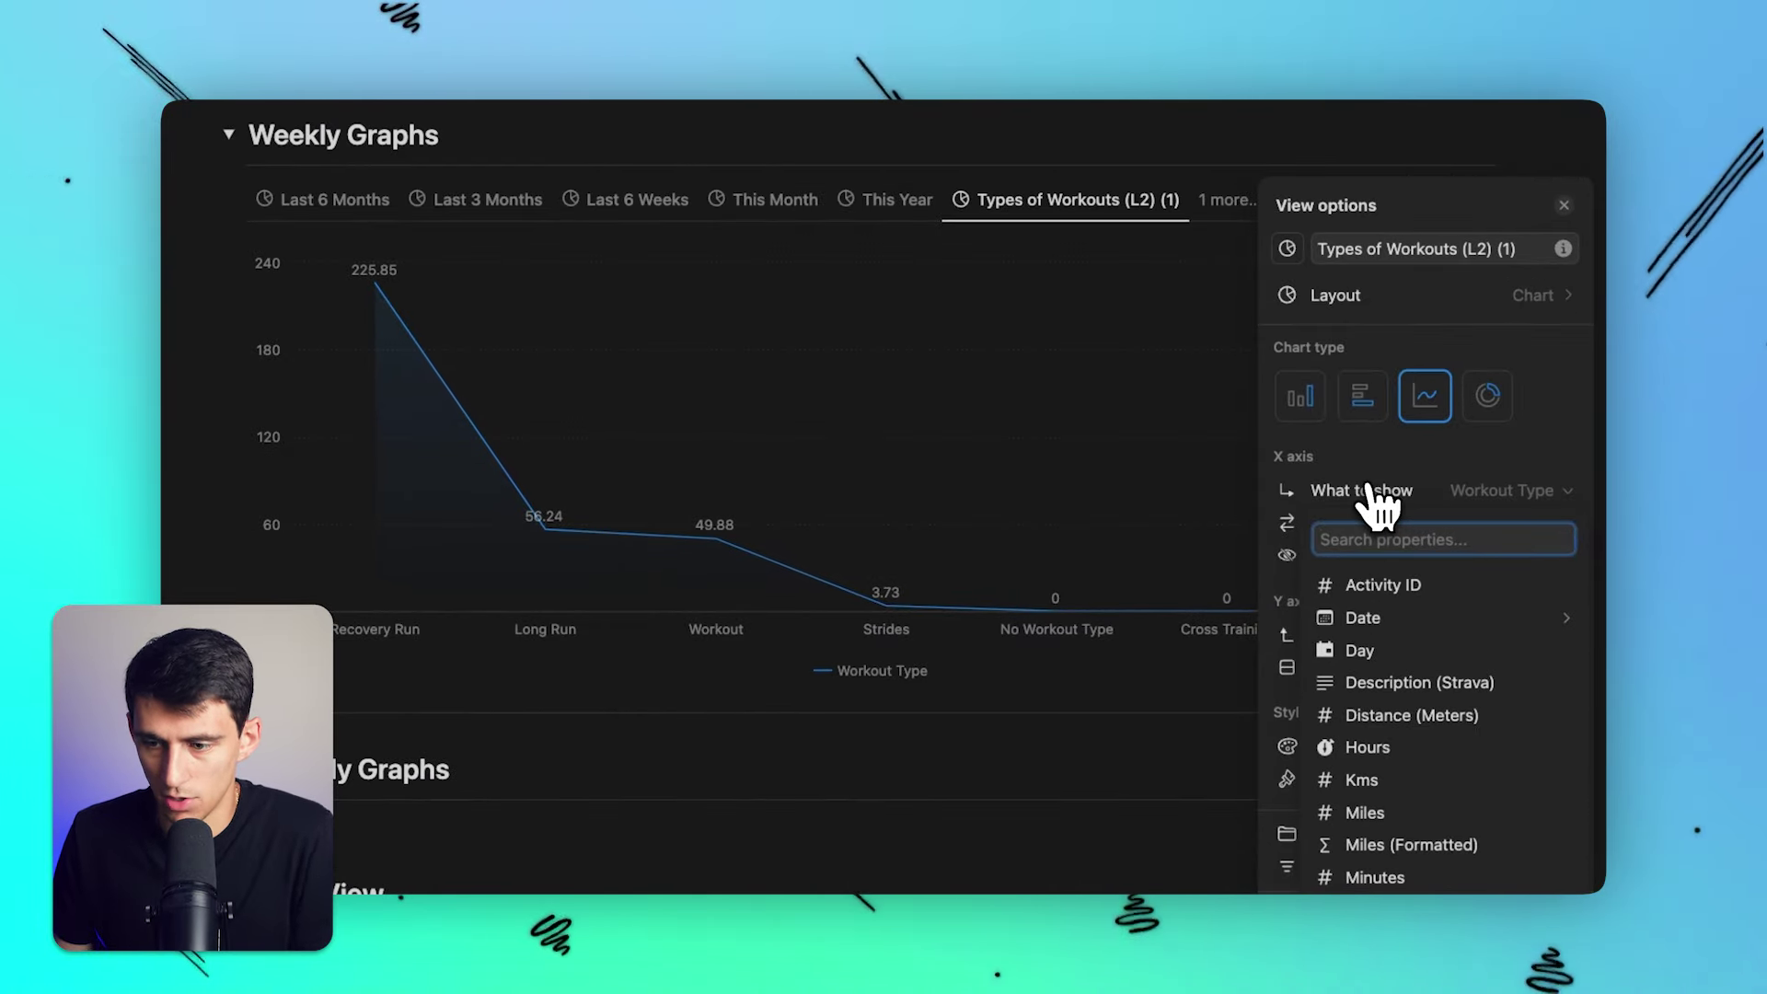
pyautogui.moveTo(1375, 618)
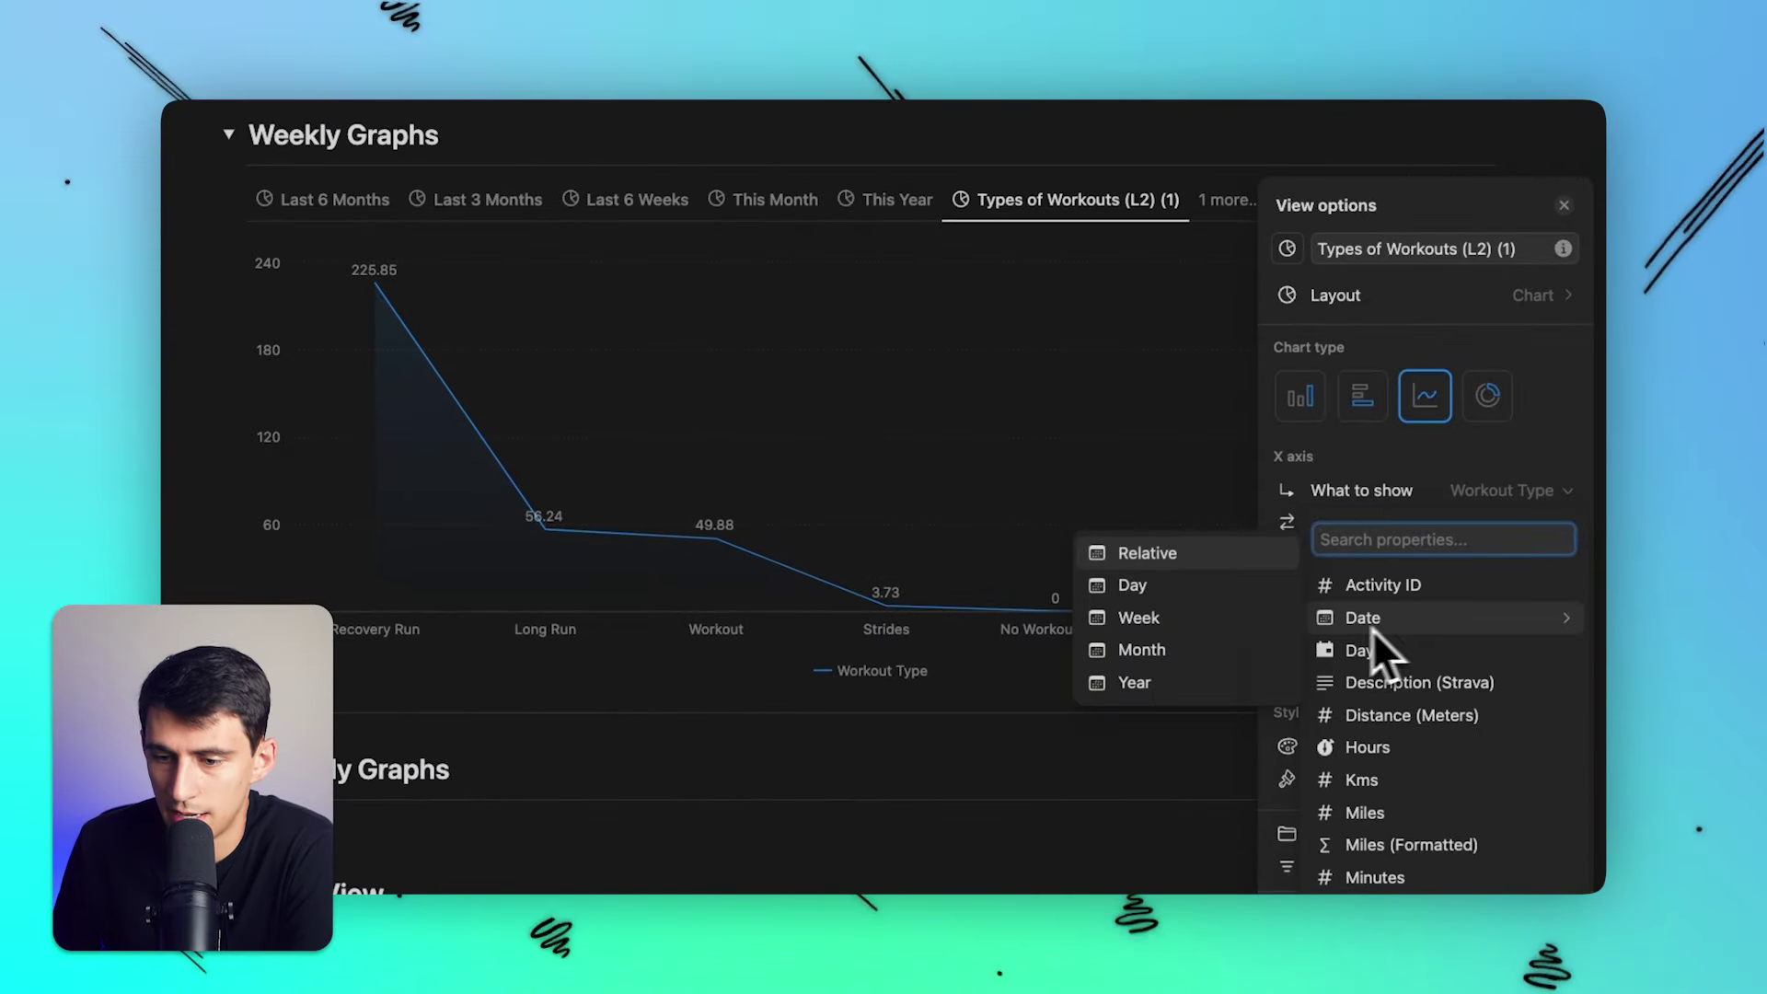
pyautogui.click(1179, 618)
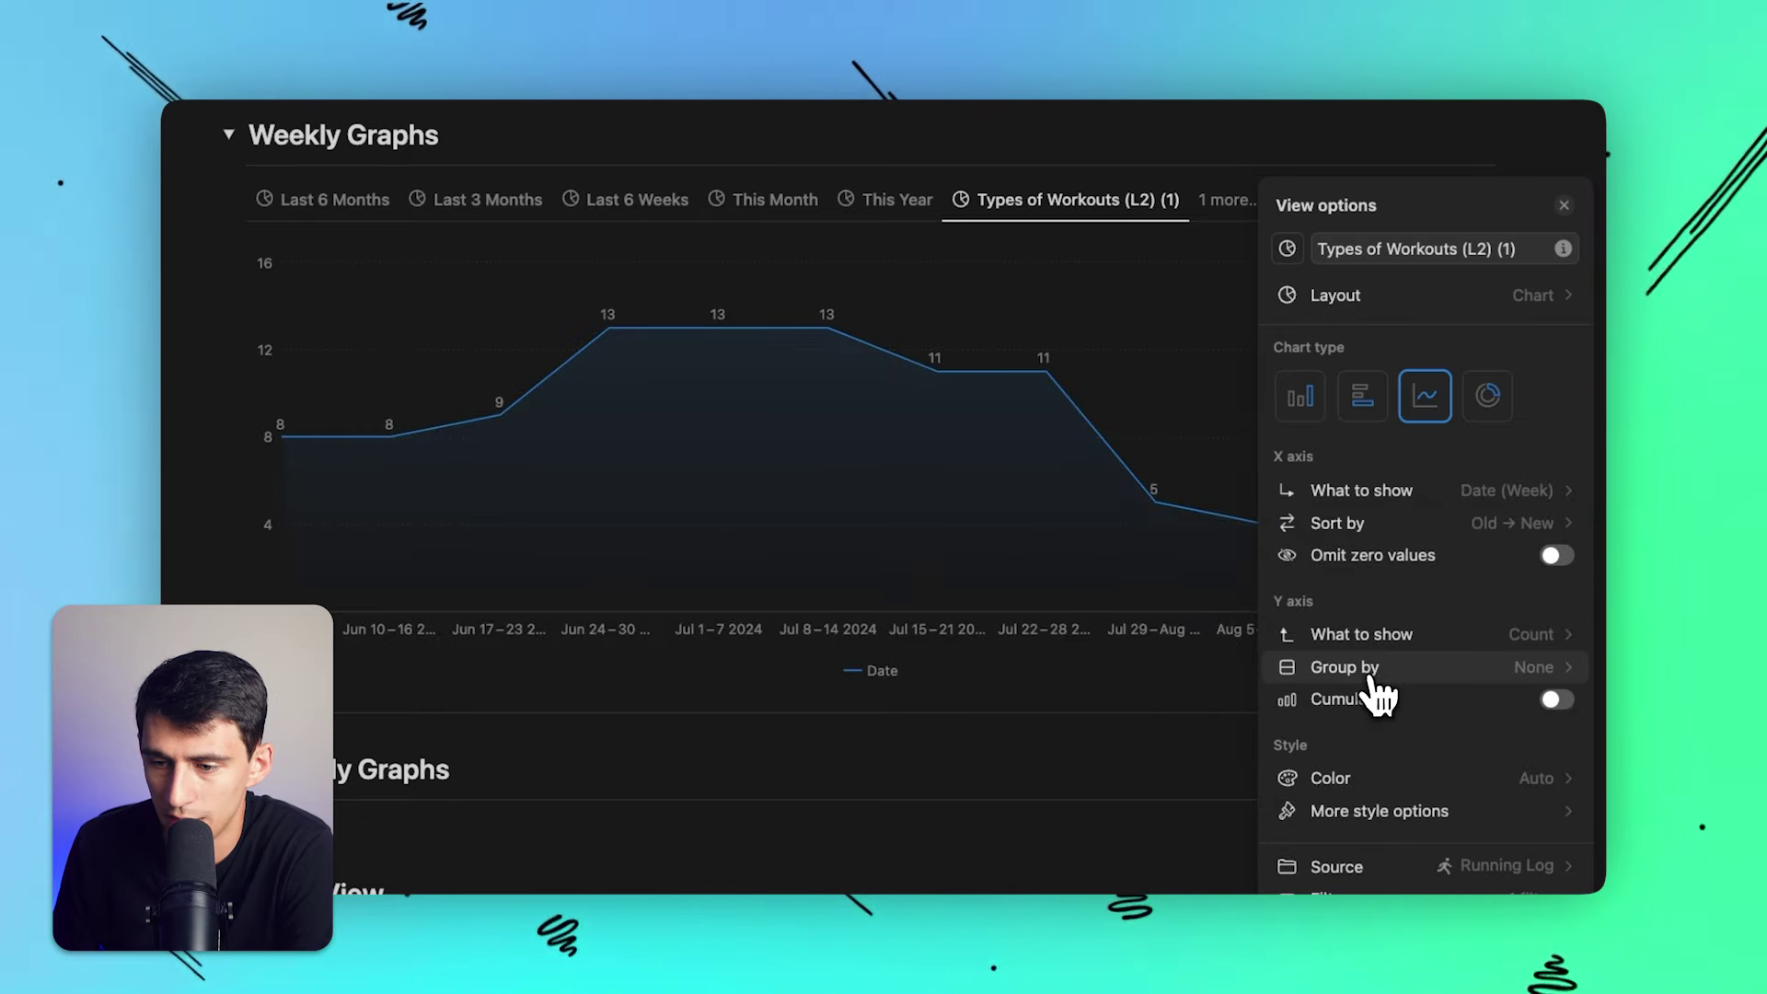
# Plot the sum of Miles on the Y axis and try grouping the line by Workout Type.
pyautogui.click(1369, 677)
pyautogui.click(1369, 677)
pyautogui.click(1351, 639)
pyautogui.moveTo(1345, 421)
pyautogui.click(1130, 335)
pyautogui.click(1341, 679)
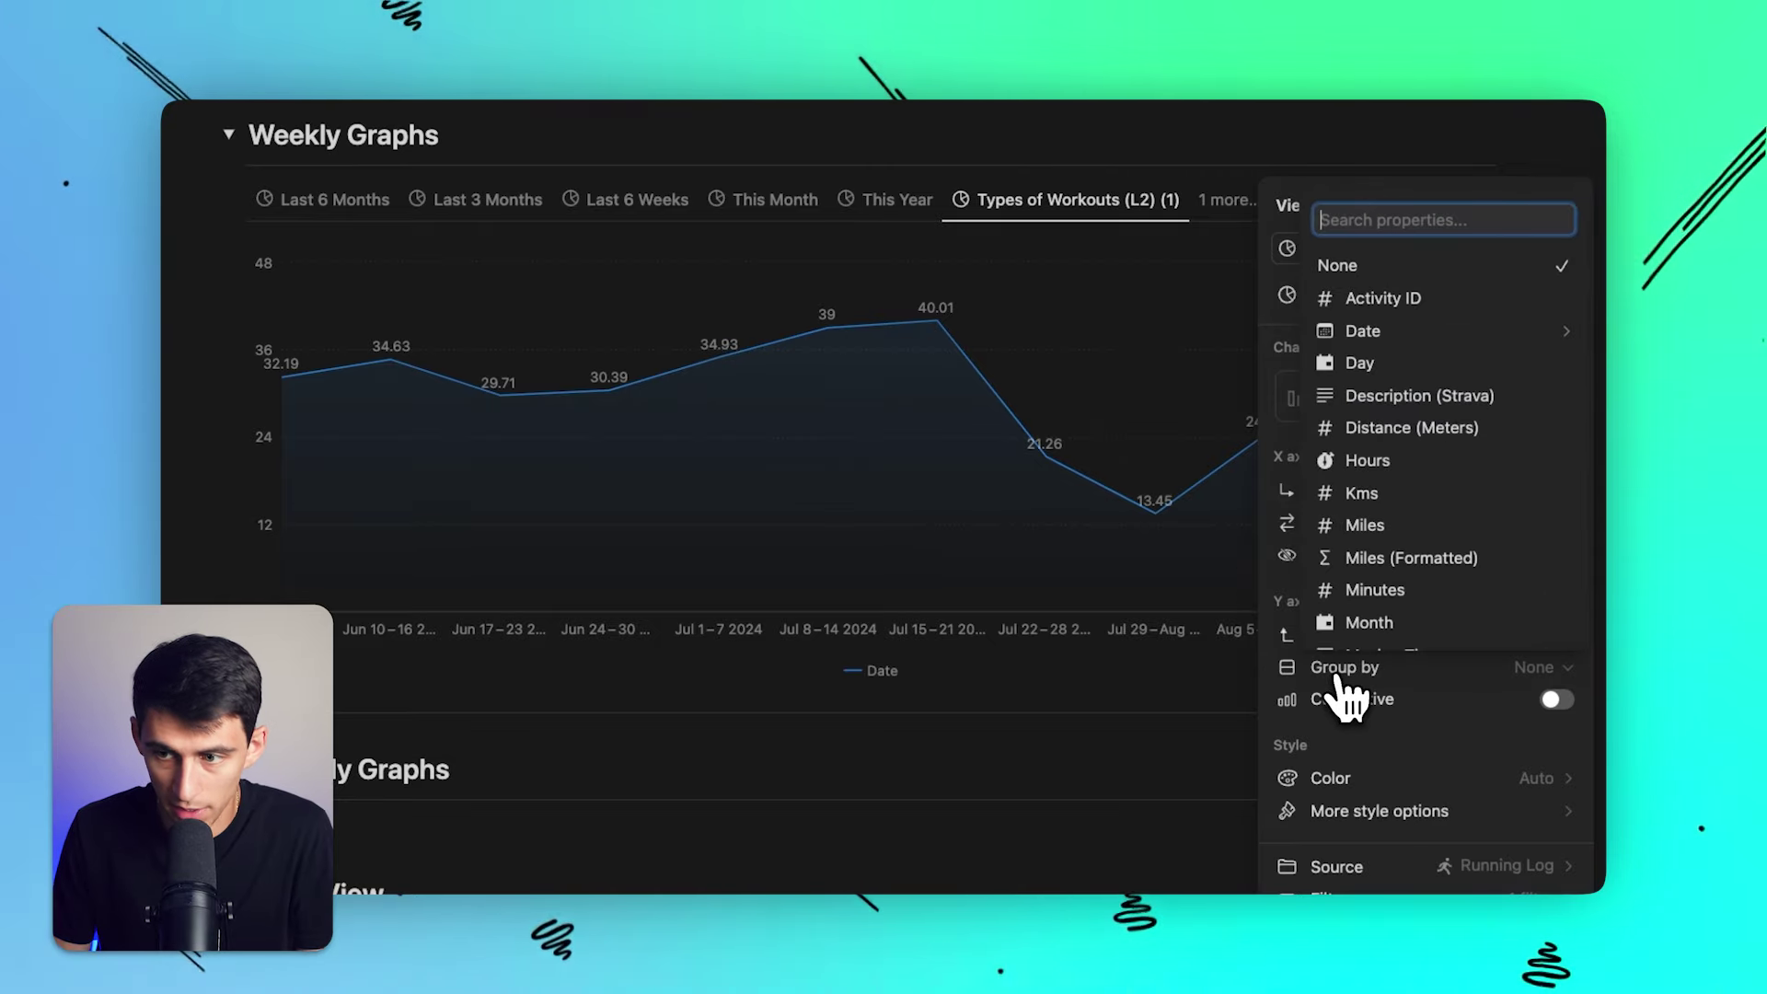
pyautogui.write('workout')
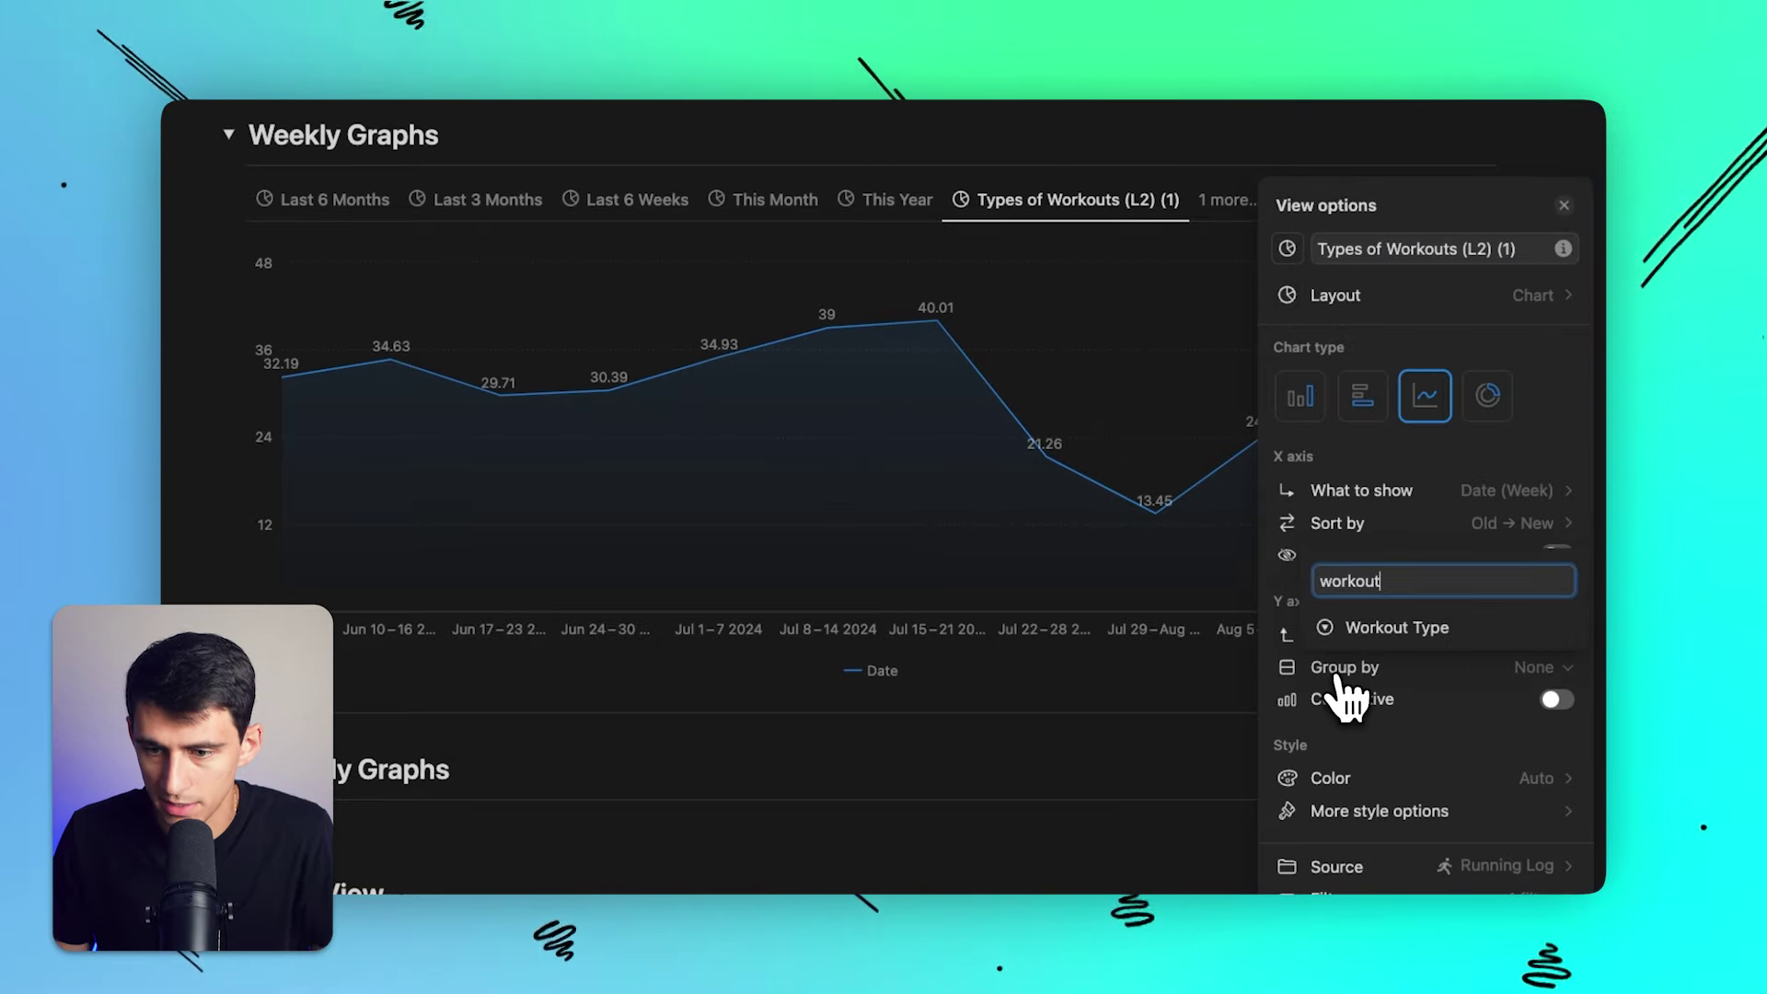
pyautogui.click(1520, 631)
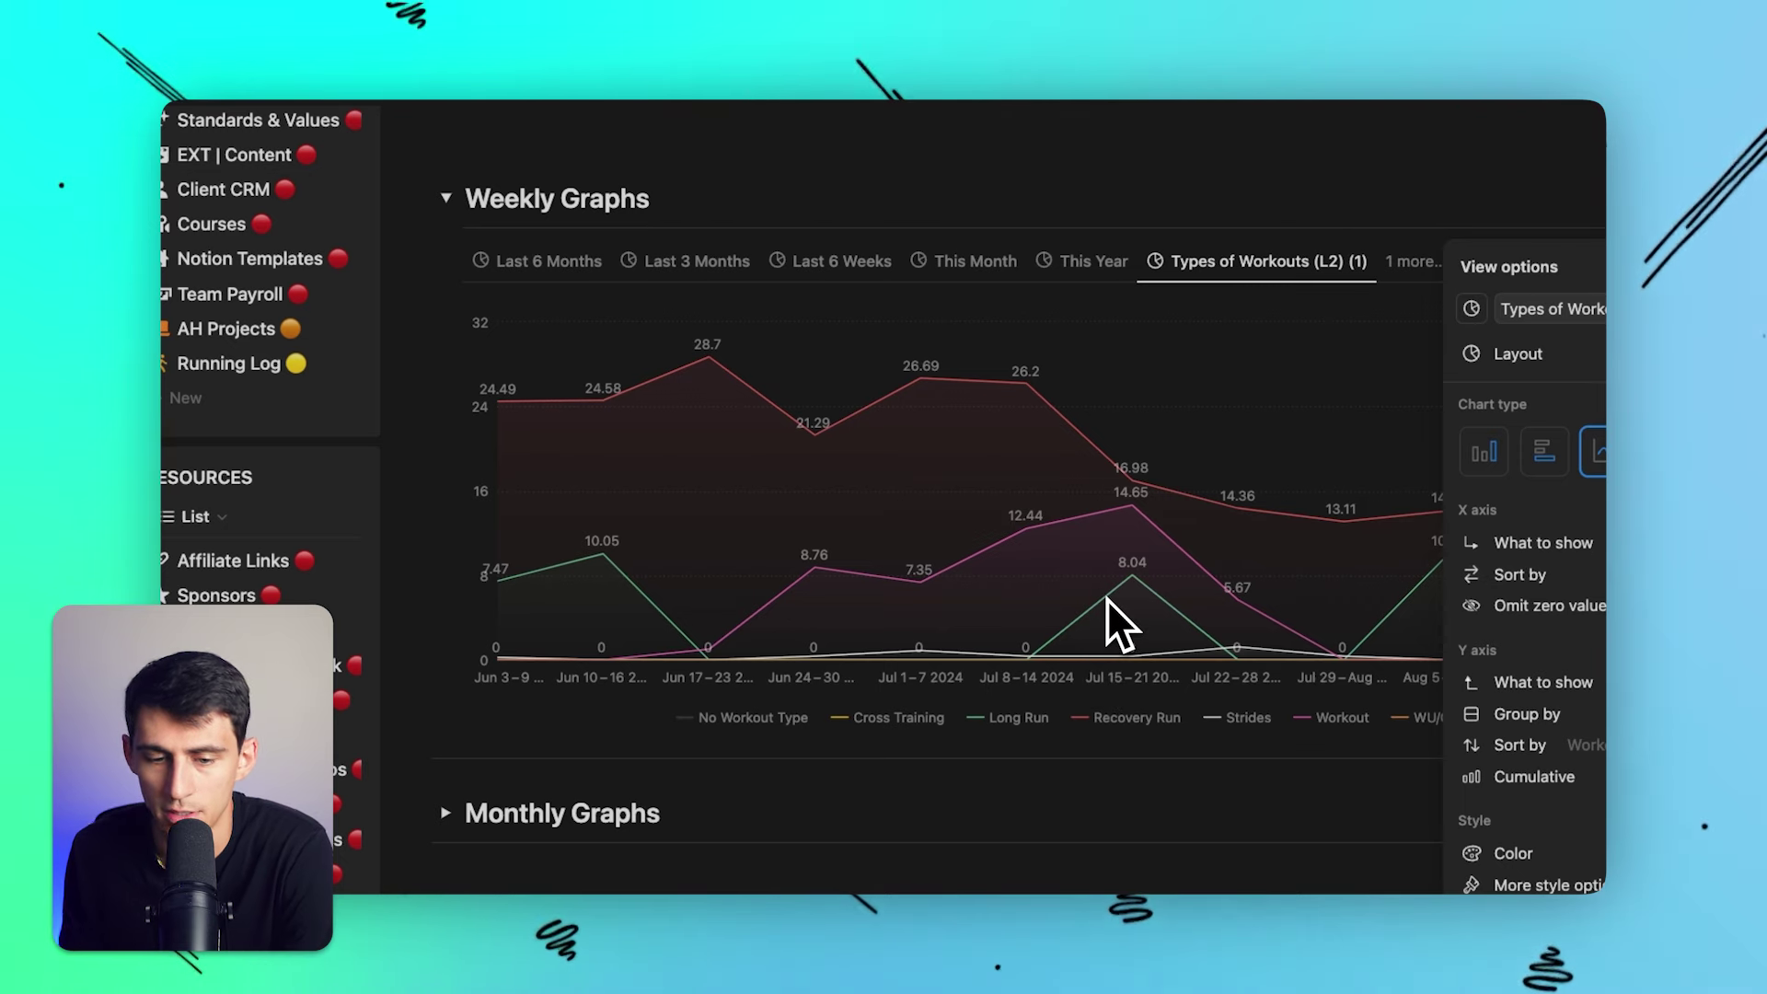
pyautogui.press('Escape')
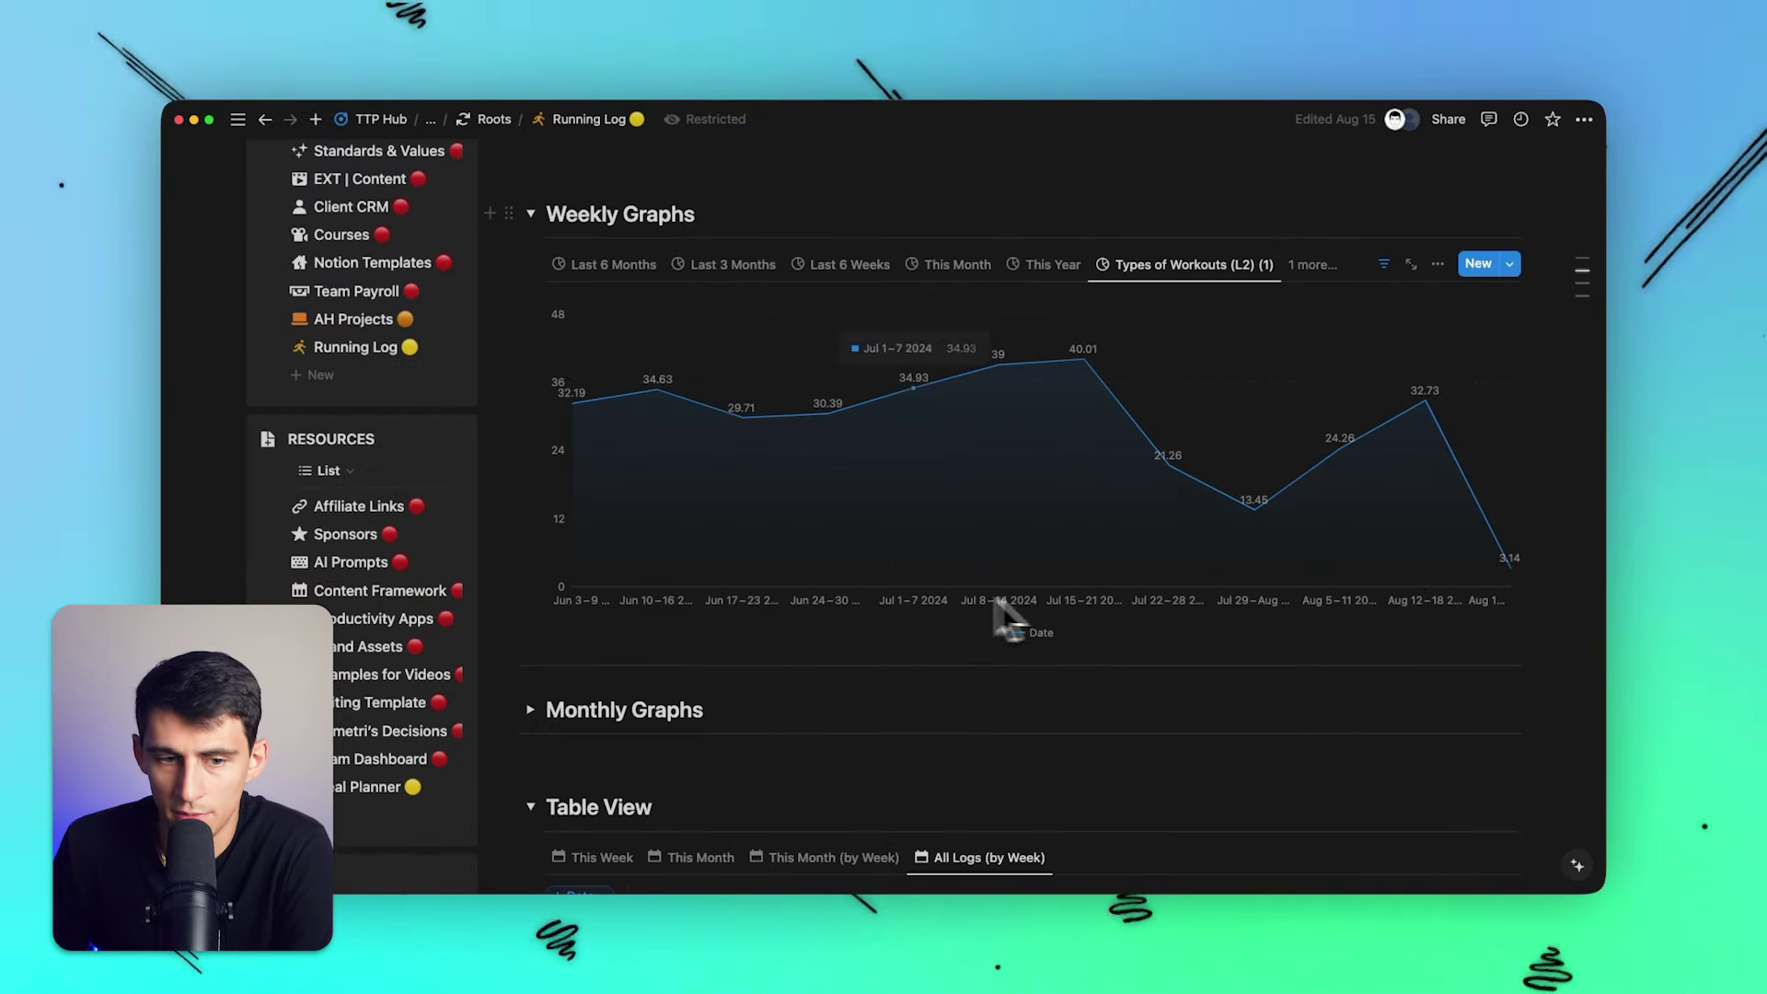
# Make the weekly miles line a smooth curve, keeping data labels and gradient fill.
pyautogui.click(1438, 264)
pyautogui.click(1403, 744)
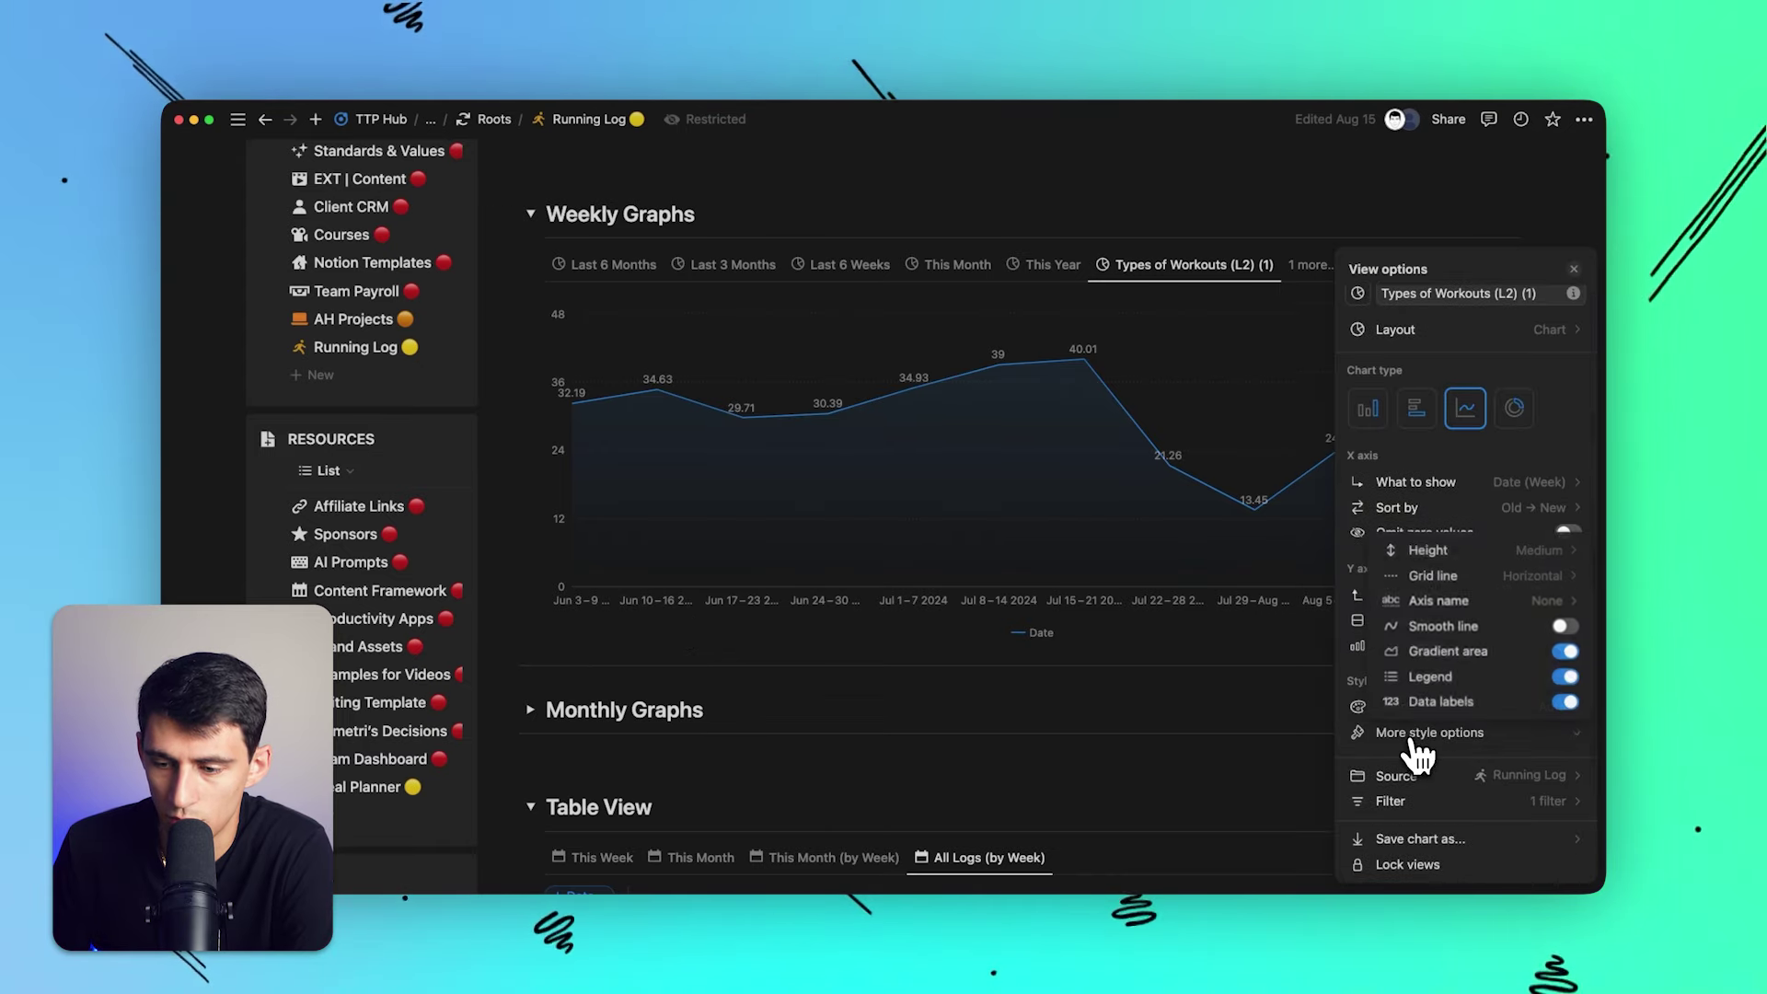
pyautogui.click(1509, 802)
pyautogui.click(1511, 802)
pyautogui.click(1389, 710)
pyautogui.click(1390, 710)
pyautogui.click(1397, 676)
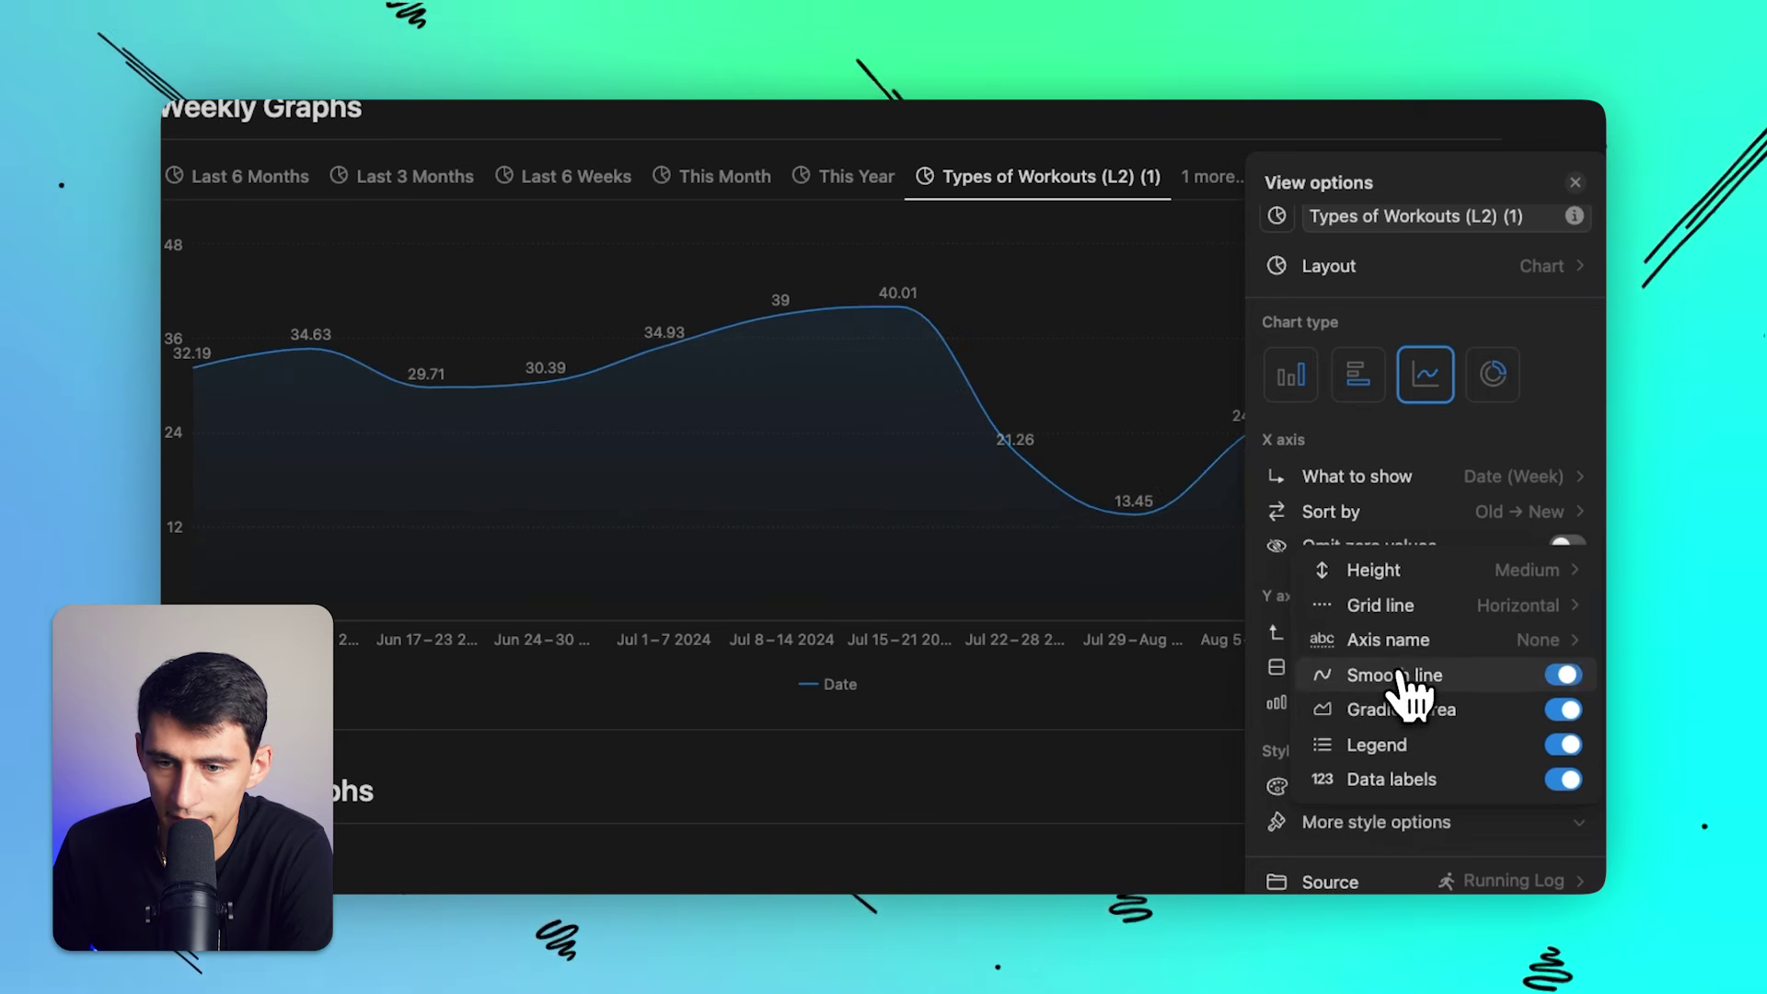
pyautogui.click(908, 491)
pyautogui.click(907, 491)
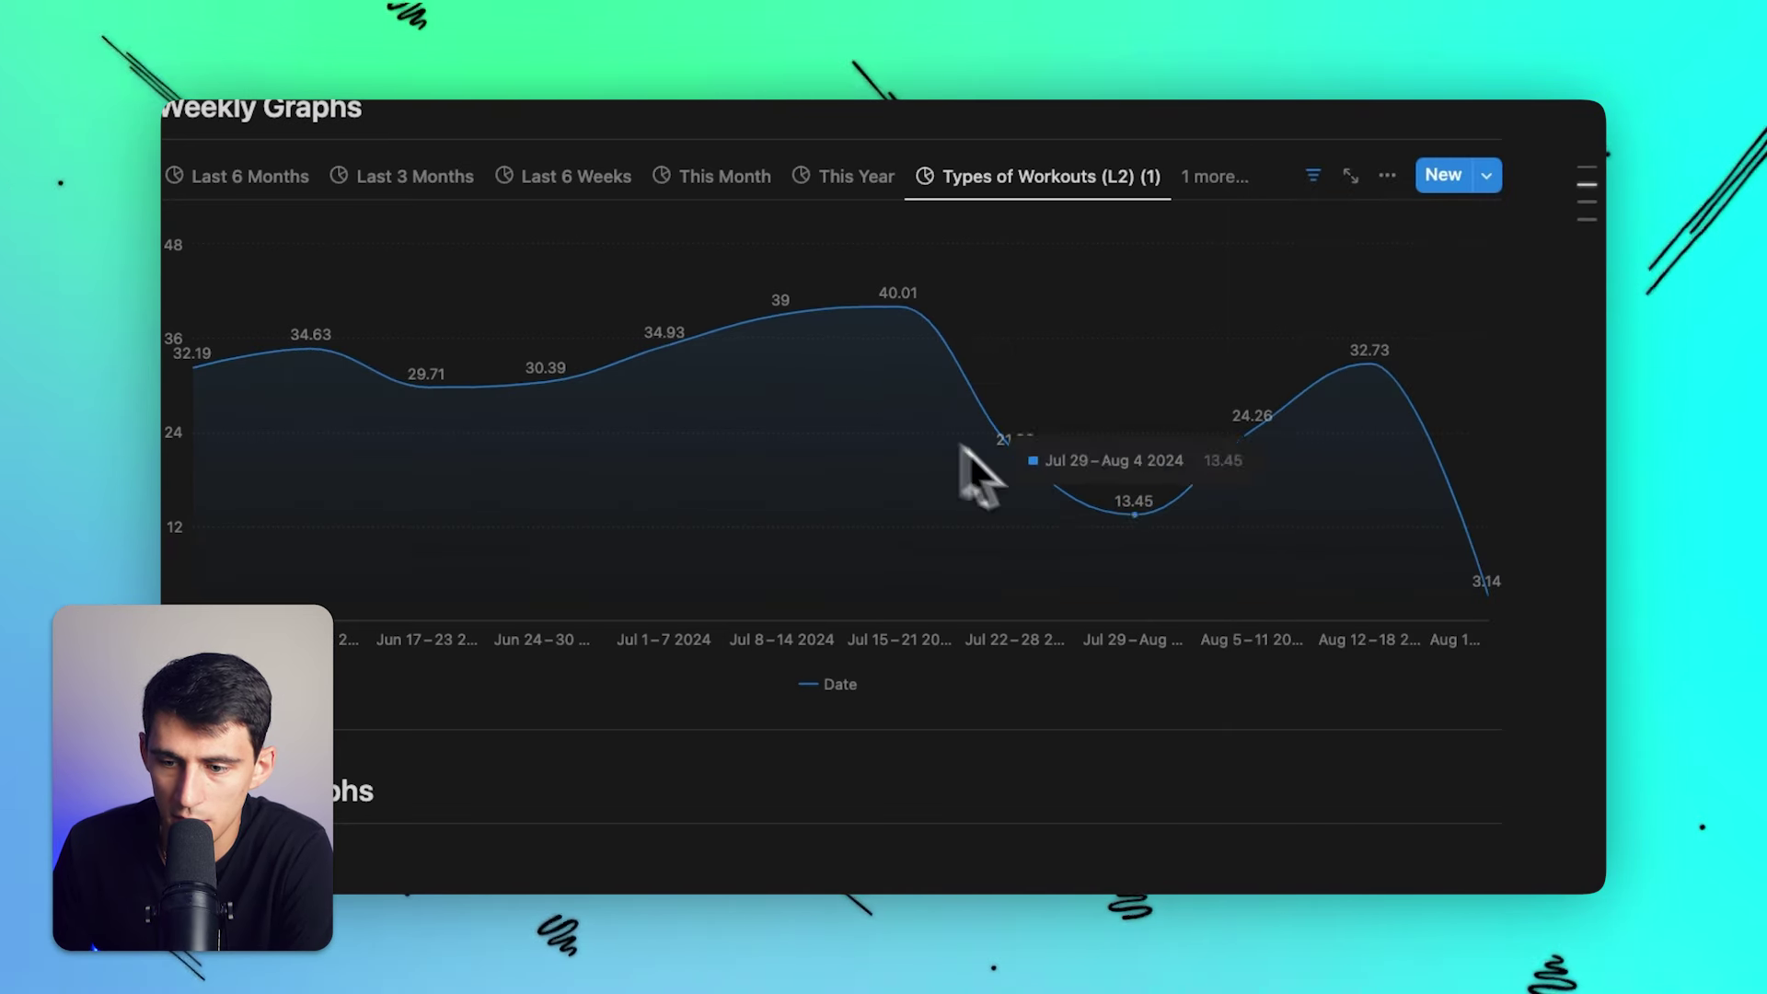
# Title the line chart's y axis Miles (Sum).
pyautogui.click(1386, 175)
pyautogui.click(1376, 836)
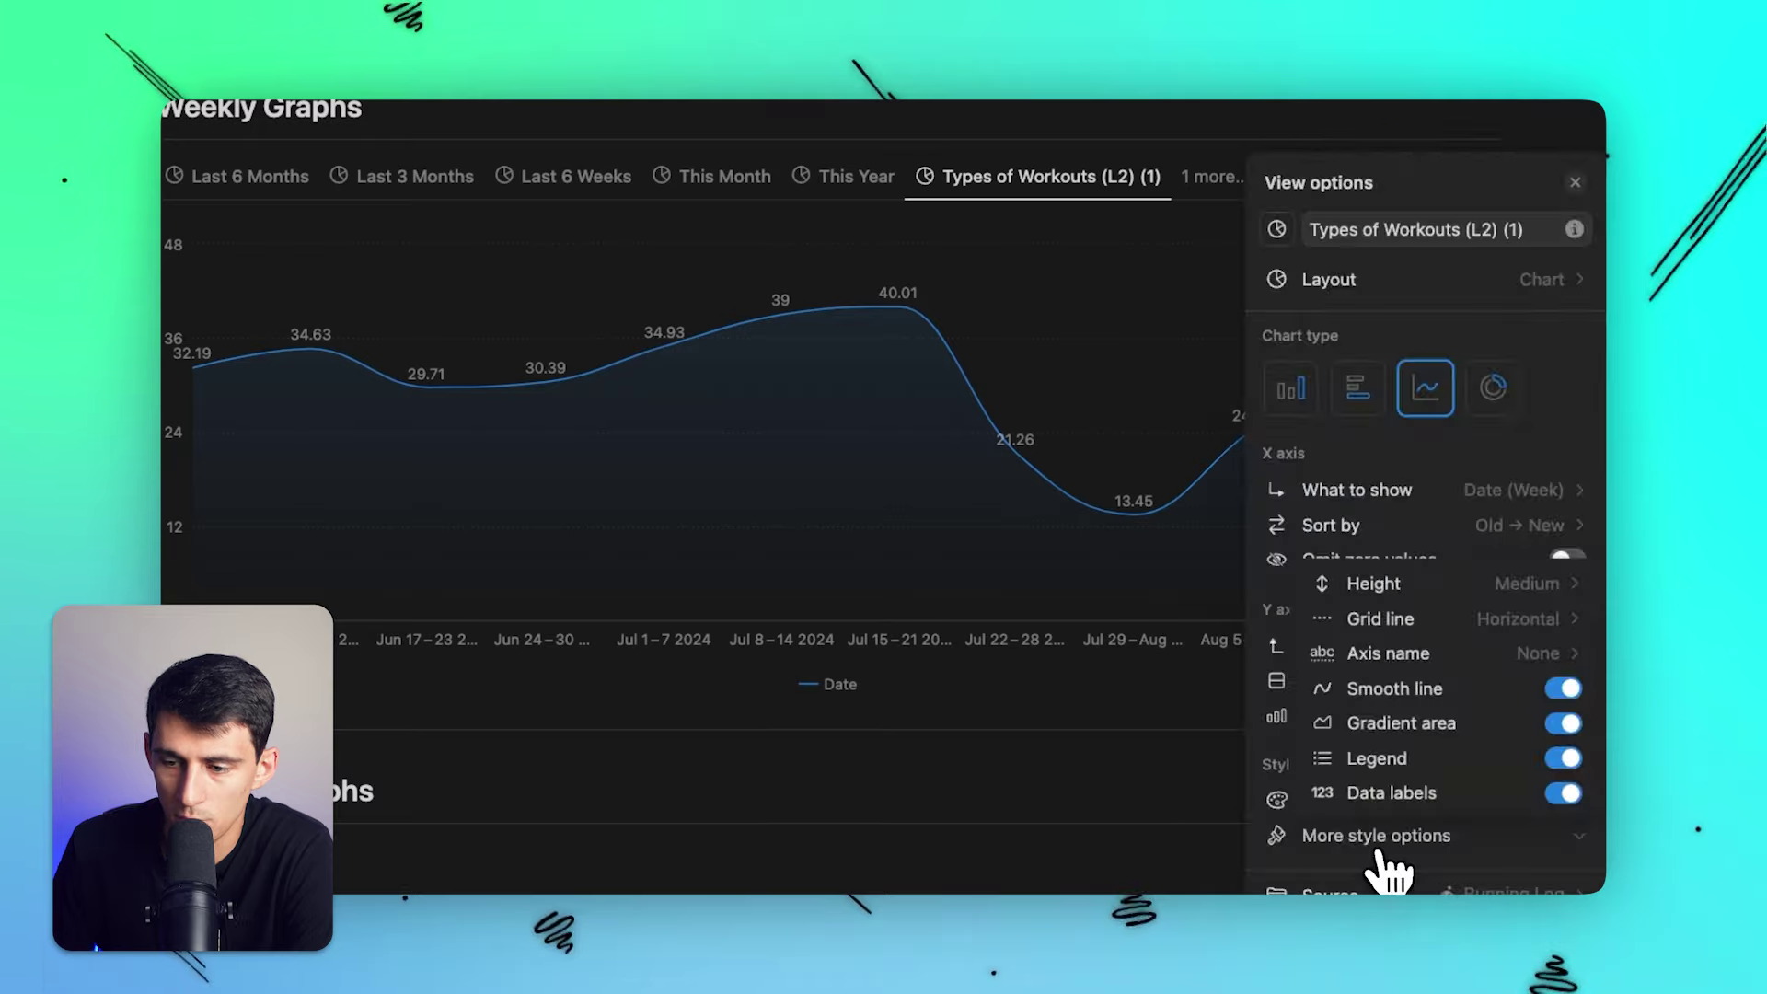
pyautogui.click(1439, 655)
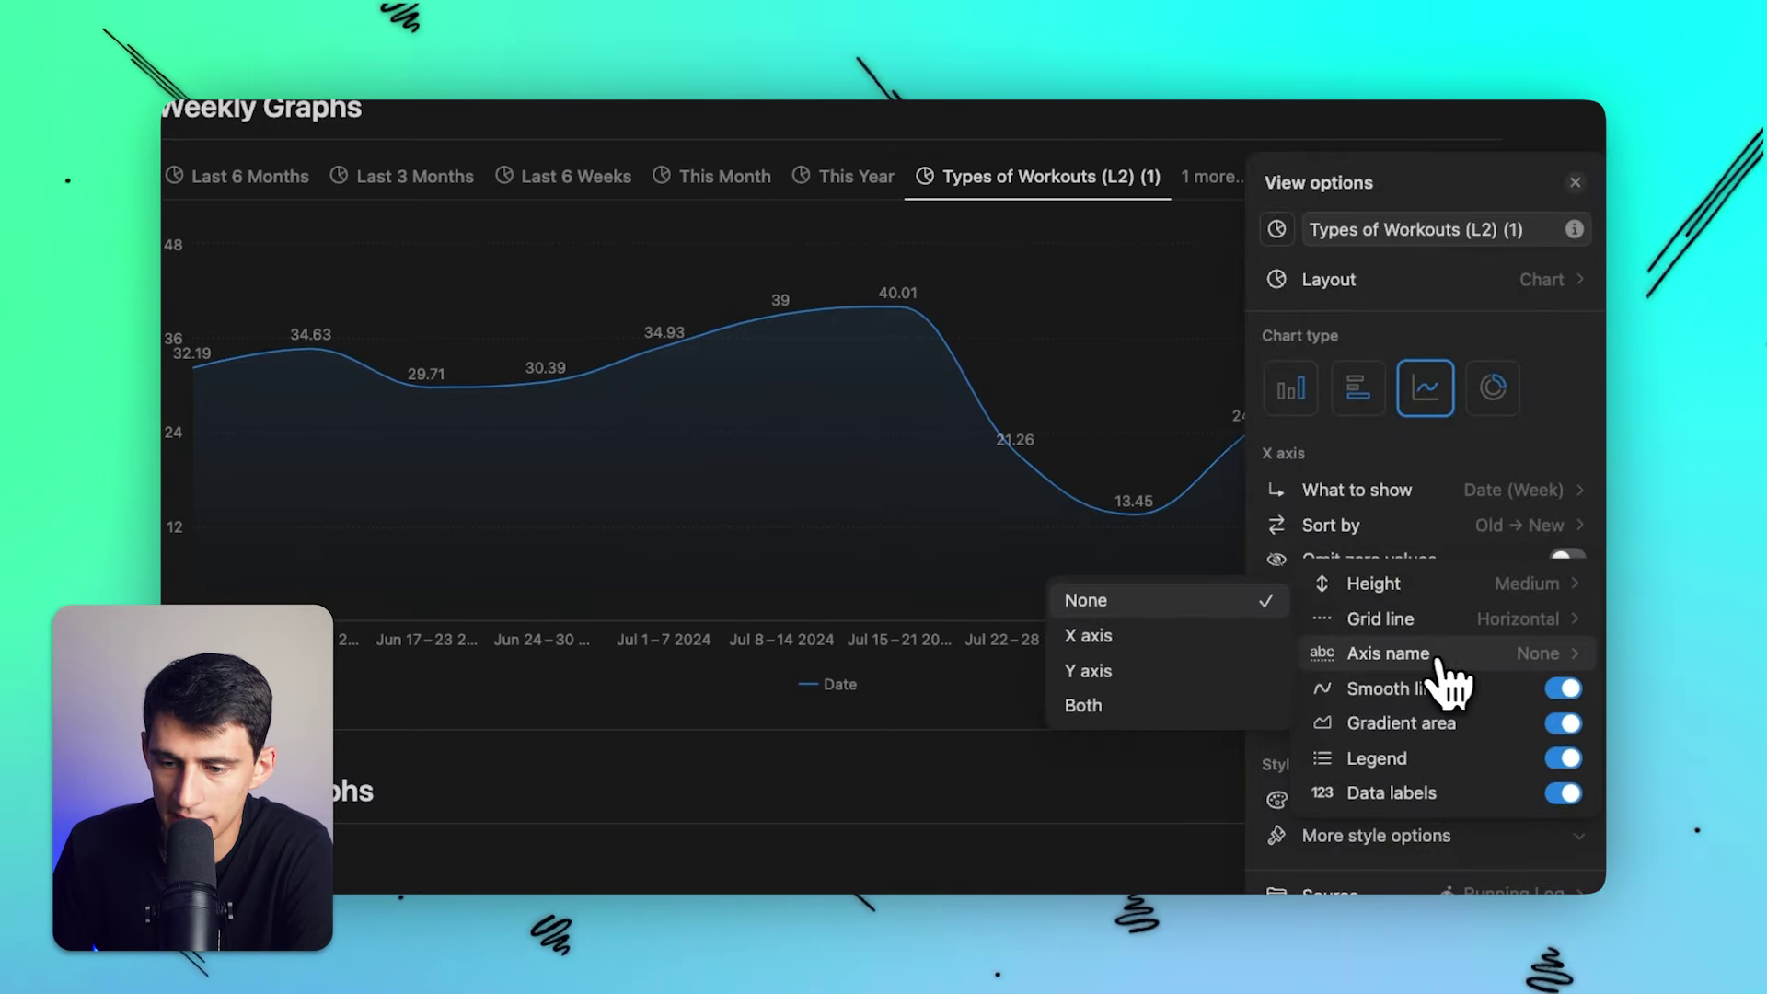
pyautogui.click(1197, 656)
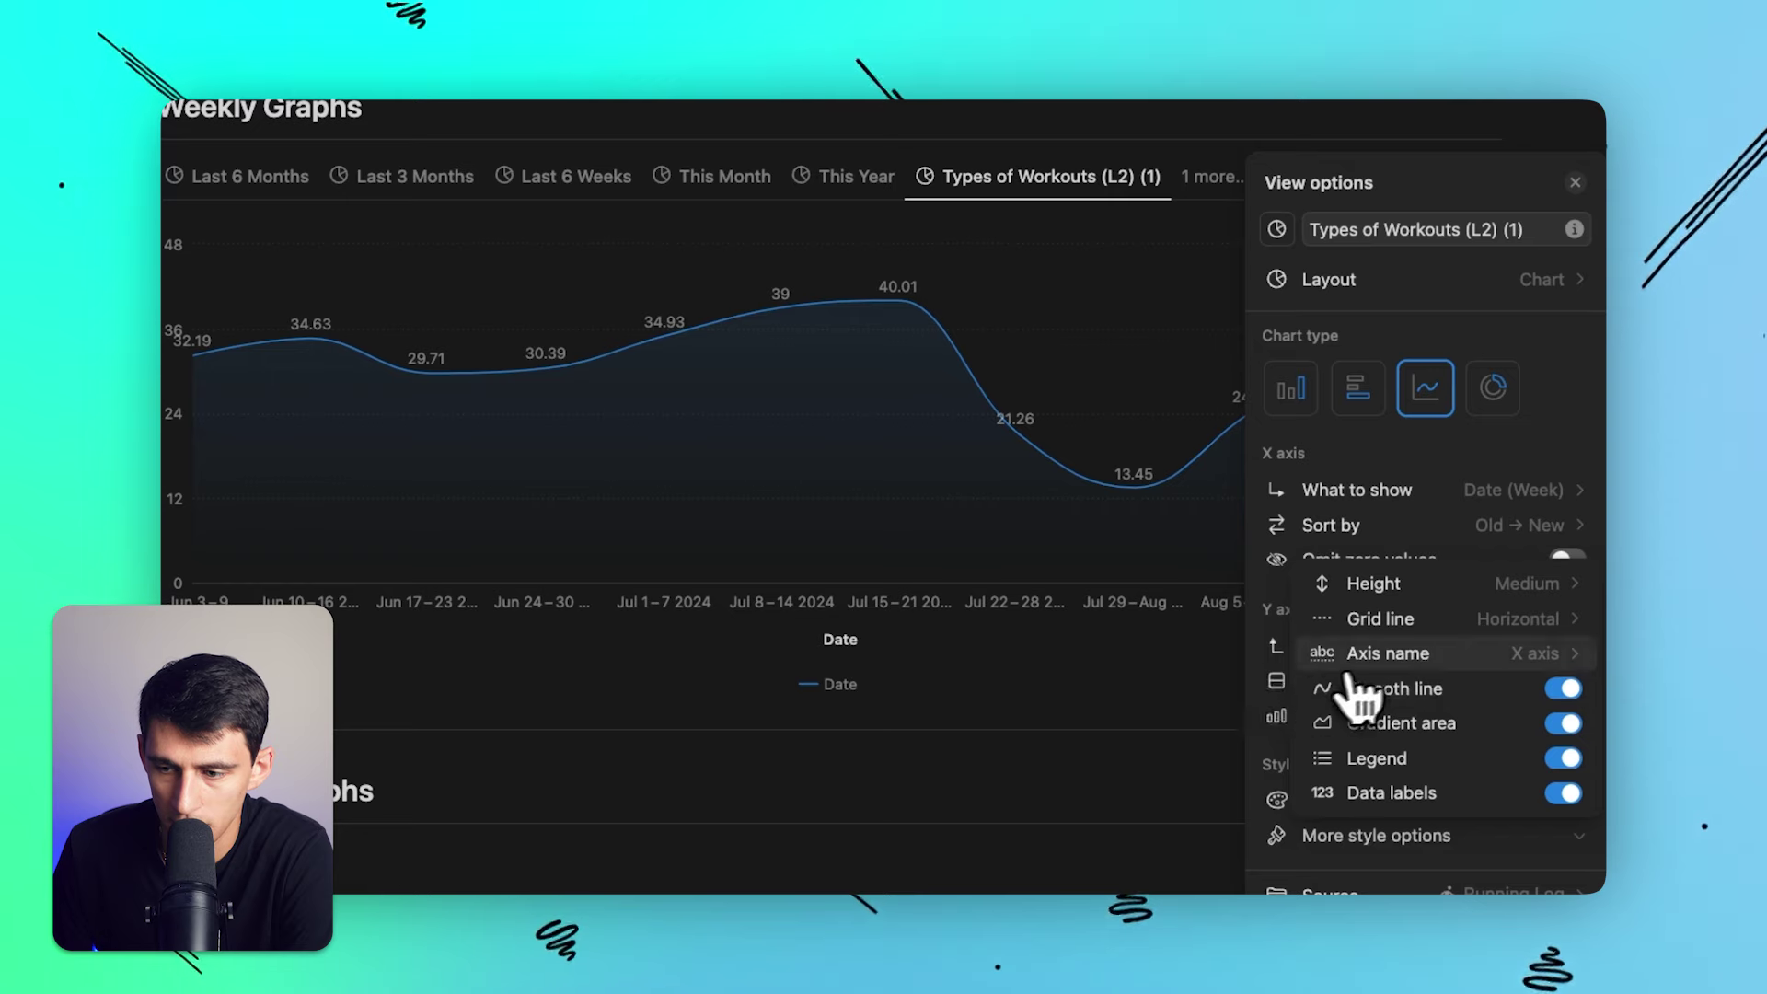
pyautogui.click(1324, 655)
pyautogui.click(1196, 644)
pyautogui.click(1383, 655)
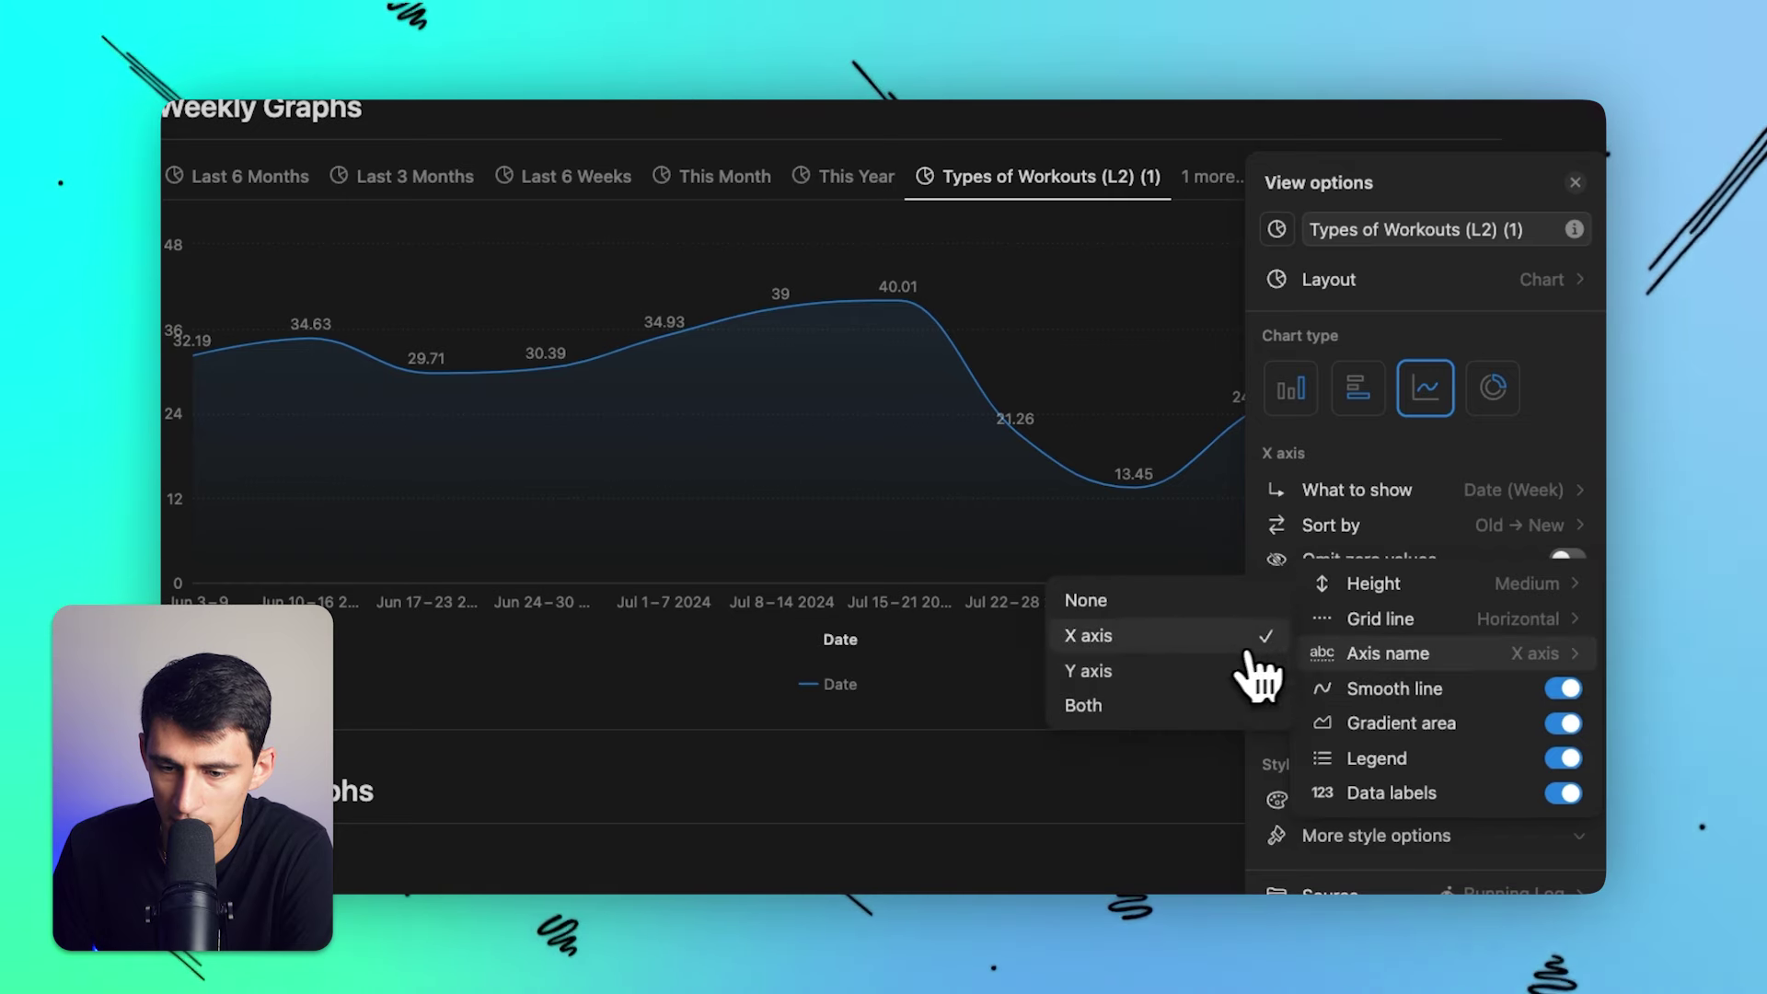
pyautogui.click(1222, 677)
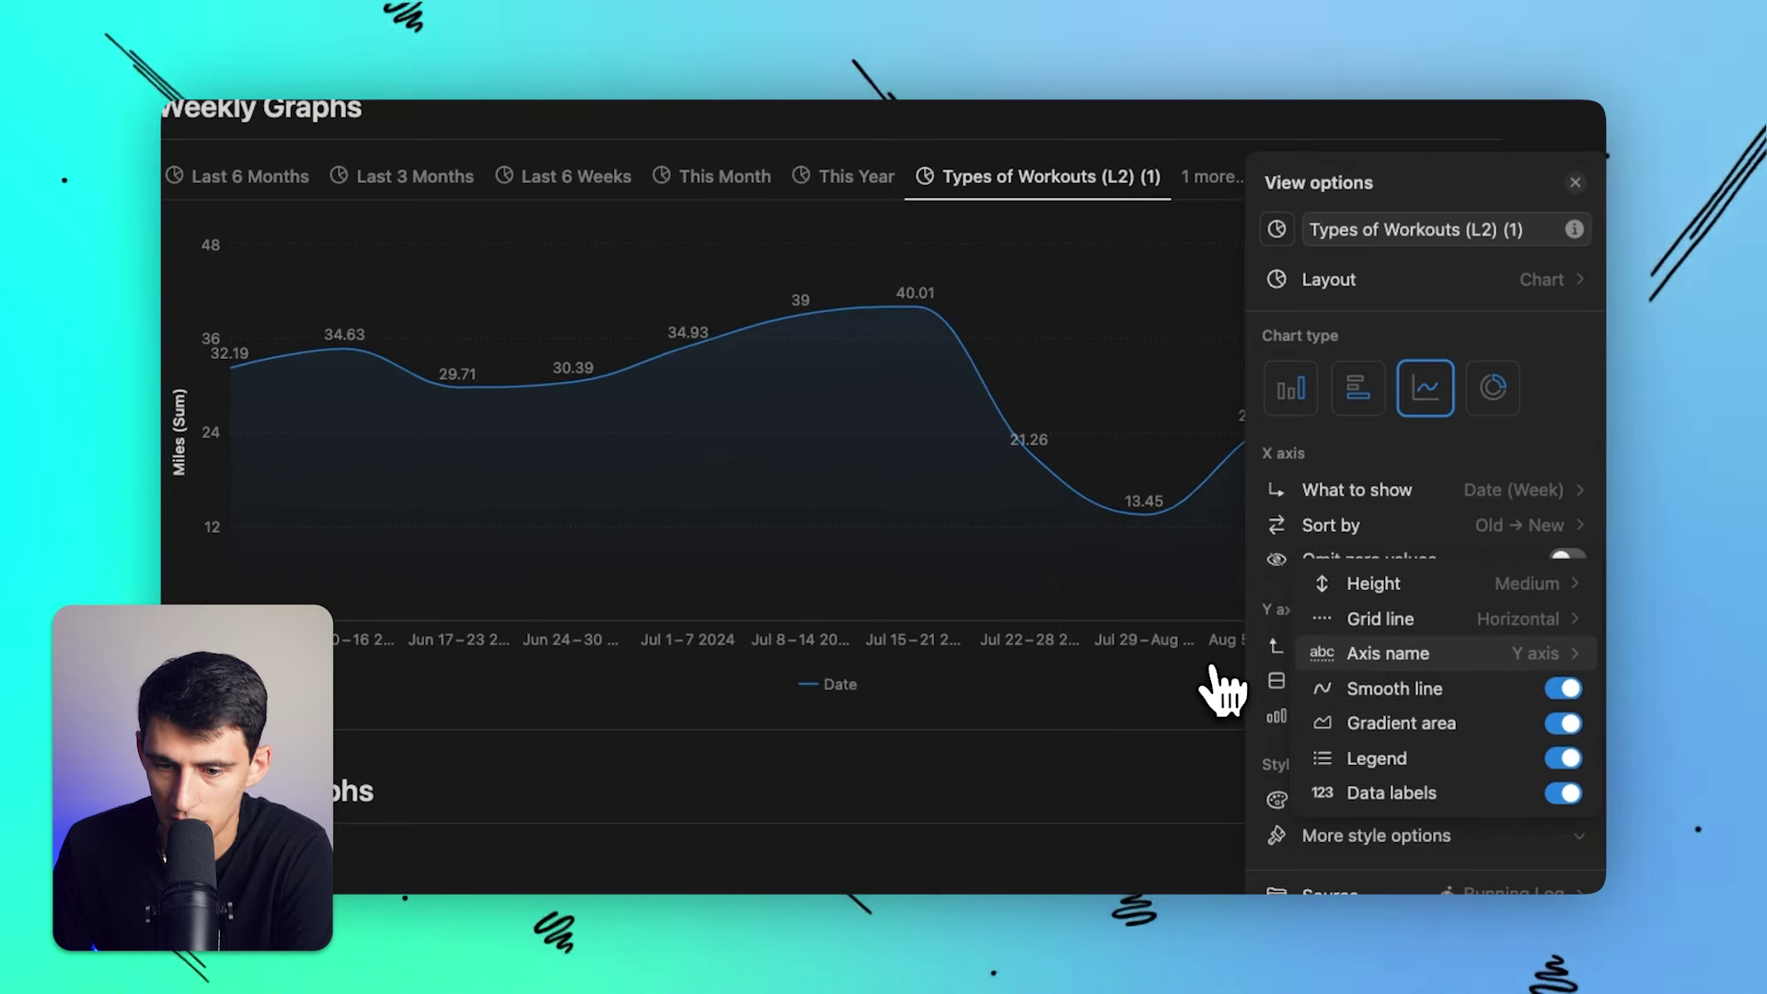
# Try vertical and both grid lines, then settle on horizontal grid lines only.
pyautogui.click(1302, 617)
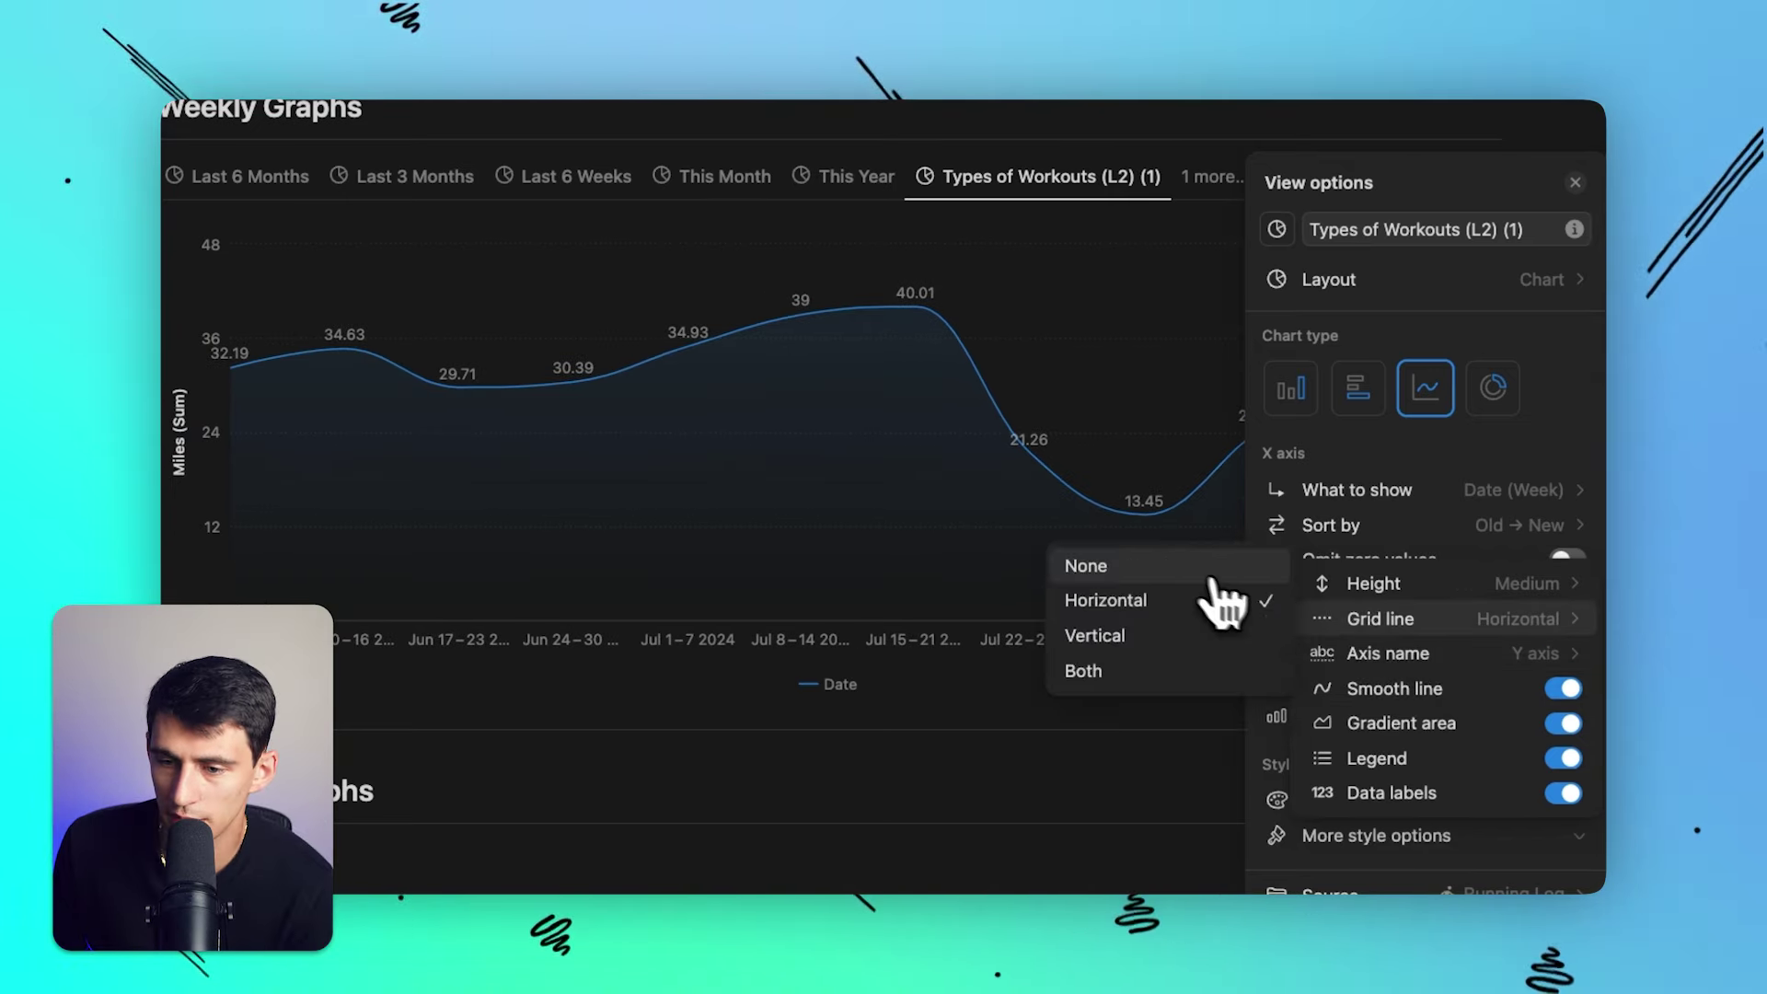
pyautogui.click(1103, 648)
pyautogui.click(1344, 620)
pyautogui.click(1195, 672)
pyautogui.click(1307, 618)
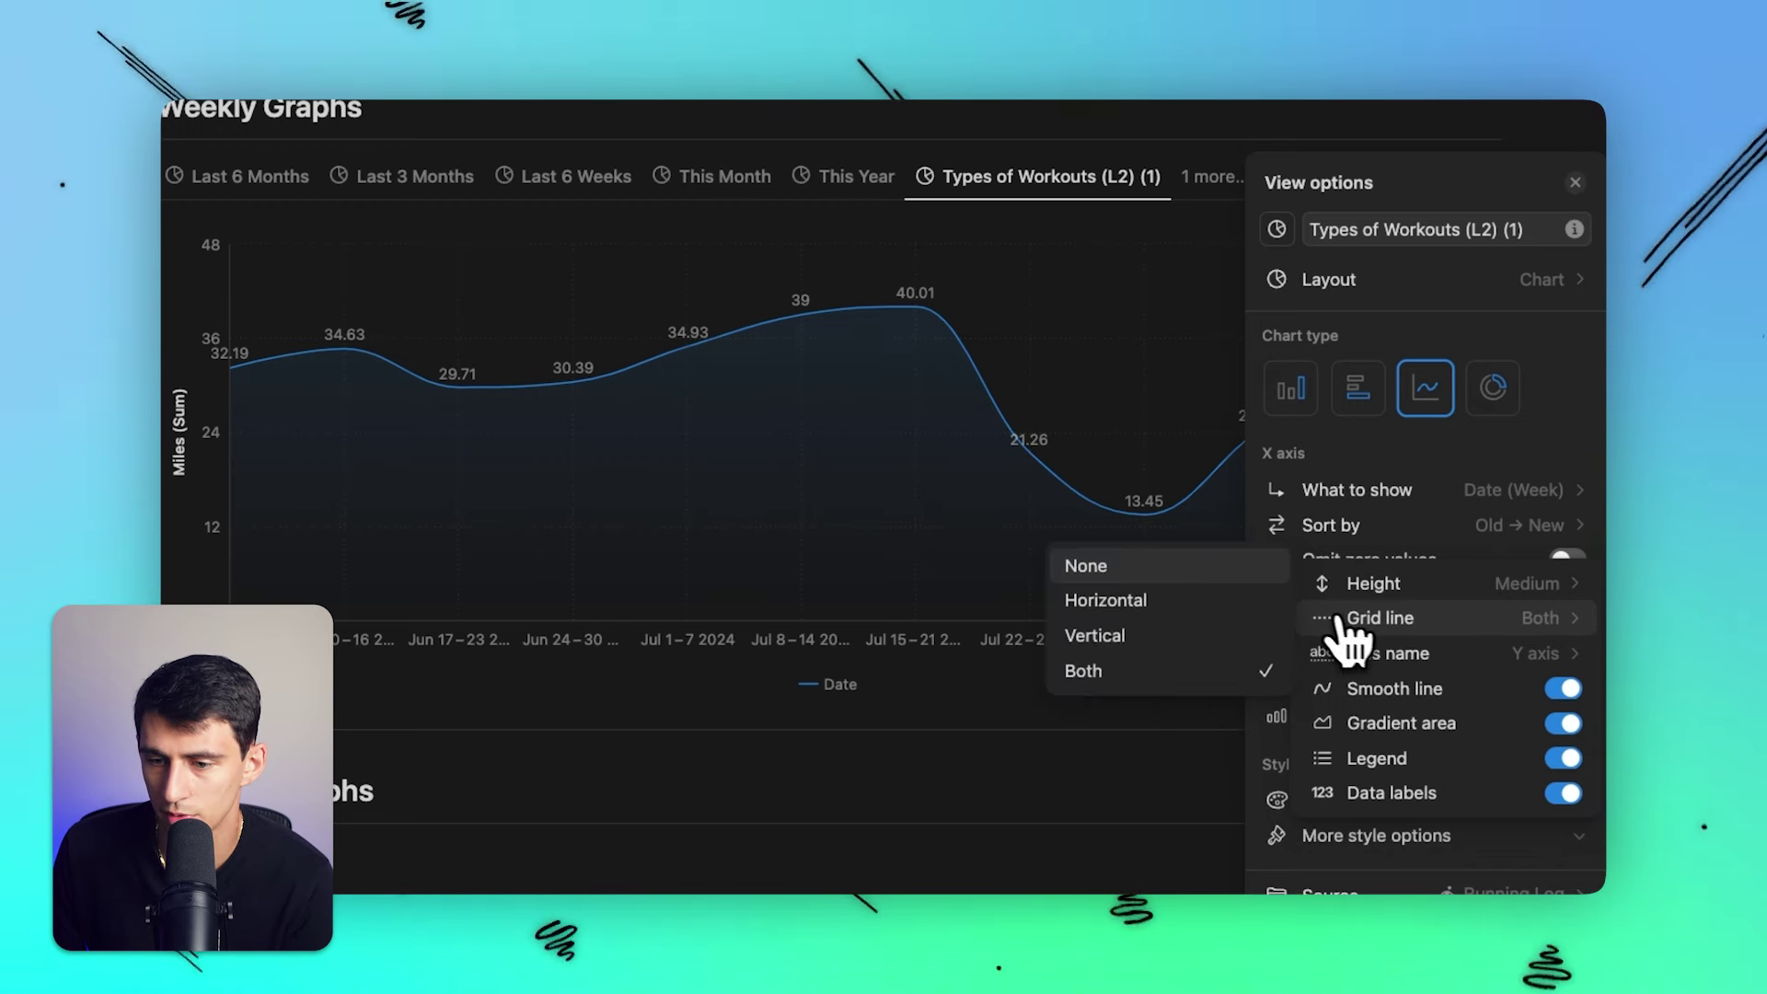
pyautogui.click(1208, 603)
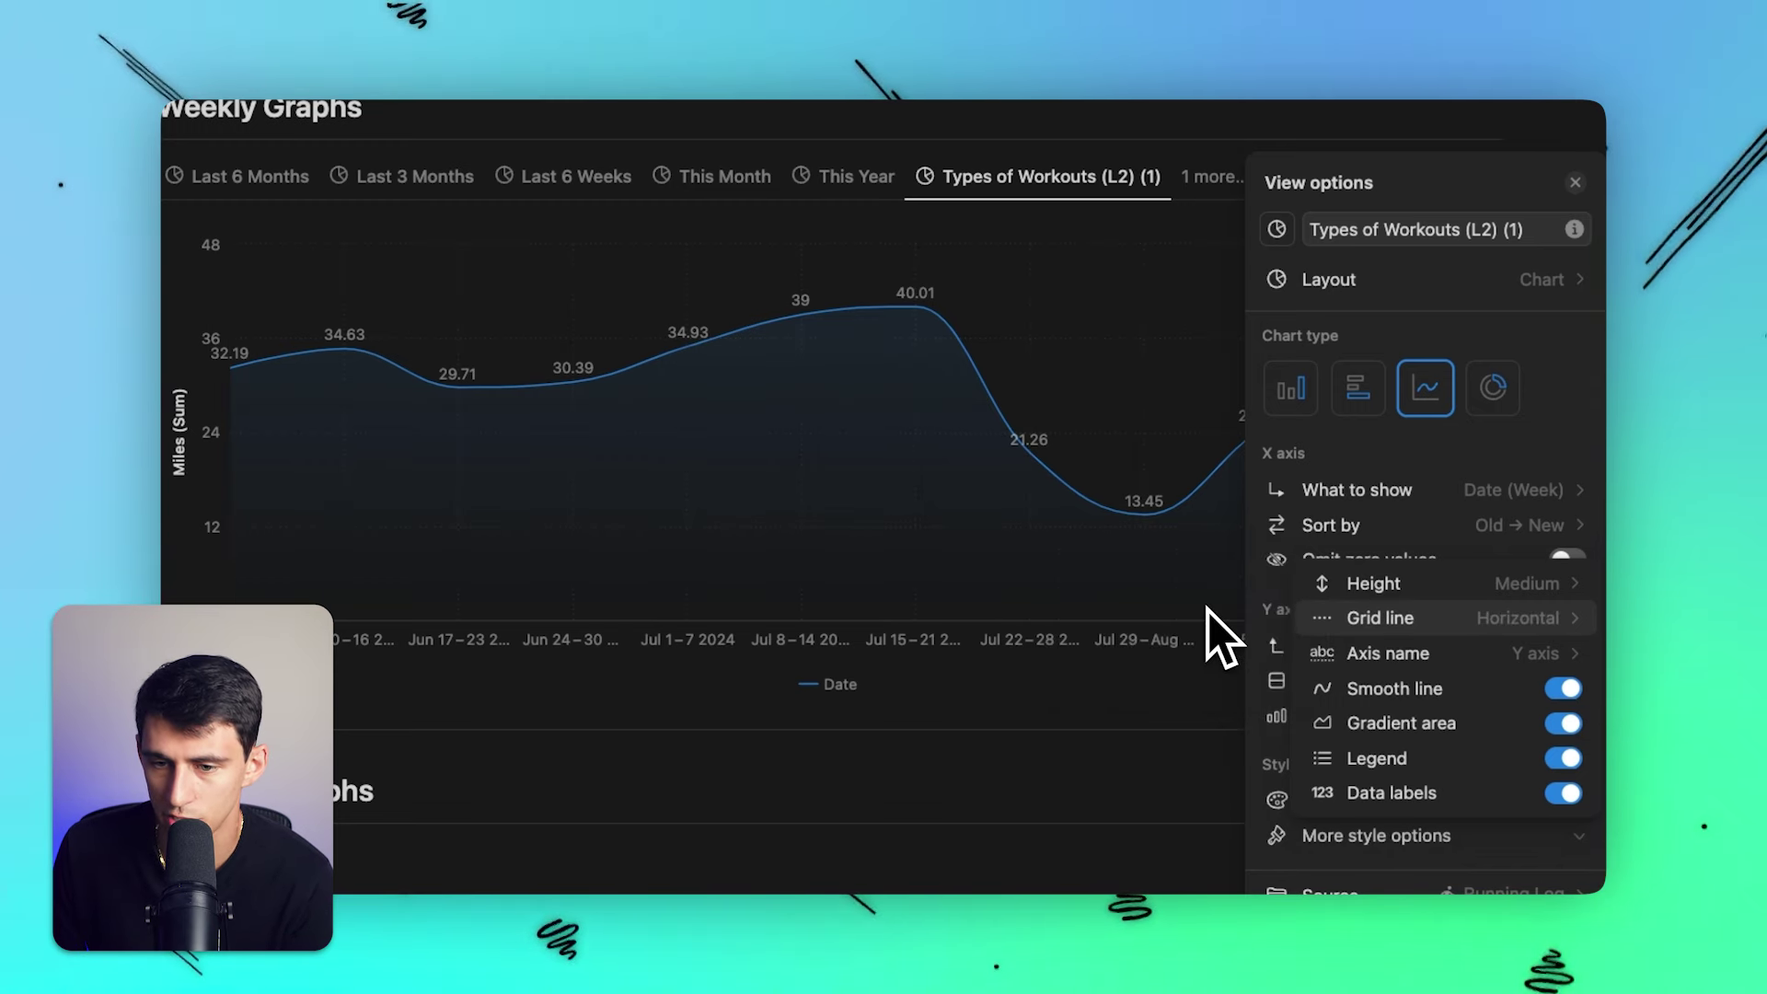
pyautogui.click(1122, 598)
pyautogui.click(1113, 612)
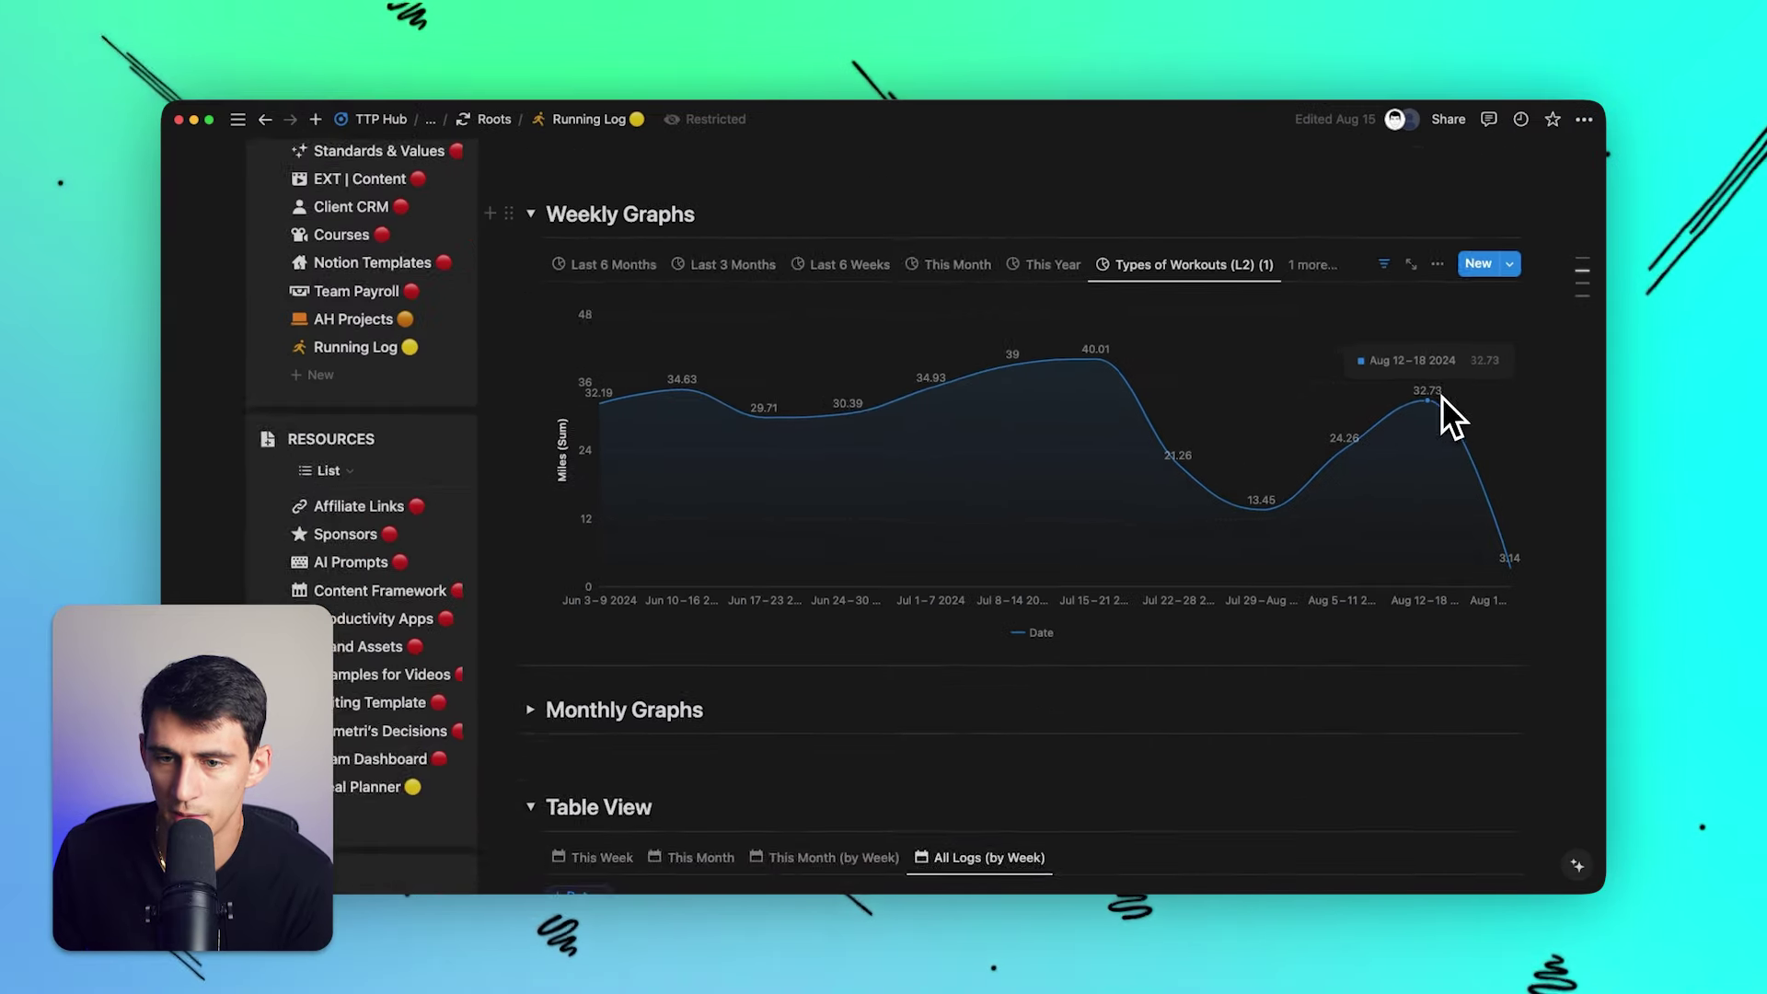
pyautogui.click(1442, 241)
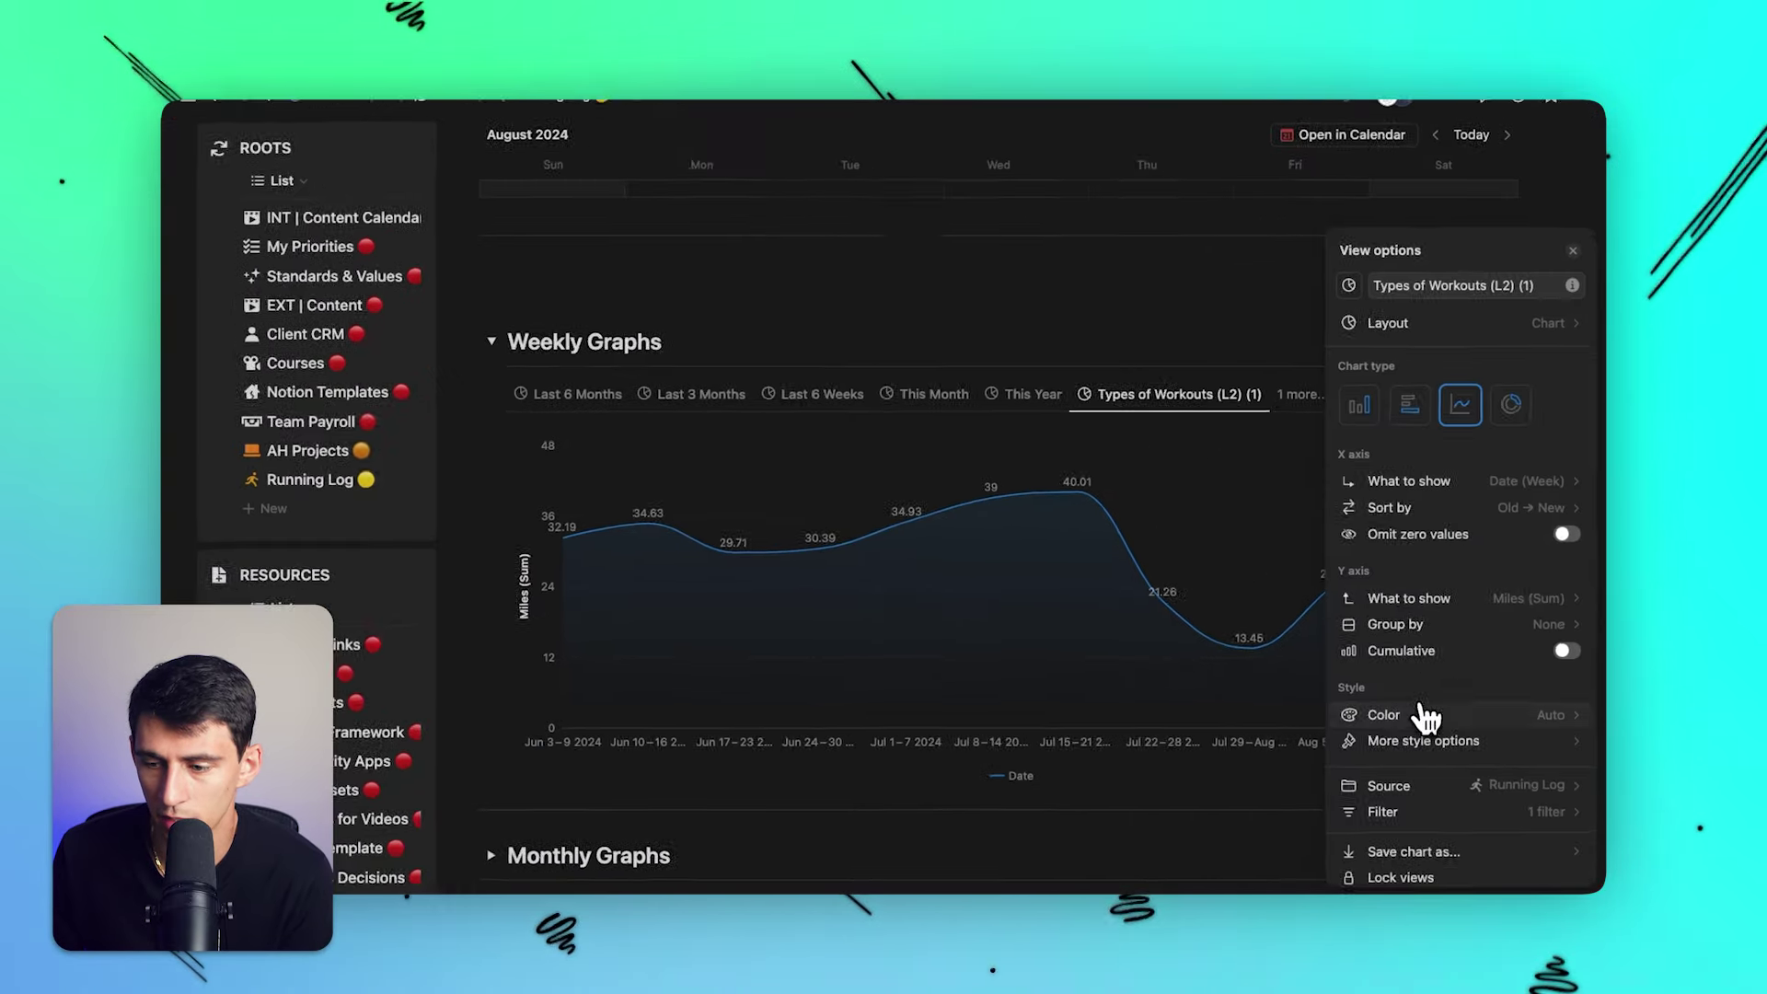
pyautogui.click(1426, 718)
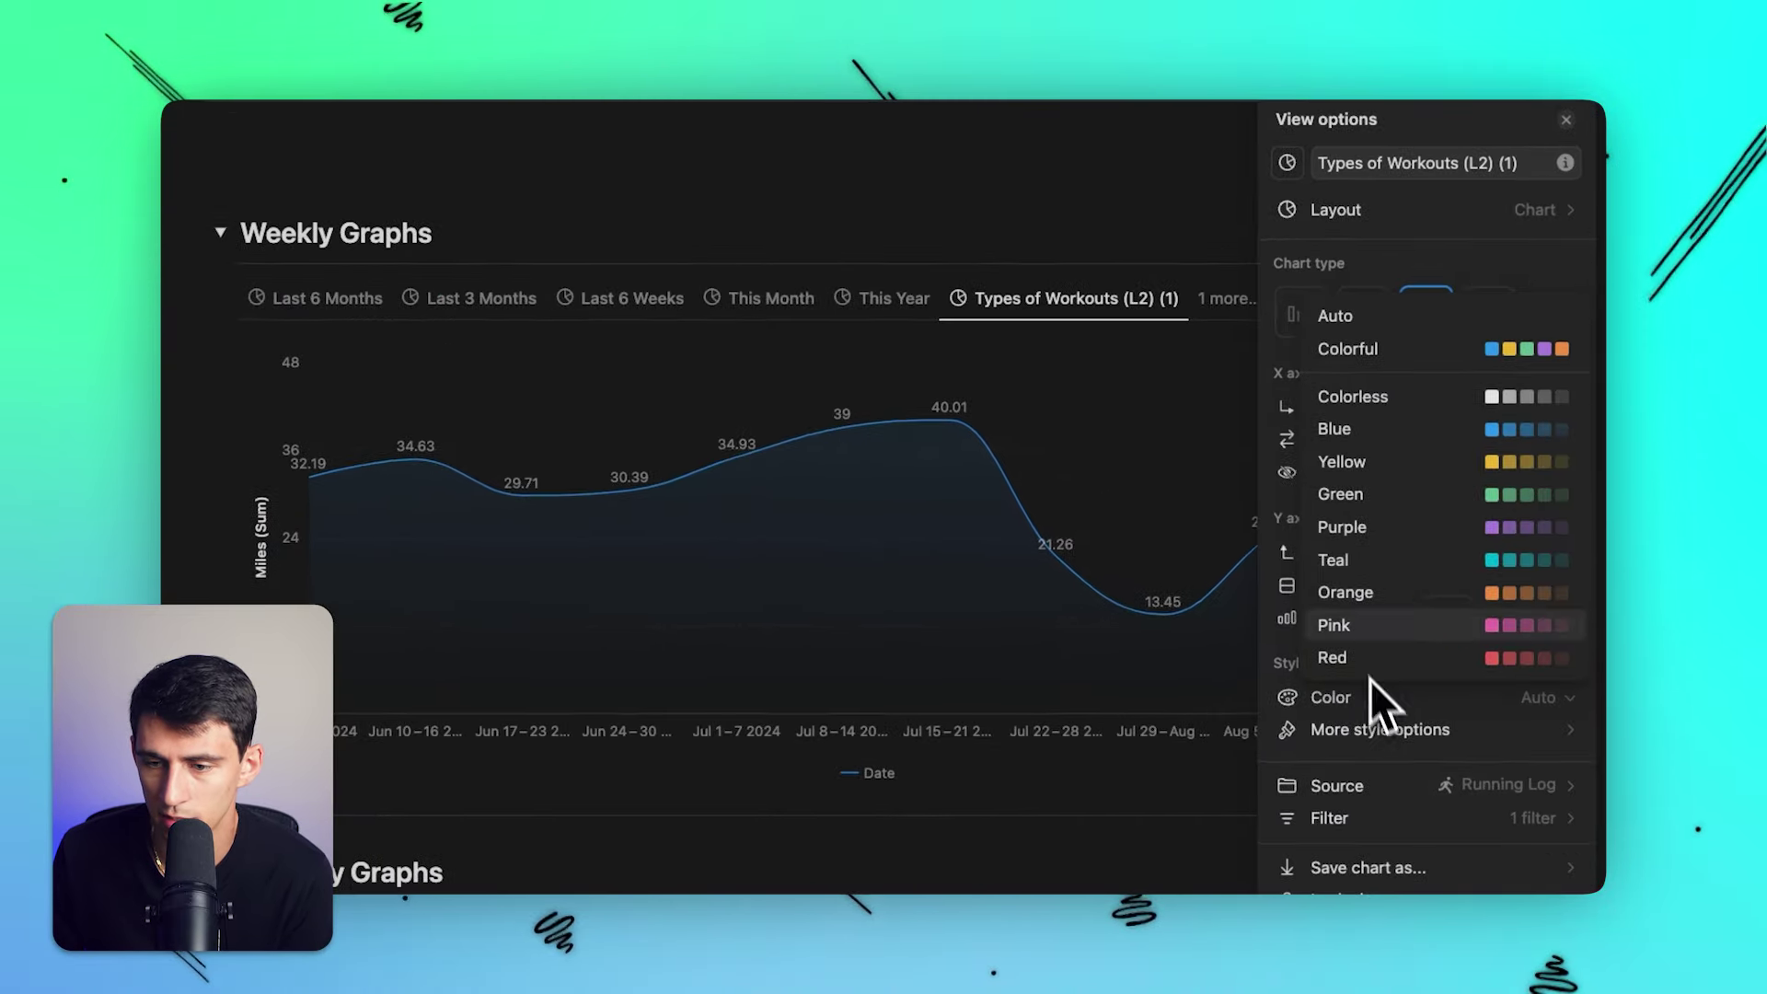
pyautogui.click(1409, 479)
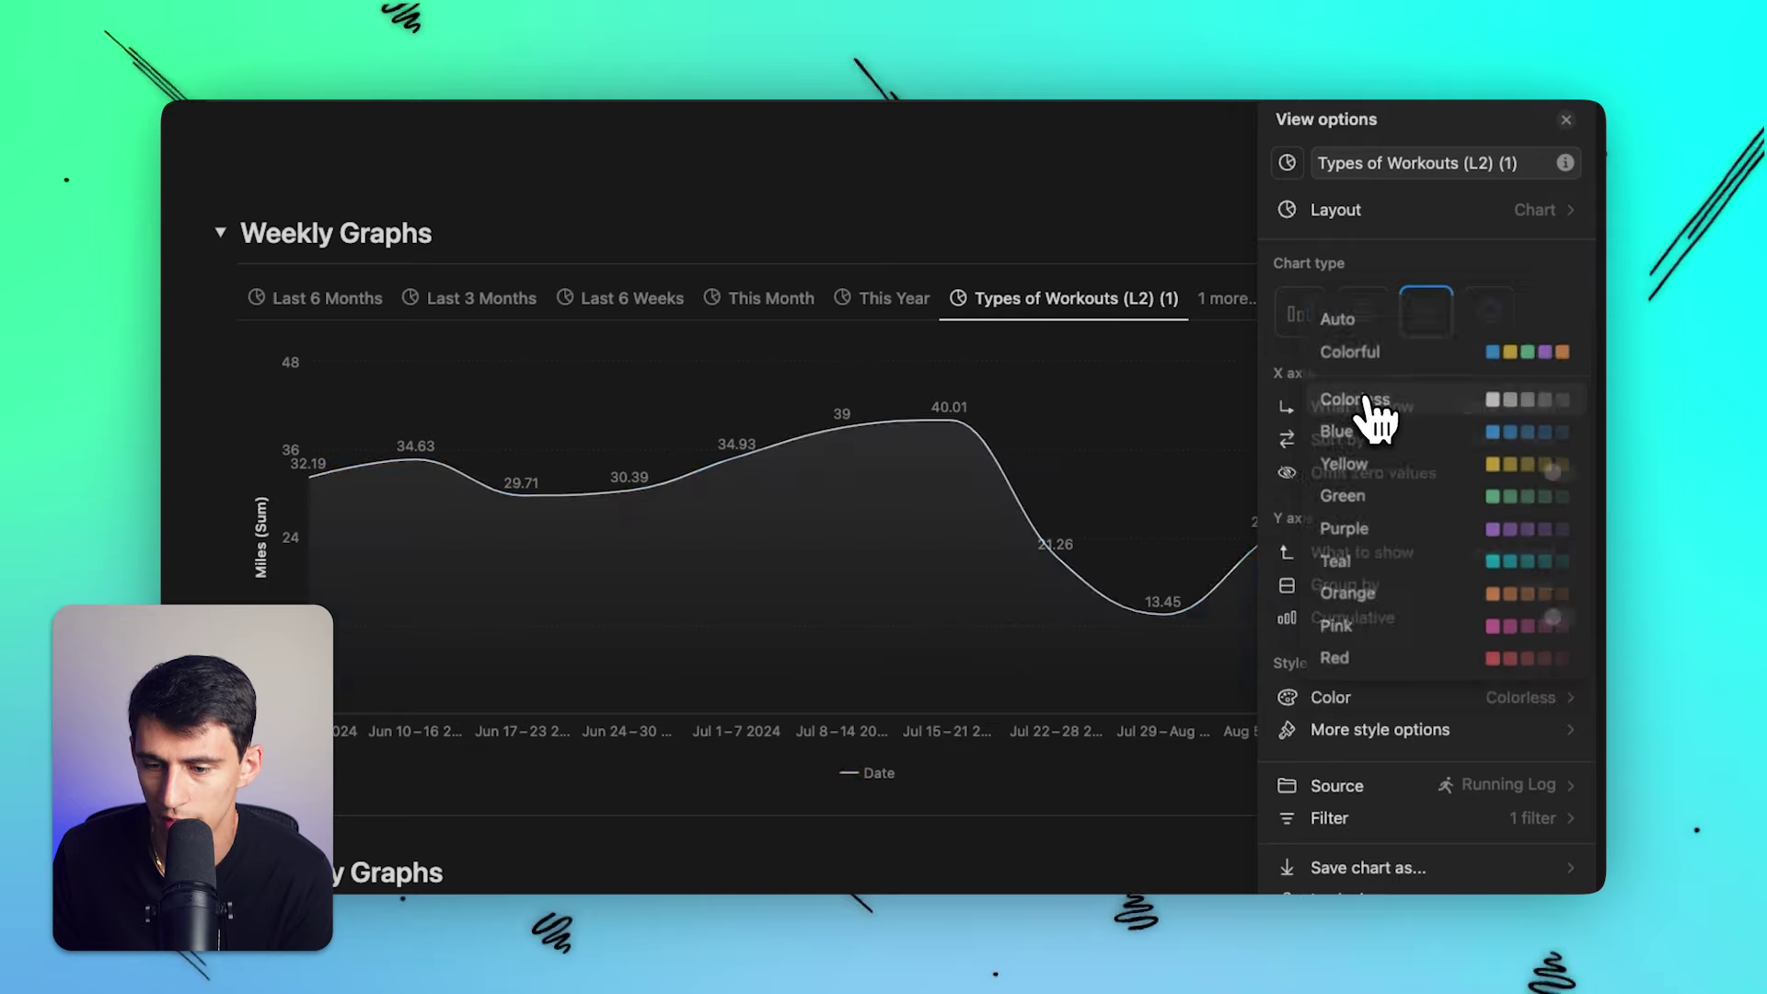
pyautogui.click(1385, 353)
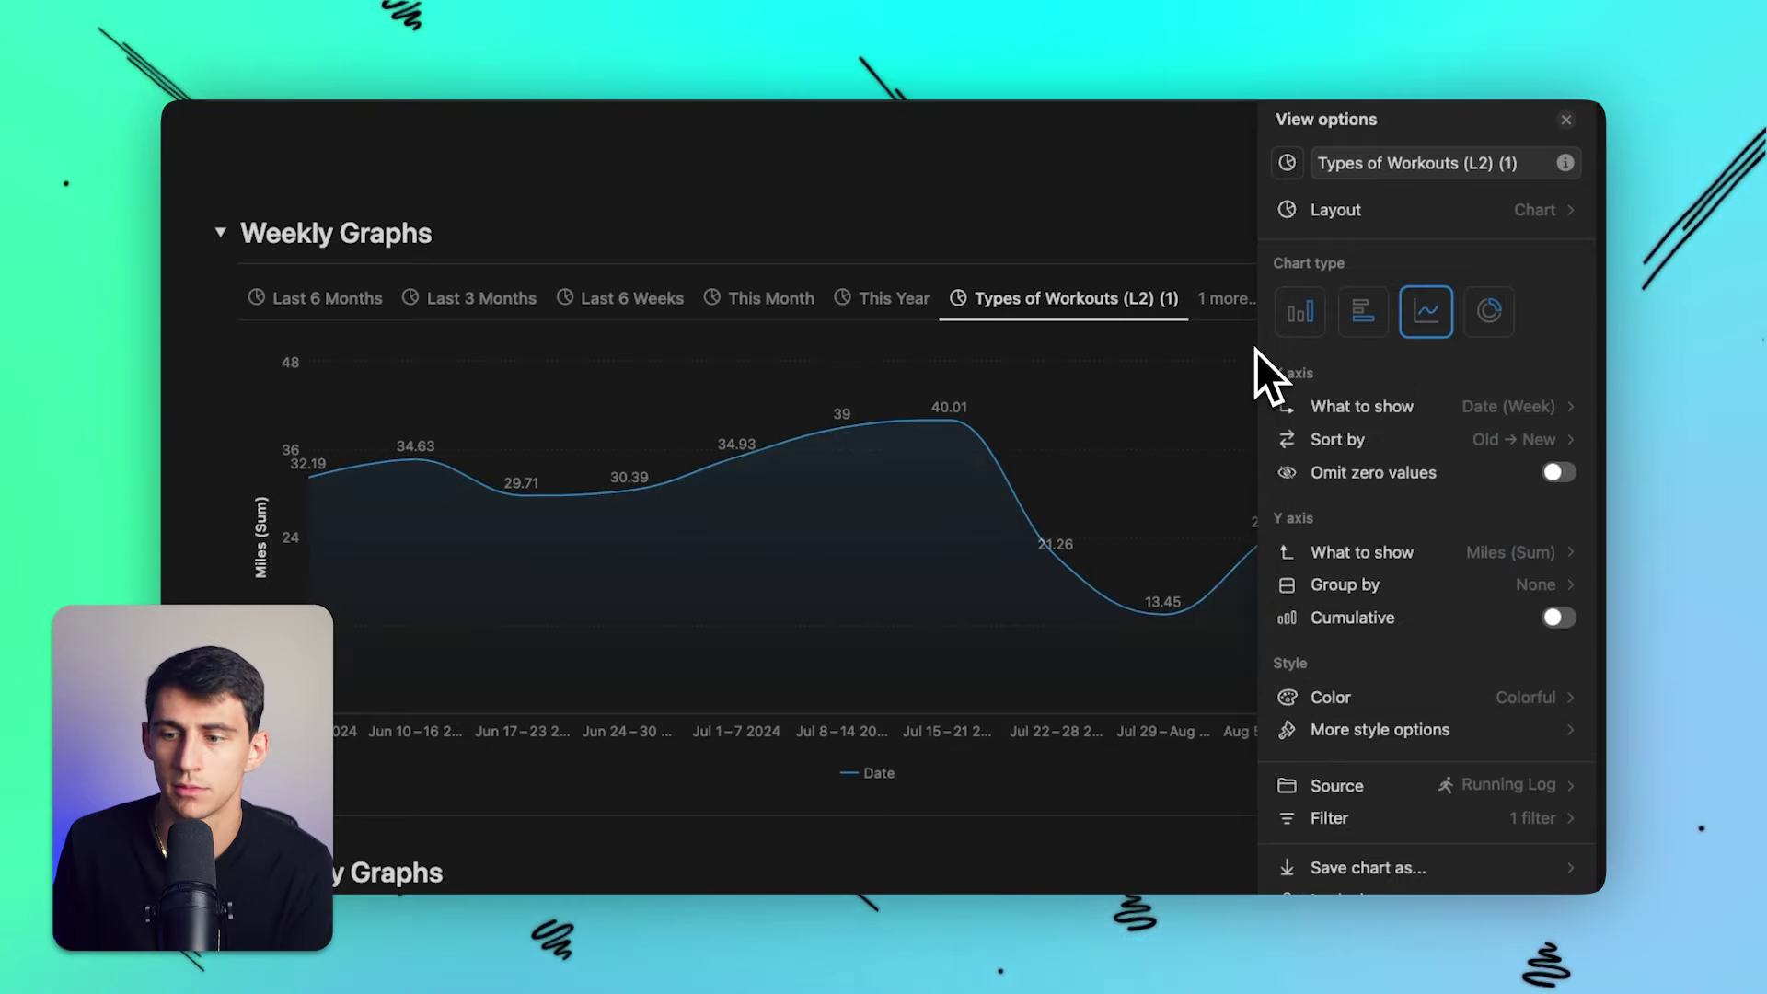
pyautogui.scroll(2, 1255, 350)
pyautogui.click(1387, 621)
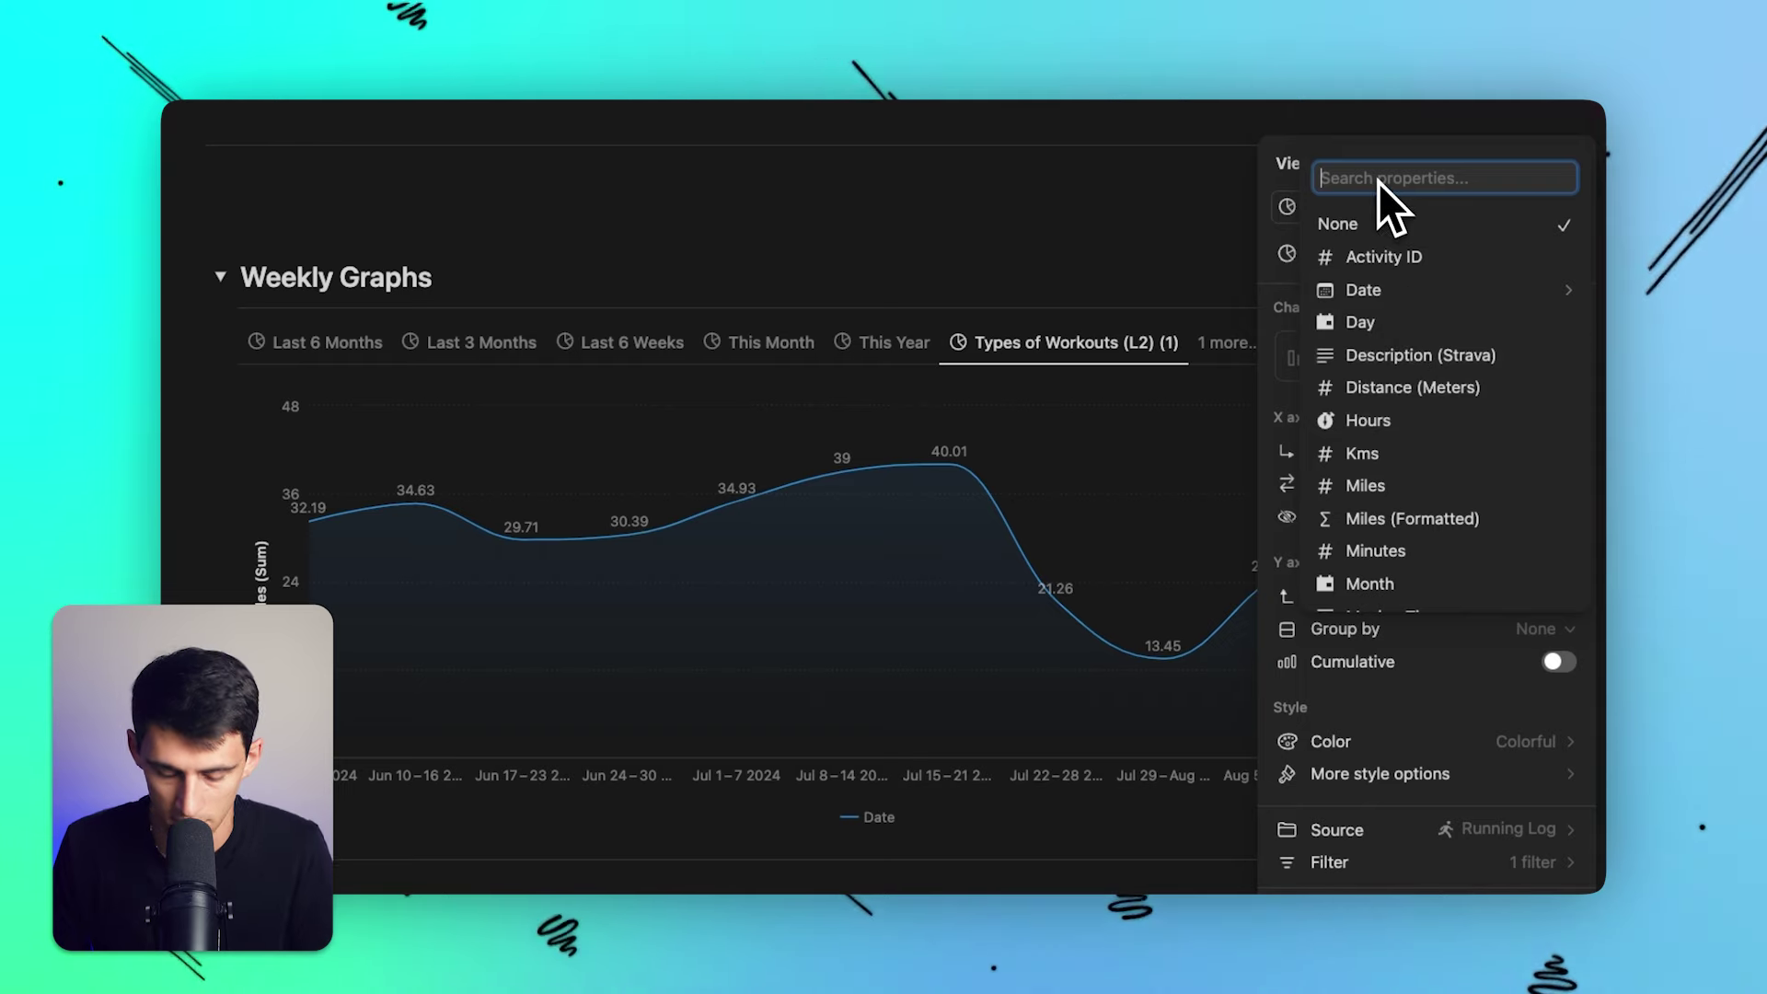
pyautogui.write('type')
pyautogui.press('Down')
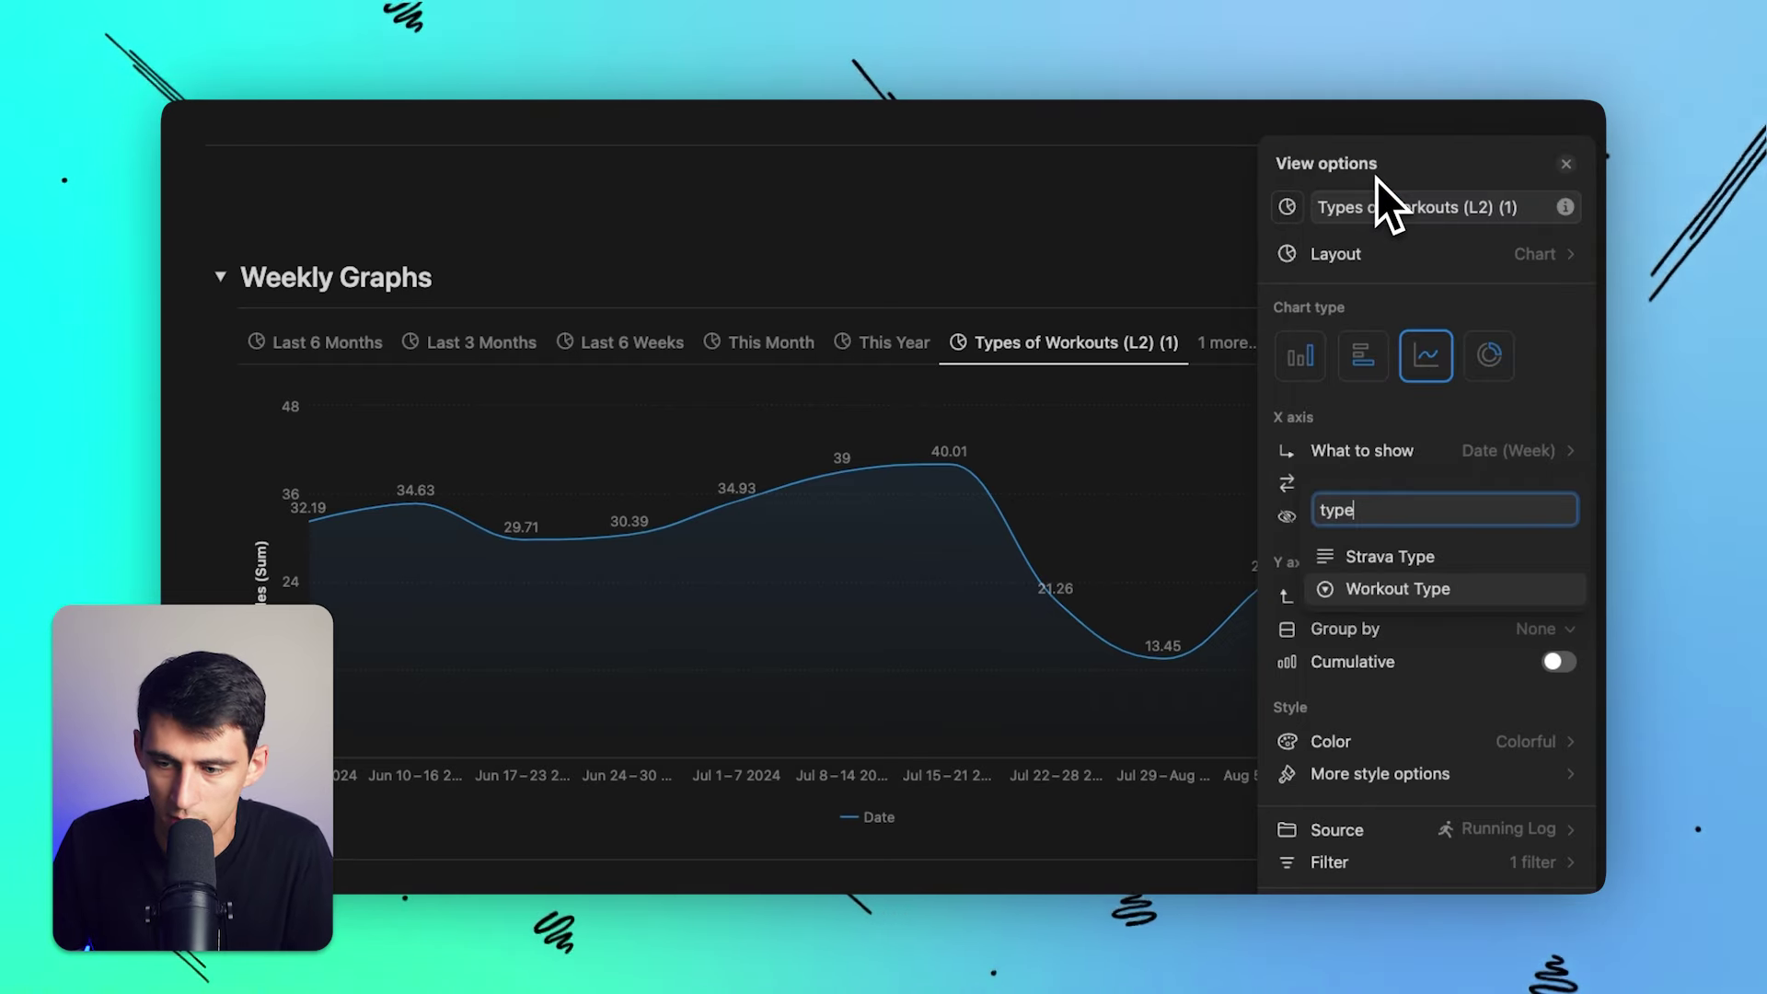
pyautogui.press('Return')
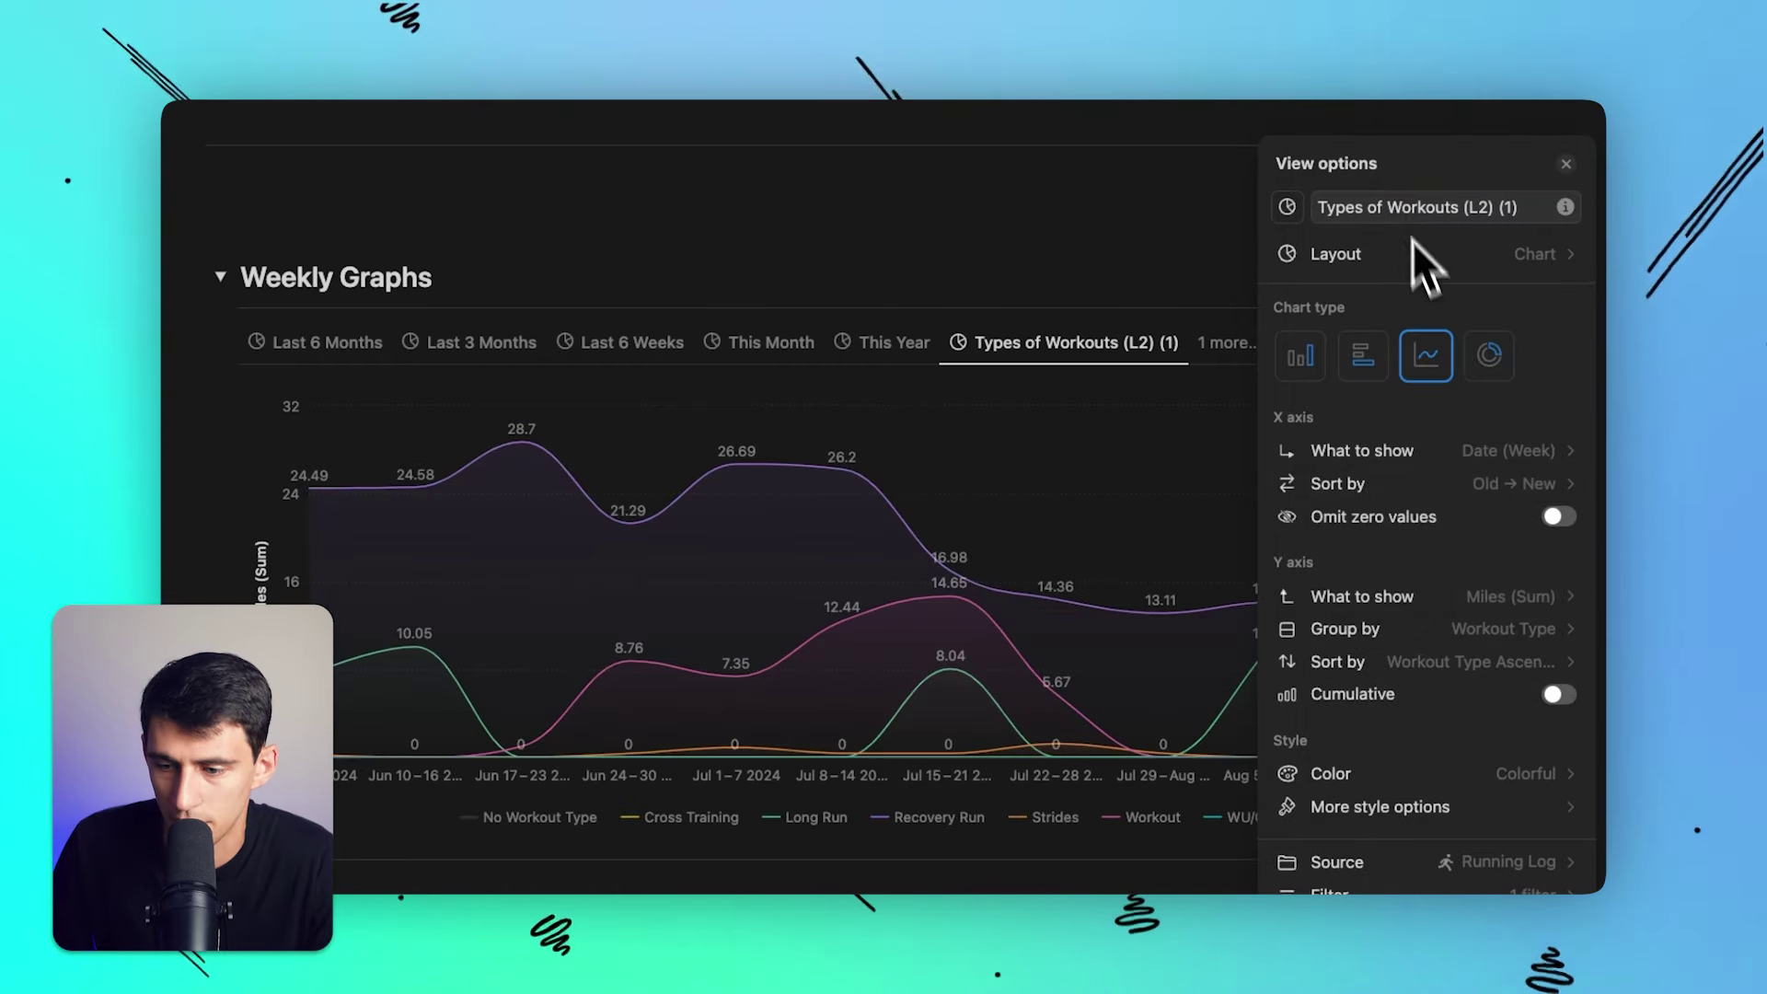
pyautogui.click(1375, 773)
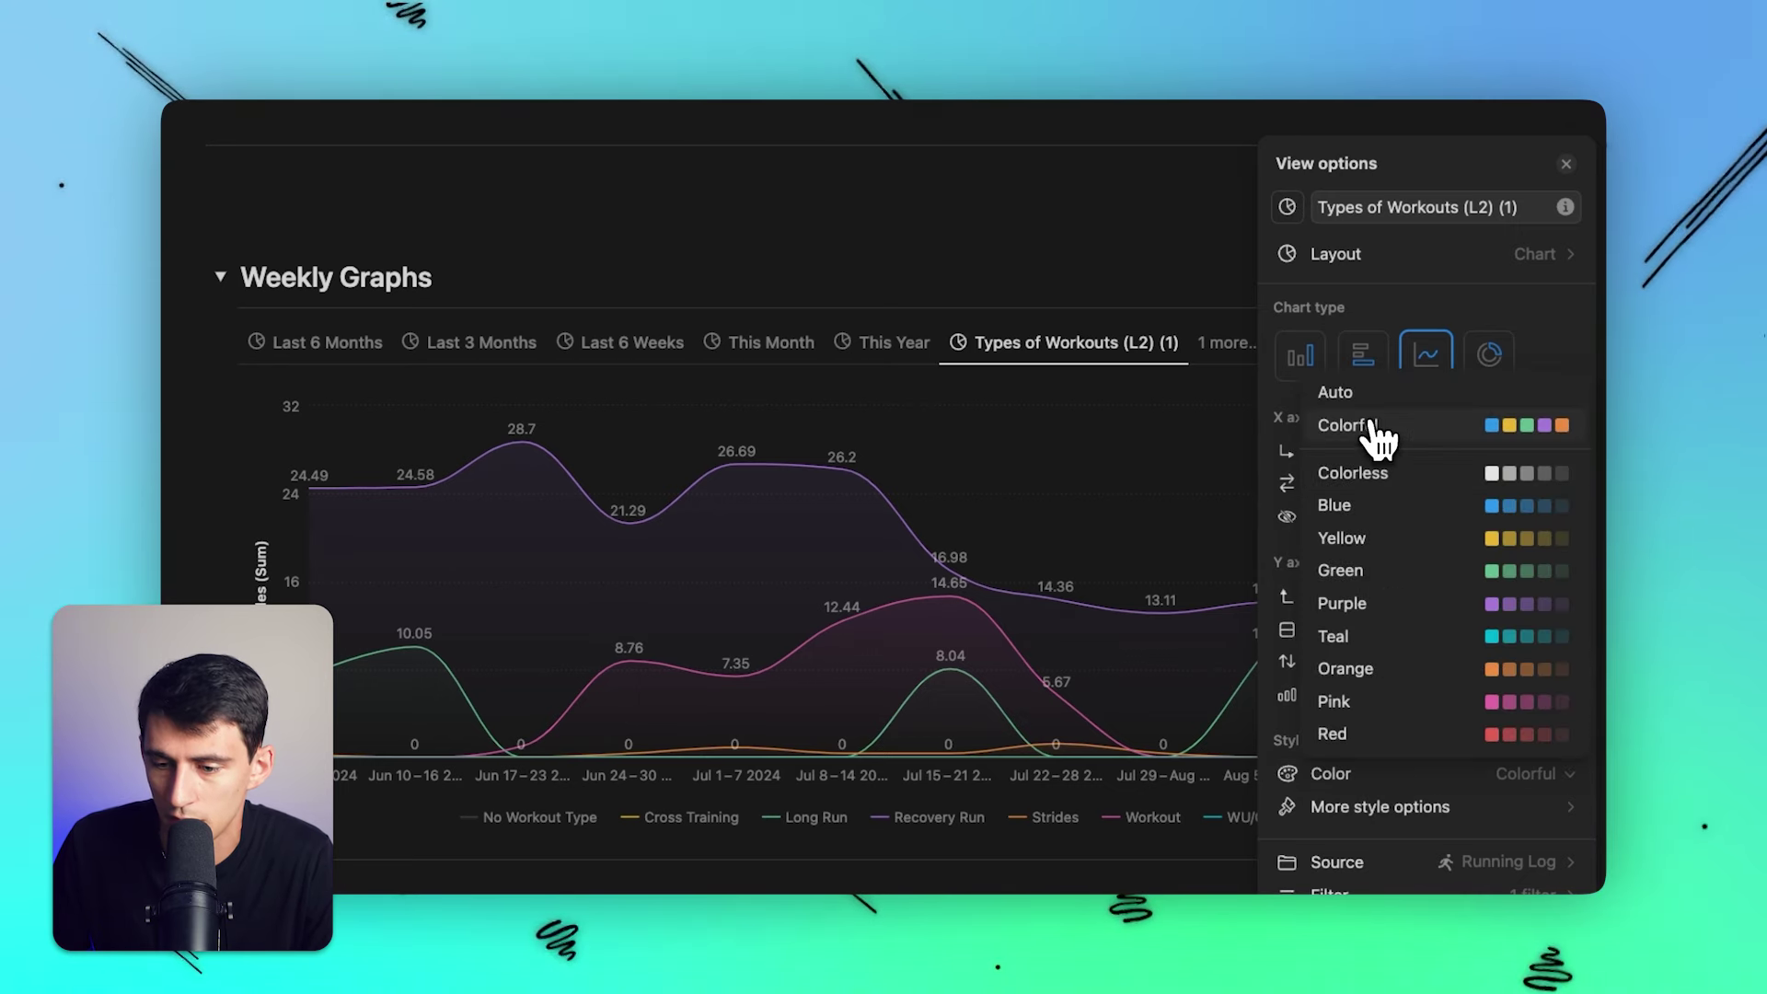
pyautogui.click(1279, 433)
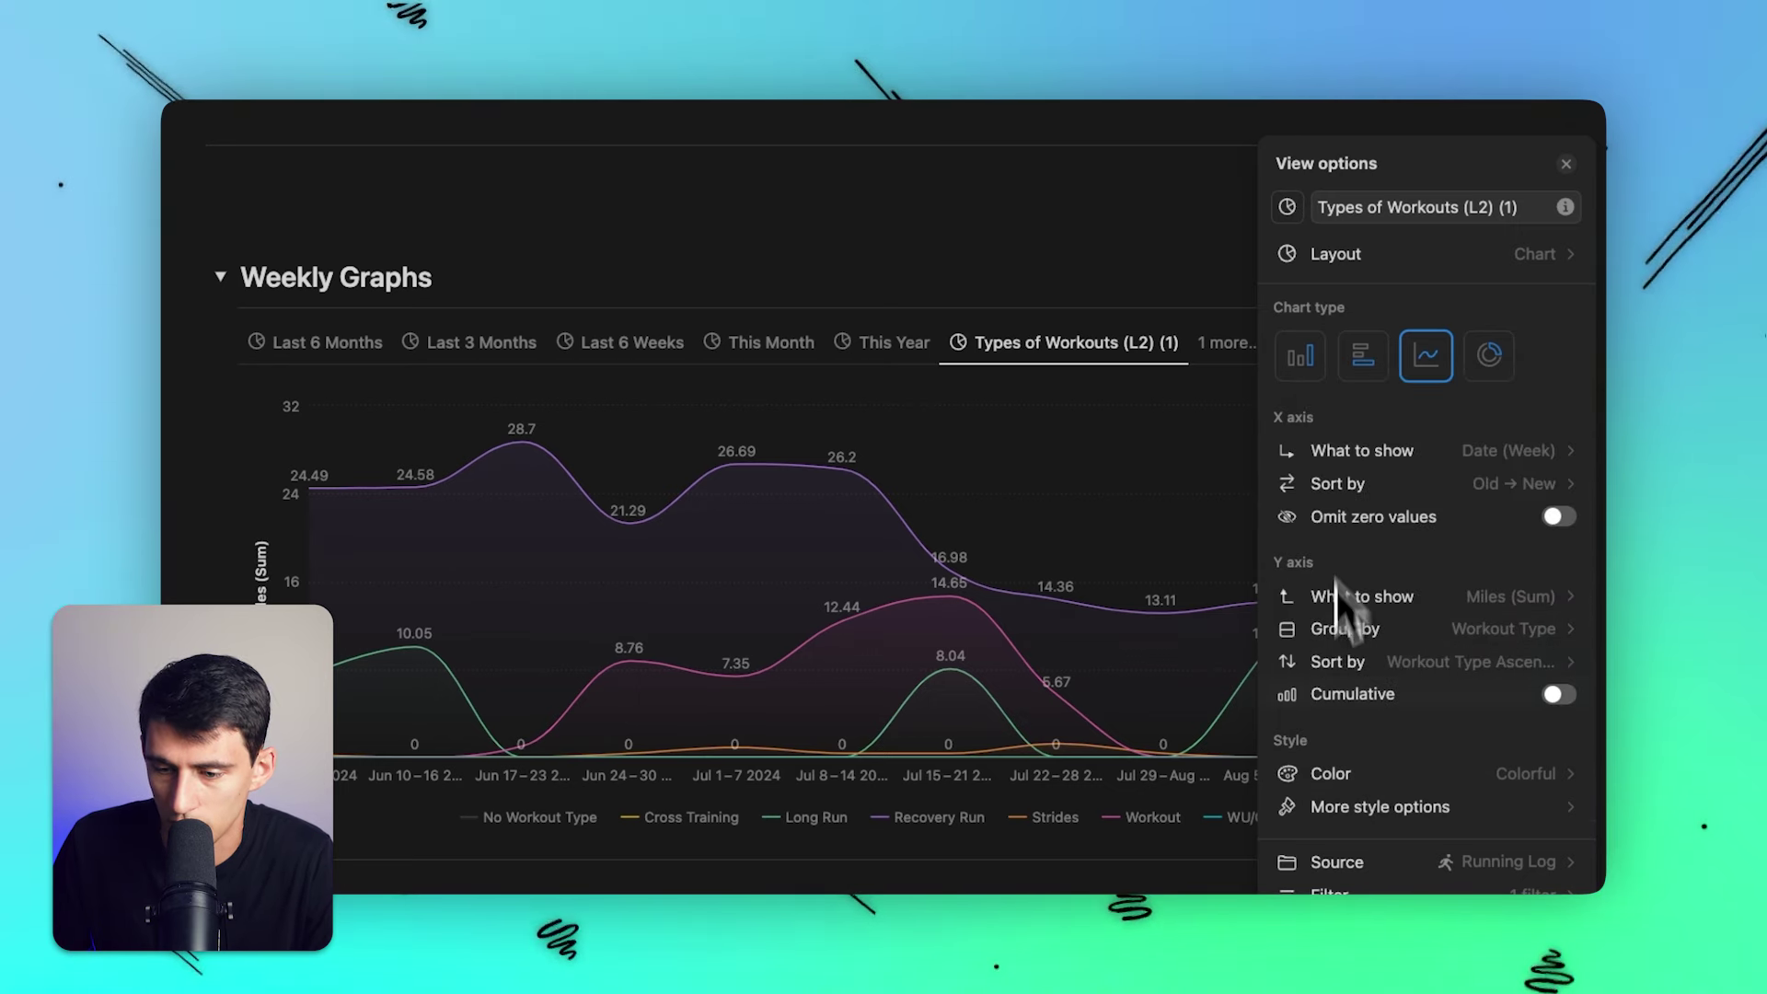
pyautogui.click(1358, 775)
pyautogui.click(1343, 394)
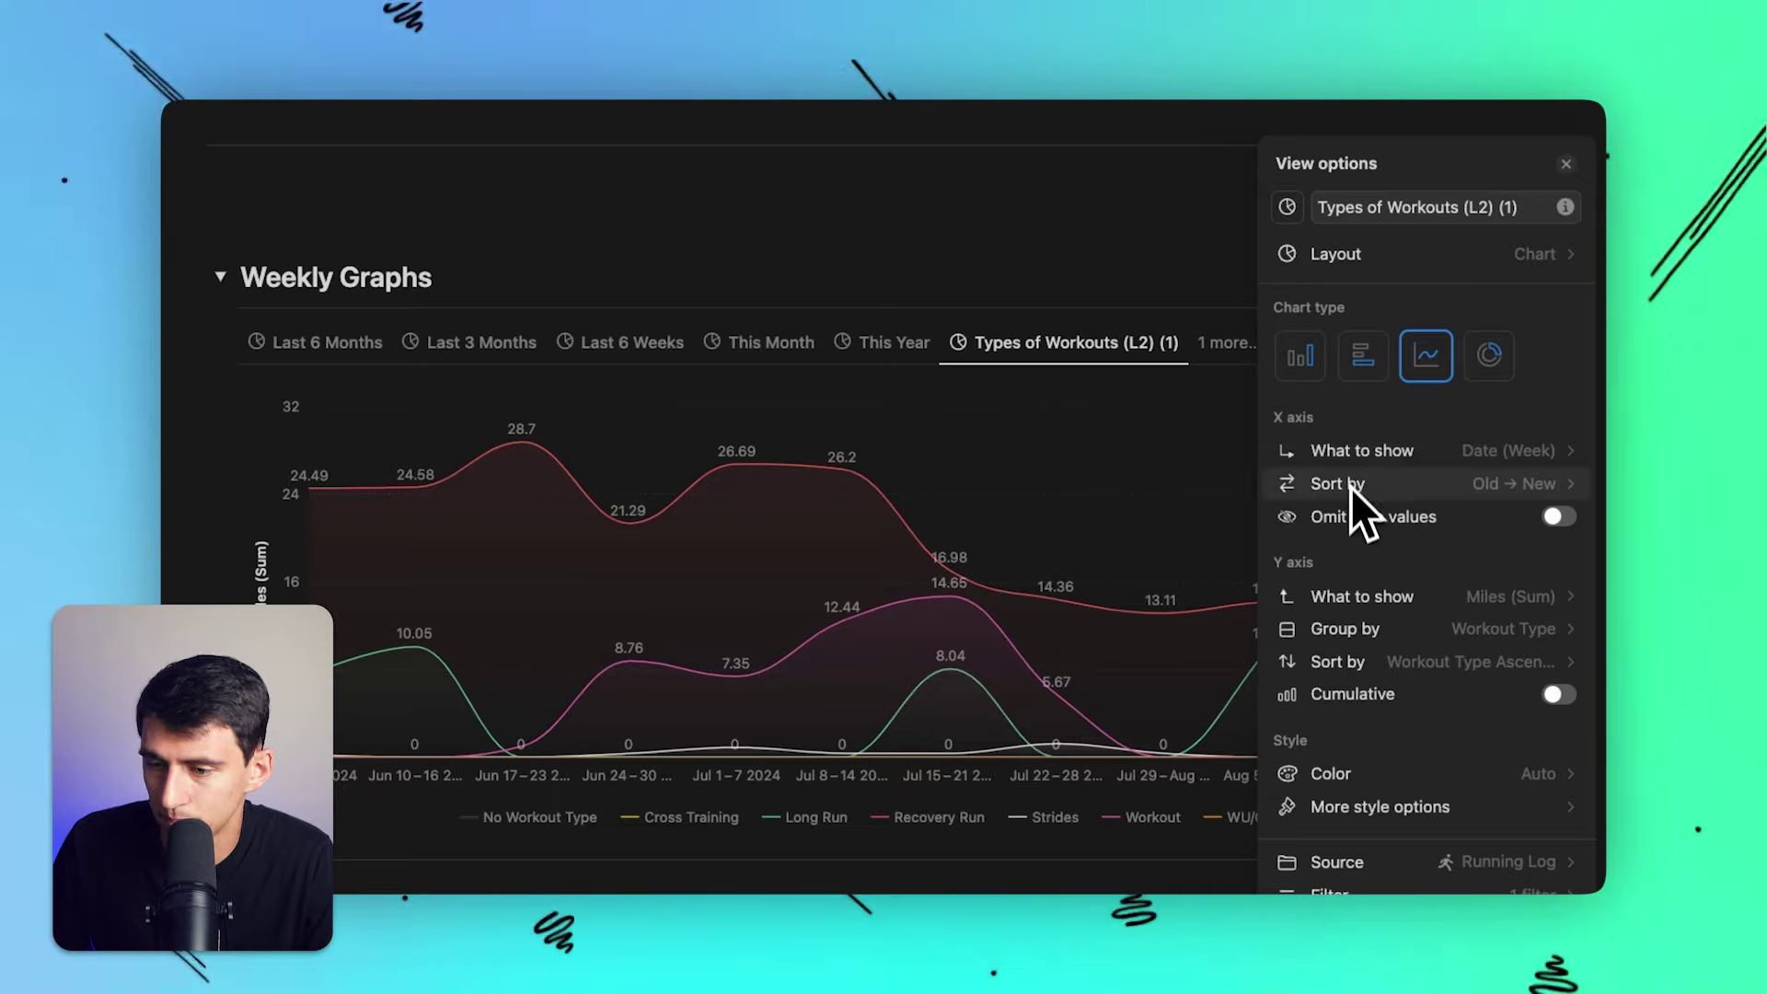
pyautogui.click(1404, 633)
pyautogui.click(1339, 227)
pyautogui.click(1057, 473)
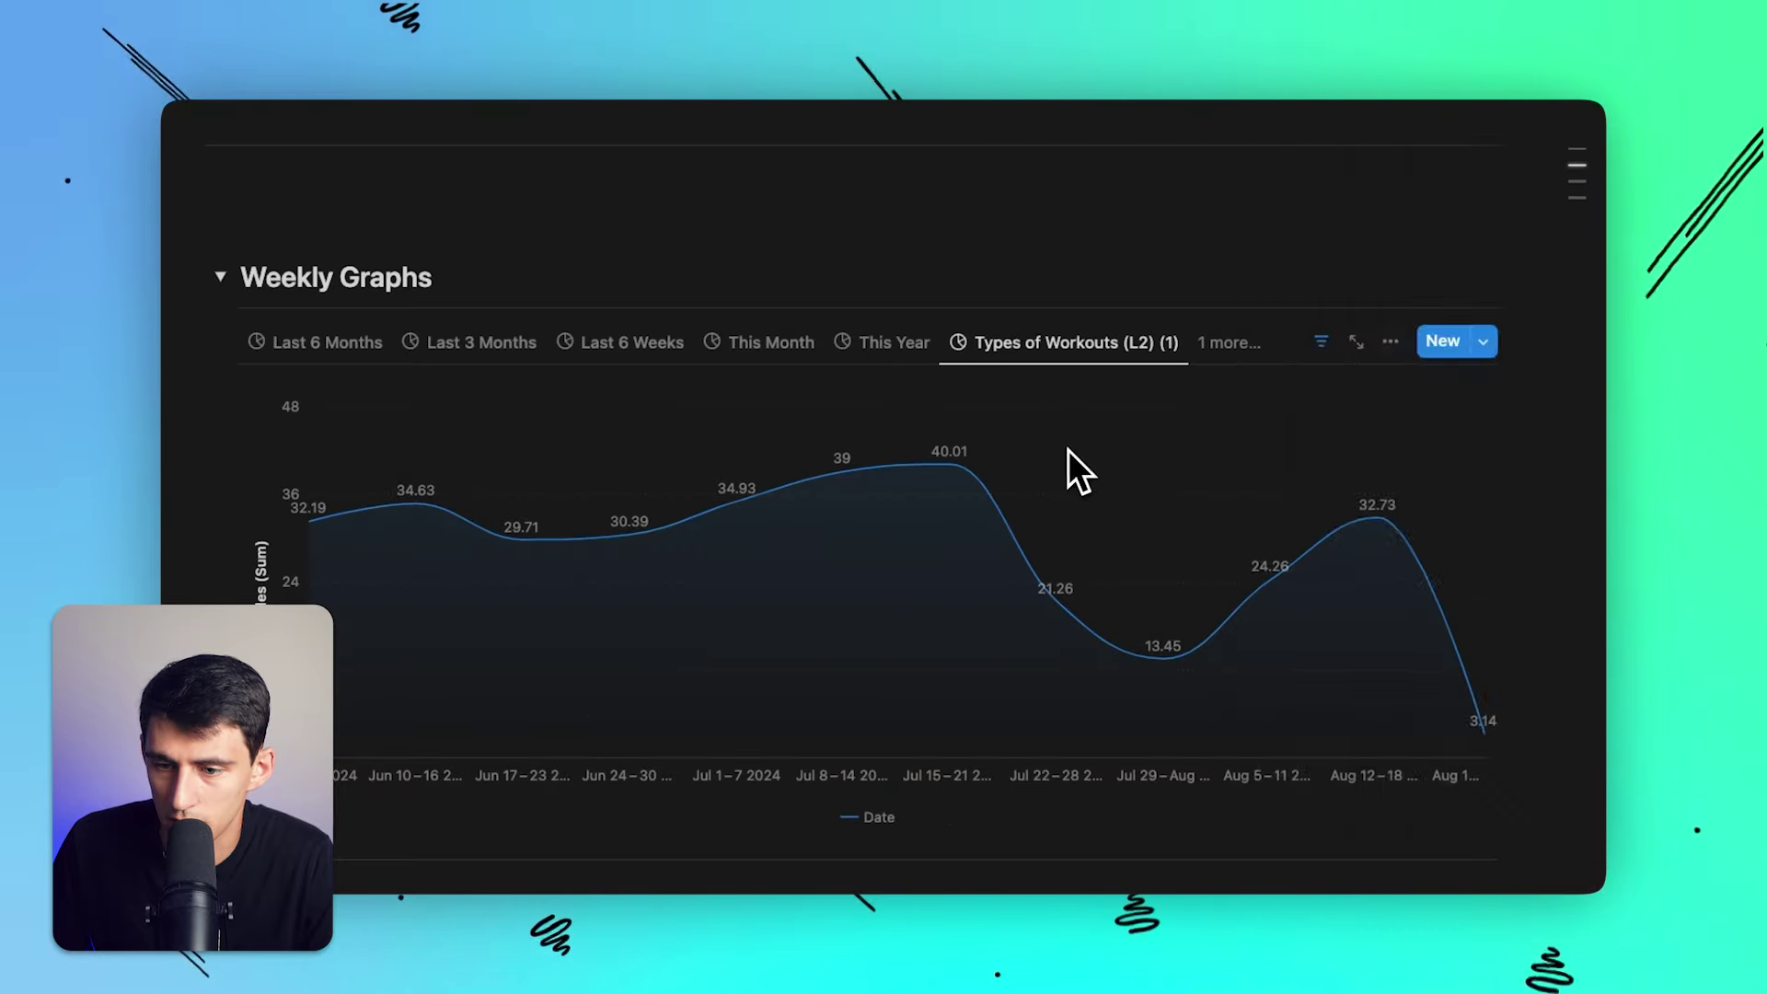
# Switch Weekly Graphs to the Types of Workouts (L2) donut view from the extra views list.
pyautogui.scroll(-3, 1012, 552)
pyautogui.hotkey('ctrl', '\\')
pyautogui.scroll(2, 1090, 613)
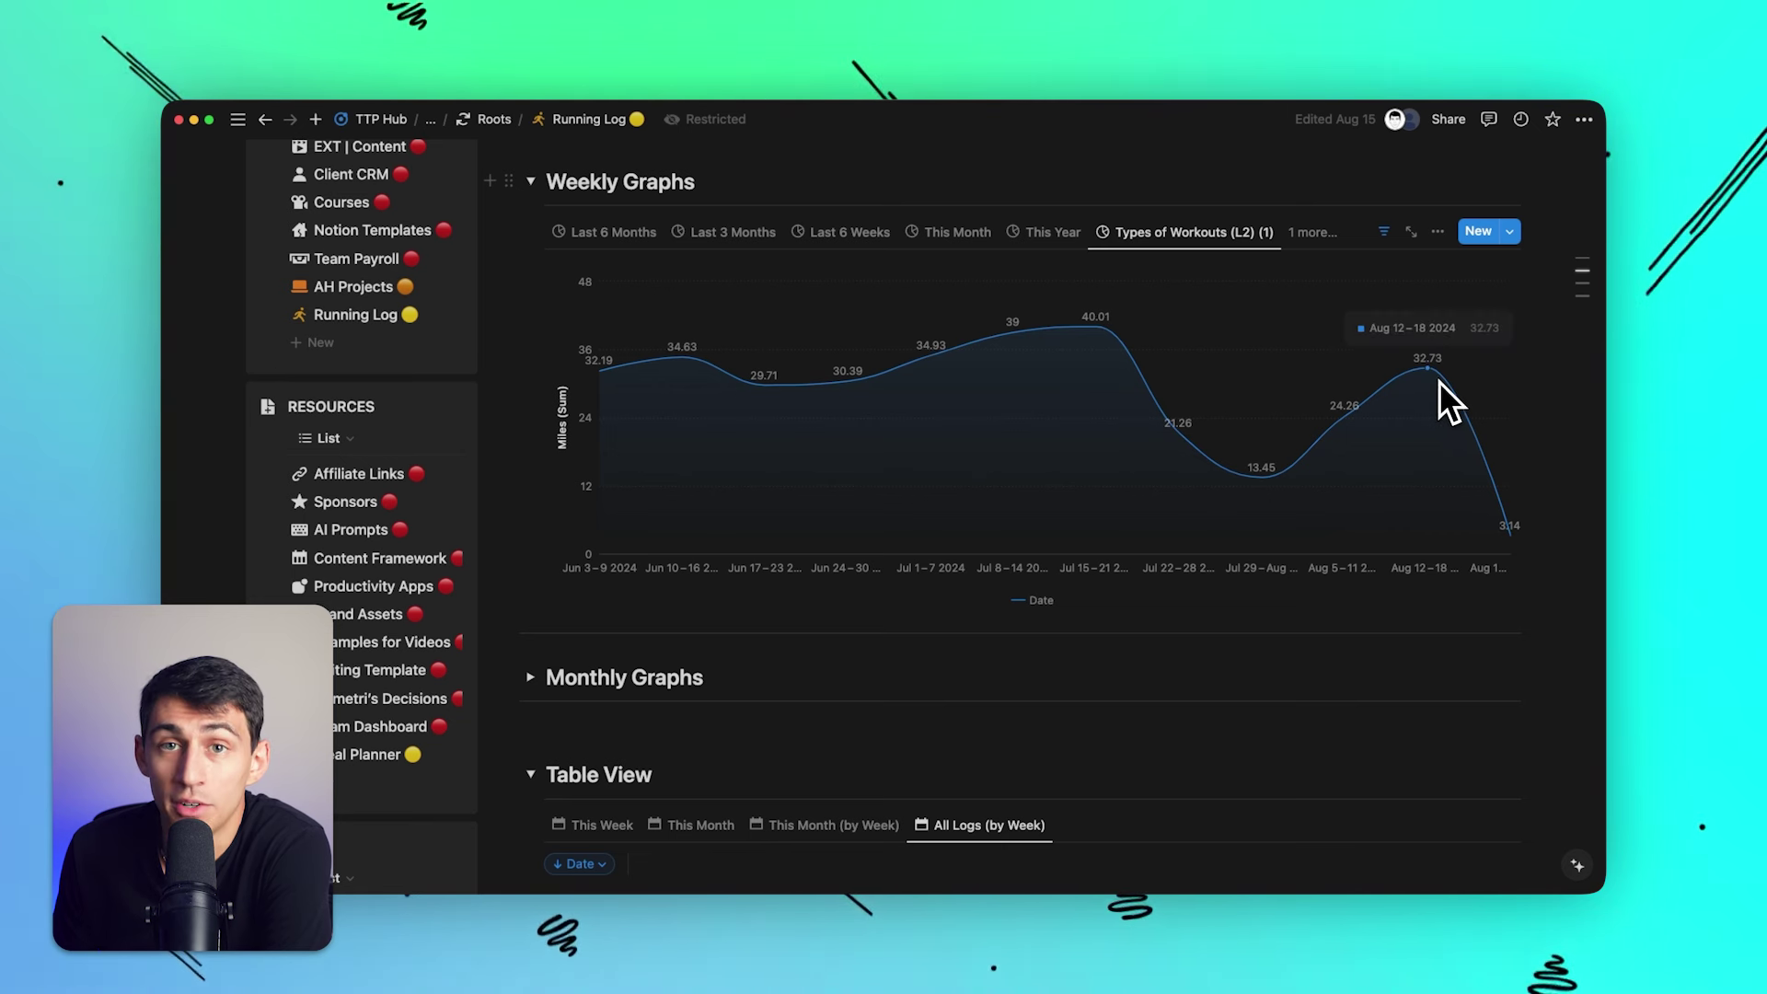
pyautogui.click(1305, 233)
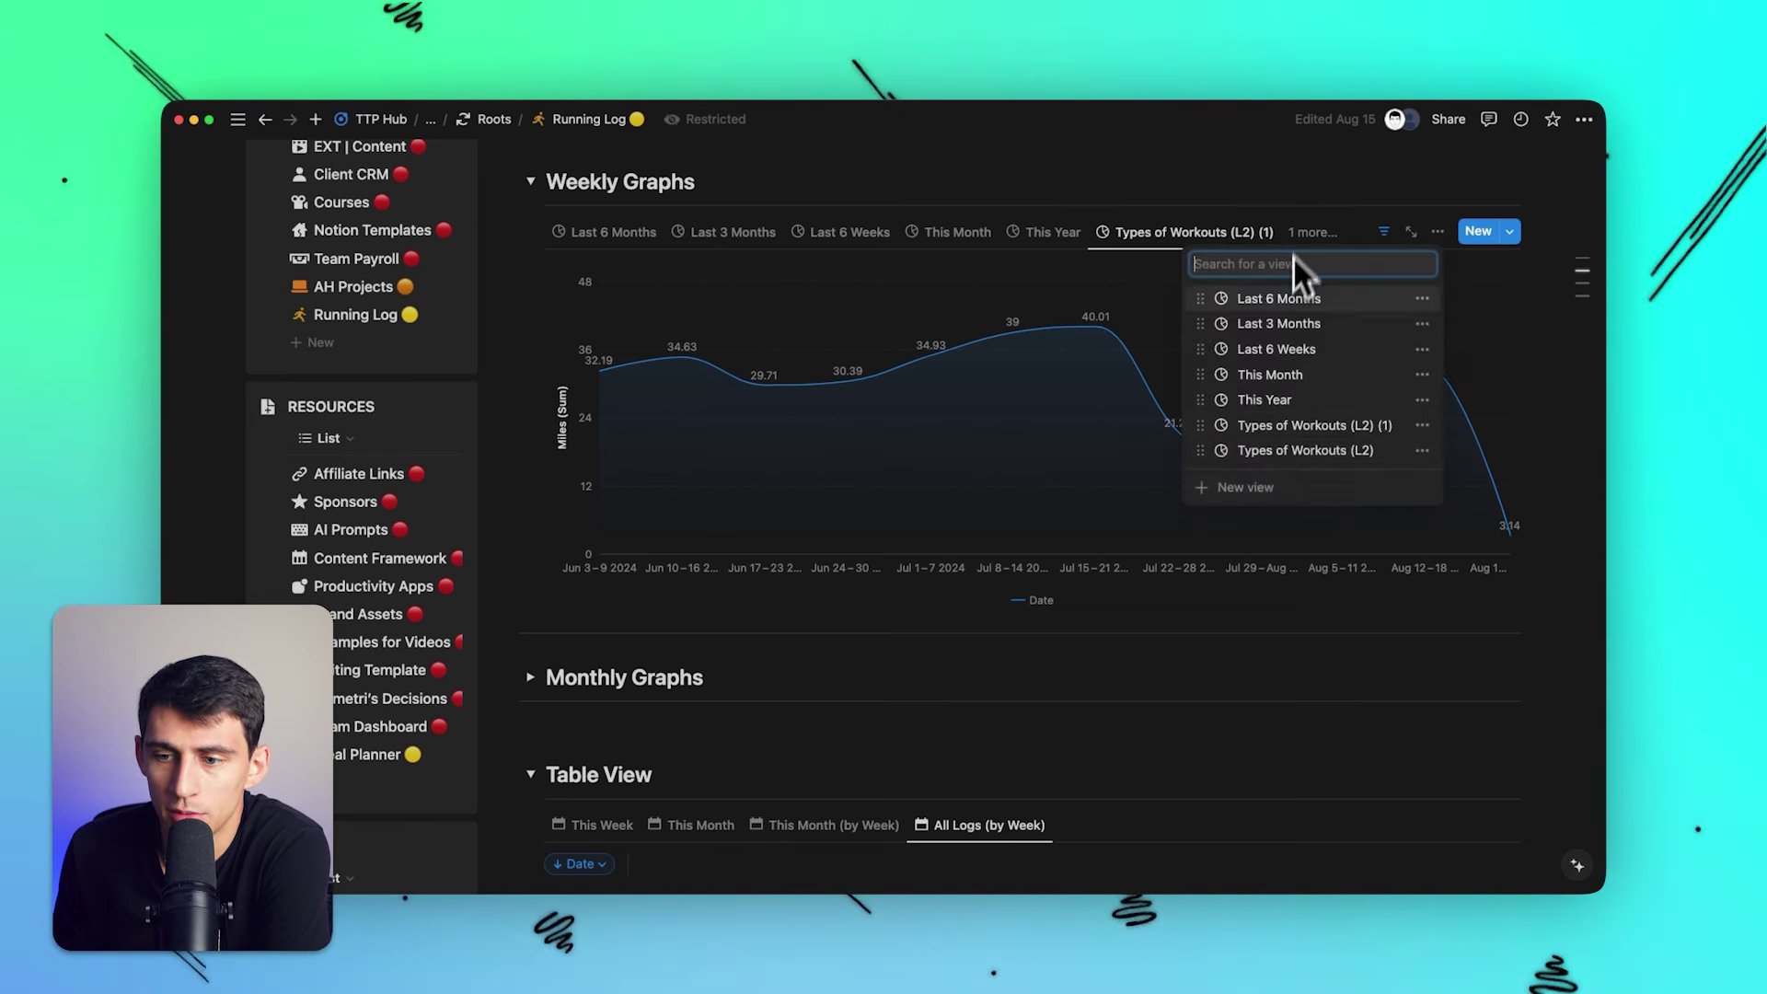
pyautogui.click(1287, 450)
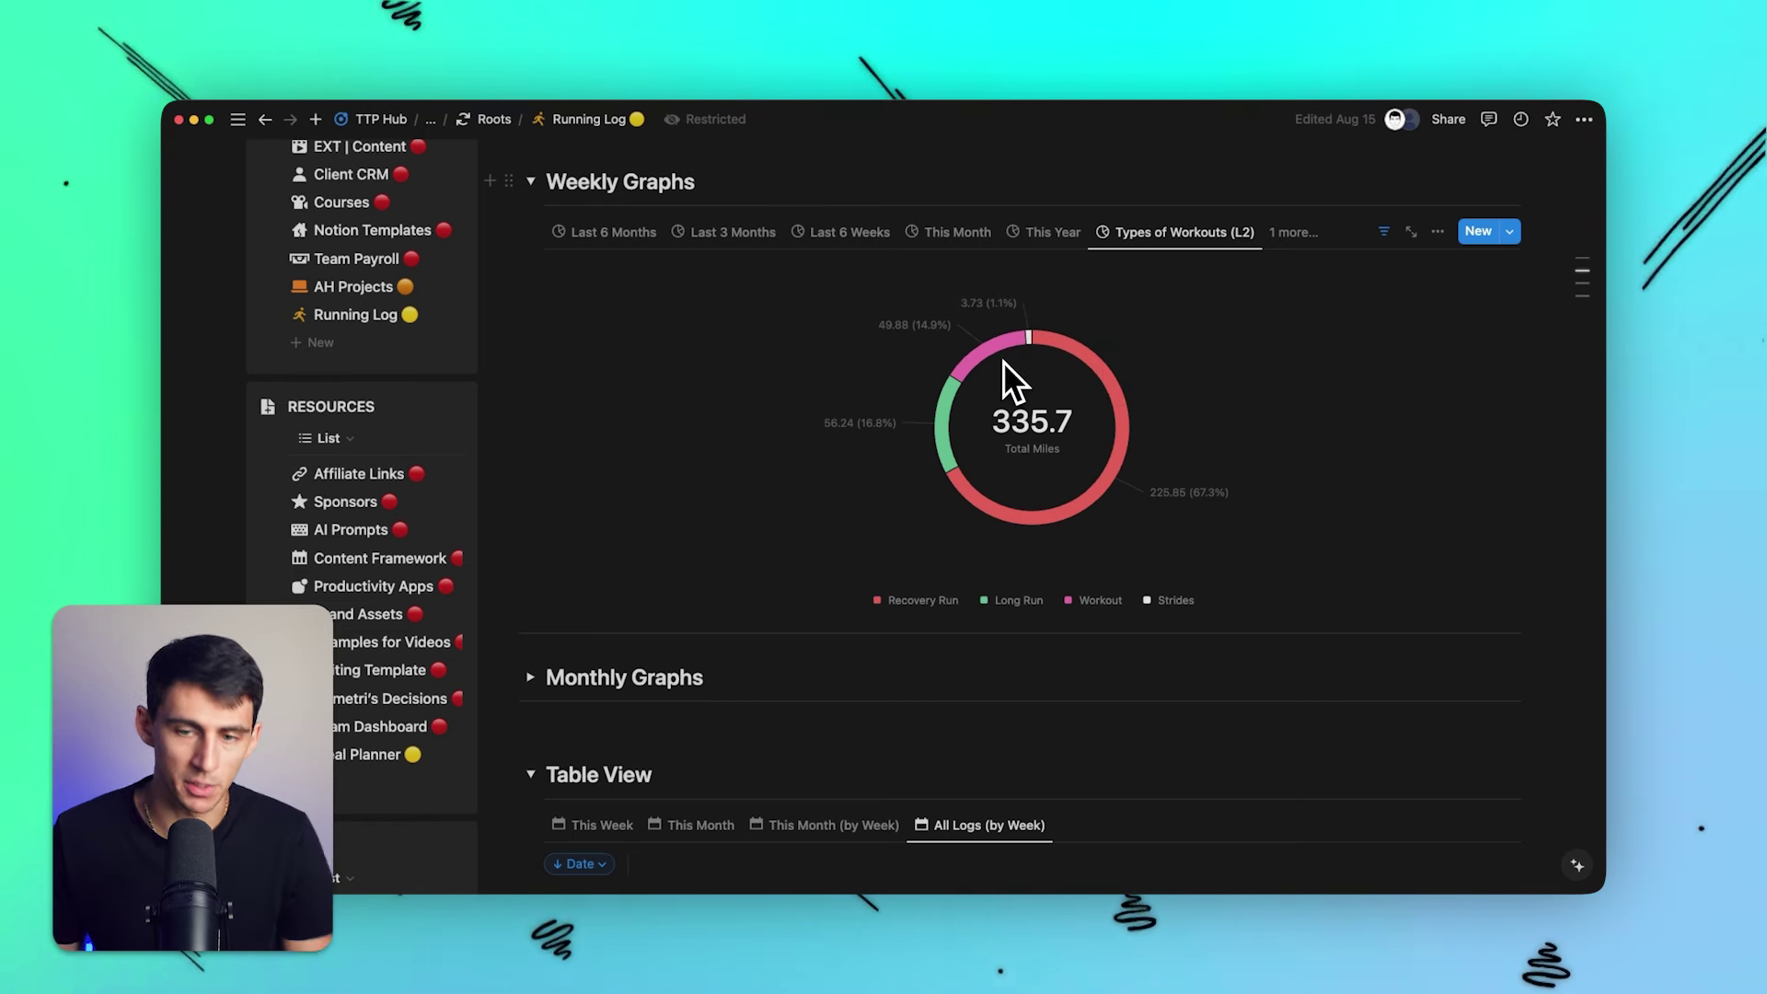
pyautogui.scroll(-1, 1078, 398)
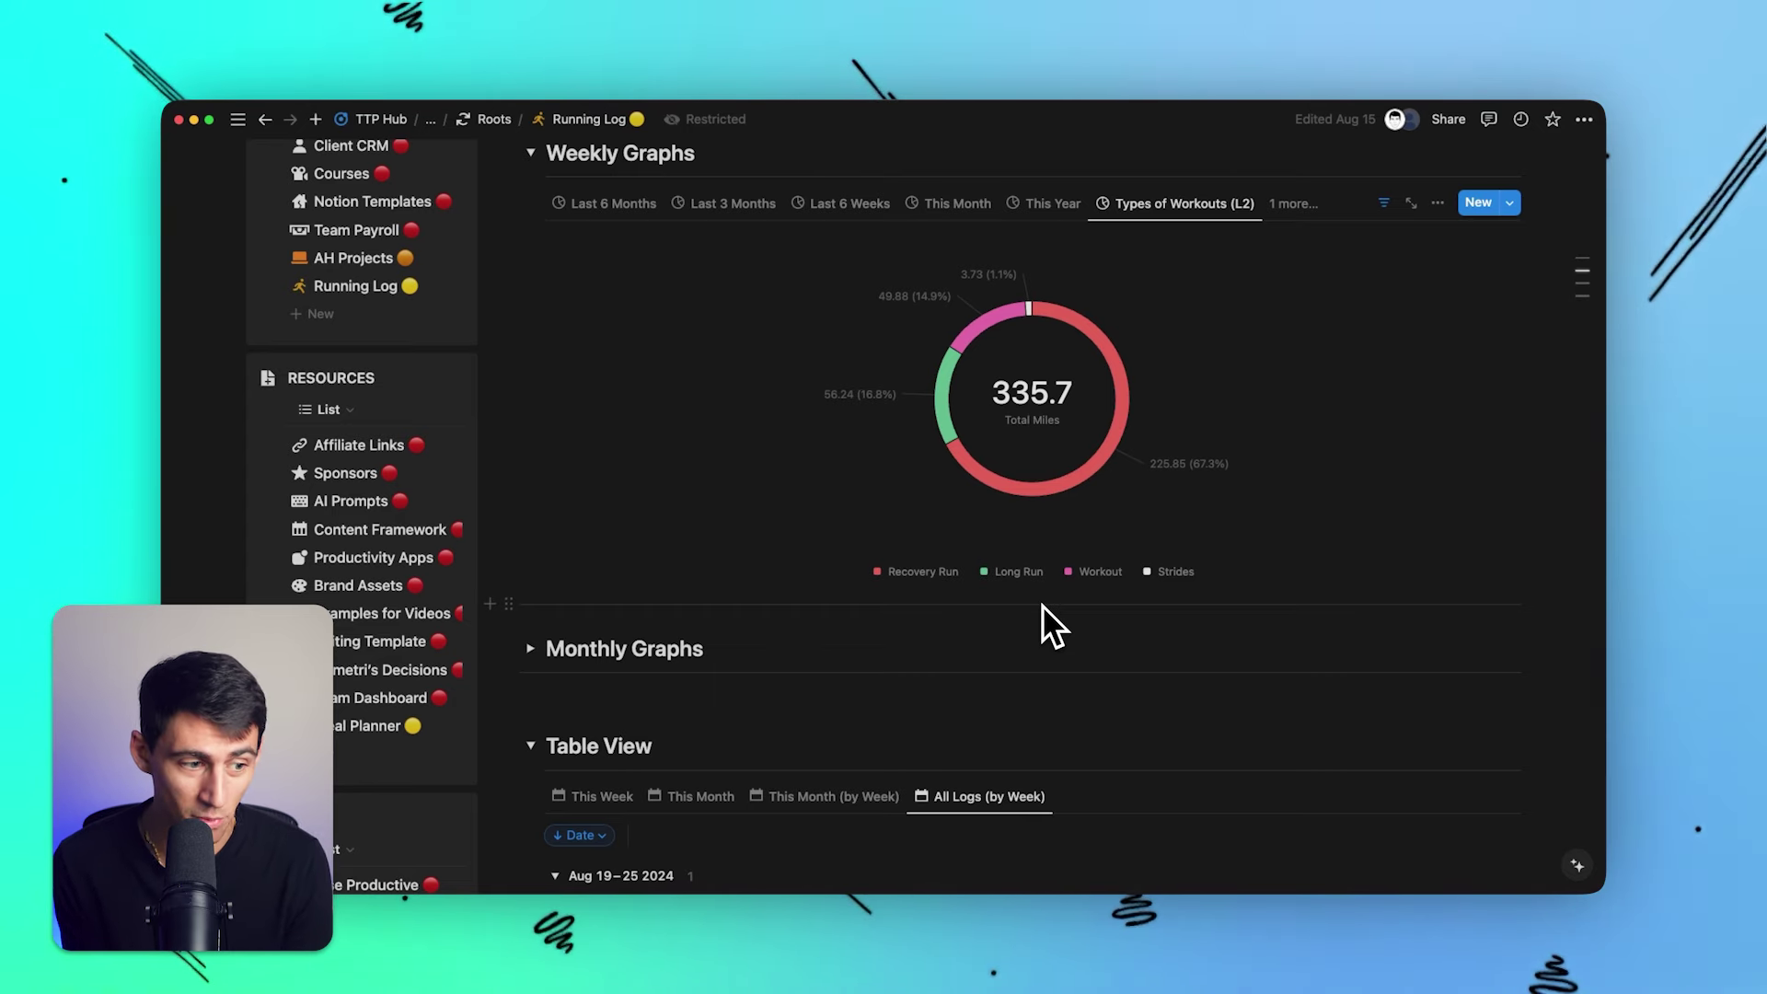
# Change the donut's date filter from past 2 months to past 3 months.
pyautogui.click(1383, 203)
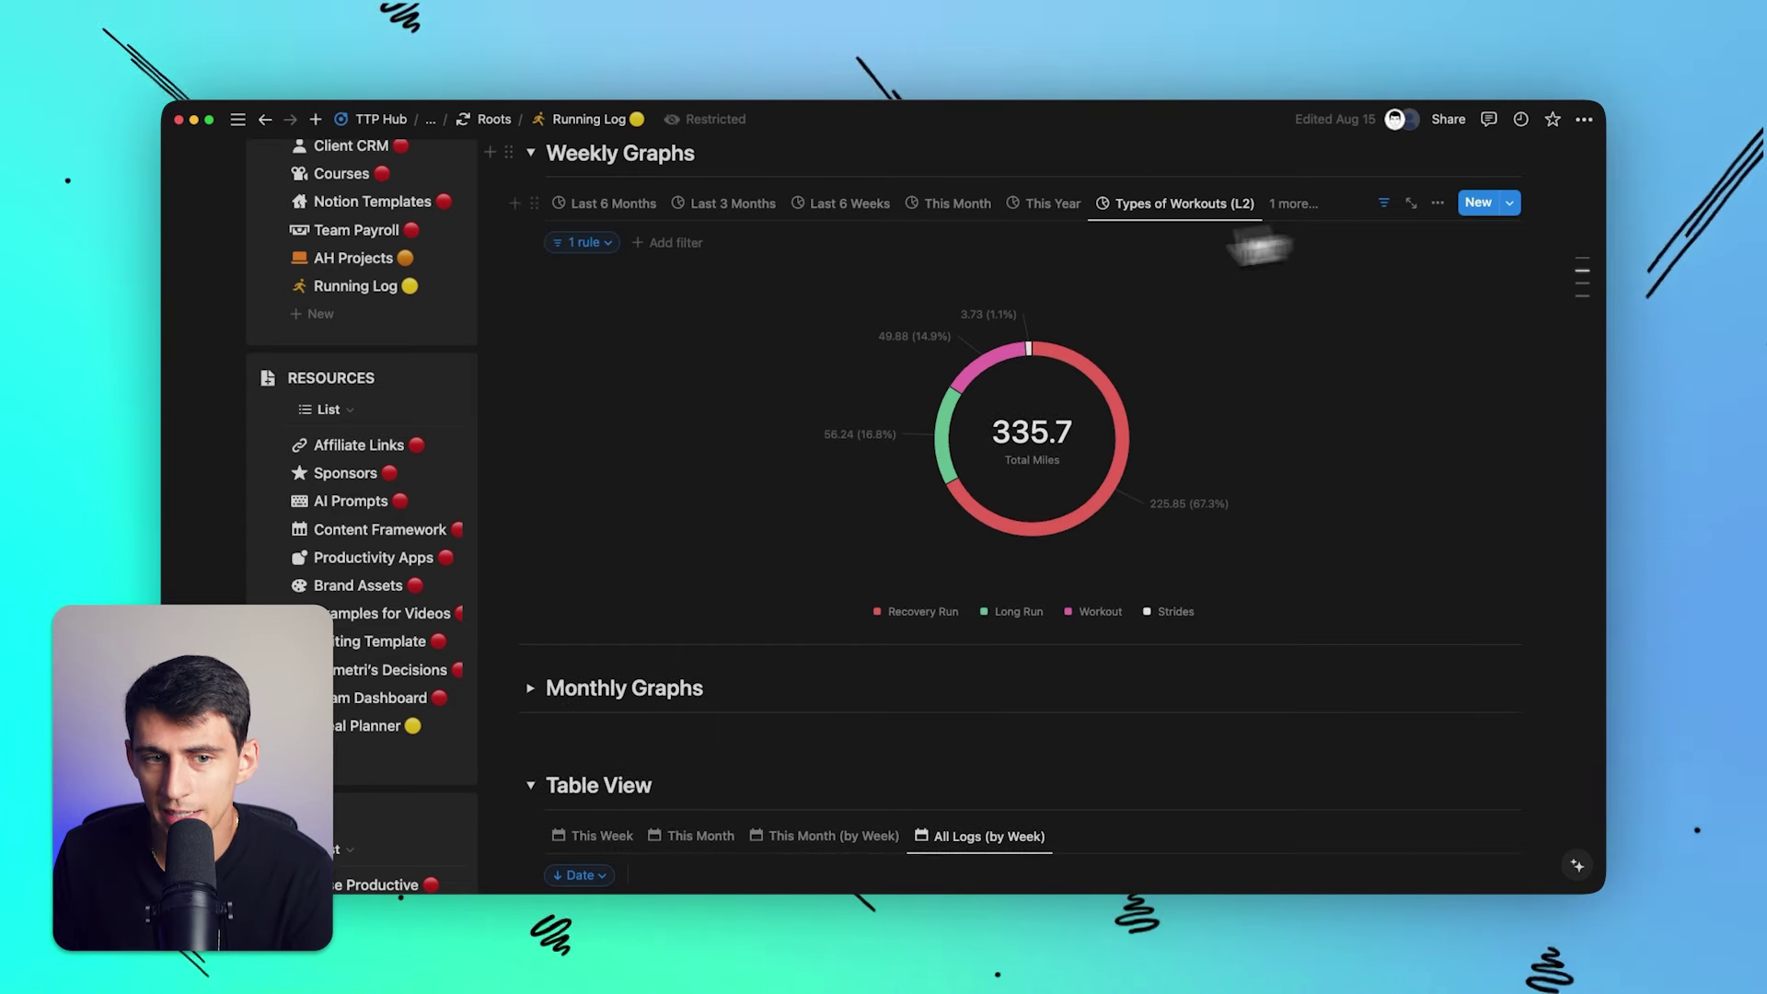
pyautogui.click(578, 245)
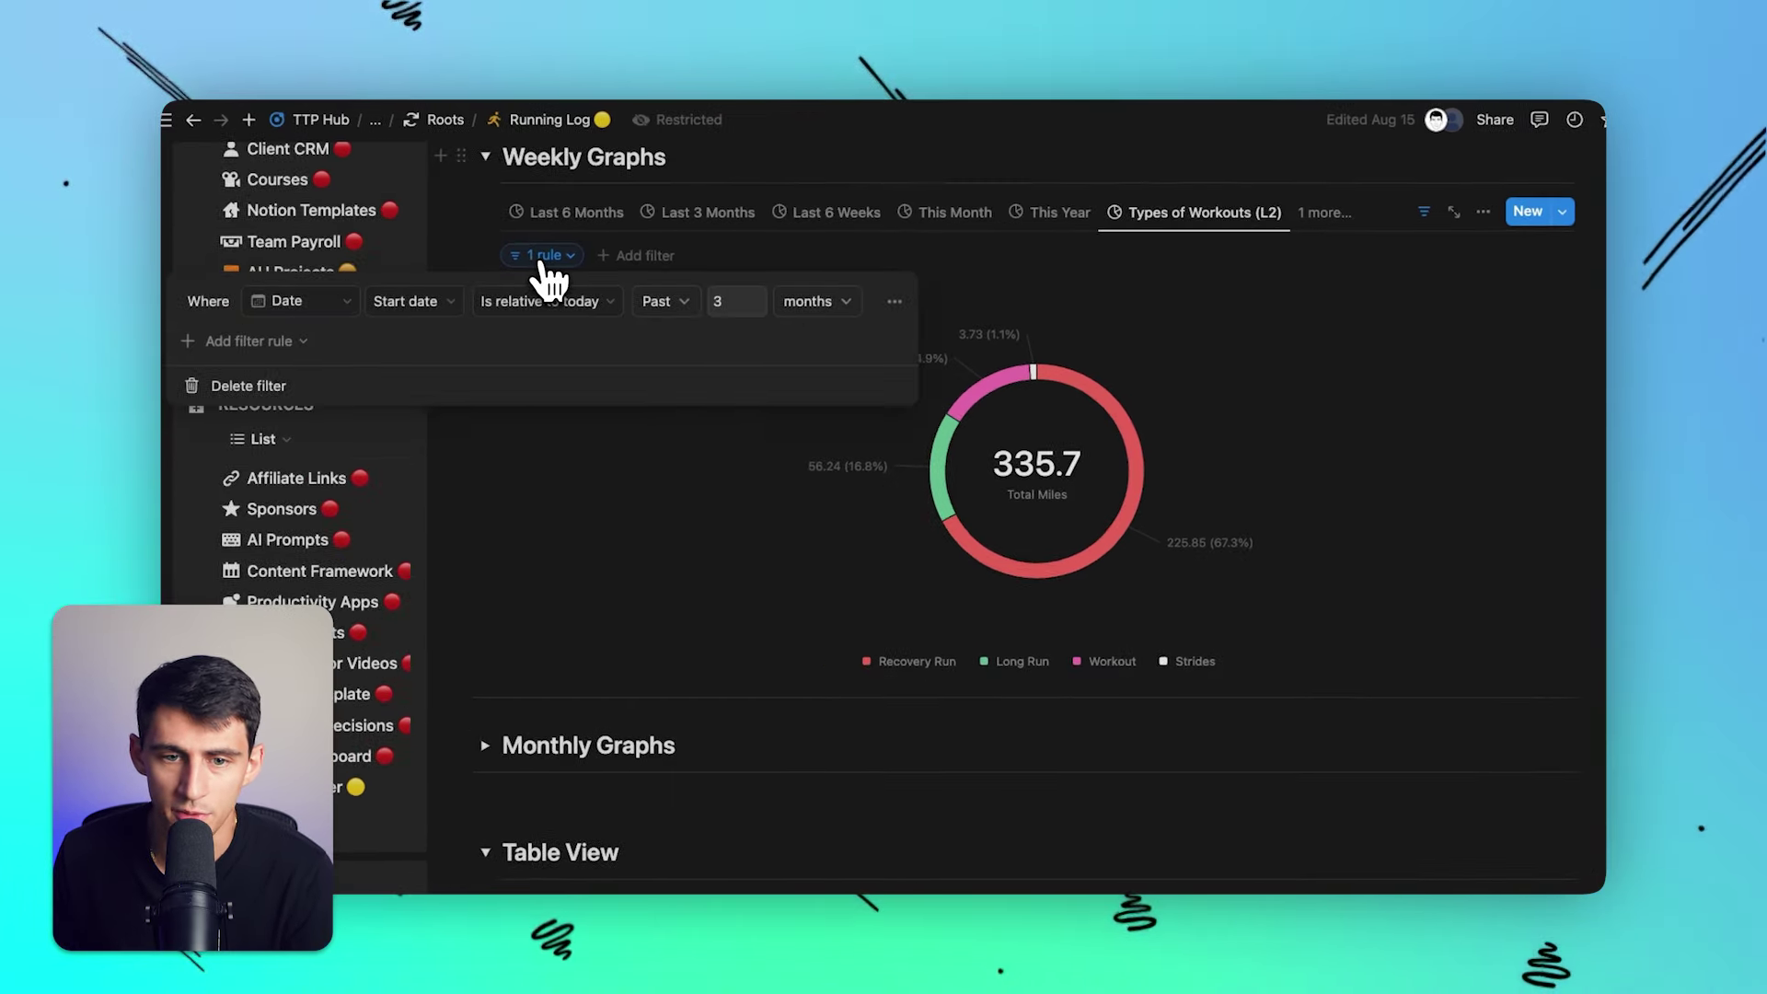
pyautogui.click(578, 245)
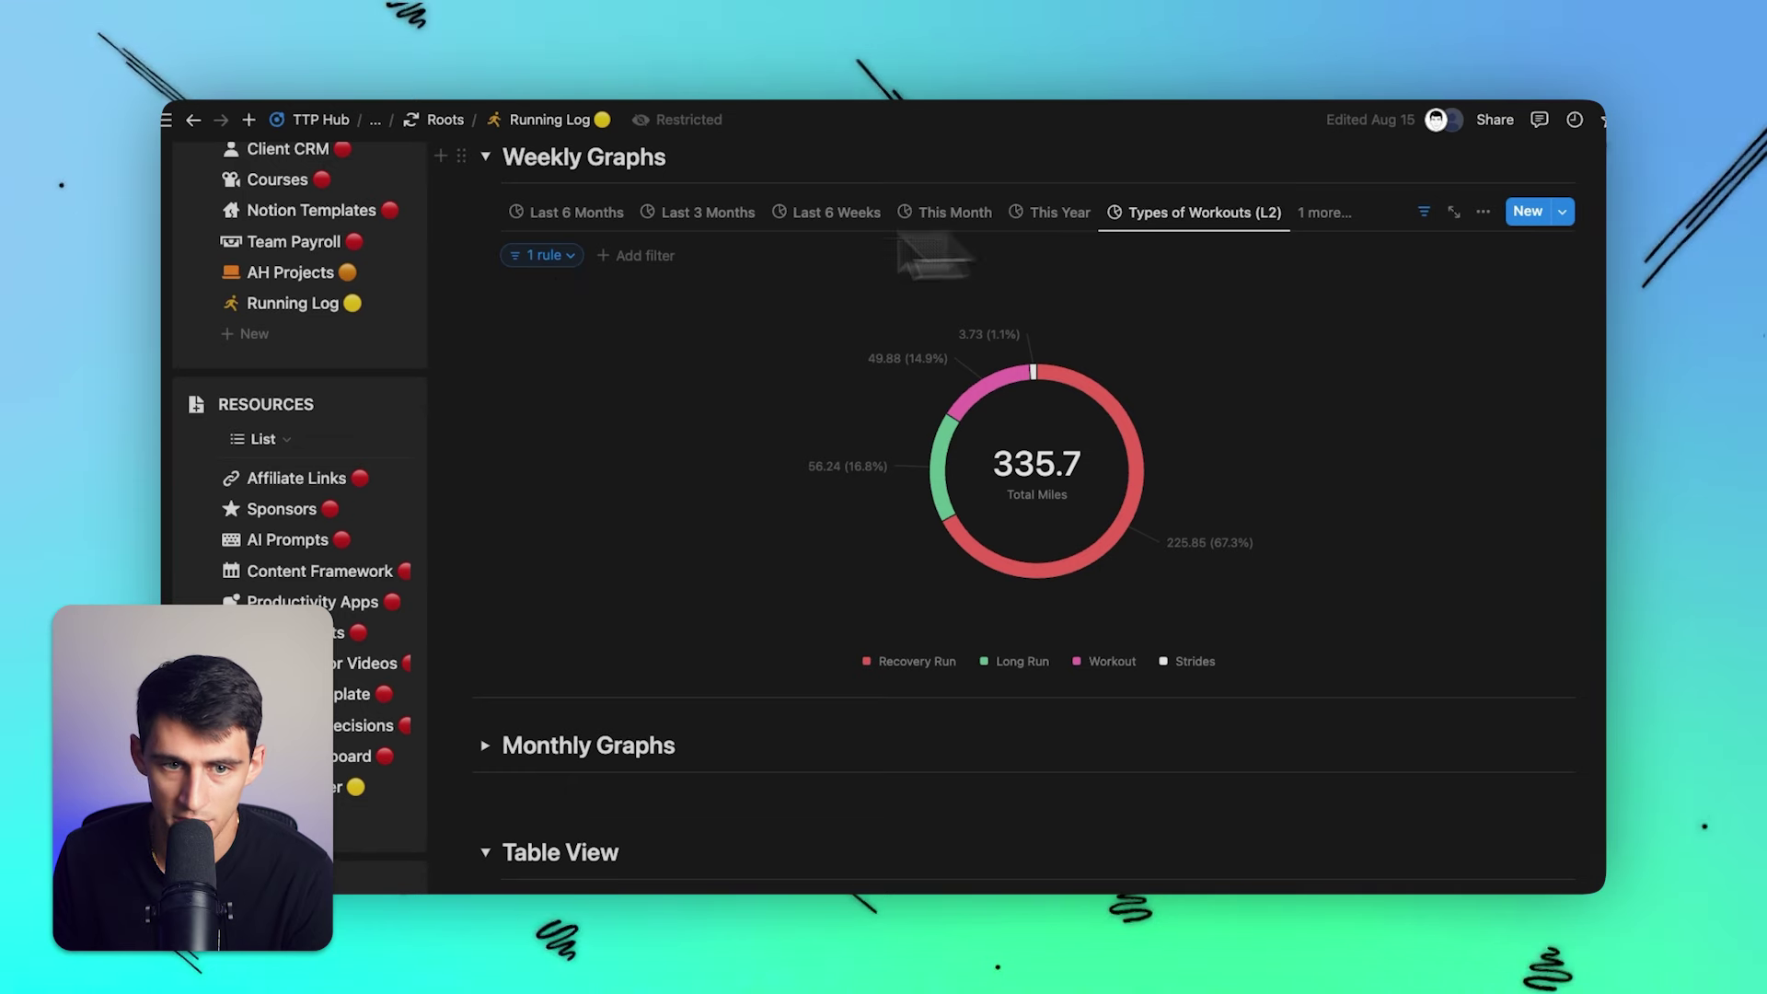
pyautogui.click(541, 255)
pyautogui.click(723, 302)
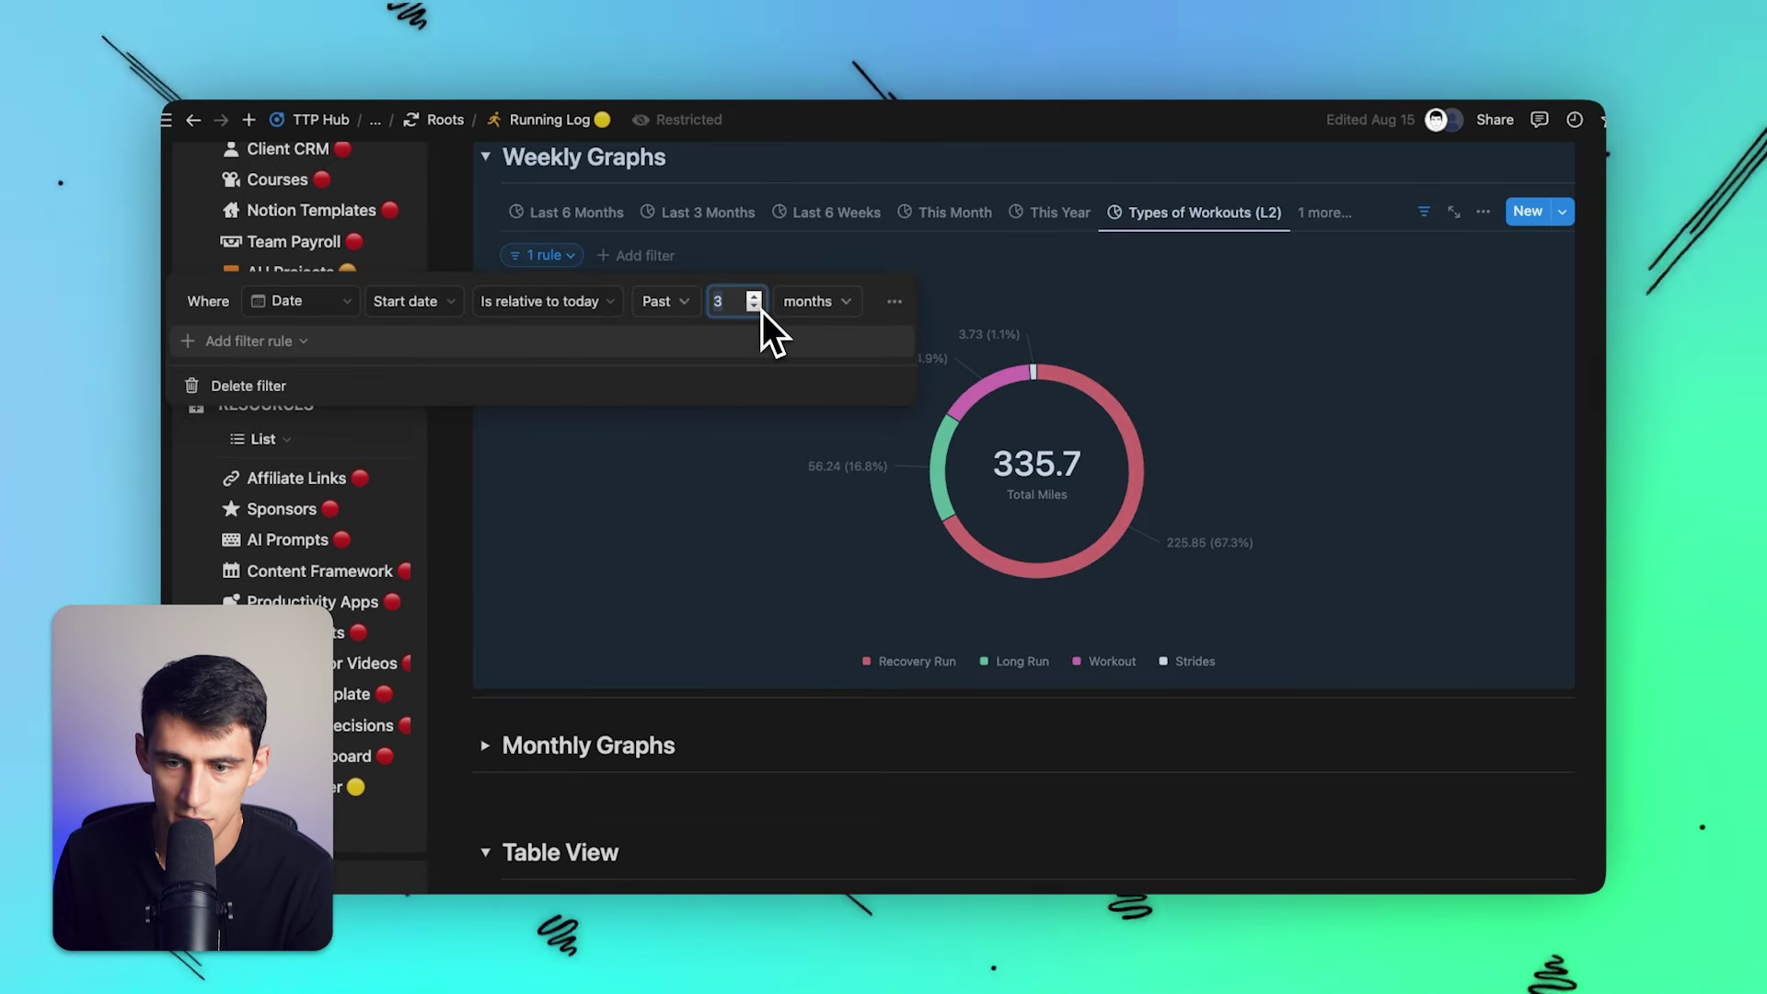
pyautogui.click(756, 308)
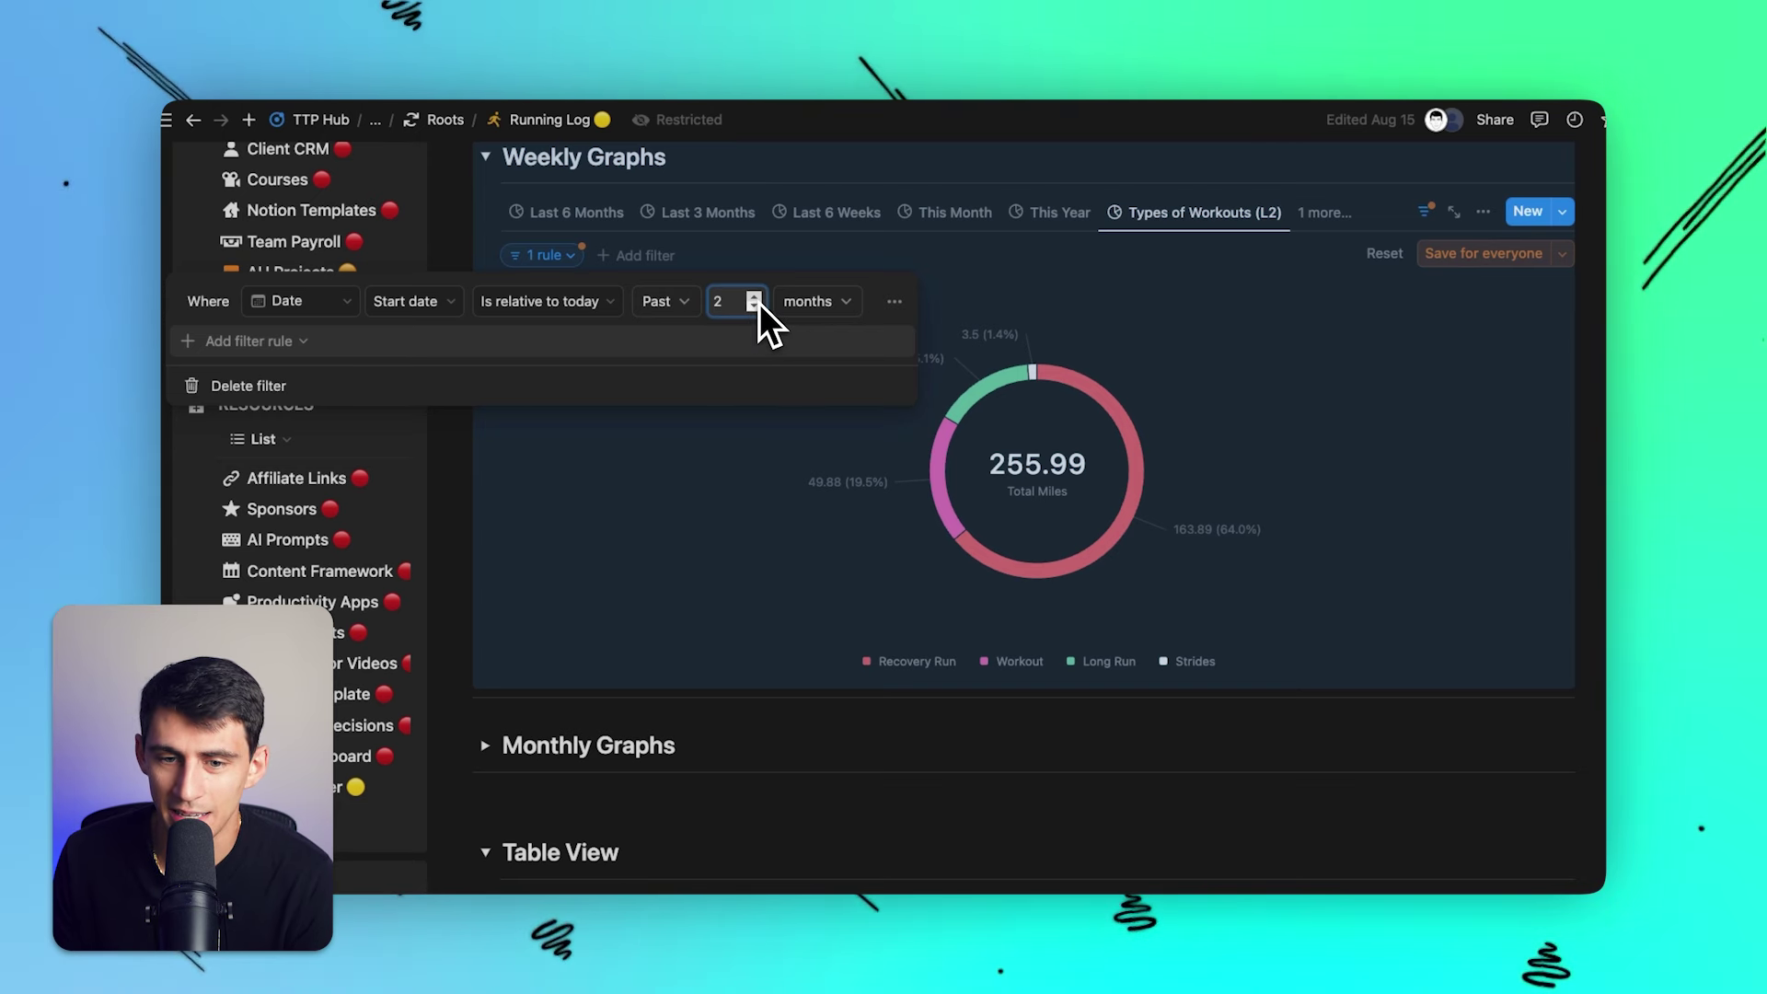
pyautogui.click(759, 300)
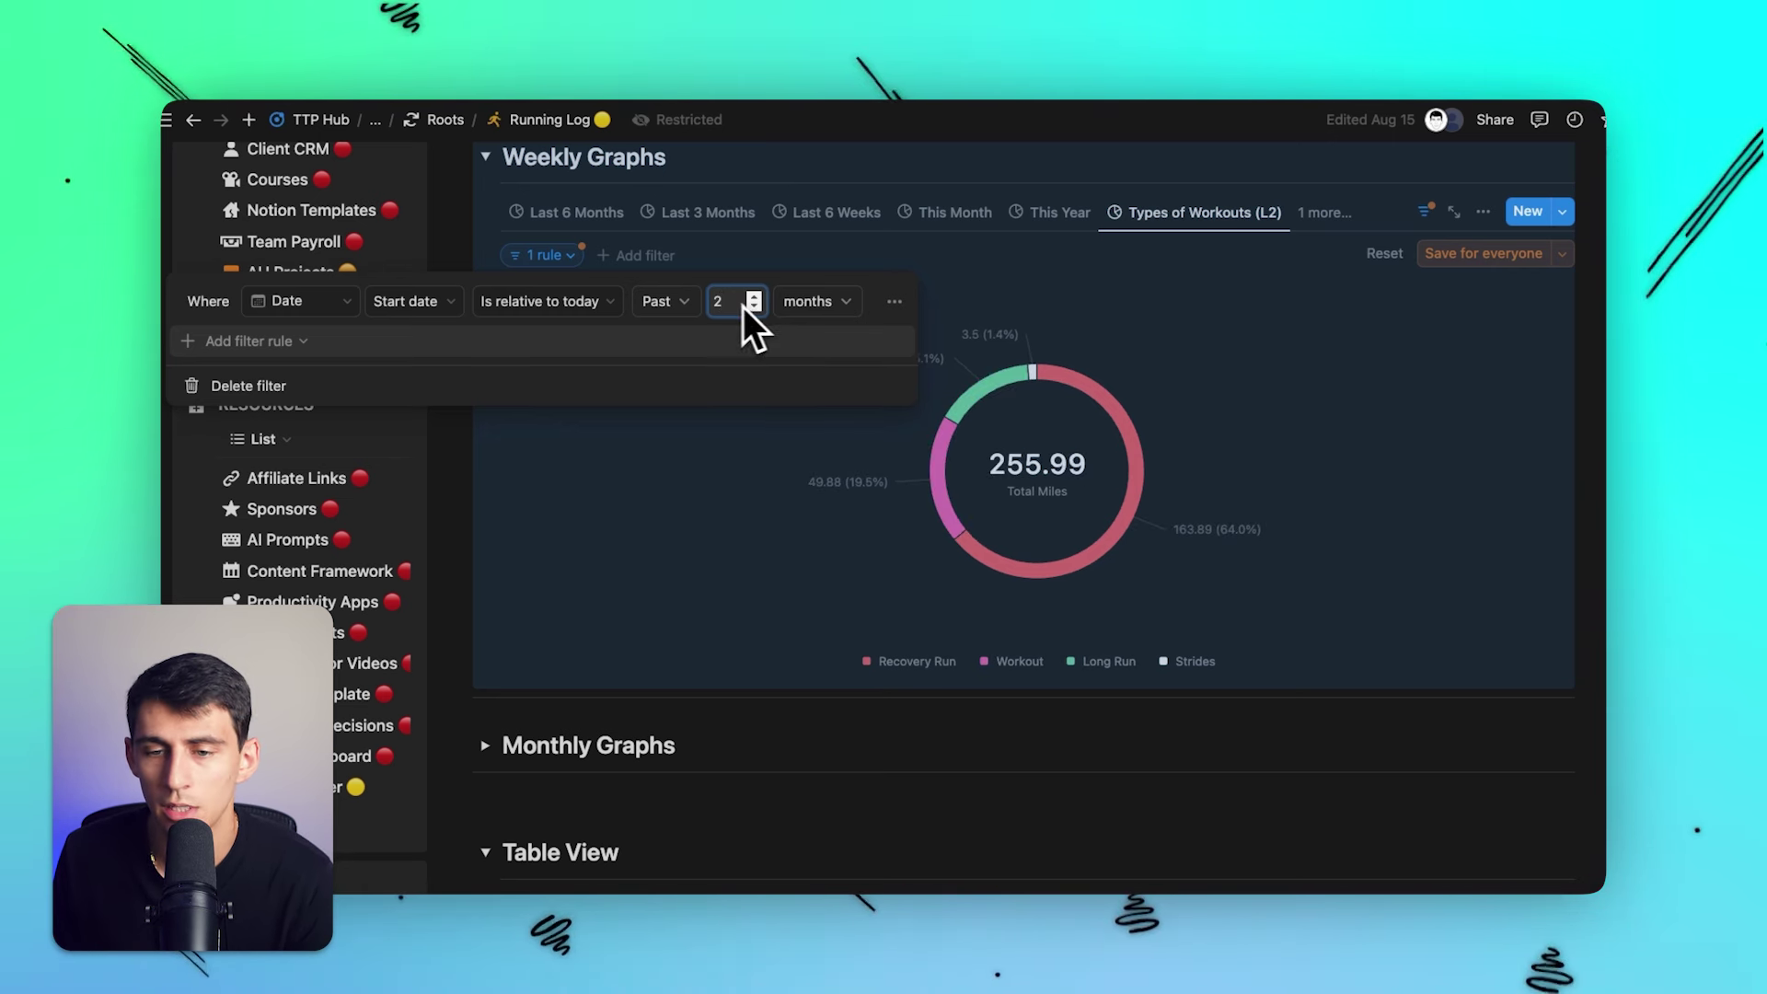
pyautogui.click(754, 298)
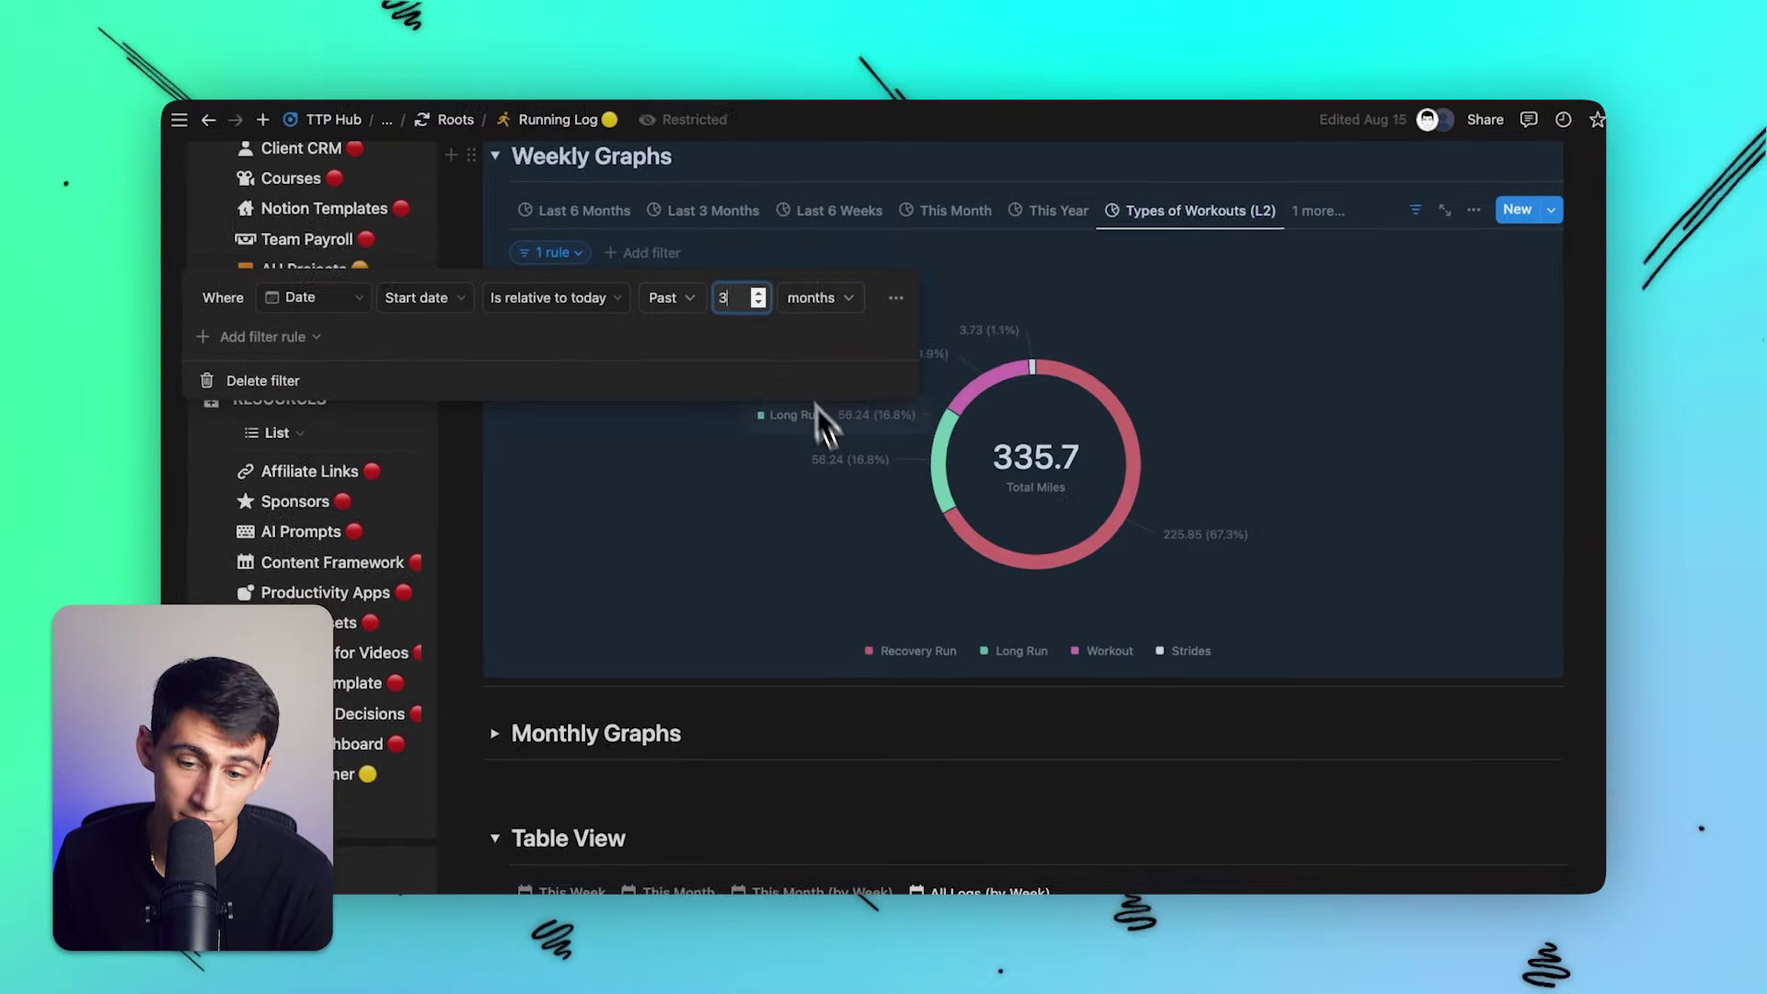
pyautogui.click(1224, 361)
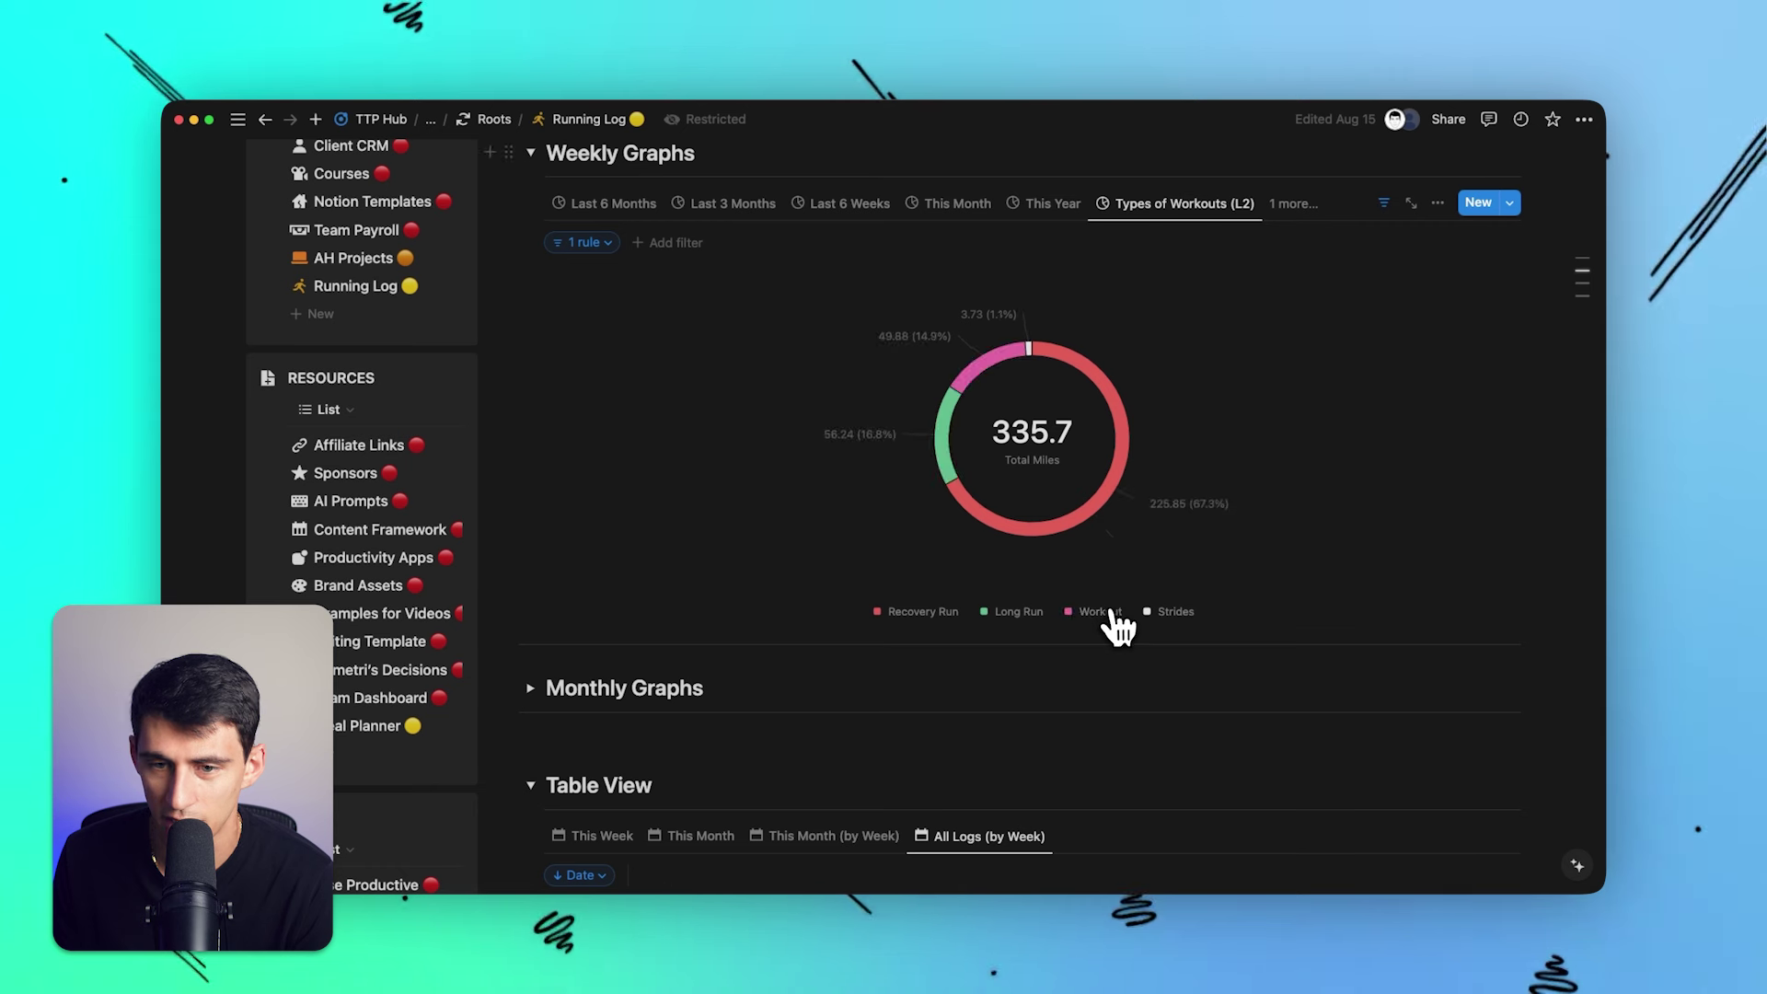
# Try Manual and Ascending sort orders for the donut slices in view options.
pyautogui.moveTo(1001, 396)
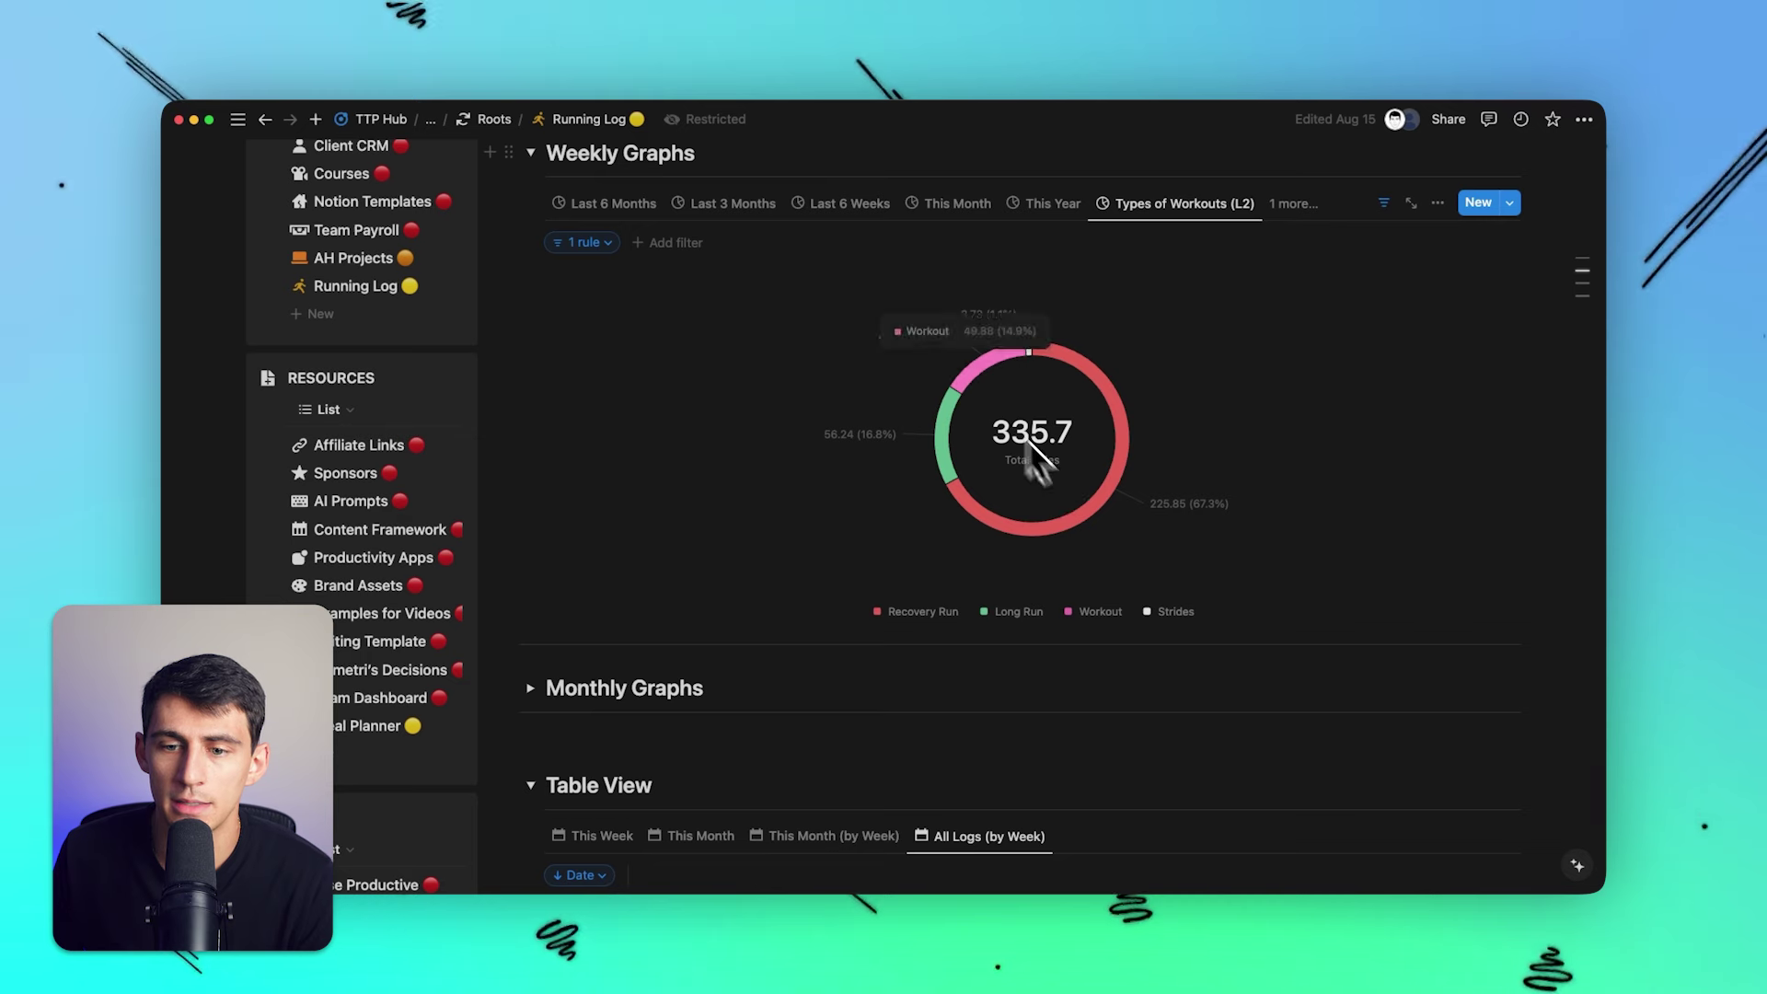
pyautogui.click(1437, 203)
pyautogui.click(1470, 516)
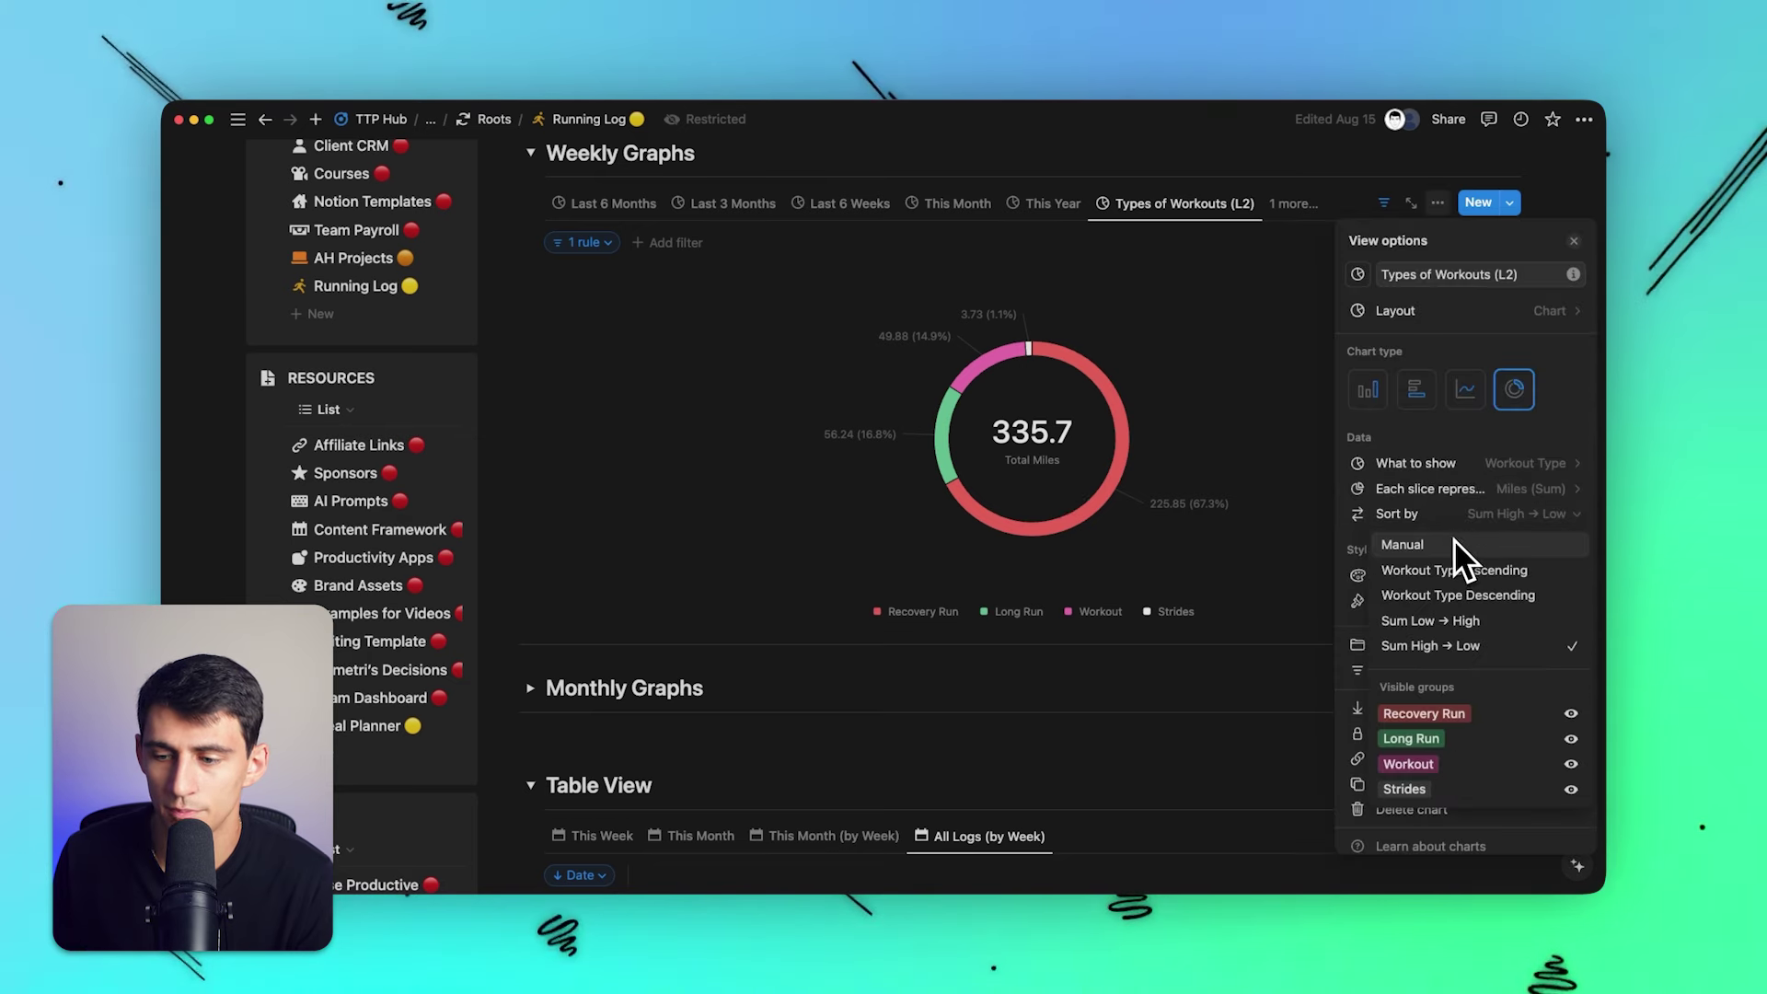
pyautogui.click(1424, 547)
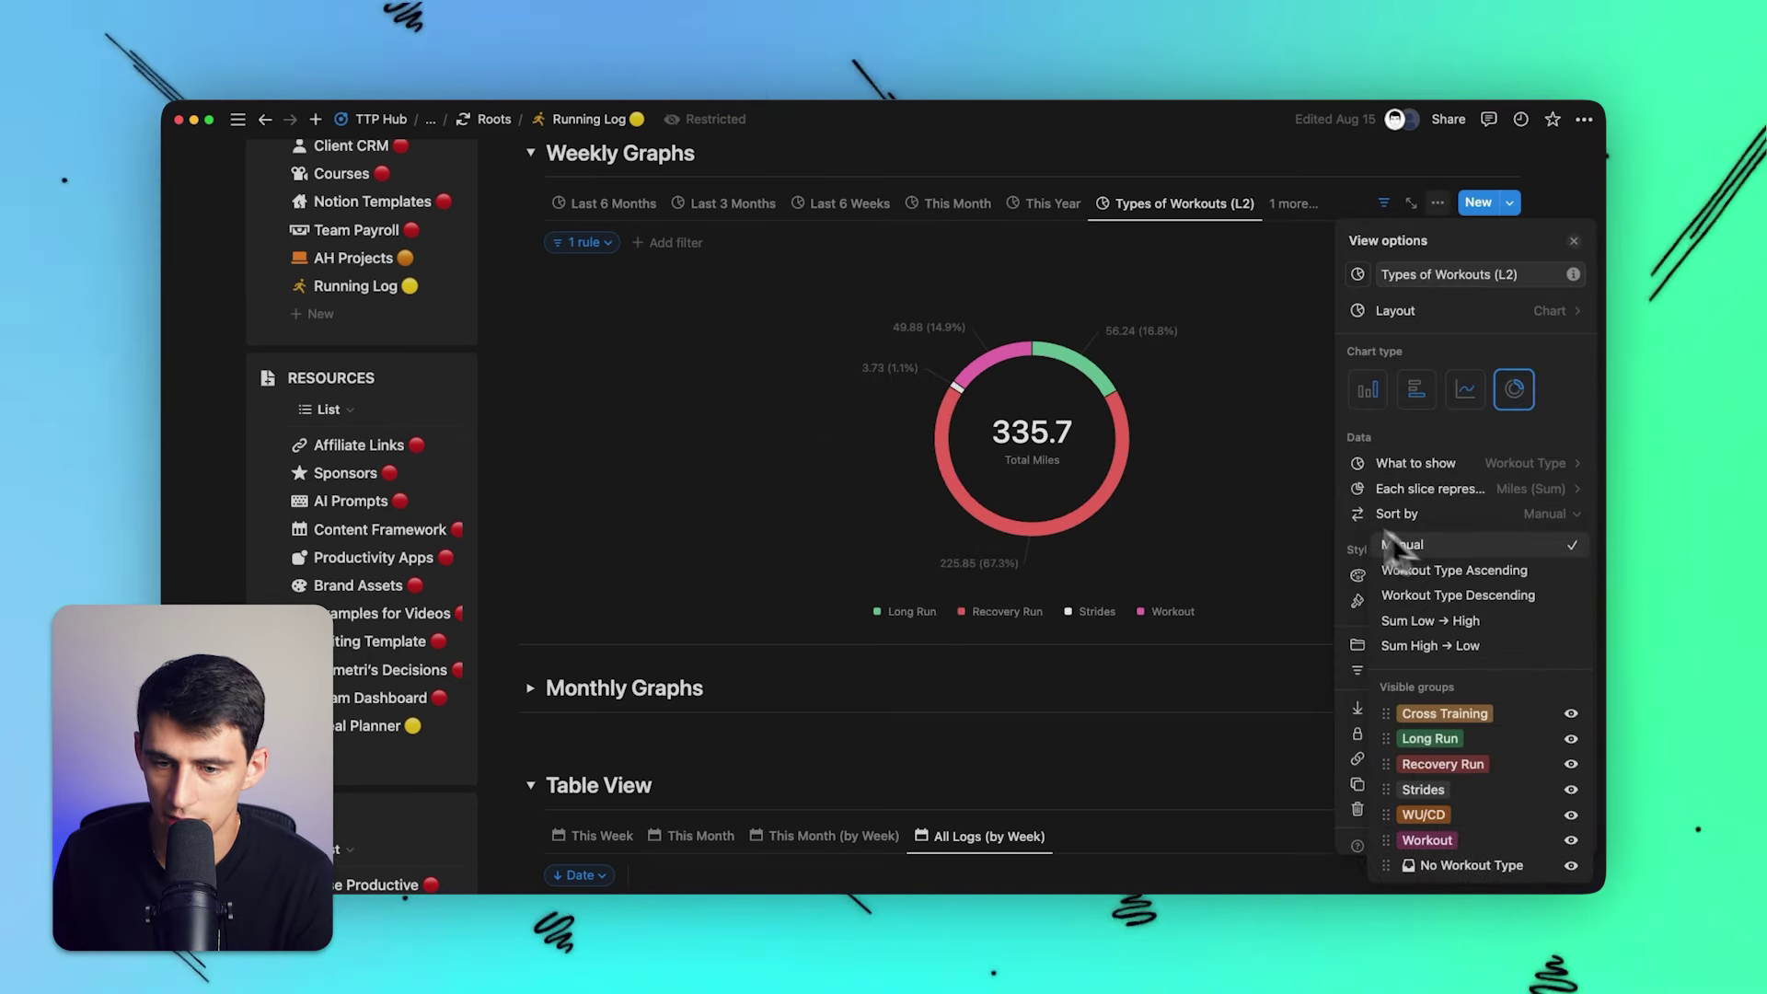
pyautogui.click(1181, 398)
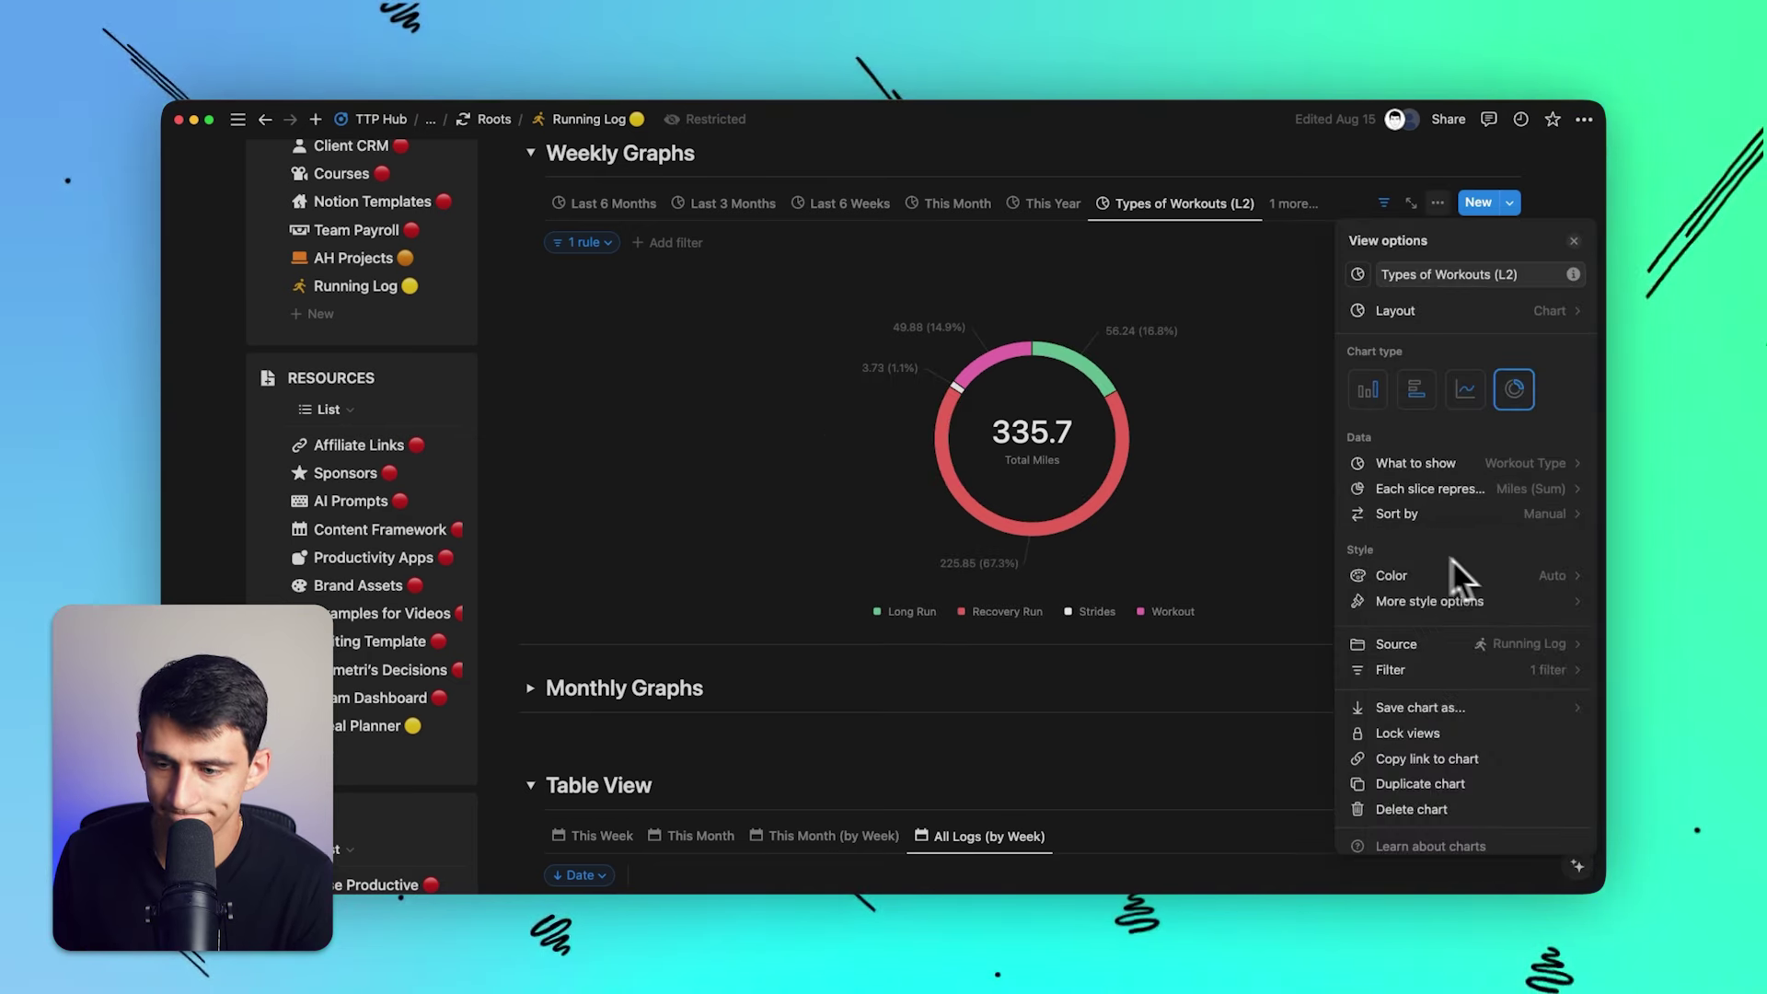
pyautogui.click(1458, 514)
pyautogui.click(1376, 591)
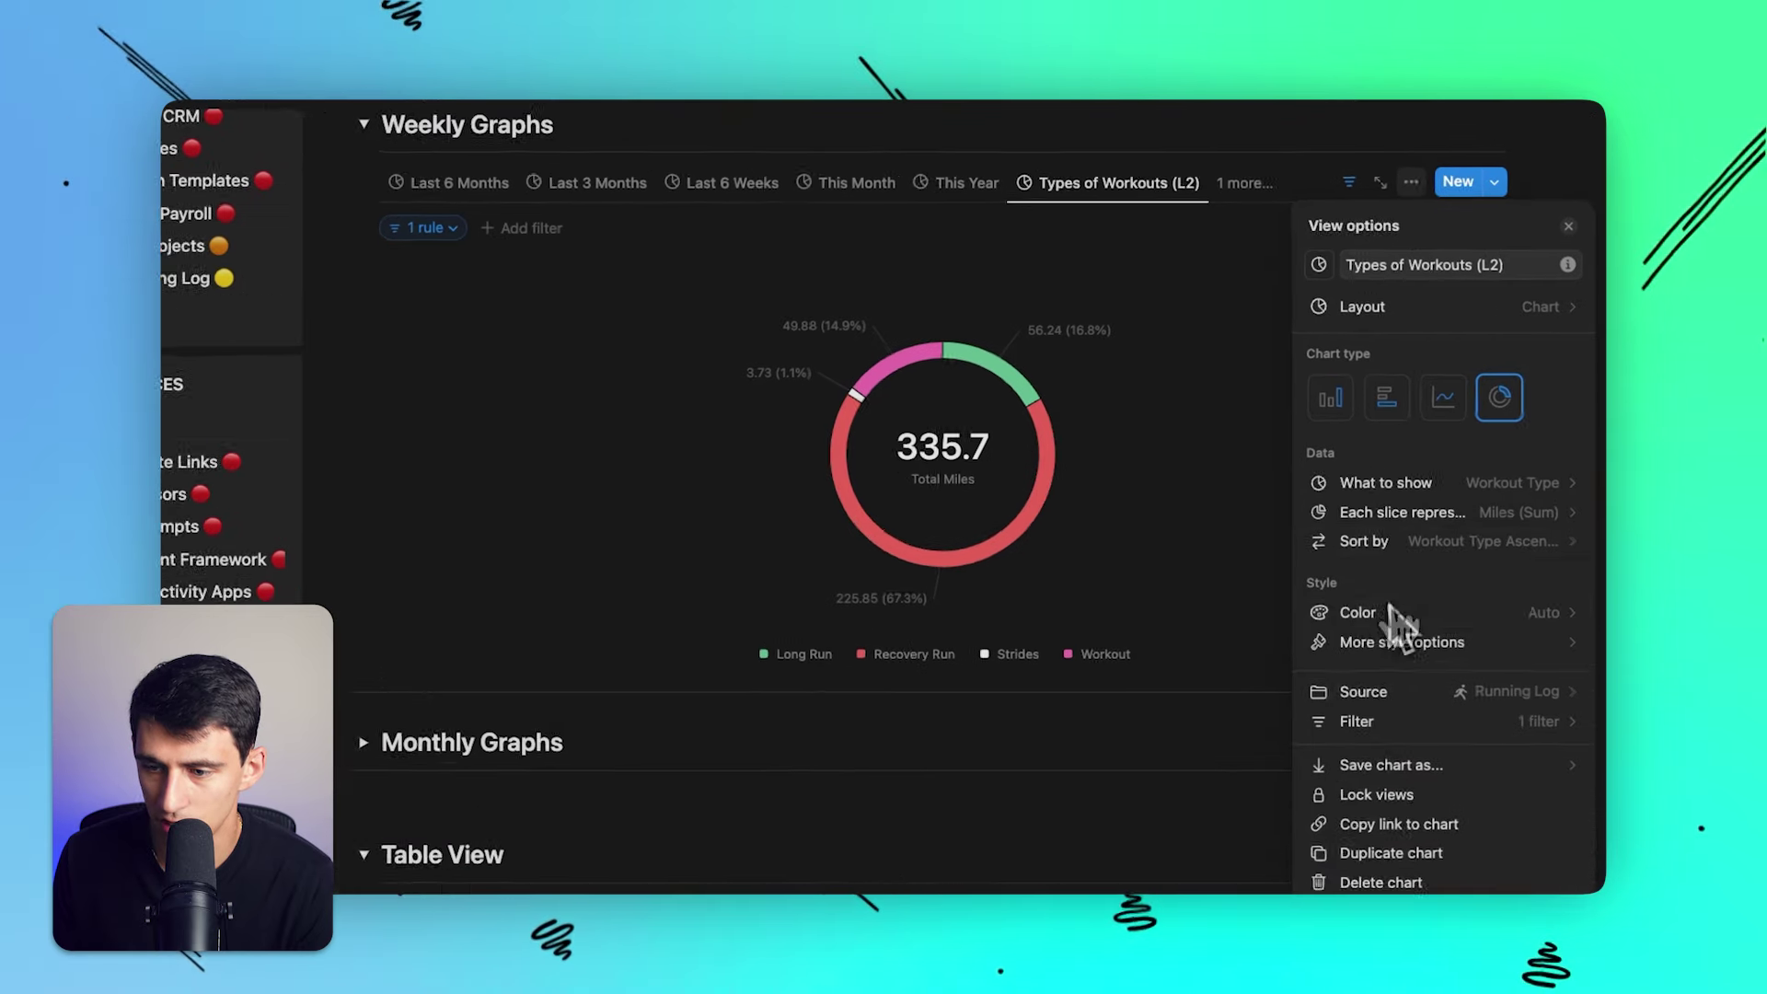
# After trying Sum Low → High, sort the slices Sum High → Low, Recovery Run first.
pyautogui.click(1436, 514)
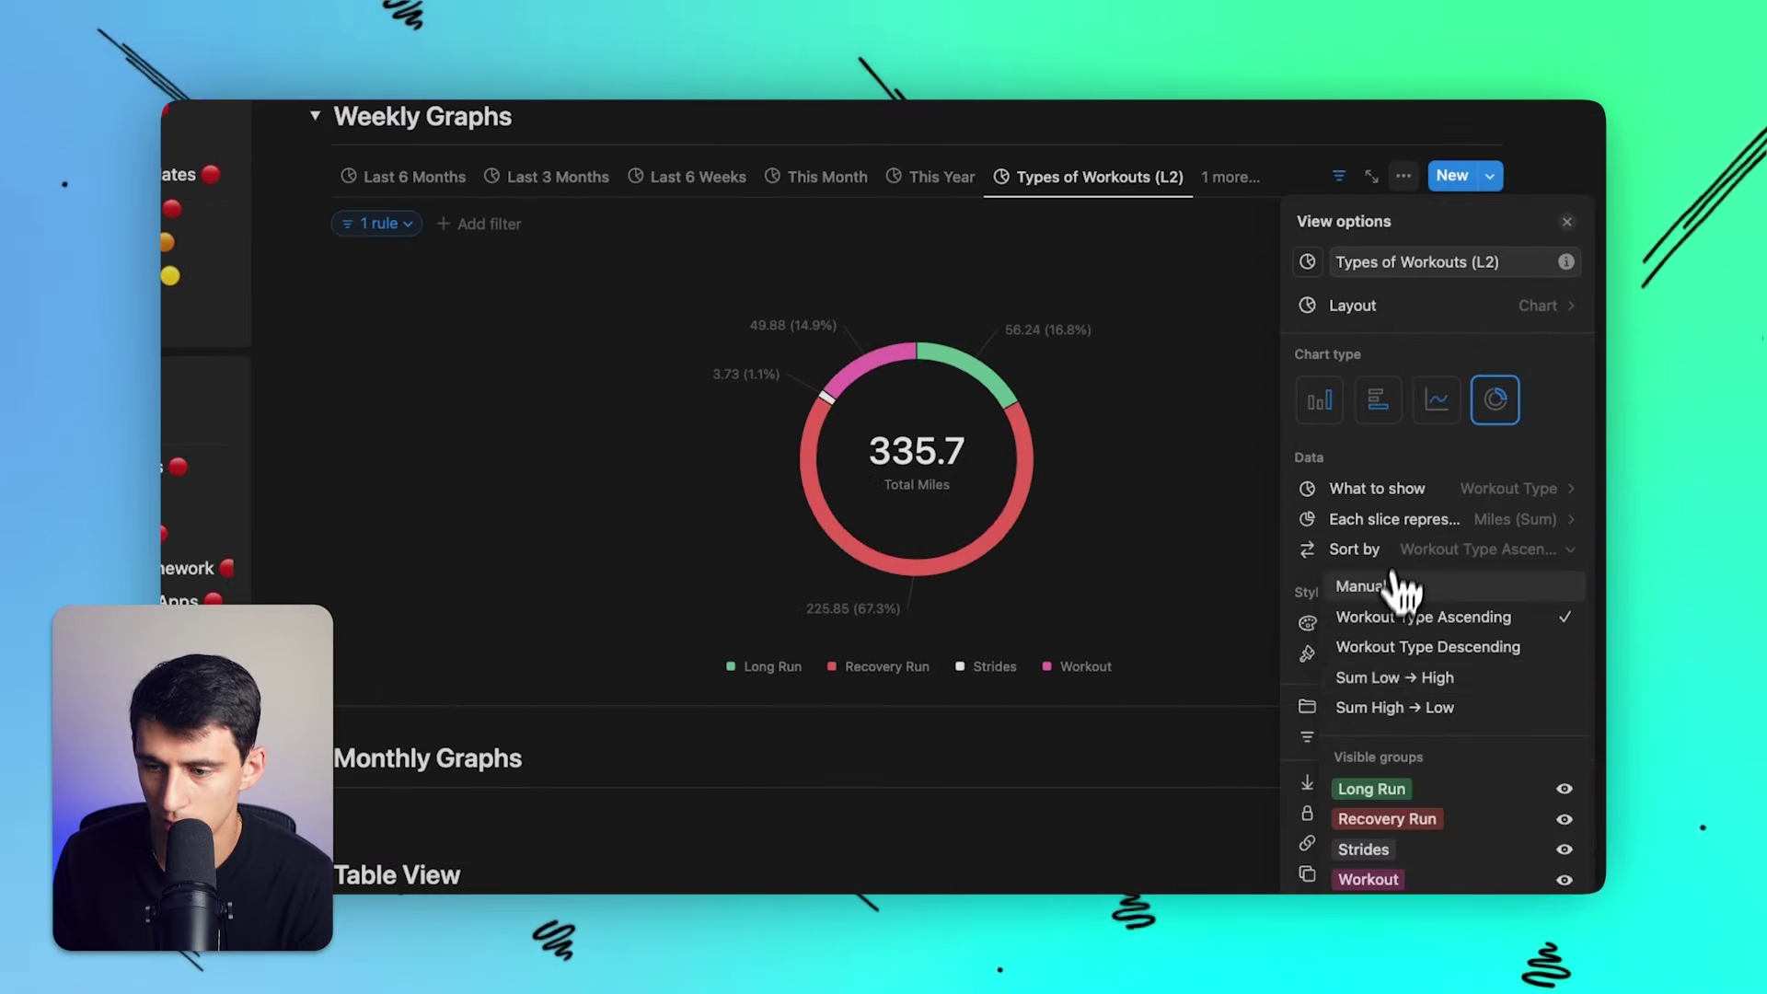
pyautogui.click(1394, 678)
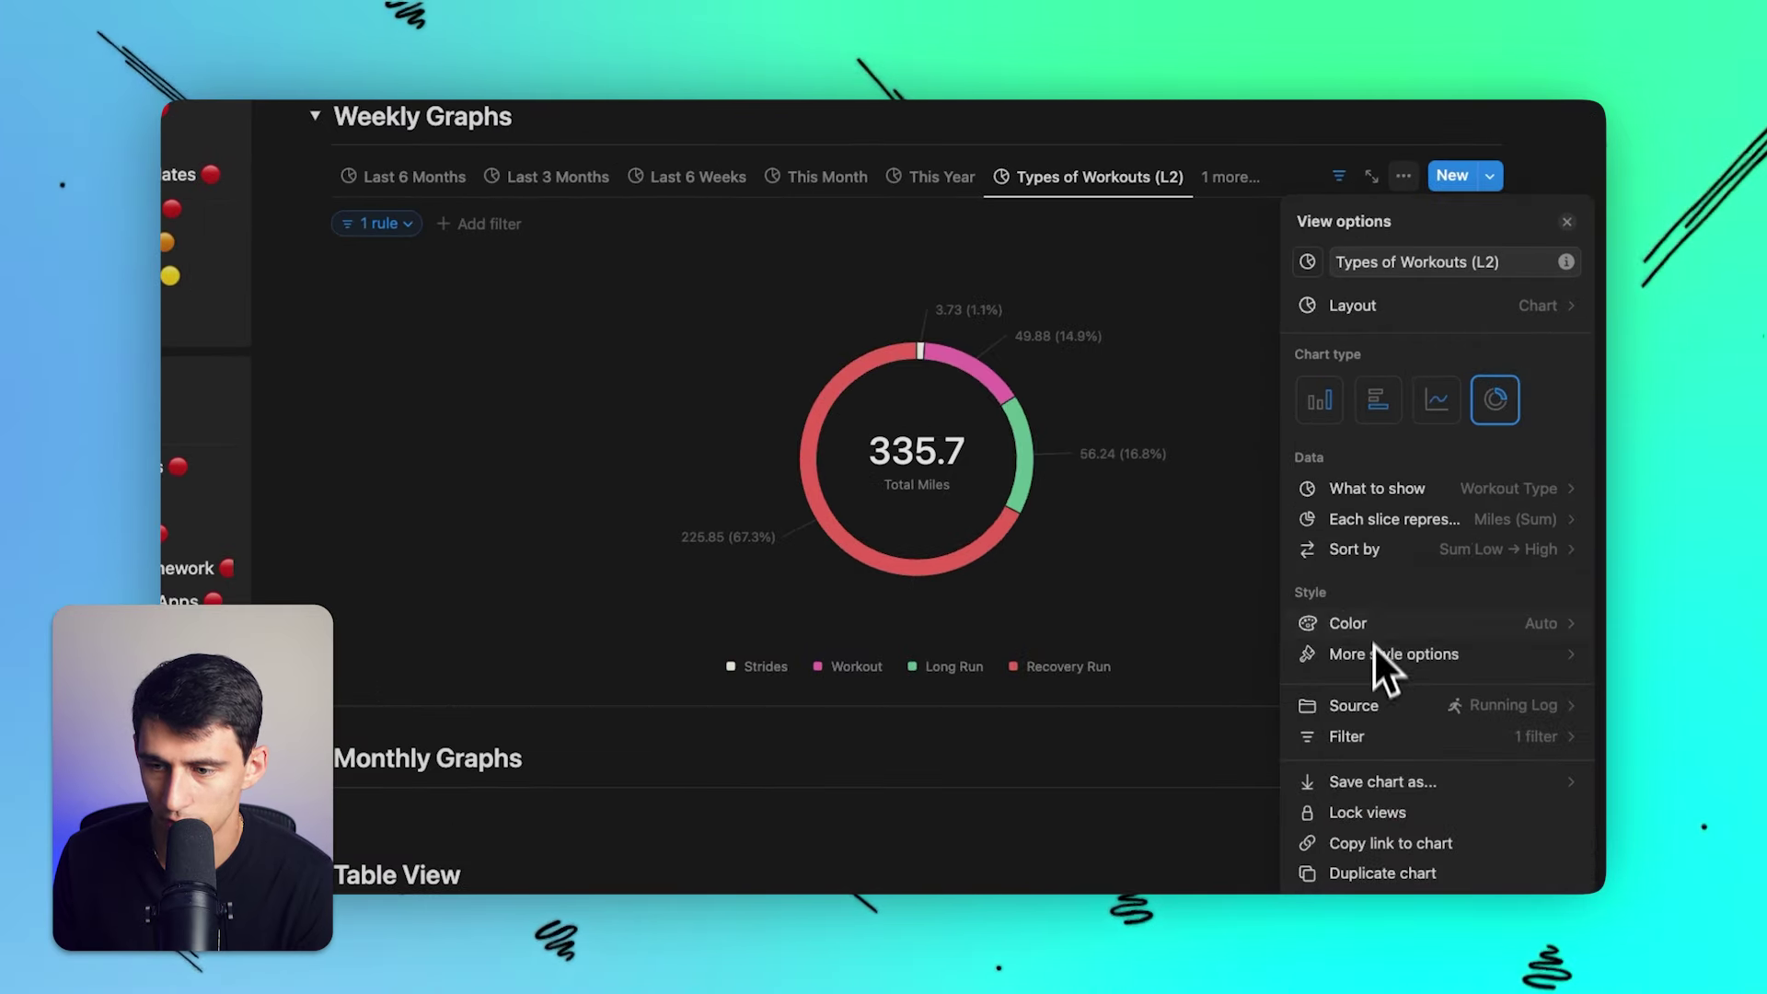
pyautogui.click(1400, 551)
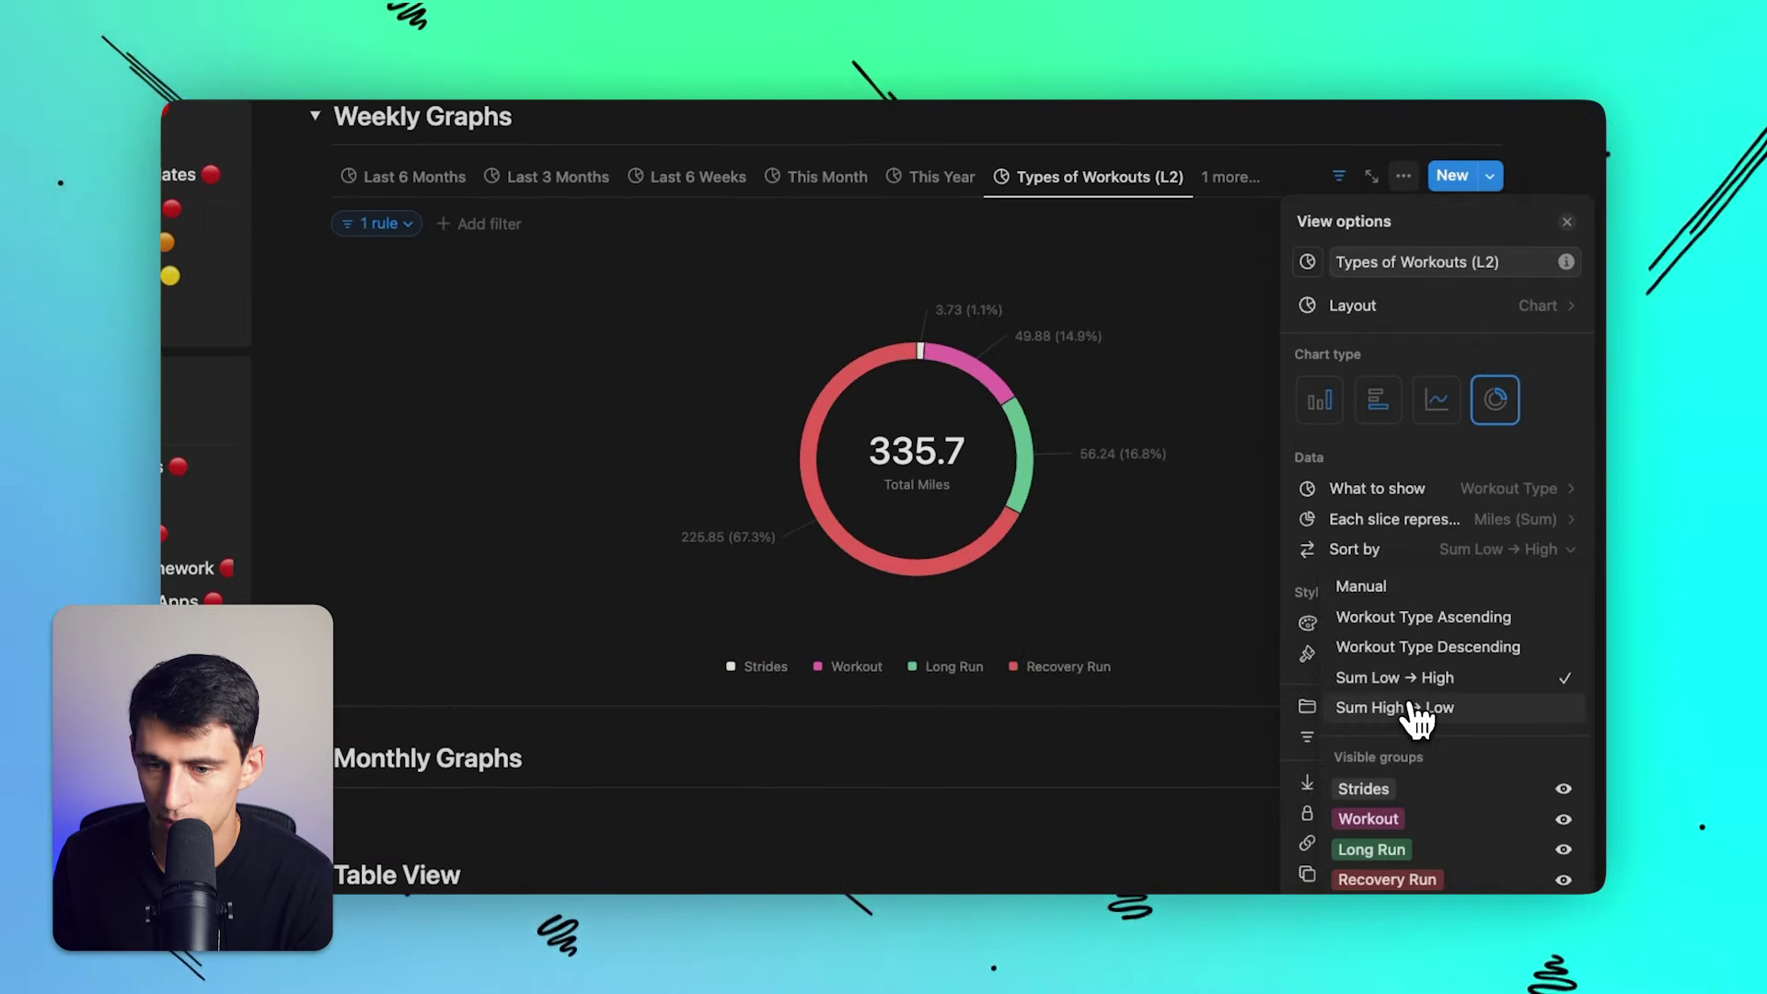
pyautogui.click(1415, 708)
pyautogui.click(1428, 559)
pyautogui.click(1426, 555)
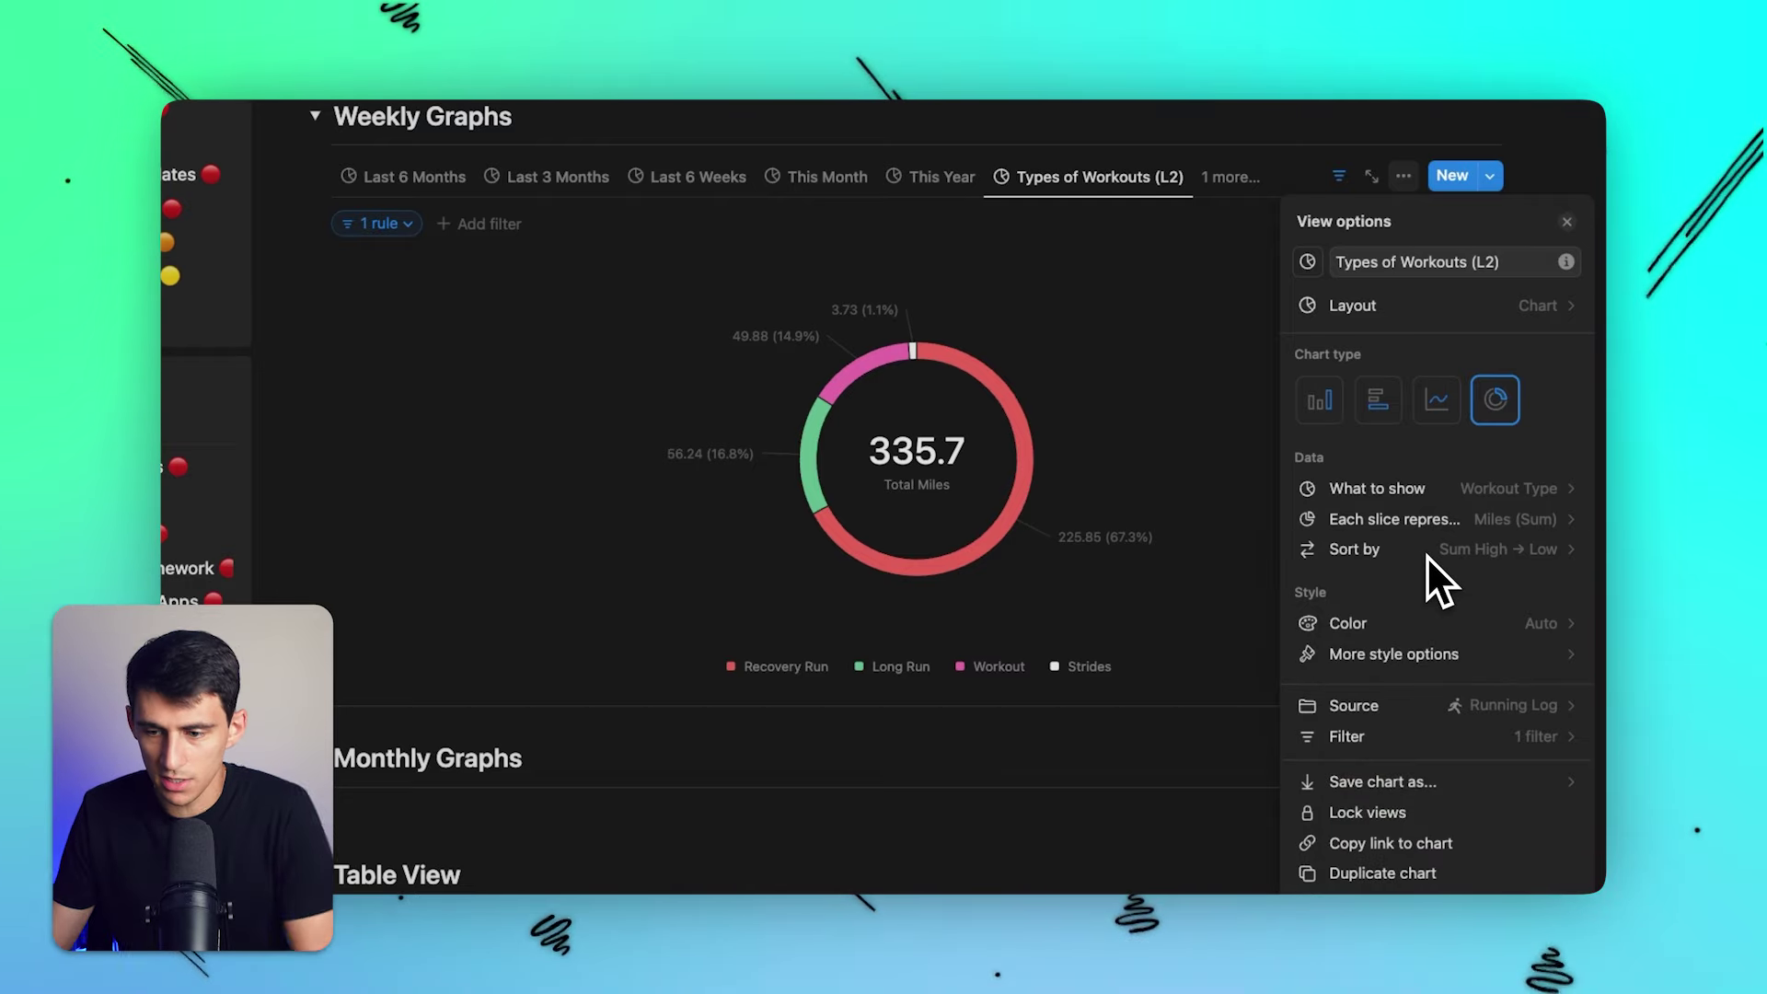
pyautogui.click(1448, 782)
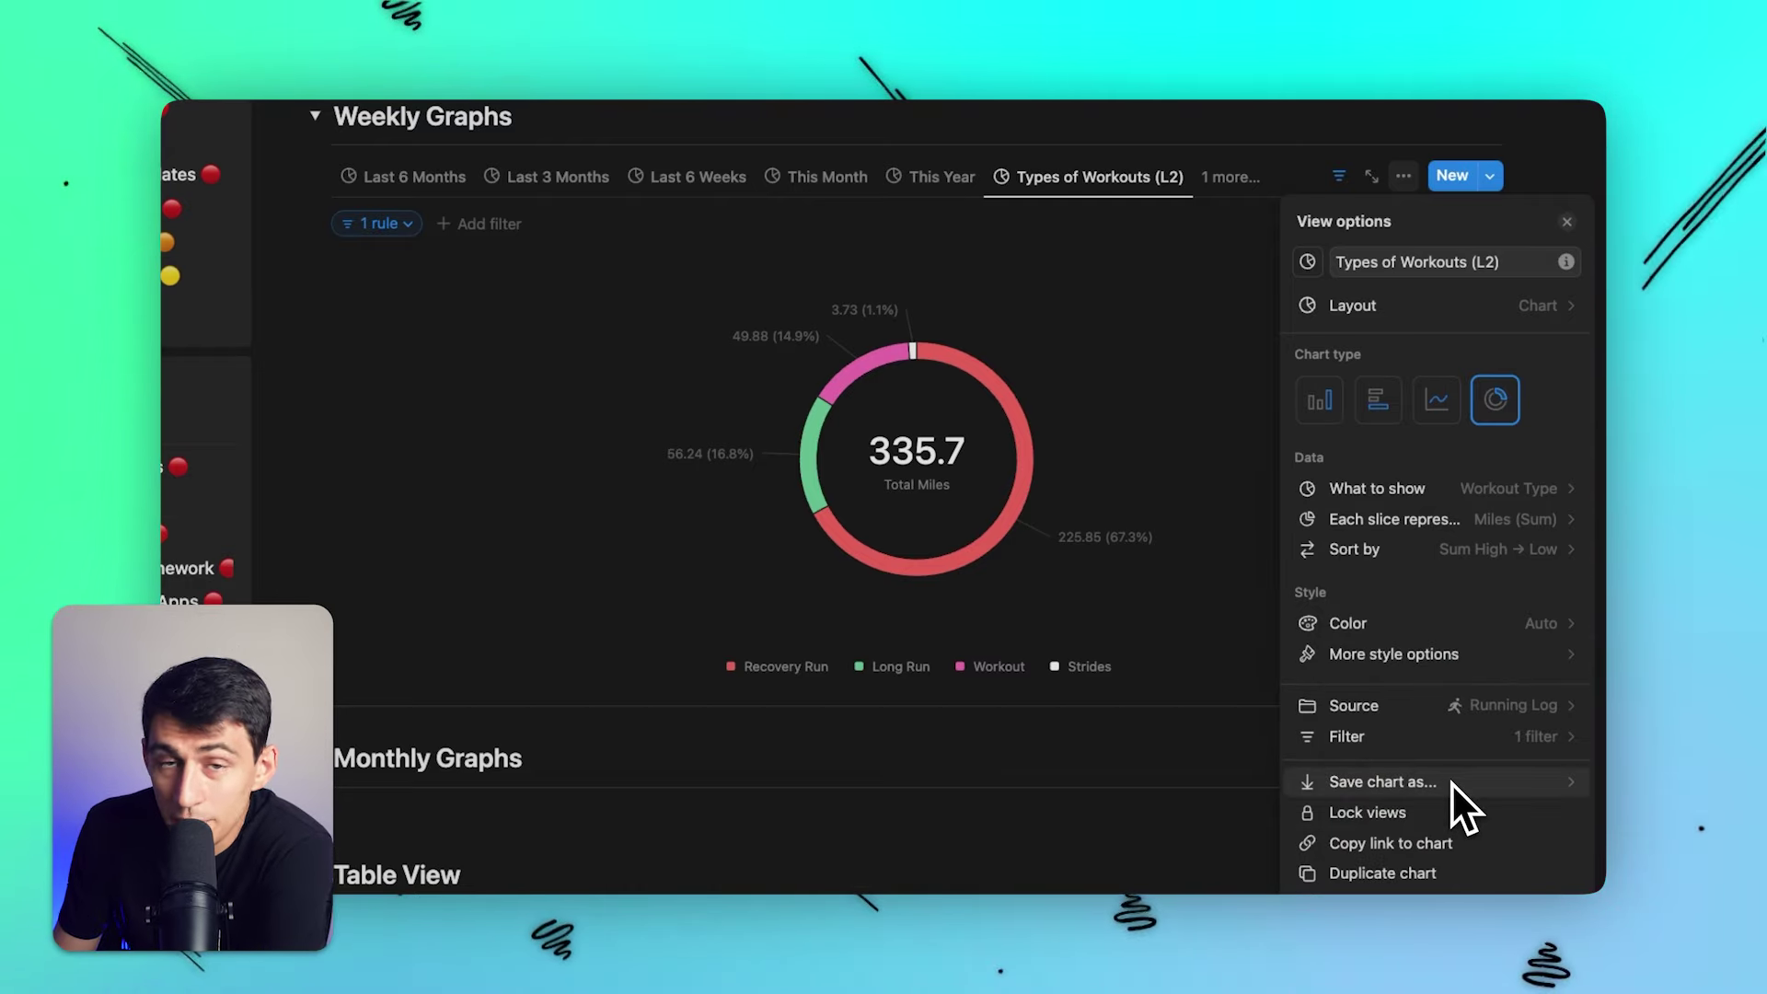
pyautogui.scroll(-2, 1450, 782)
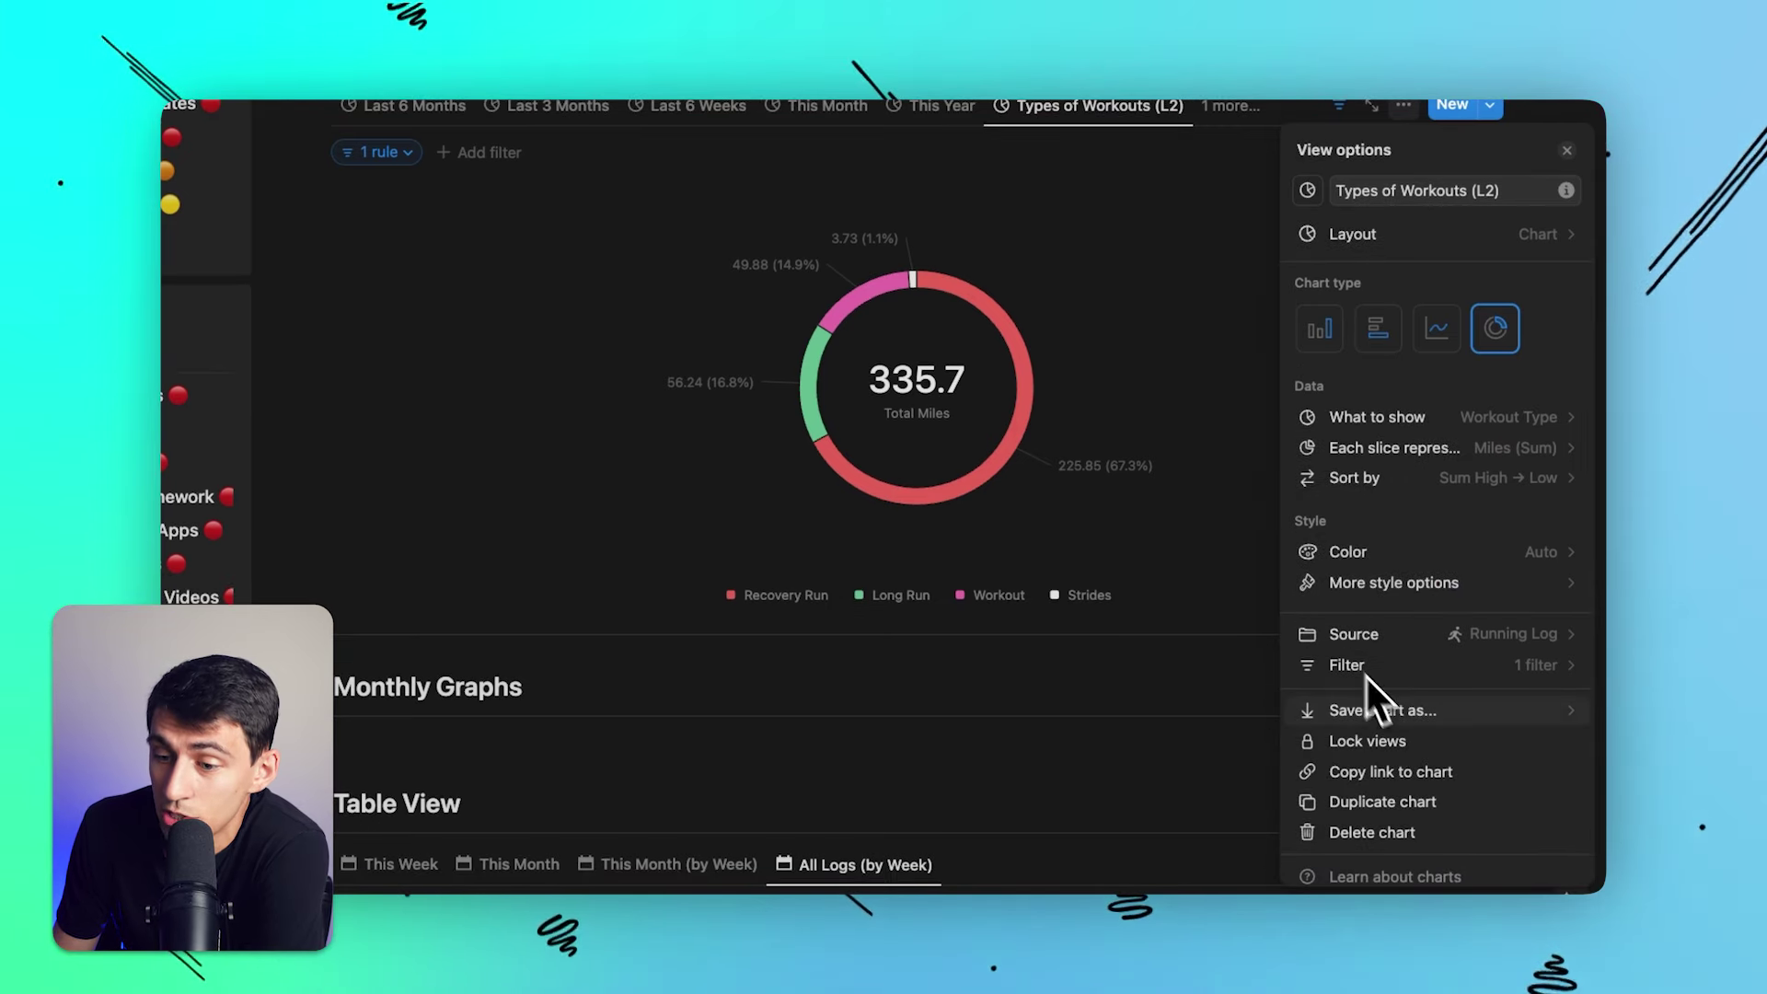
# Copy the donut as a PNG, keeping the dark gradient background after trying blue and transparent.
pyautogui.click(1325, 709)
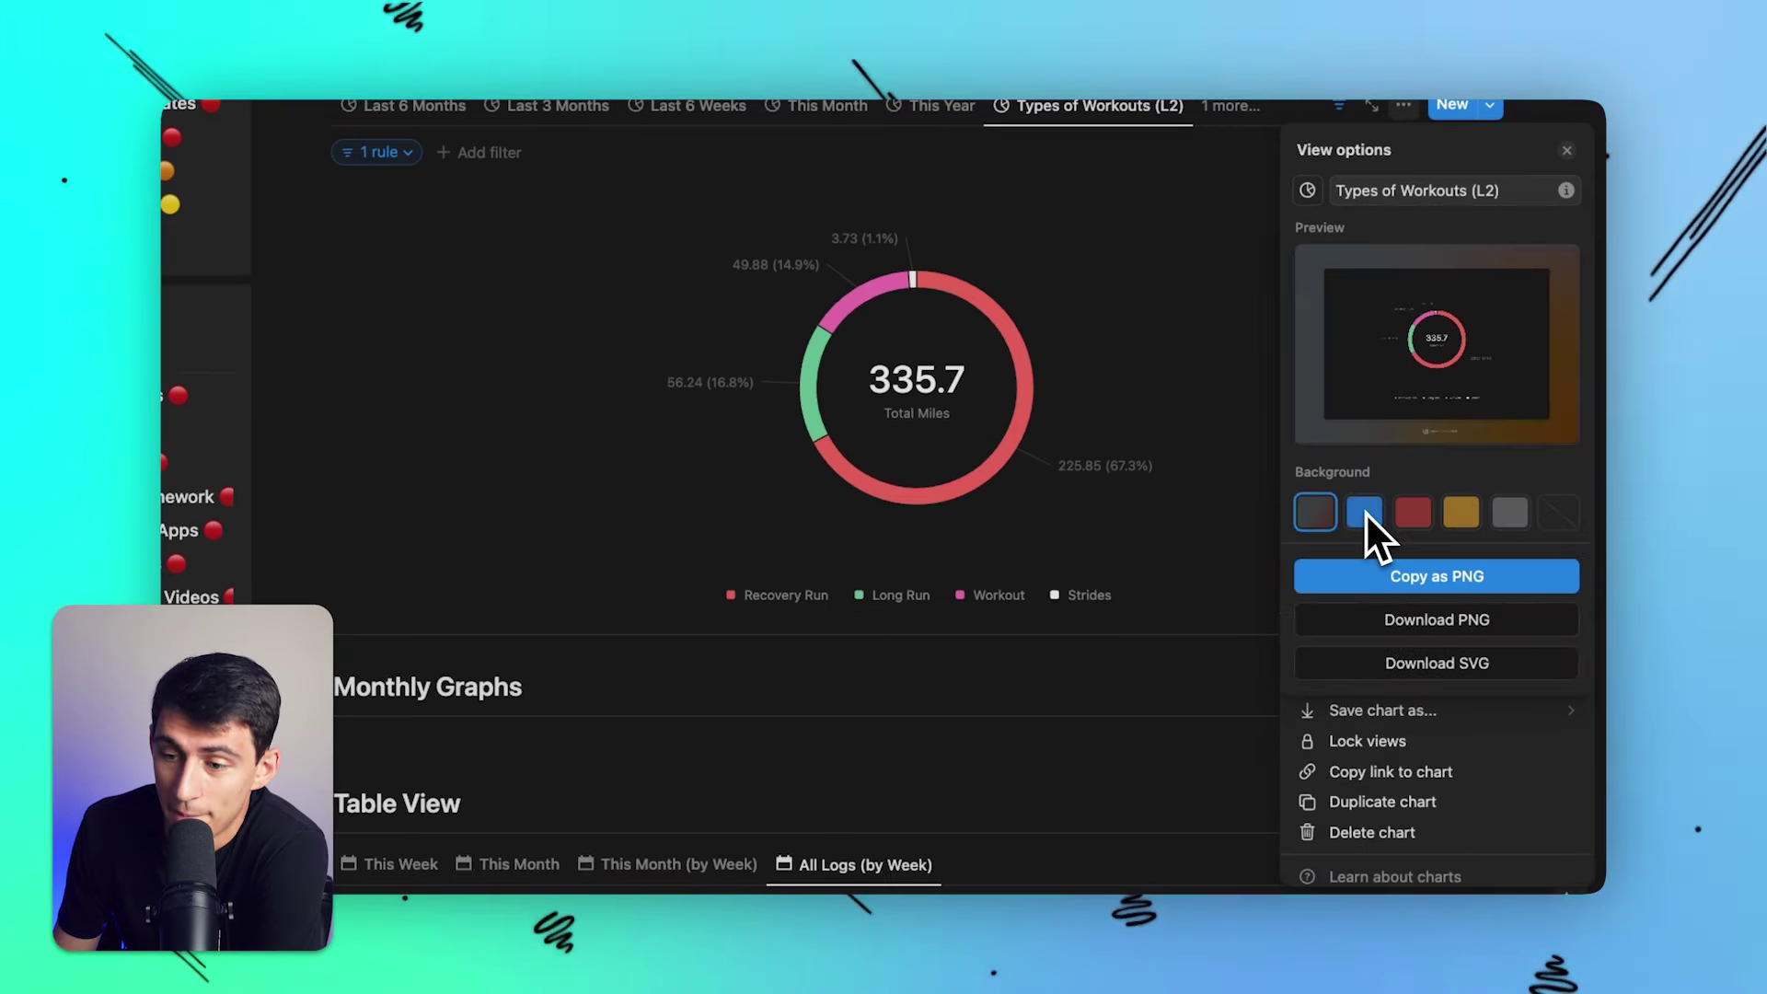
pyautogui.click(1438, 585)
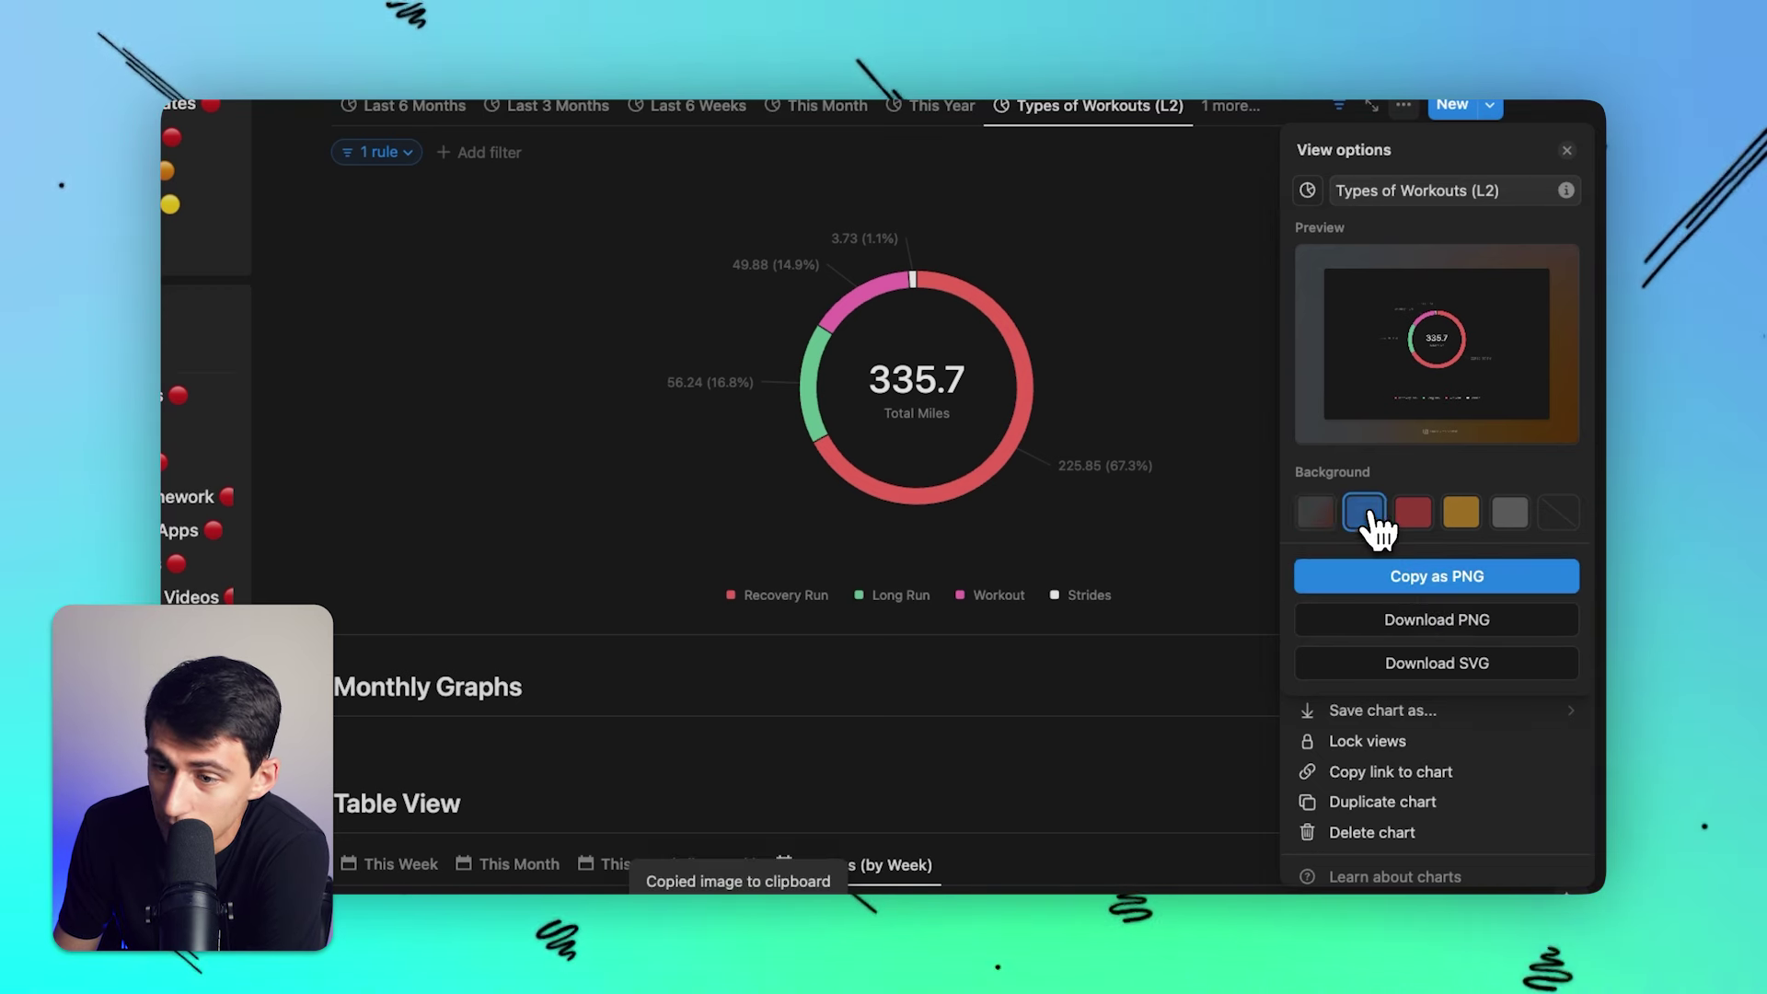
pyautogui.click(1366, 512)
pyautogui.click(1557, 512)
pyautogui.click(1316, 512)
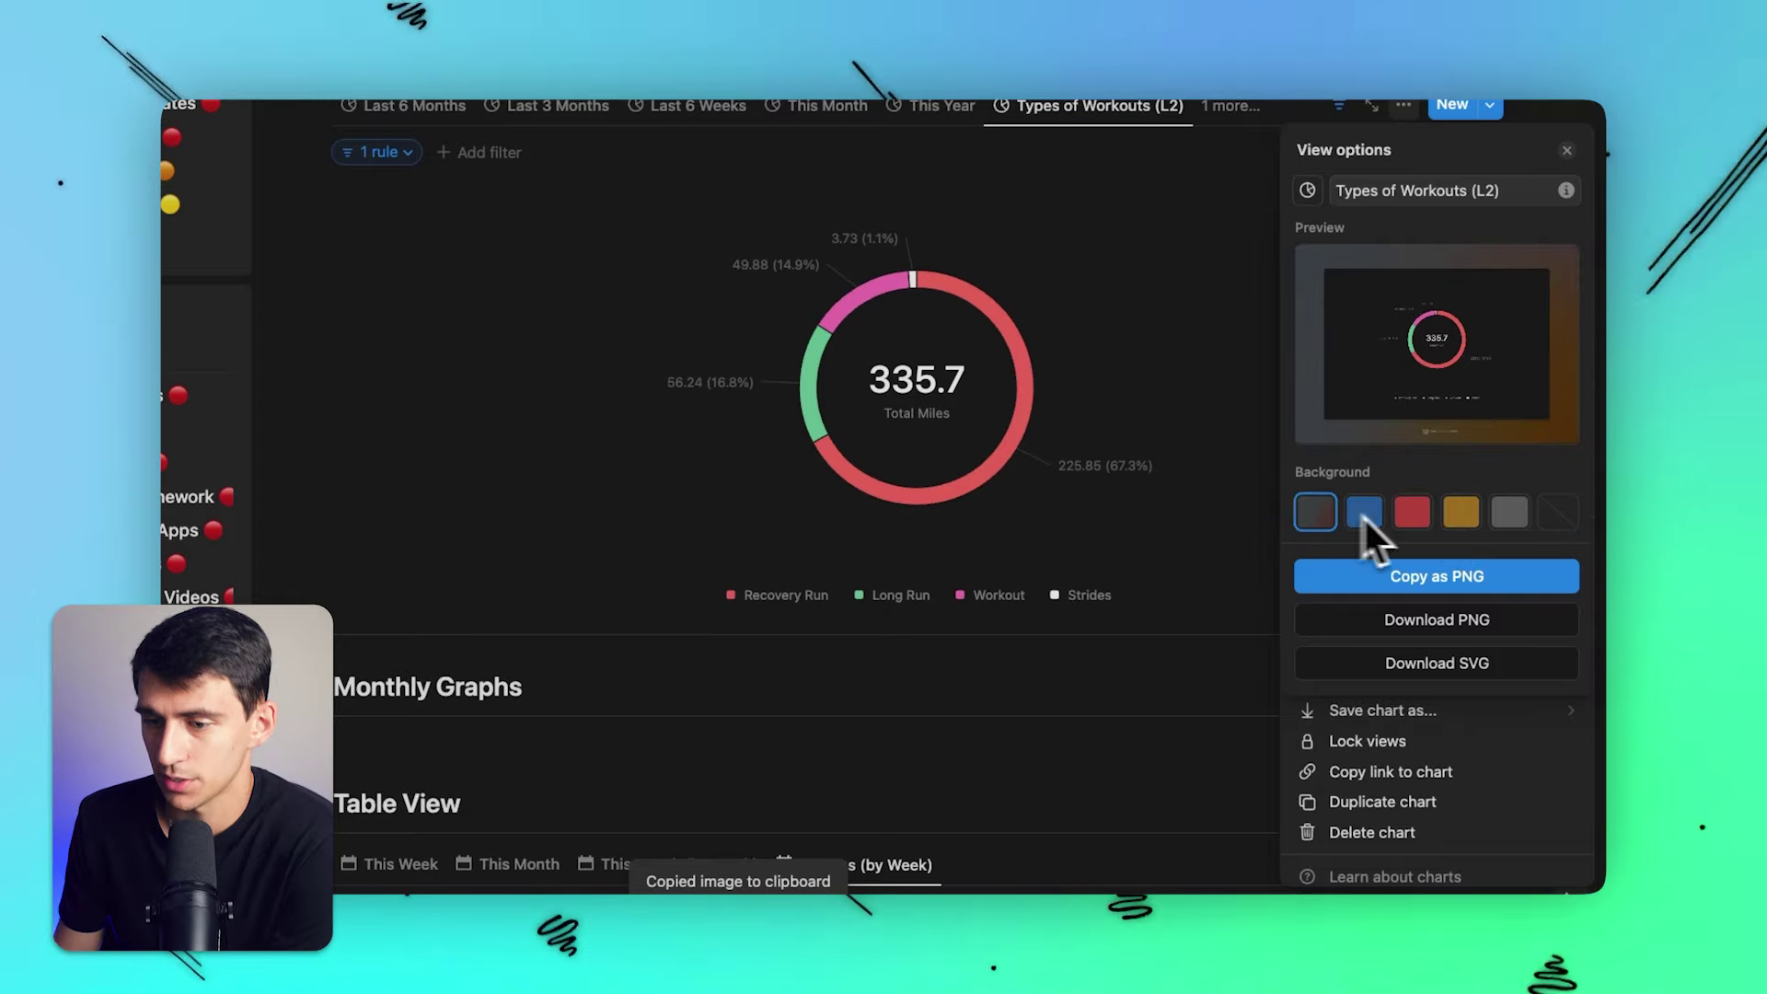
# Send the donut image in Messages with the caption 'Look how much I've ran'.
pyautogui.moveTo(883, 885)
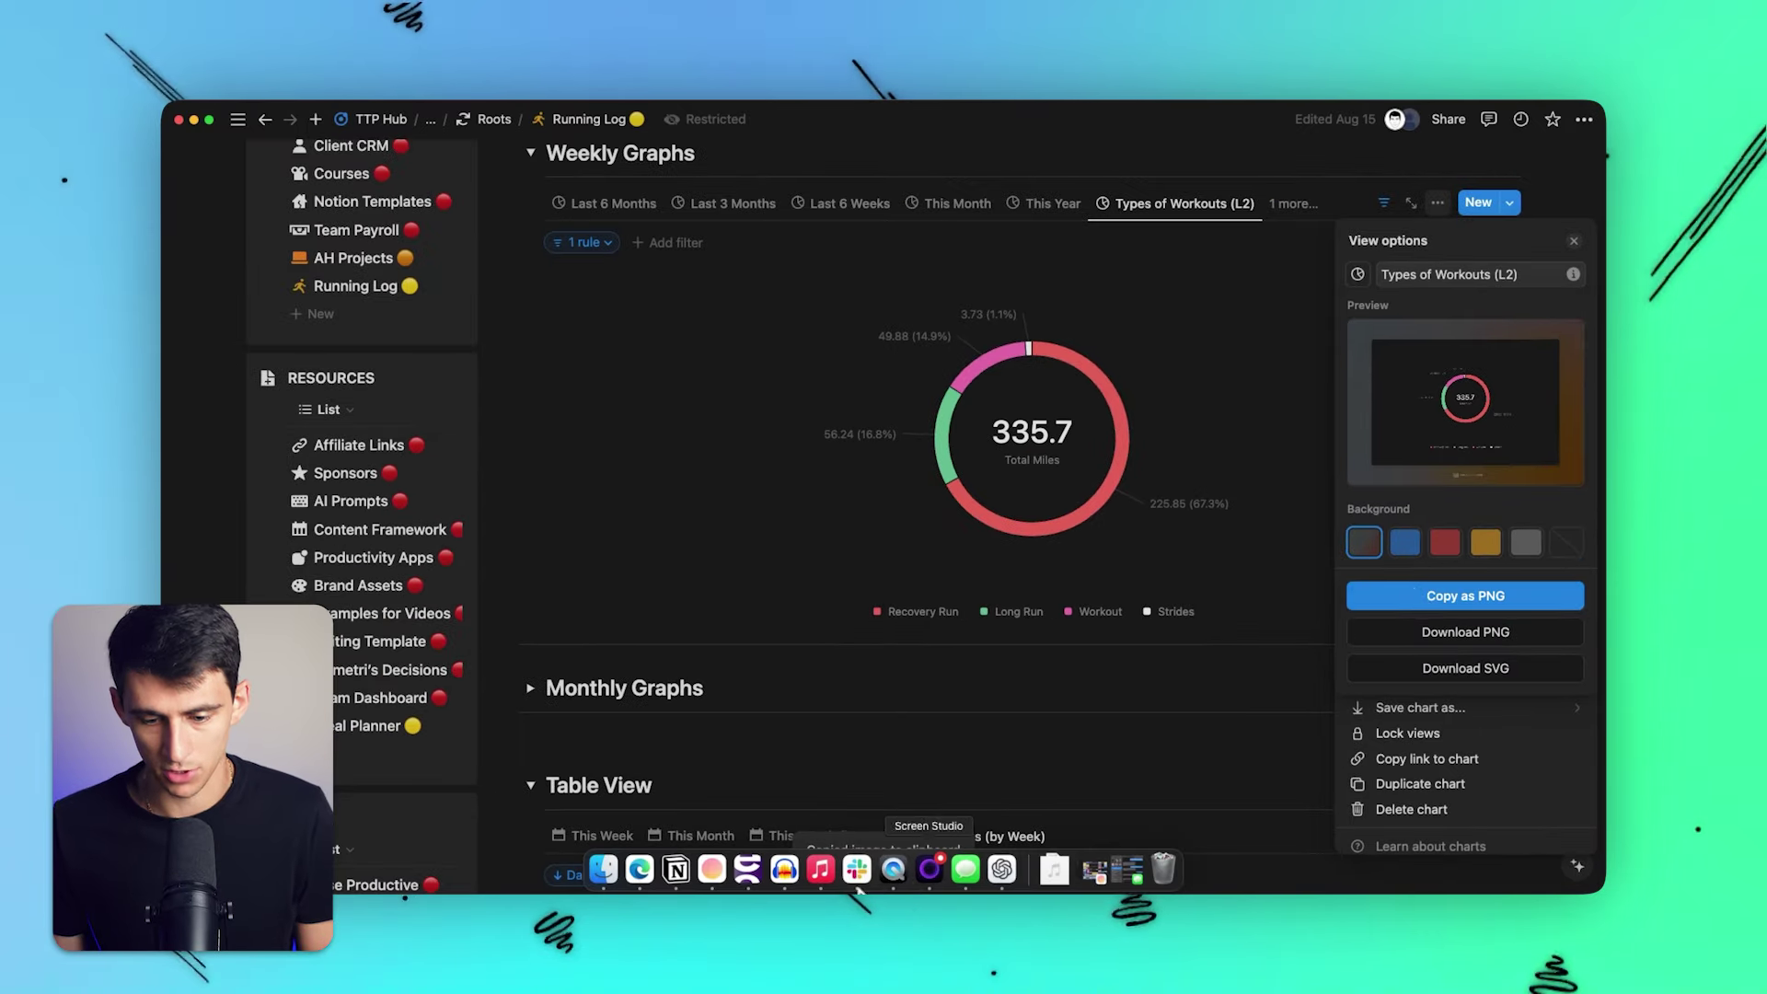
pyautogui.click(965, 868)
pyautogui.moveTo(599, 267); pyautogui.dragTo(934, 184)
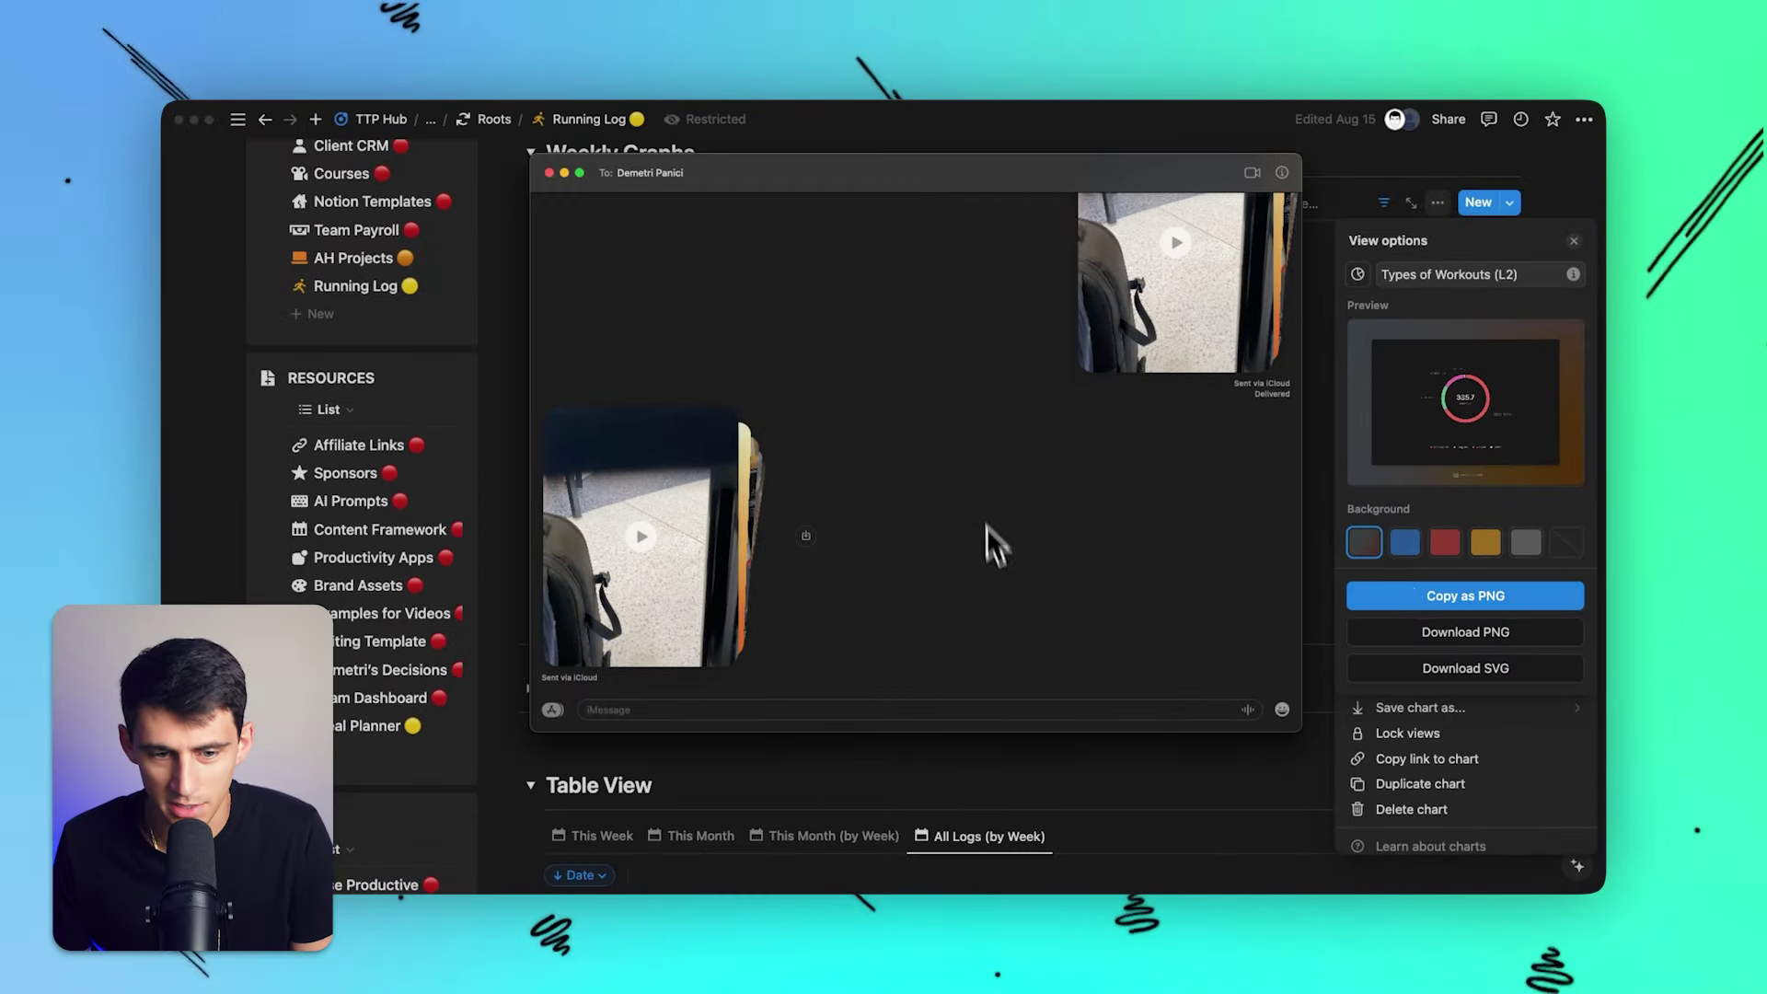
pyautogui.click(832, 712)
pyautogui.press('super+v')
pyautogui.write('Look how')
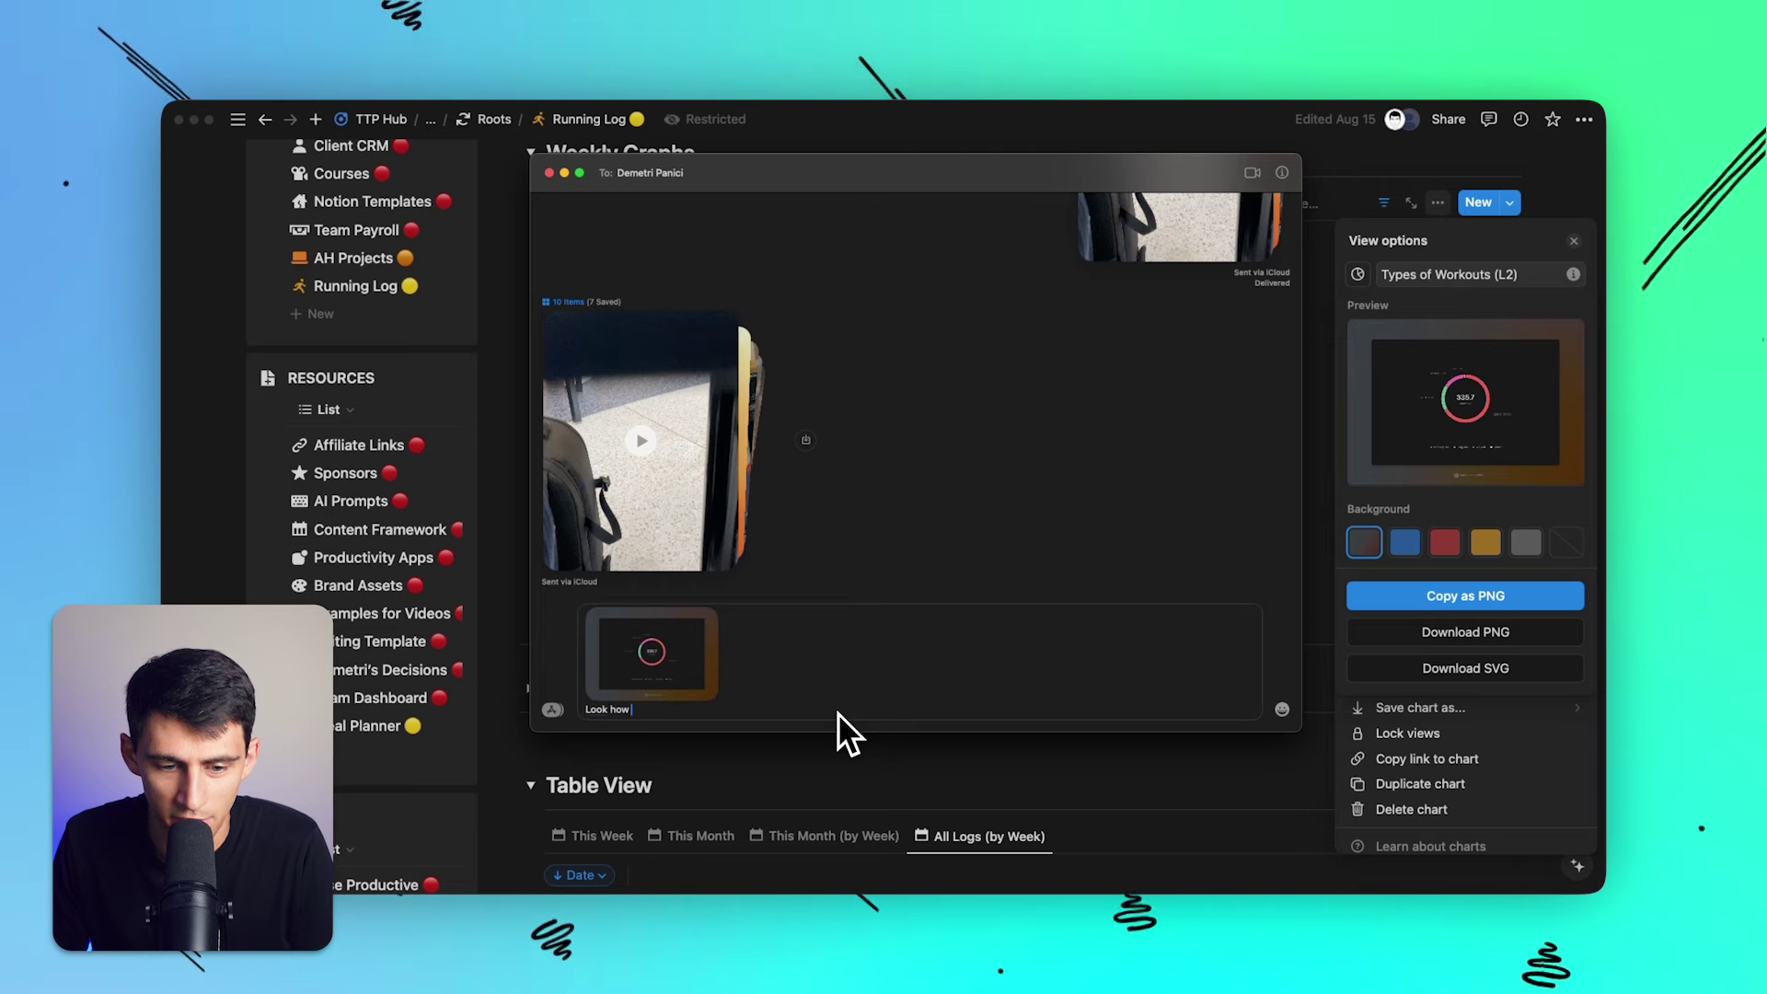
pyautogui.write(" much I've ran")
pyautogui.press('Return')
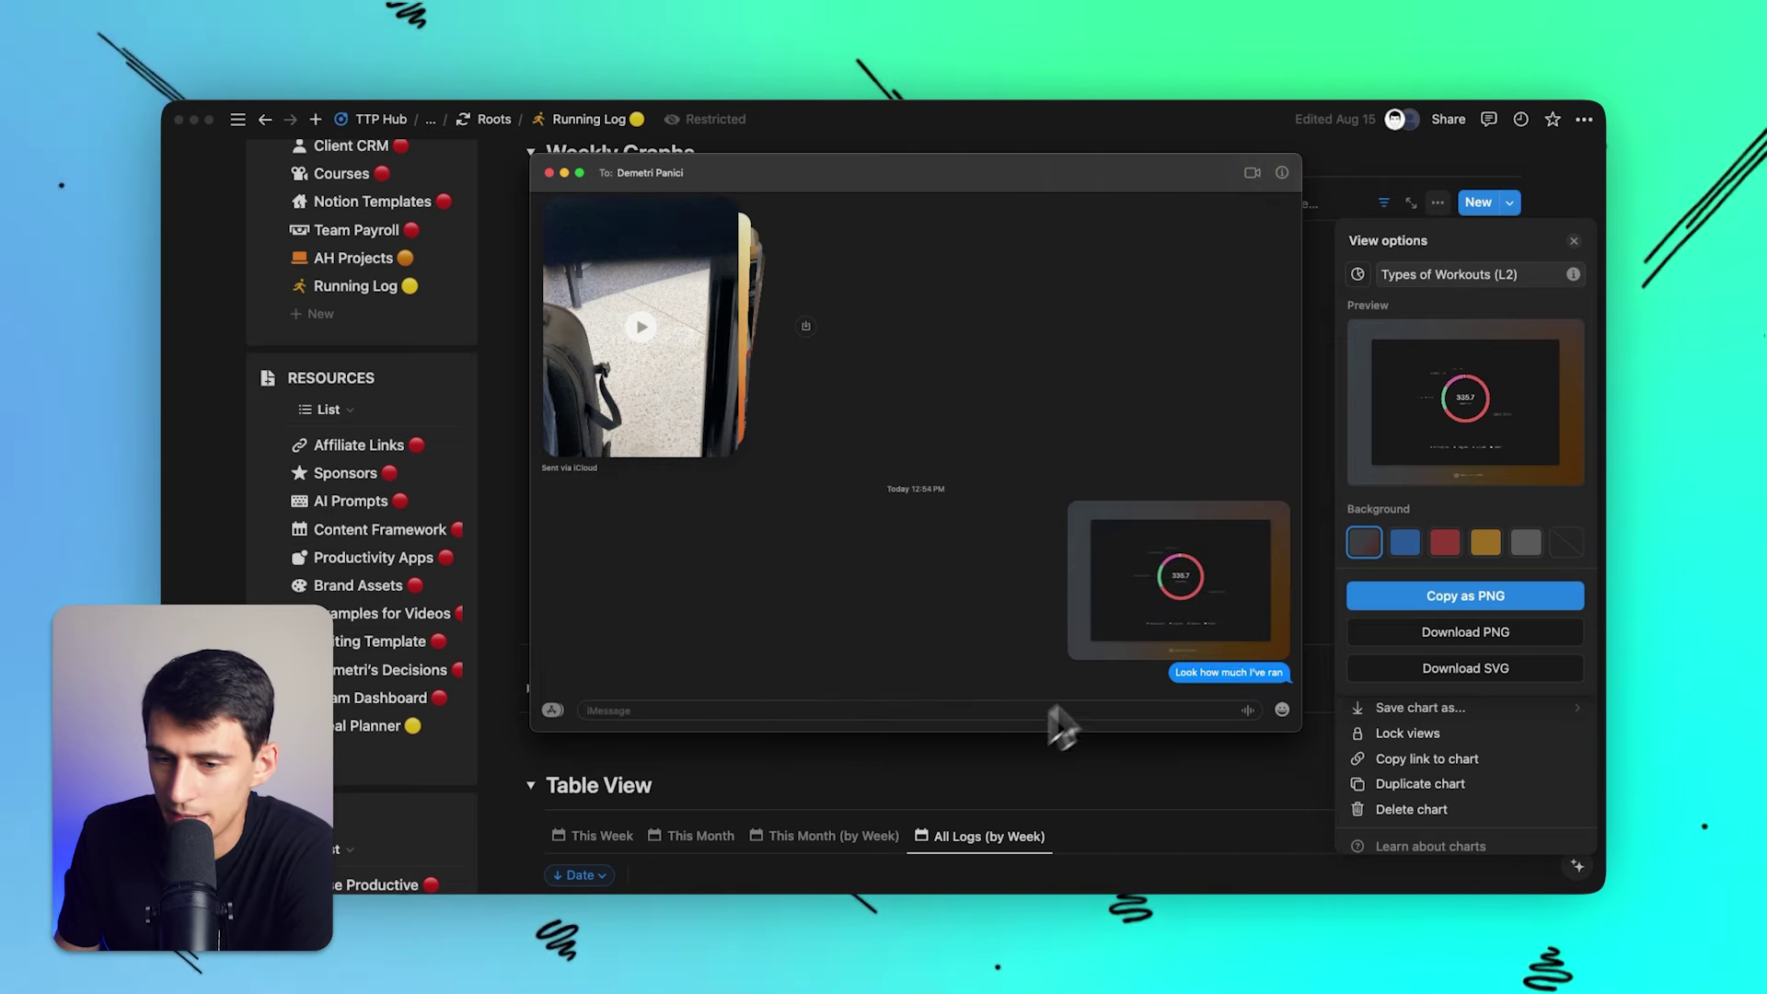
pyautogui.doubleClick(1123, 621)
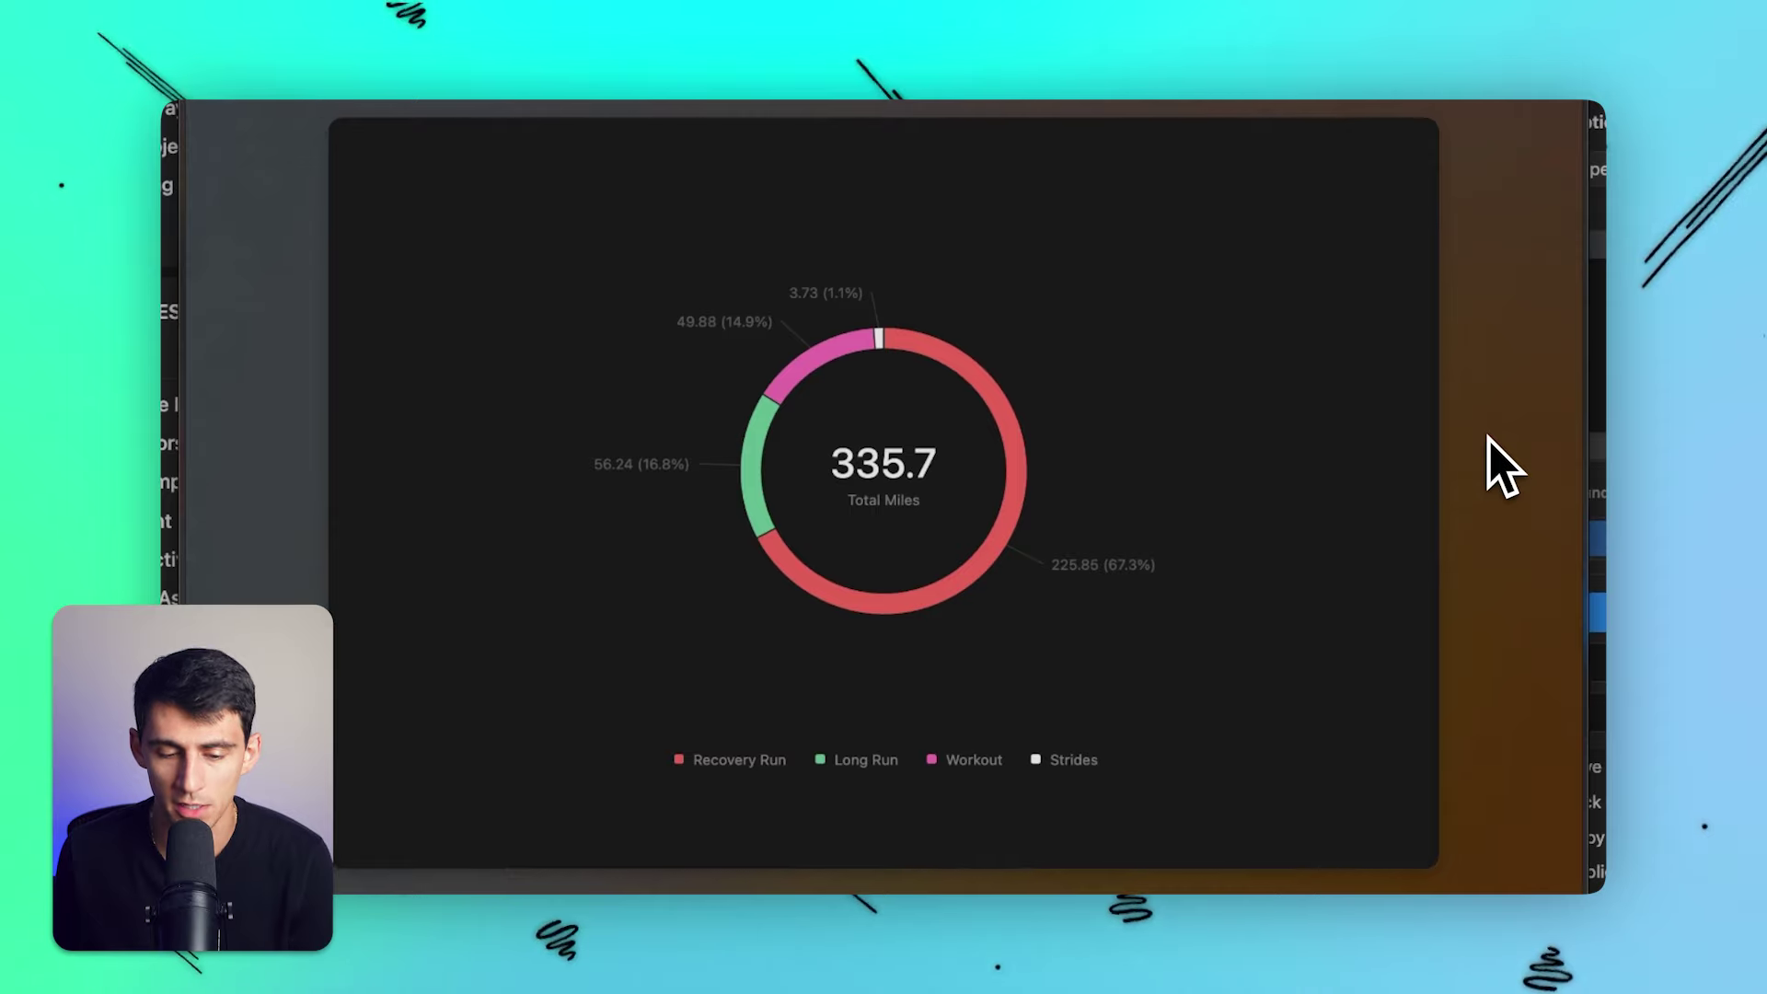
pyautogui.scroll(-2, 1495, 455)
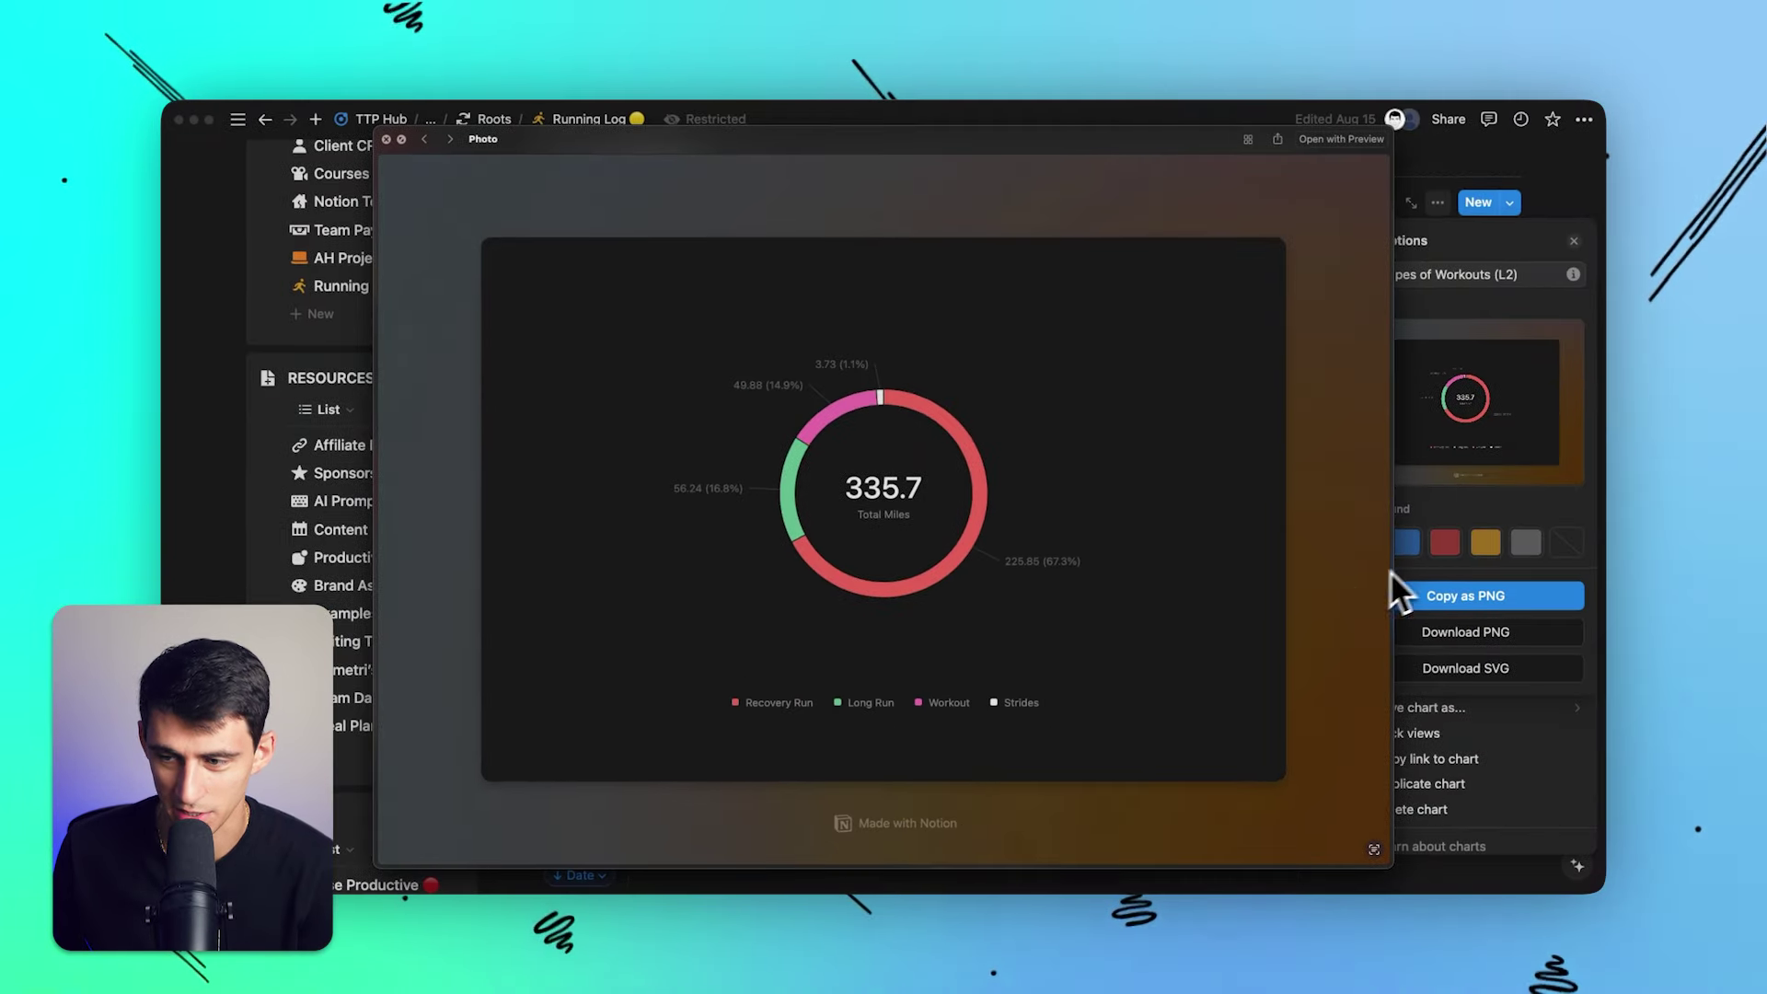
# Copy a transparent-background PNG of the donut and preview the newest chart image in Messages.
pyautogui.click(1564, 543)
pyautogui.click(1465, 595)
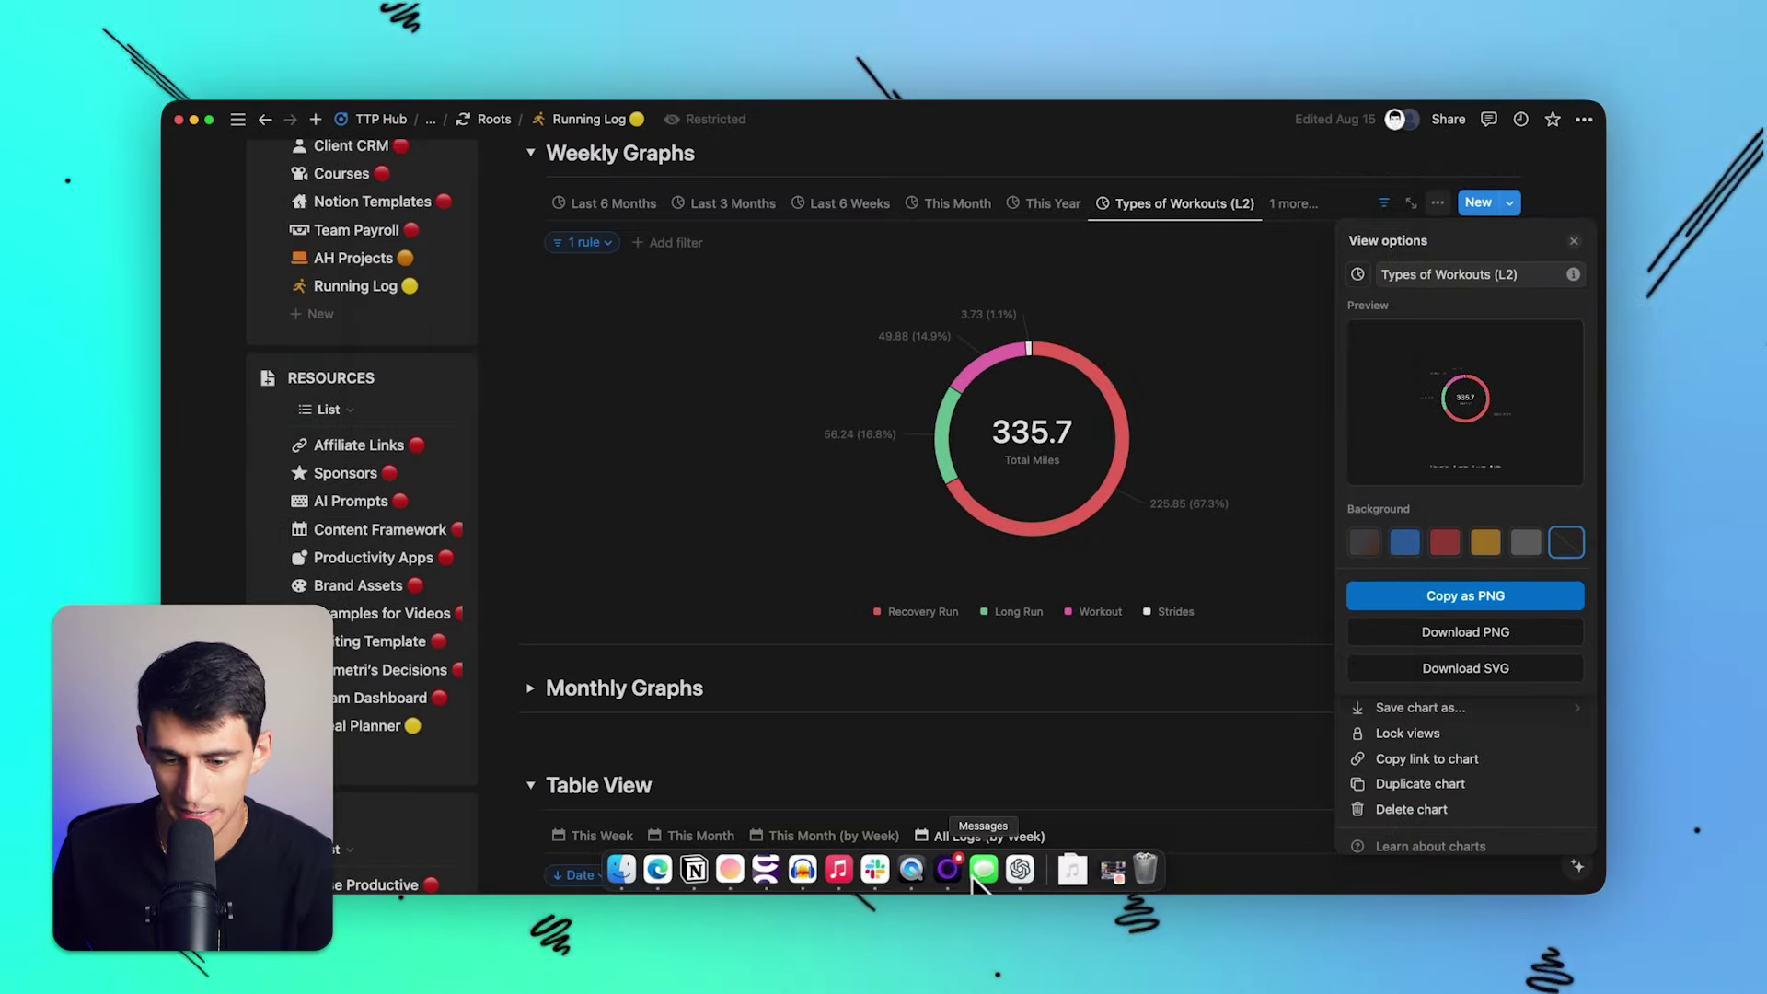
pyautogui.click(1035, 868)
pyautogui.click(385, 139)
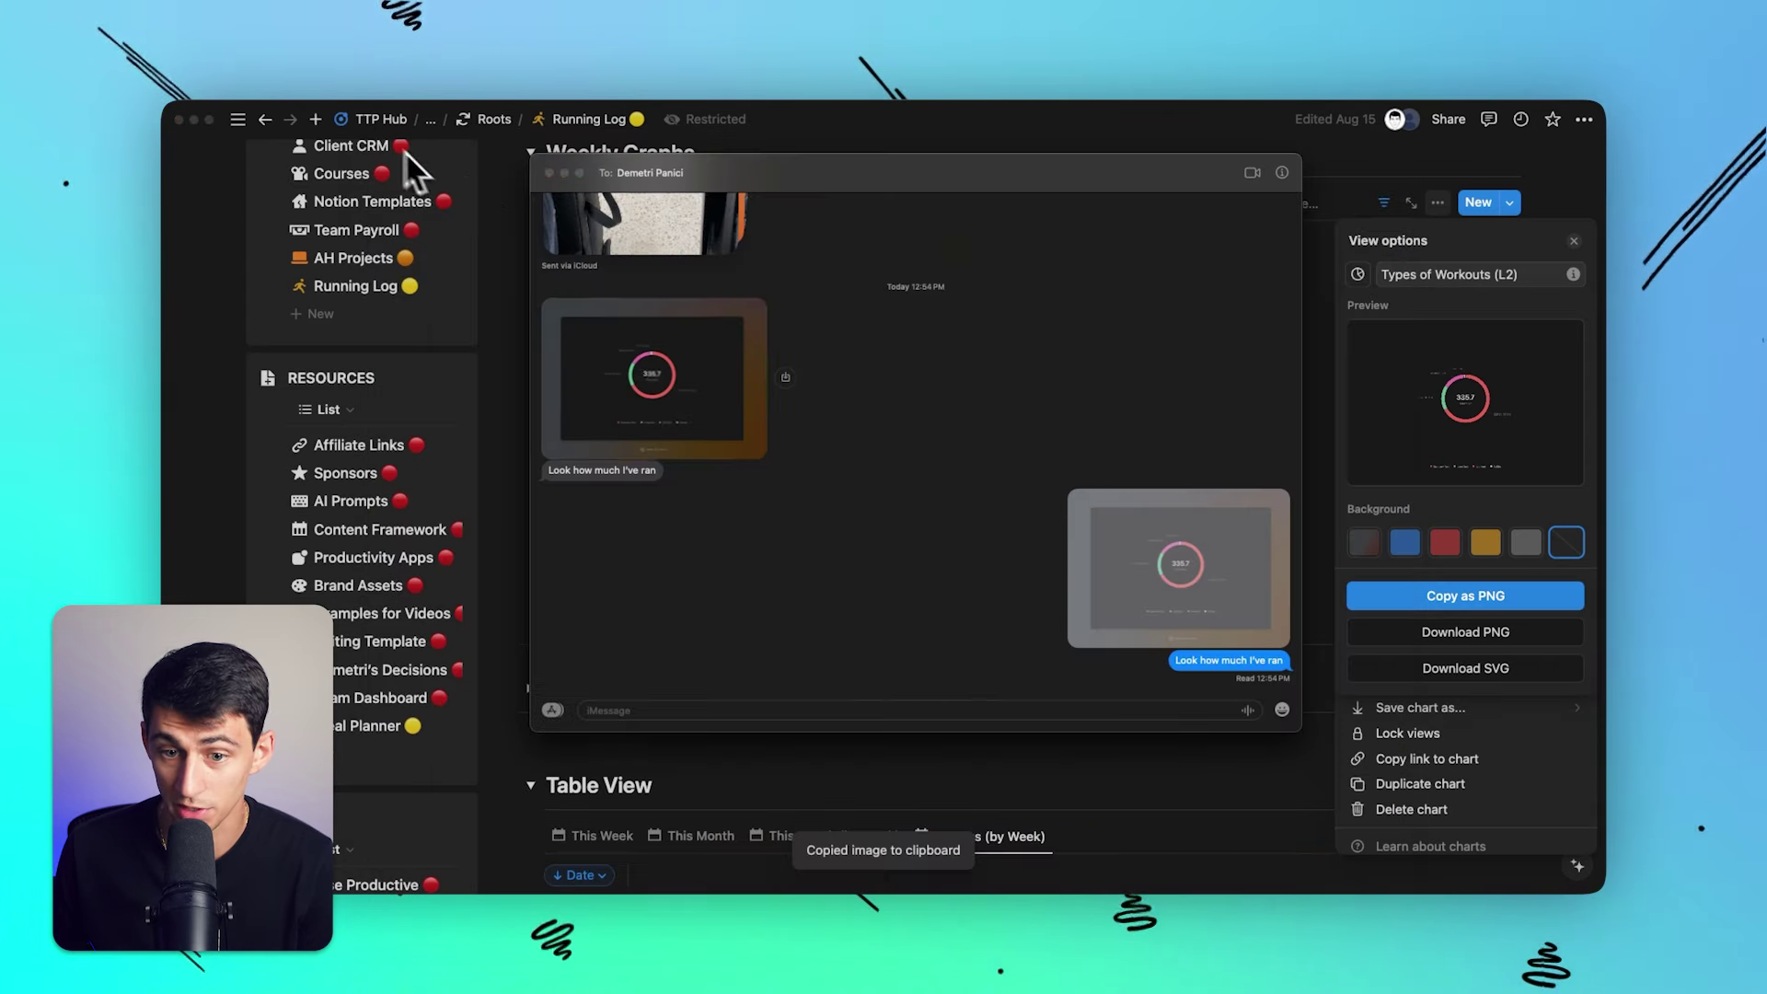
pyautogui.click(1166, 598)
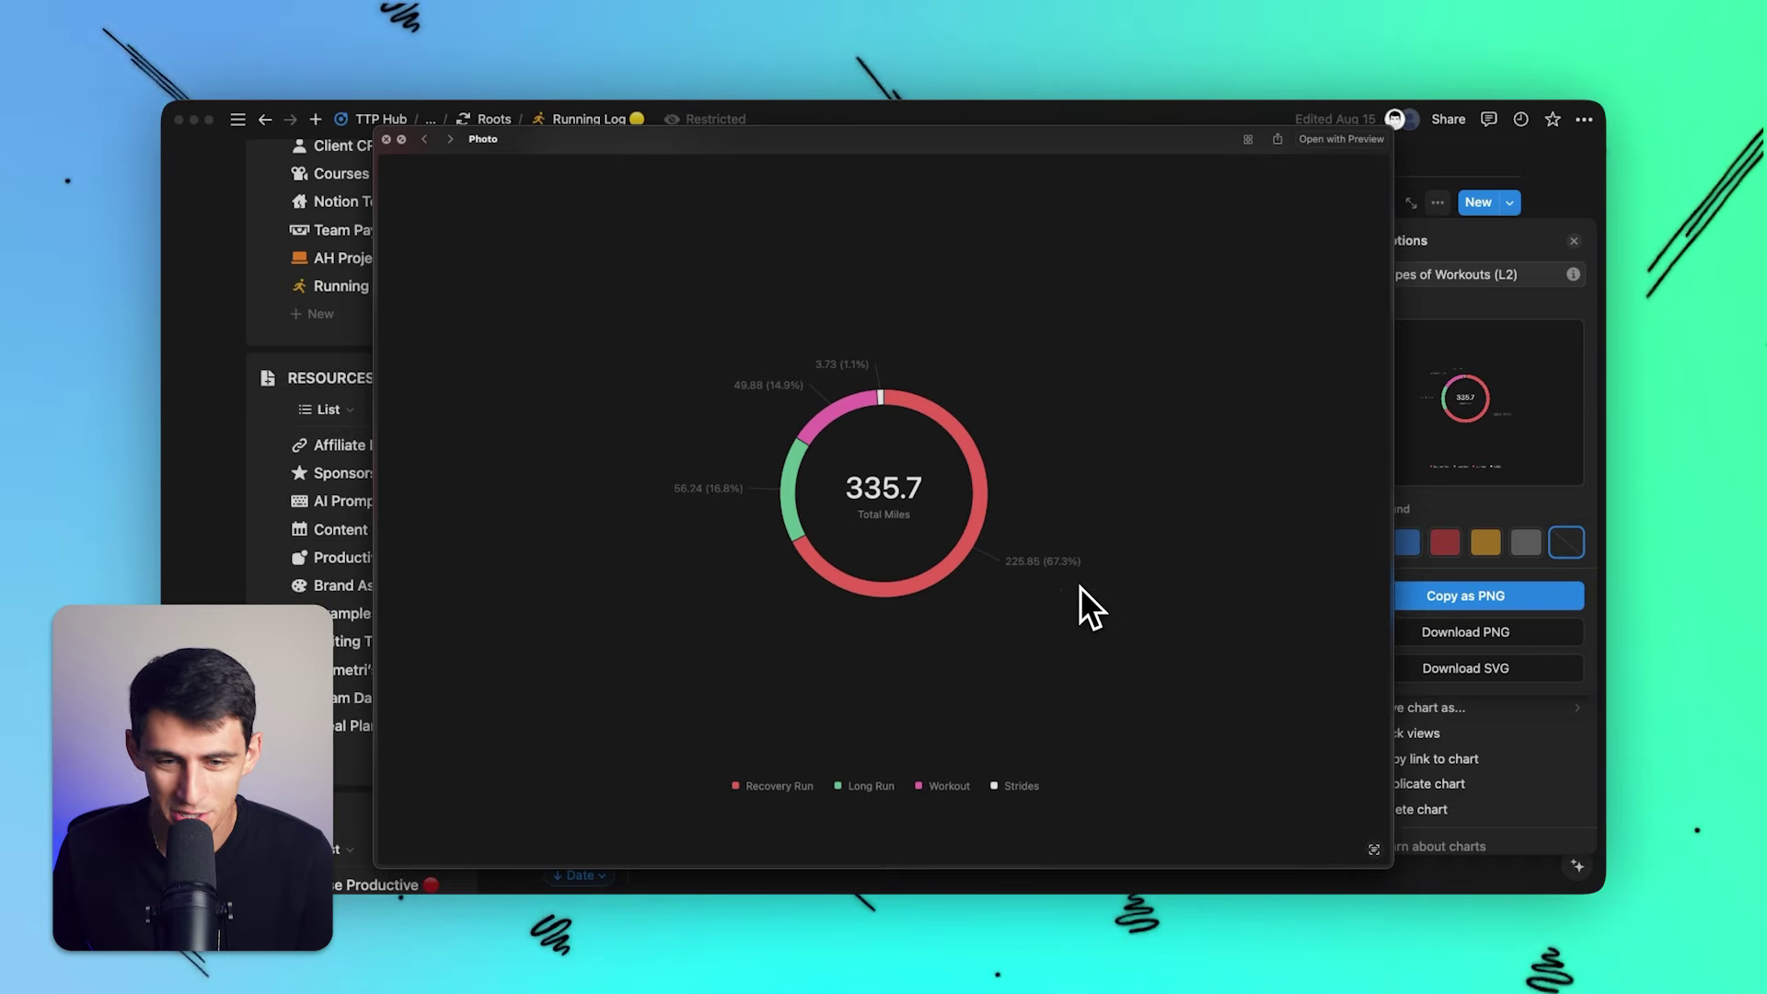
pyautogui.click(385, 139)
pyautogui.click(964, 466)
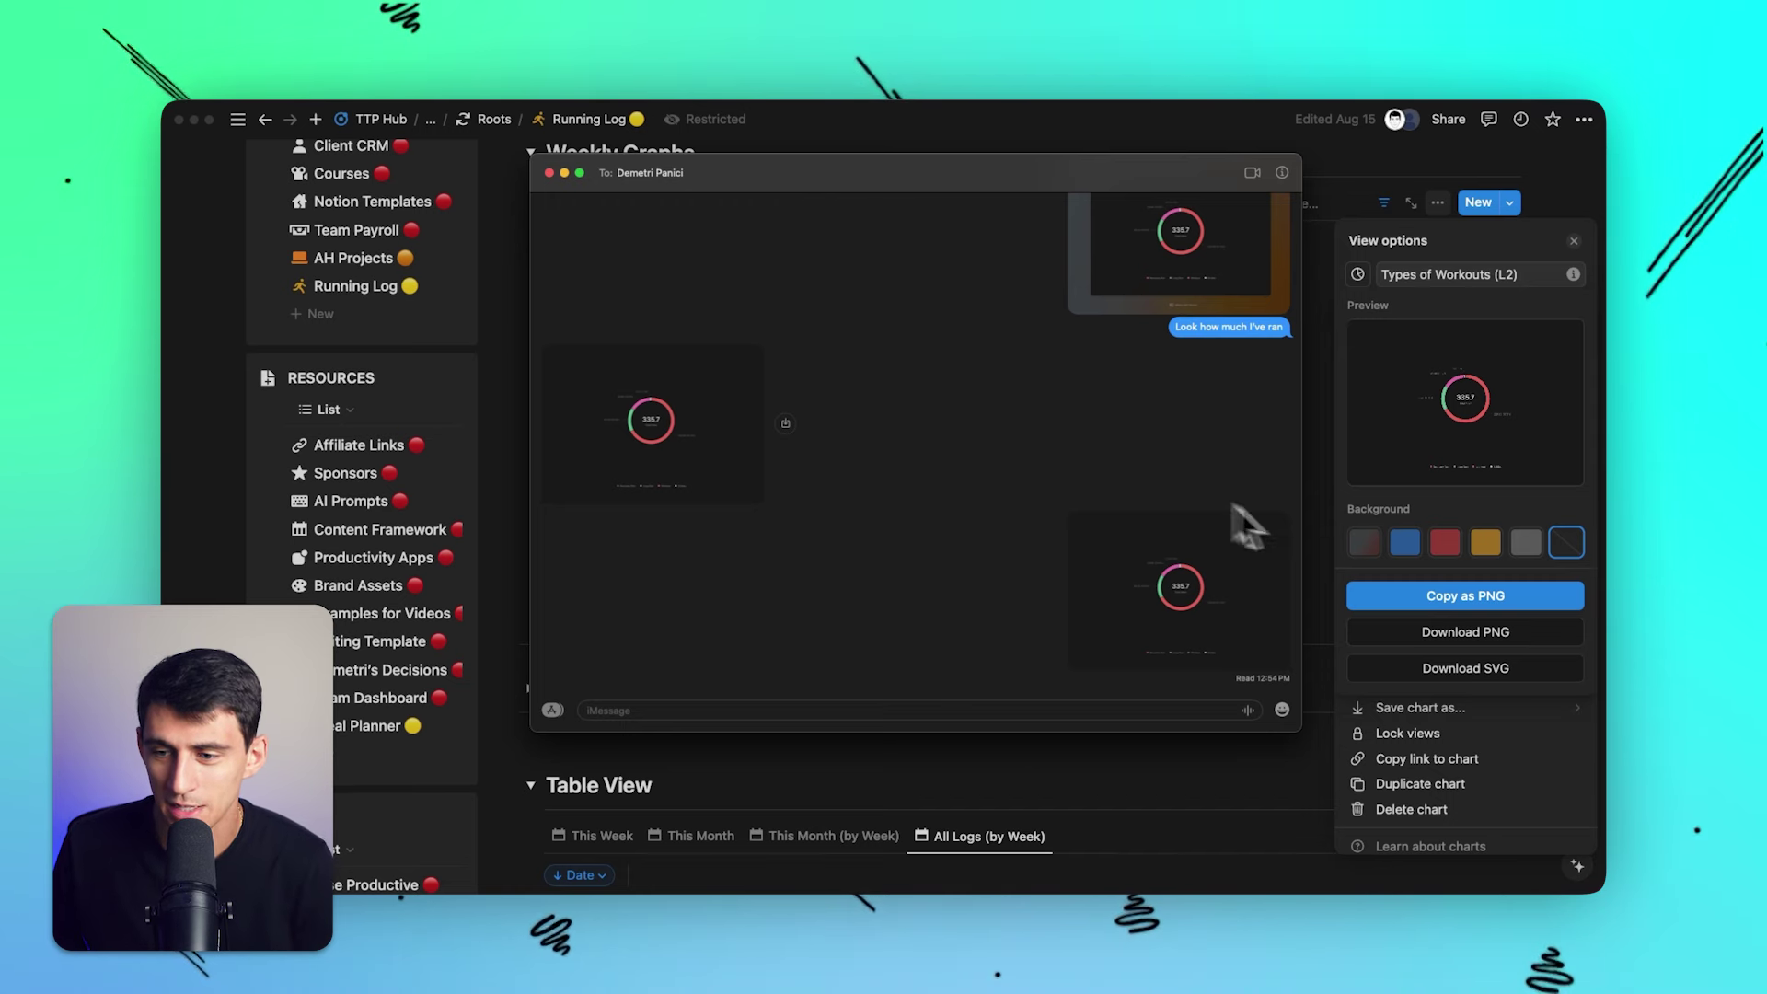
# Choose the red export background for the donut chart in Notion.
pyautogui.click(1445, 542)
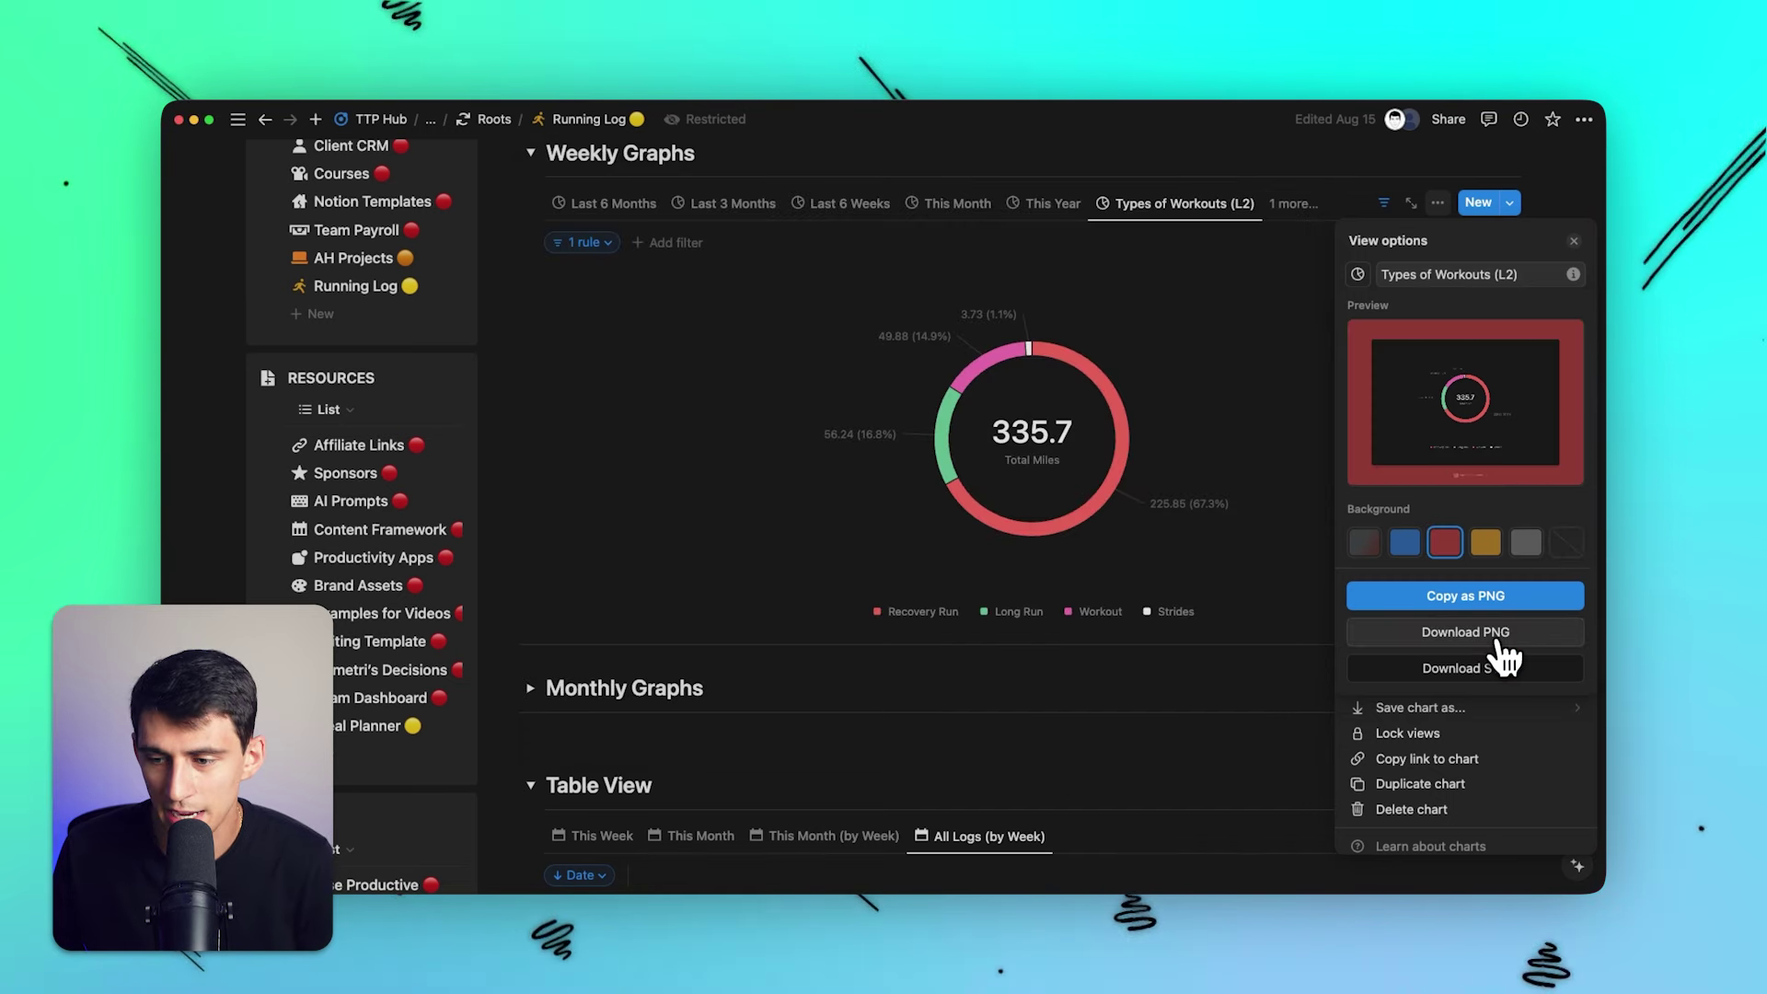